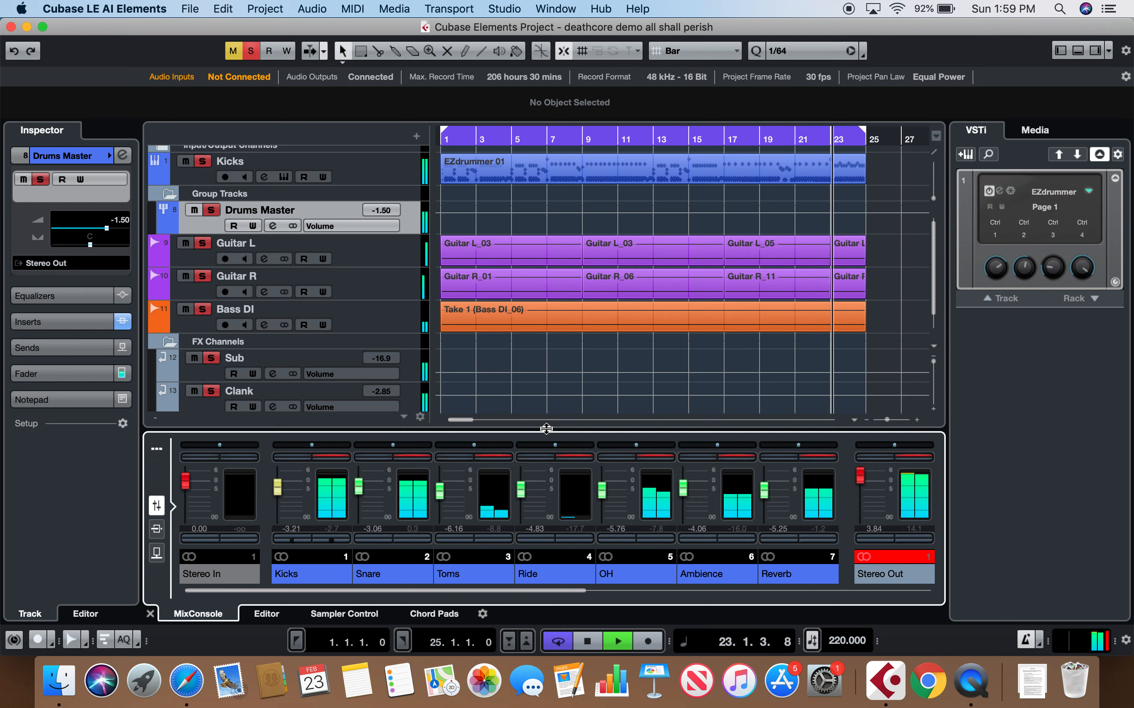
- Stop playback and return the playhead to the start of the project
{"action": "key", "text": "space"}
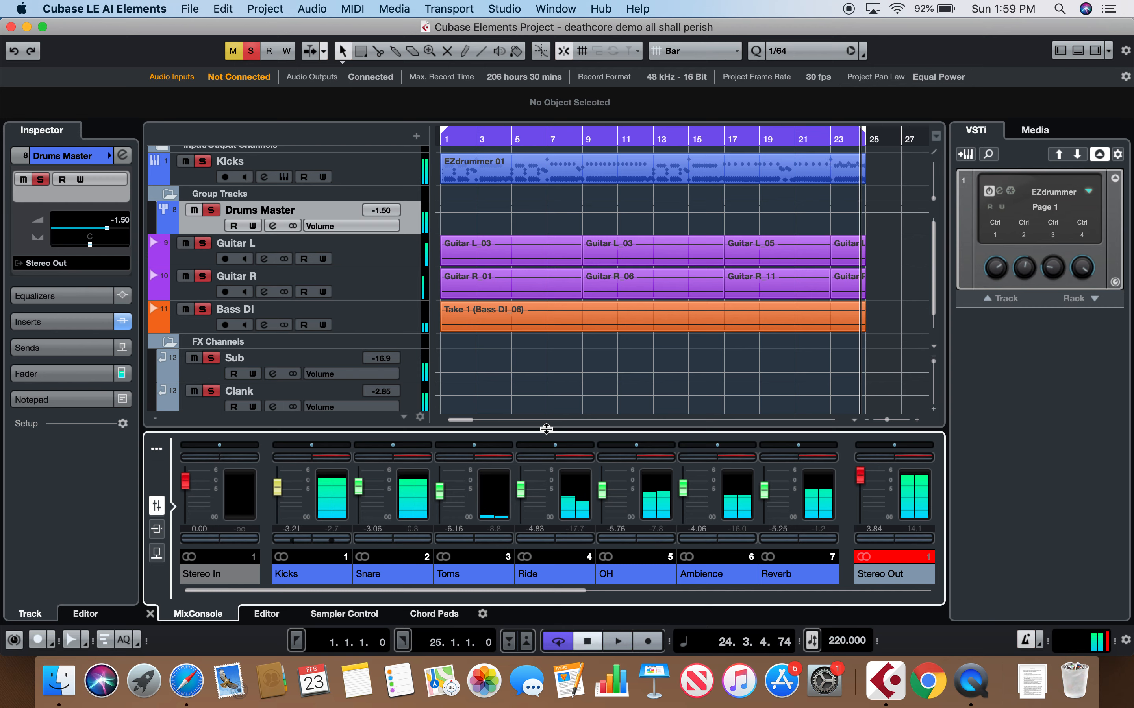
{"action": "left_click_drag", "start_coordinate": [830, 140], "coordinate": [293, 110]}
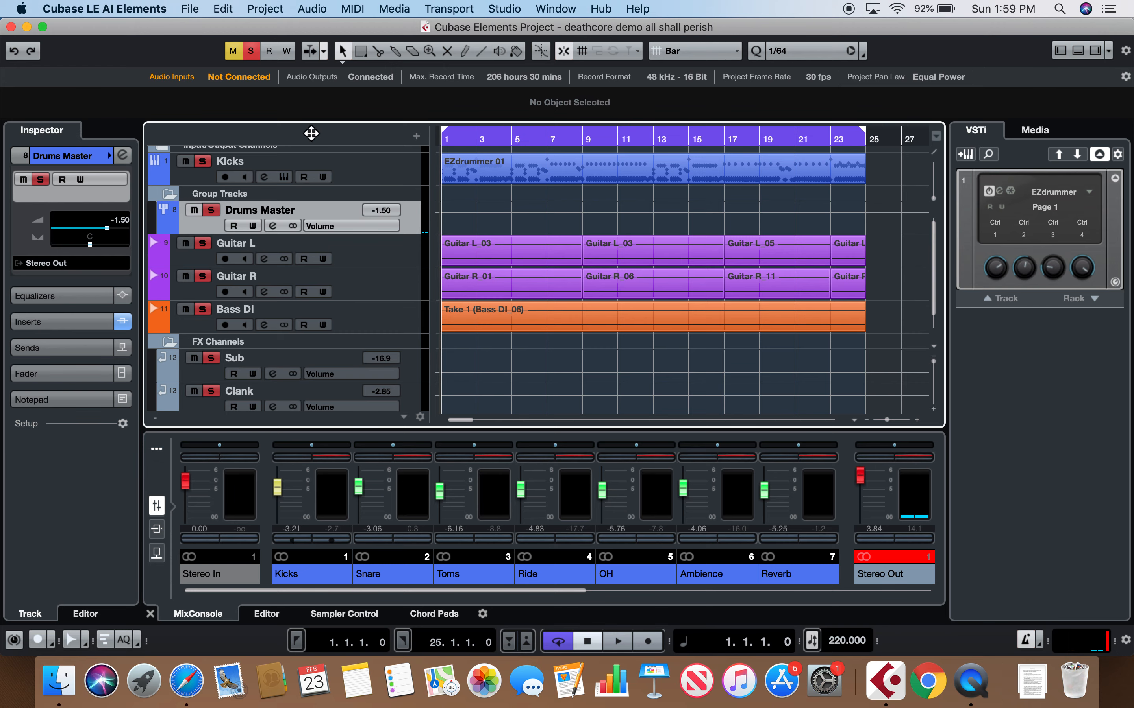
{"action": "scroll", "coordinate": [488, 208], "scroll_direction": "up", "scroll_amount": 1}
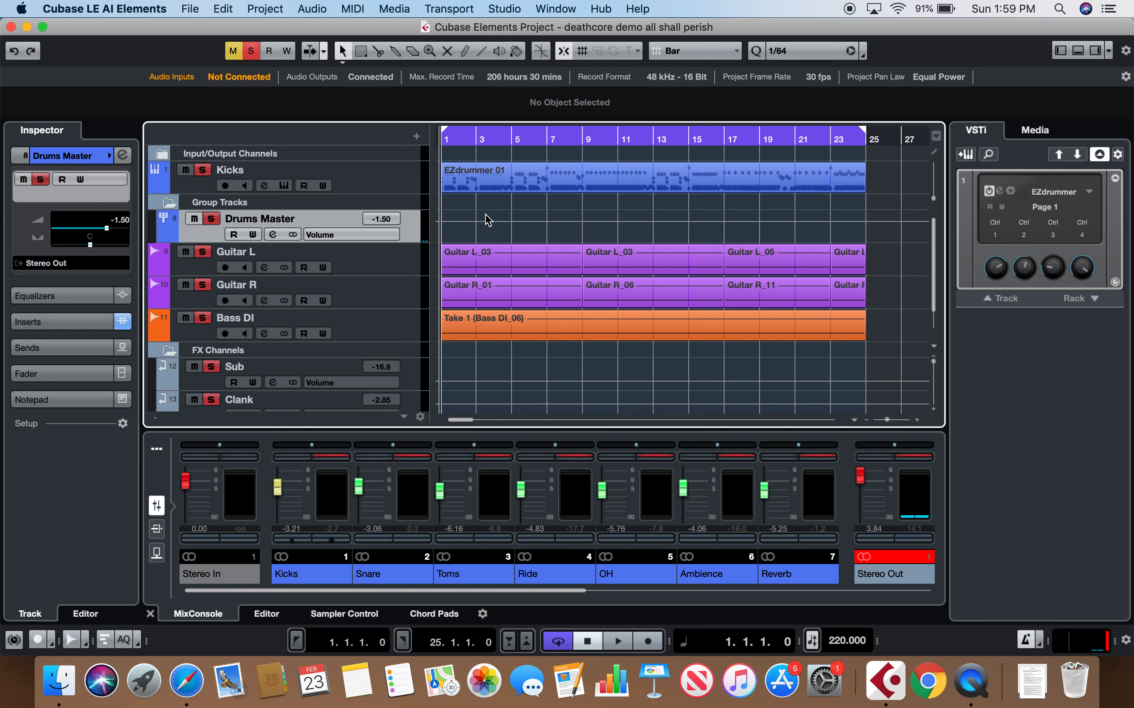
- Take the guitars, bass and bass FX channels out of solo, and audition the drums alone from bar 1
{"action": "left_click", "coordinate": [400, 189]}
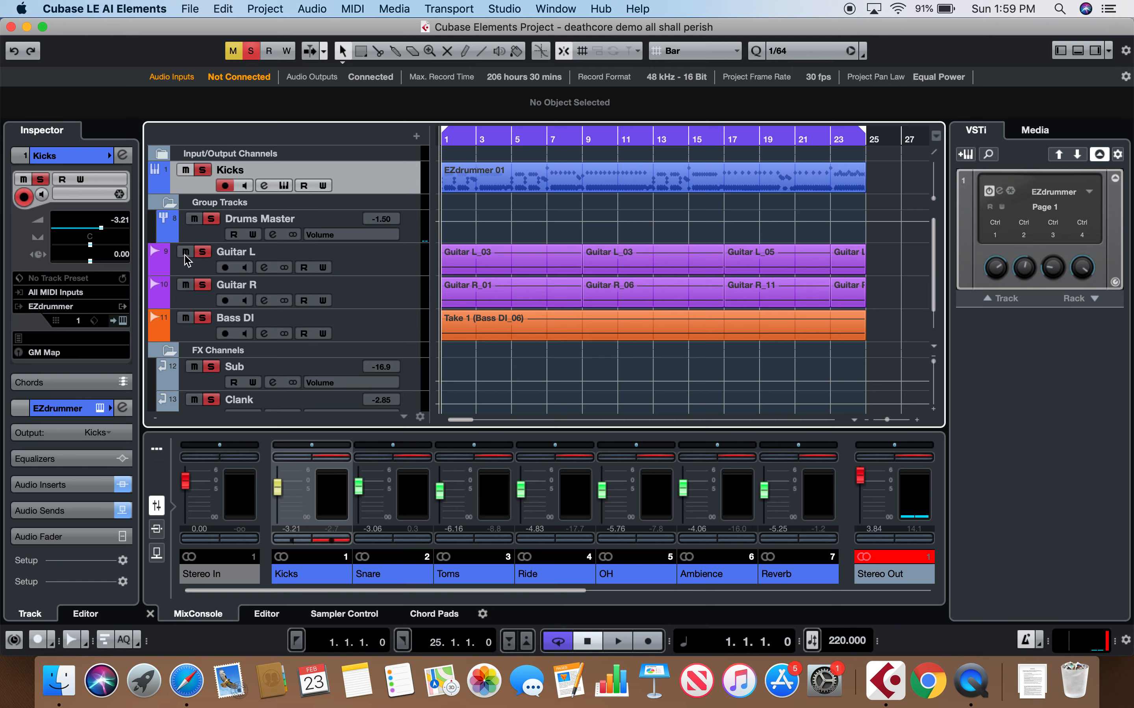
{"action": "left_click", "coordinate": [186, 323]}
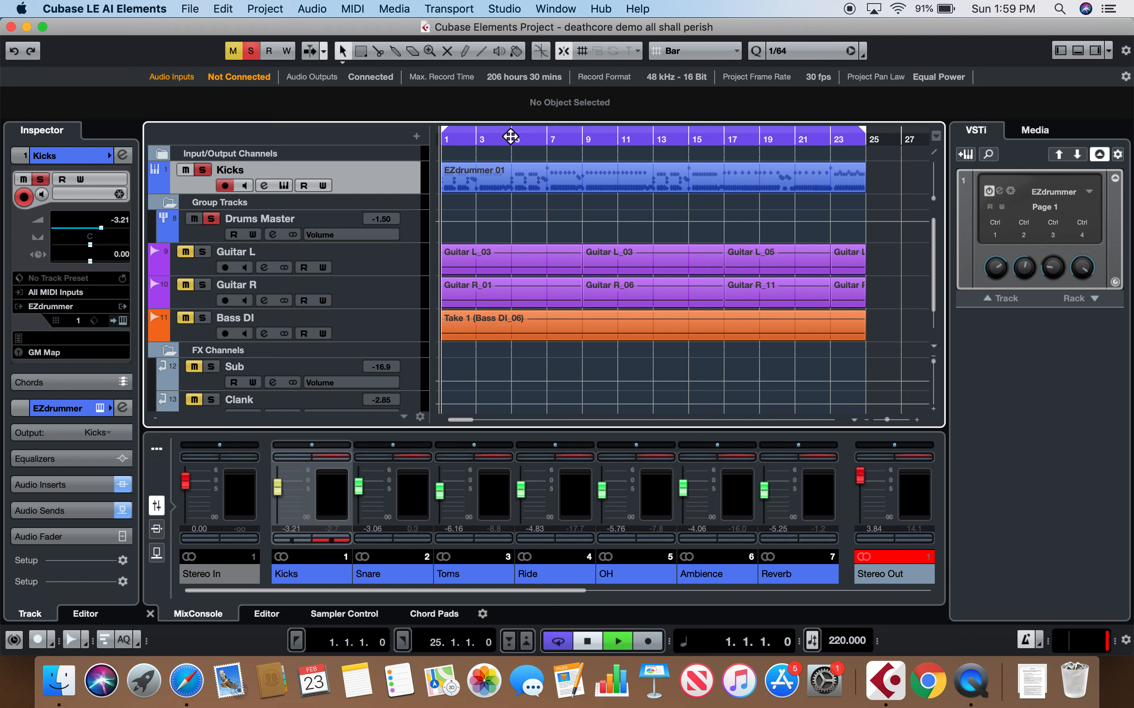
{"action": "key", "text": "space"}
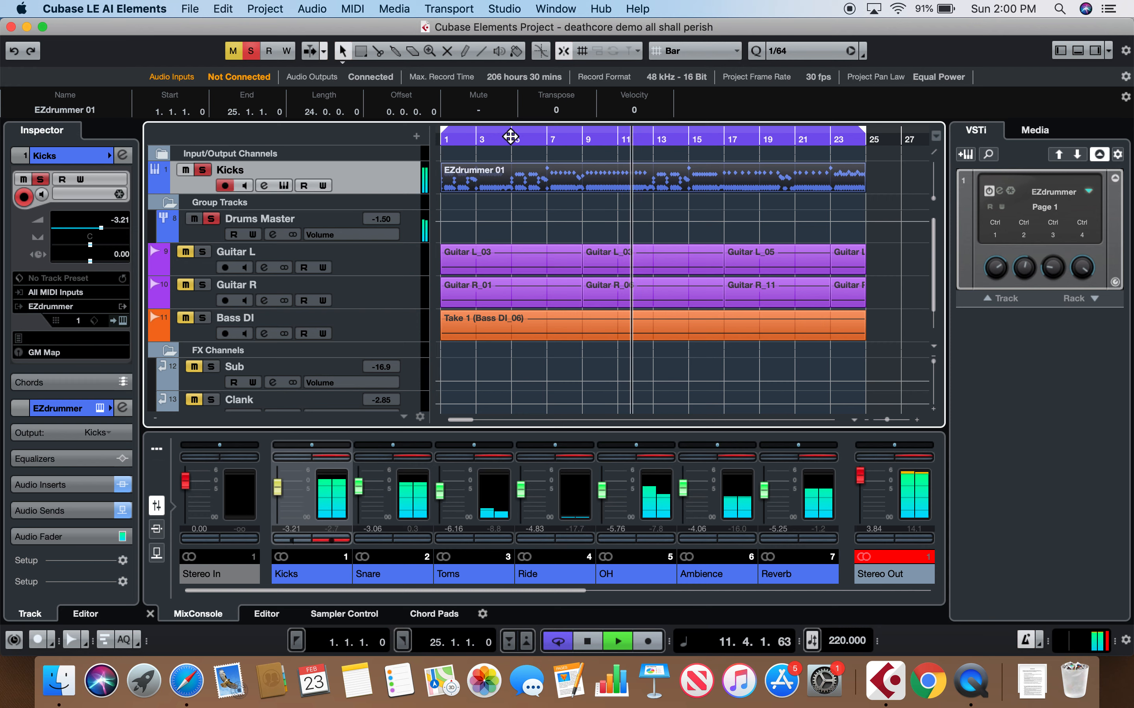
{"action": "key", "text": "space"}
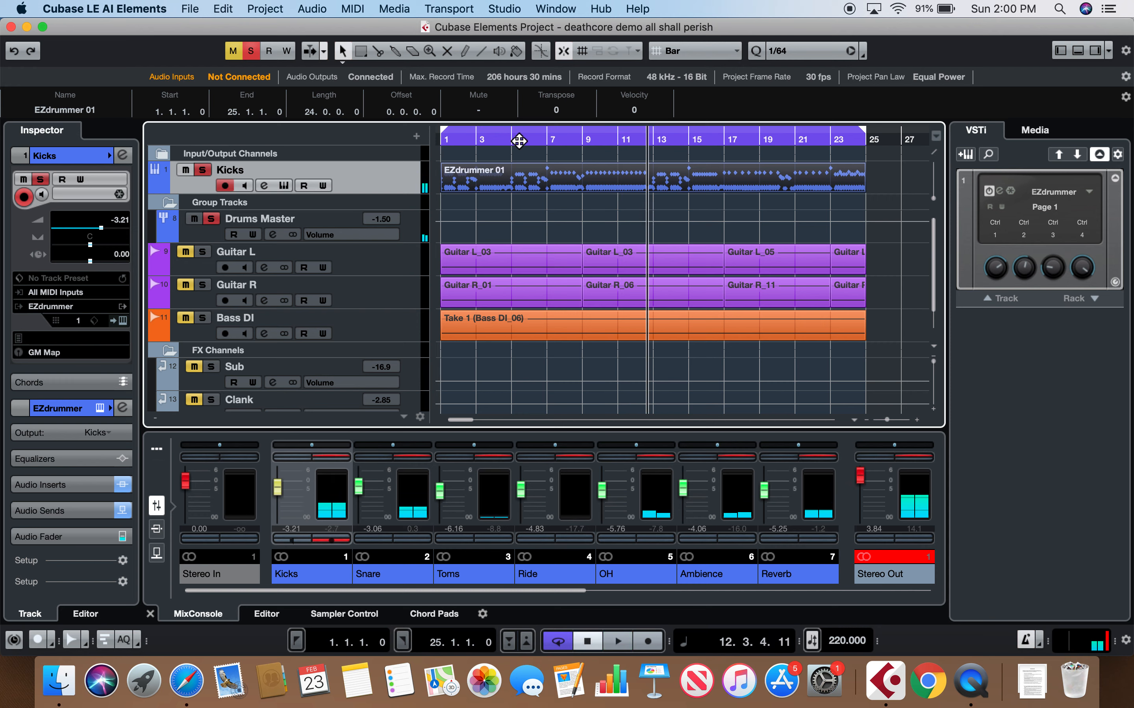
{"action": "left_click_drag", "start_coordinate": [519, 142], "coordinate": [418, 147]}
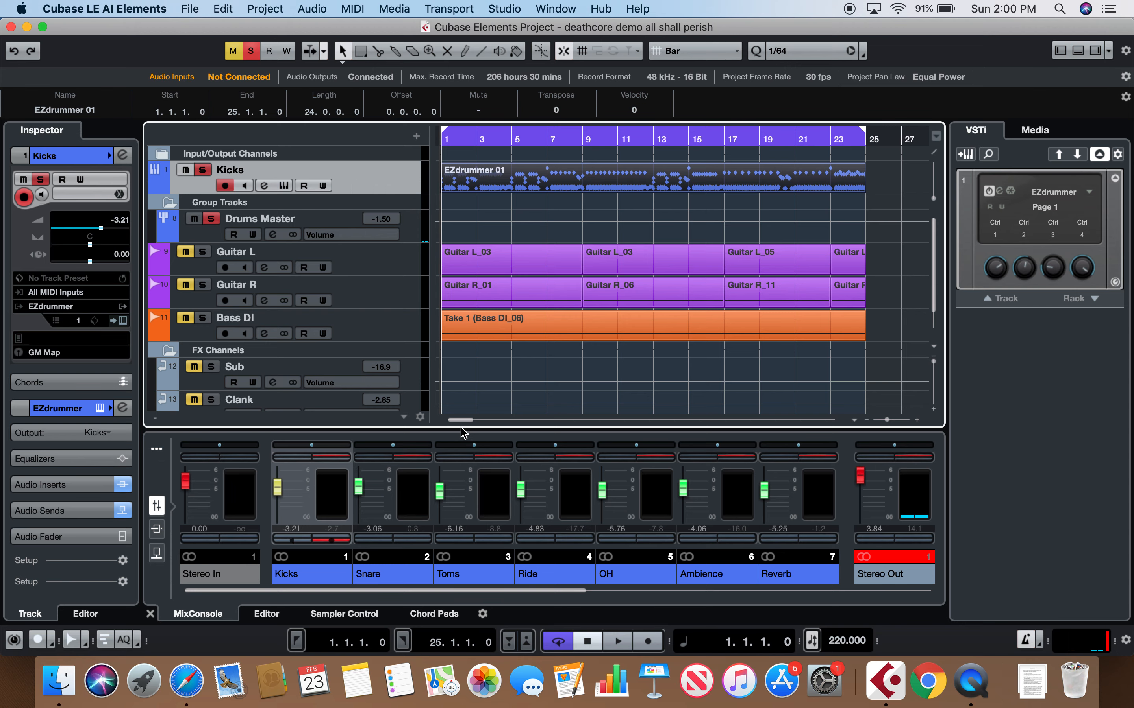
- Enlarge the mixer area and display the insert effects of all channels
{"action": "left_click_drag", "start_coordinate": [463, 427], "coordinate": [464, 237]}
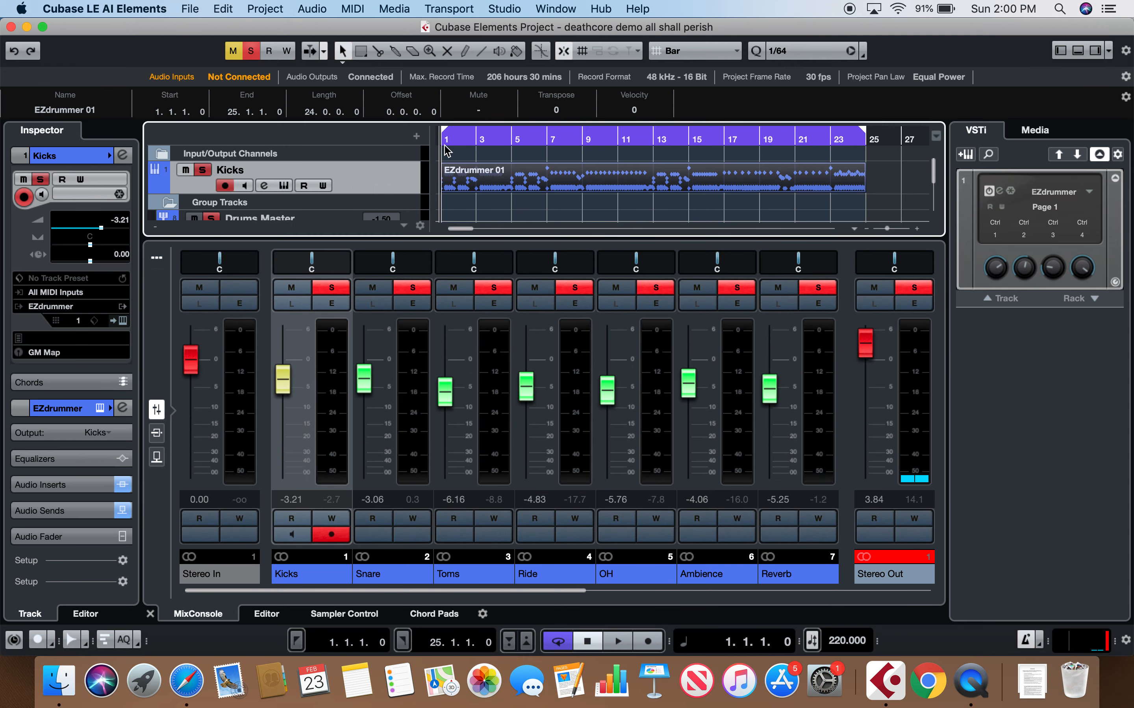
{"action": "left_click", "coordinate": [157, 432]}
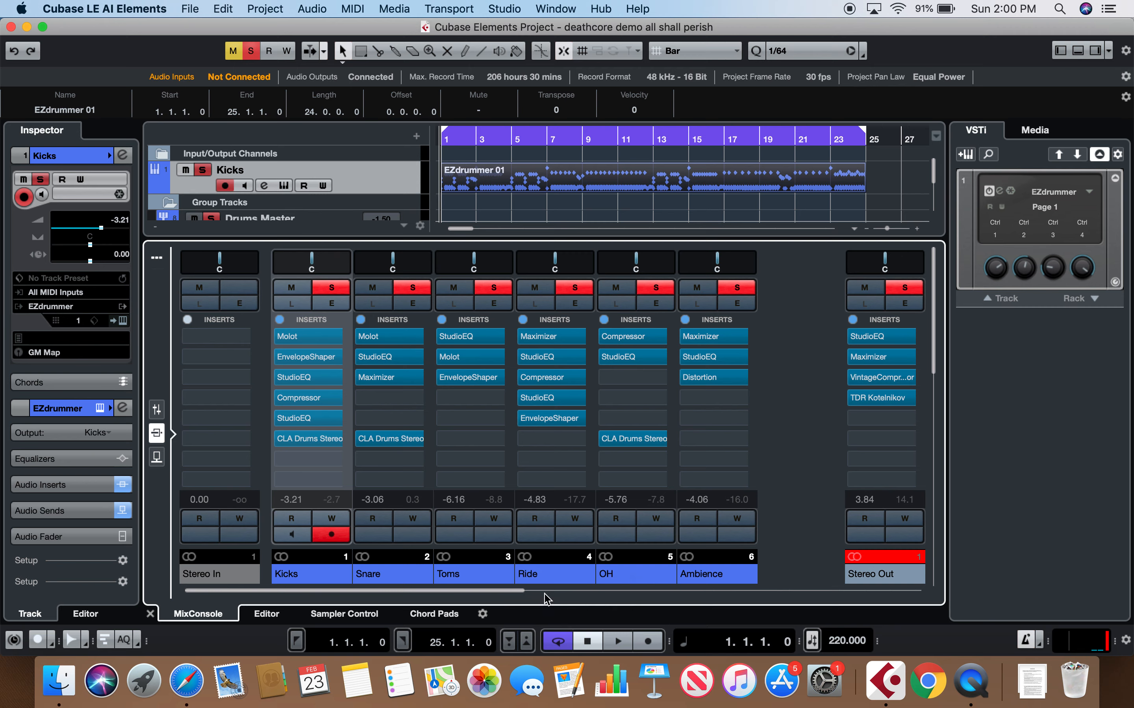
{"action": "left_click_drag", "start_coordinate": [545, 595], "coordinate": [438, 546]}
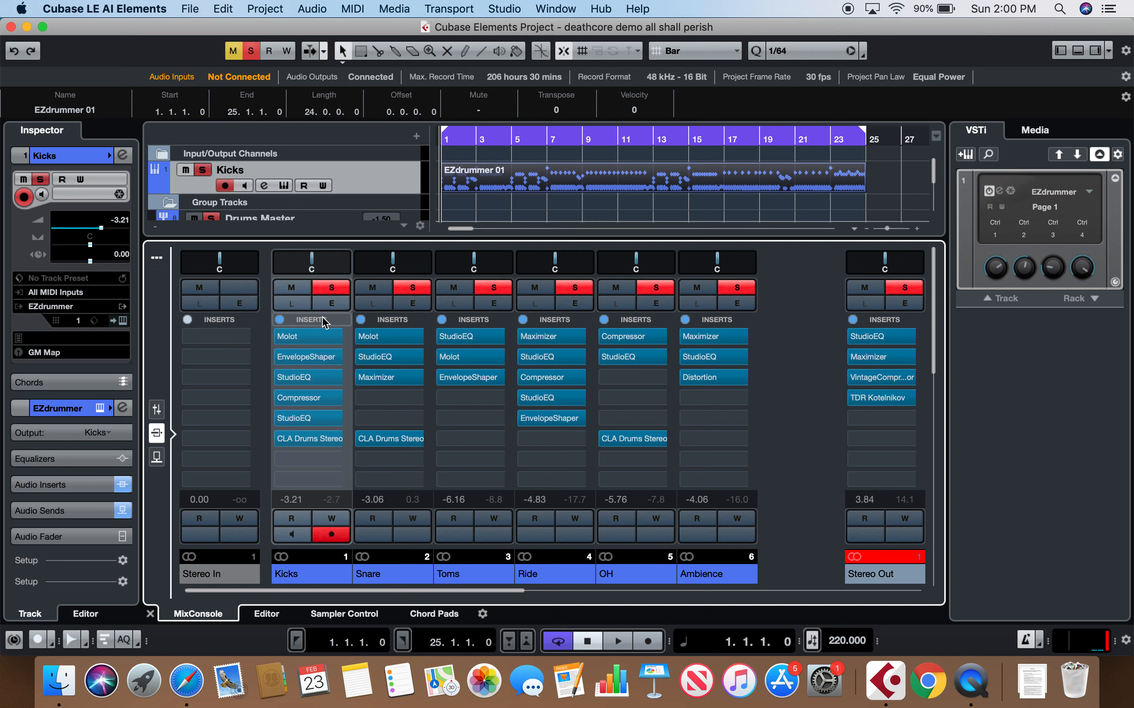
- Solo only the Kicks channel, audition it from bar 1, and return the playhead to the start
{"action": "left_click", "coordinate": [335, 290]}
{"action": "left_click", "coordinate": [335, 290]}
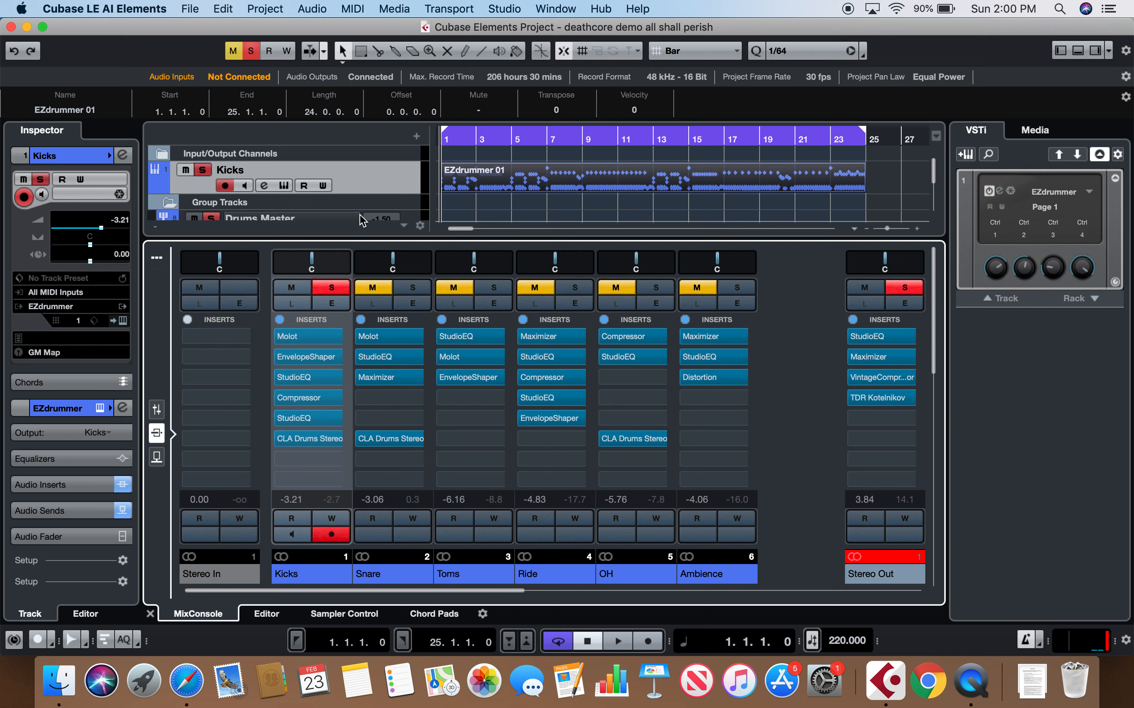
{"action": "key", "text": "space"}
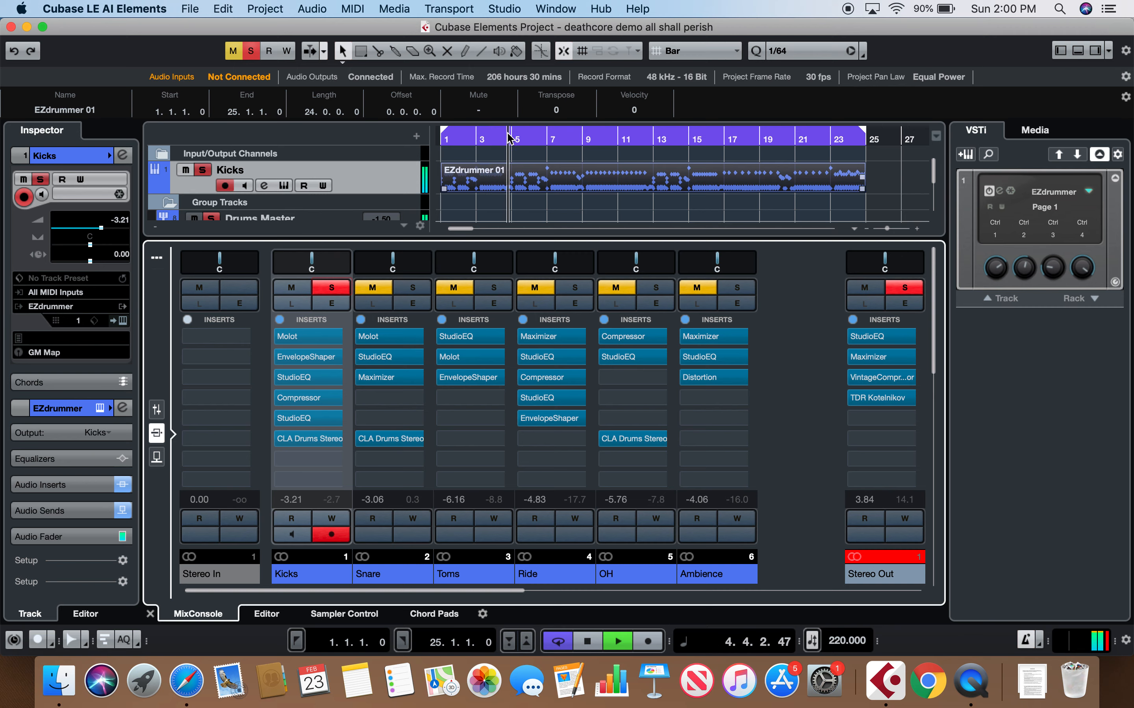
{"action": "key", "text": "space"}
{"action": "left_click_drag", "start_coordinate": [514, 143], "coordinate": [395, 153]}
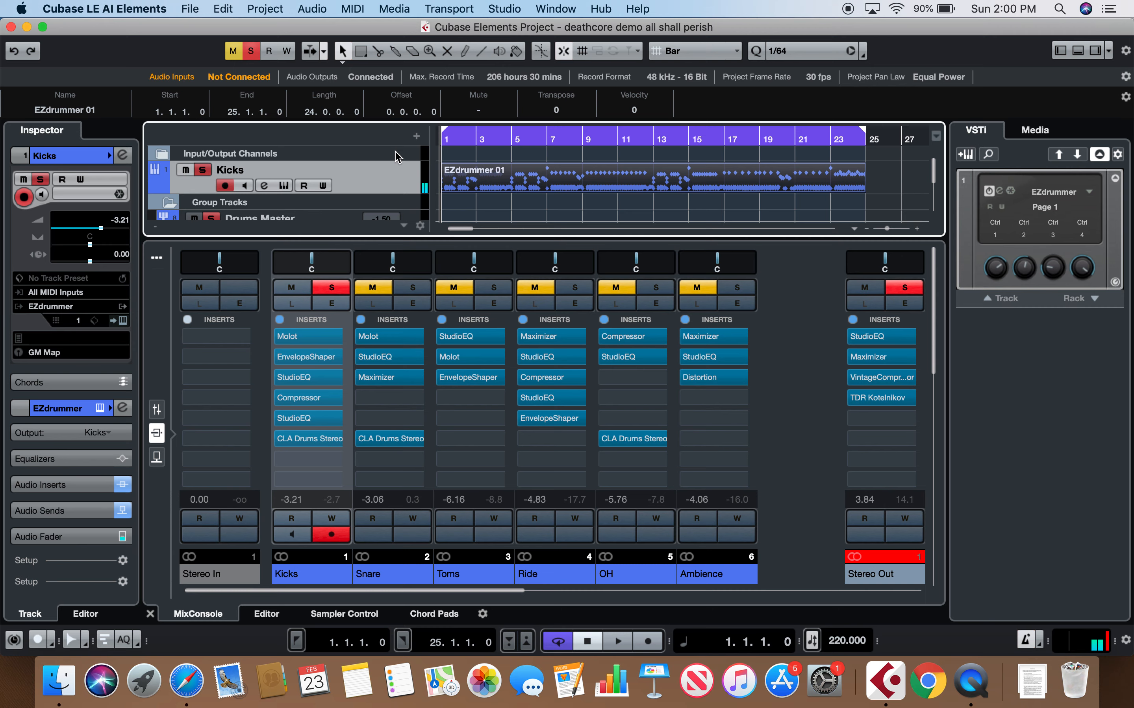
- Bypass all inserts on the Kicks channel except Molot, and open the Molot plug-in window
{"action": "left_click_drag", "start_coordinate": [287, 357], "coordinate": [280, 442]}
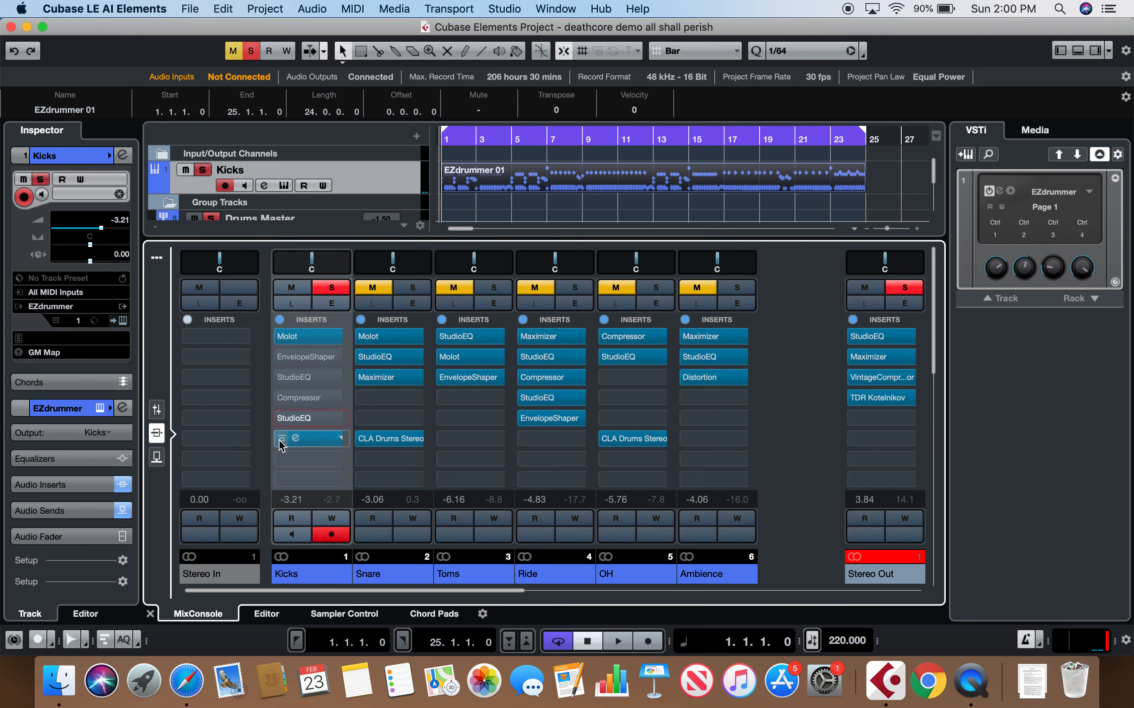
{"action": "left_click", "coordinate": [280, 442]}
{"action": "left_click", "coordinate": [326, 344]}
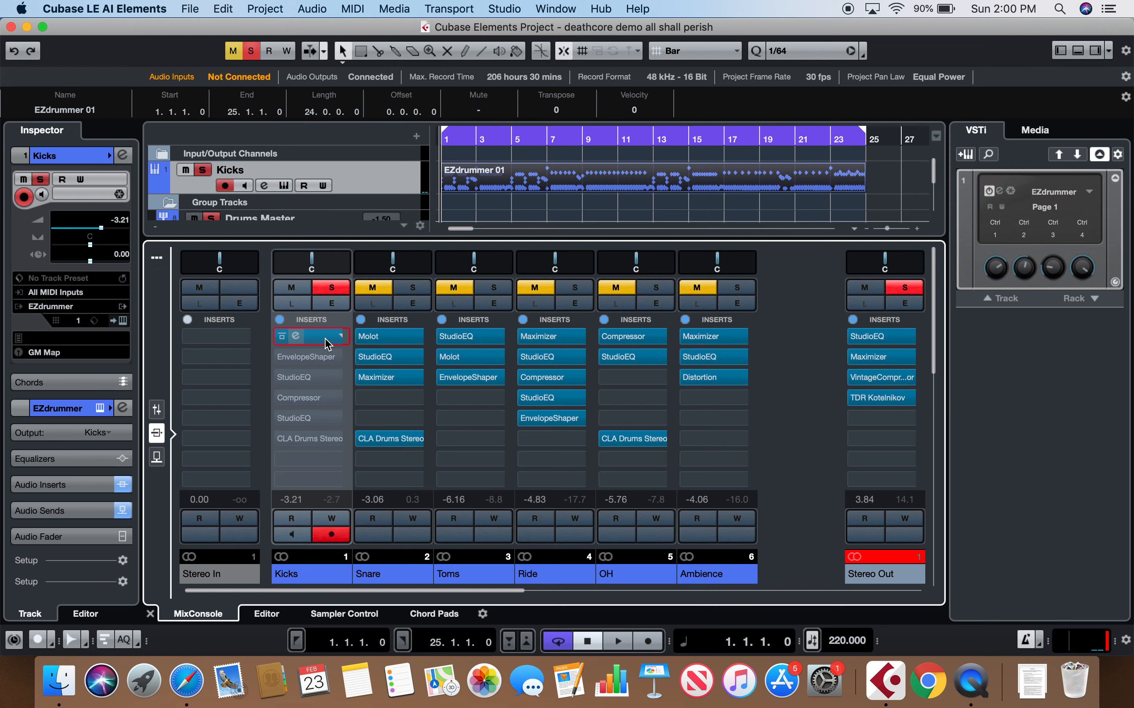
{"action": "left_click", "coordinate": [326, 344]}
{"action": "left_click_drag", "start_coordinate": [719, 163], "coordinate": [540, 159]}
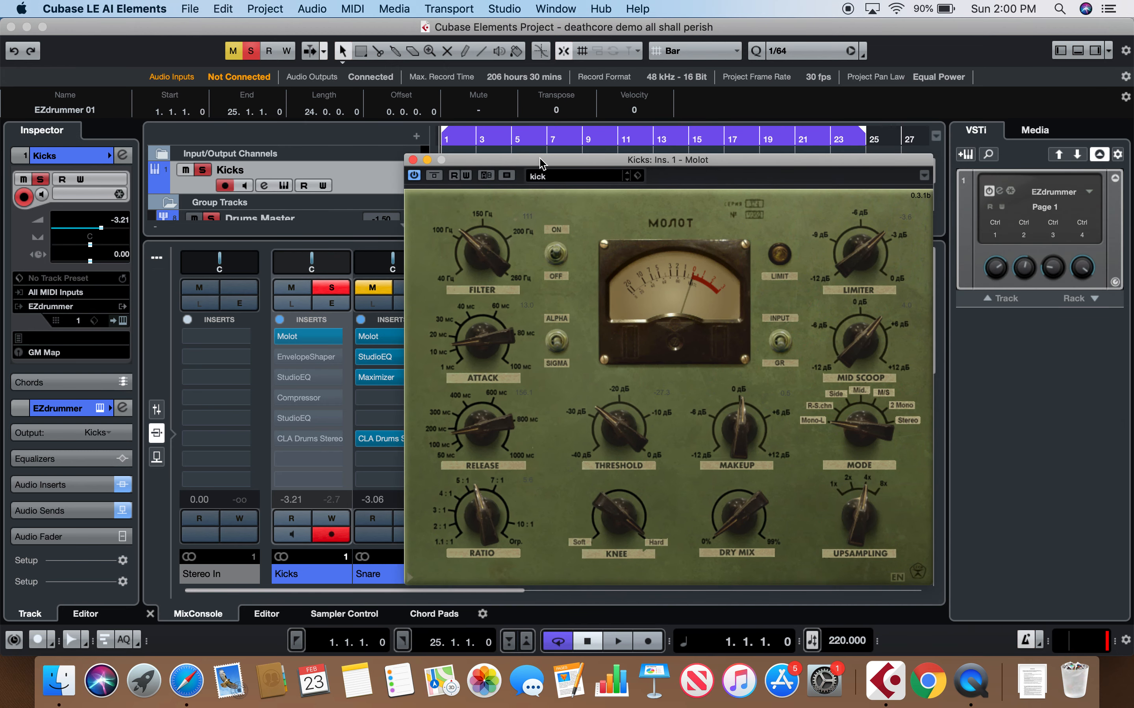
- Compare the kick sound with Molot bypassed and active during playback, and close the plug-in window
{"action": "key", "text": "space"}
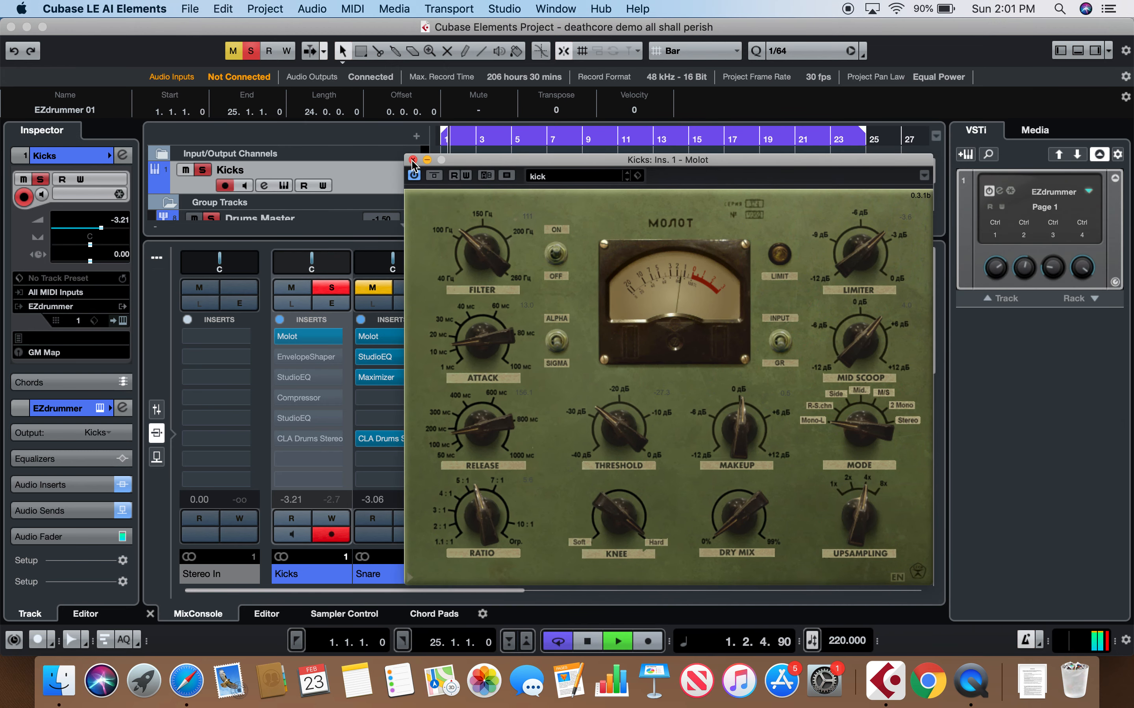
{"action": "left_click", "coordinate": [414, 177]}
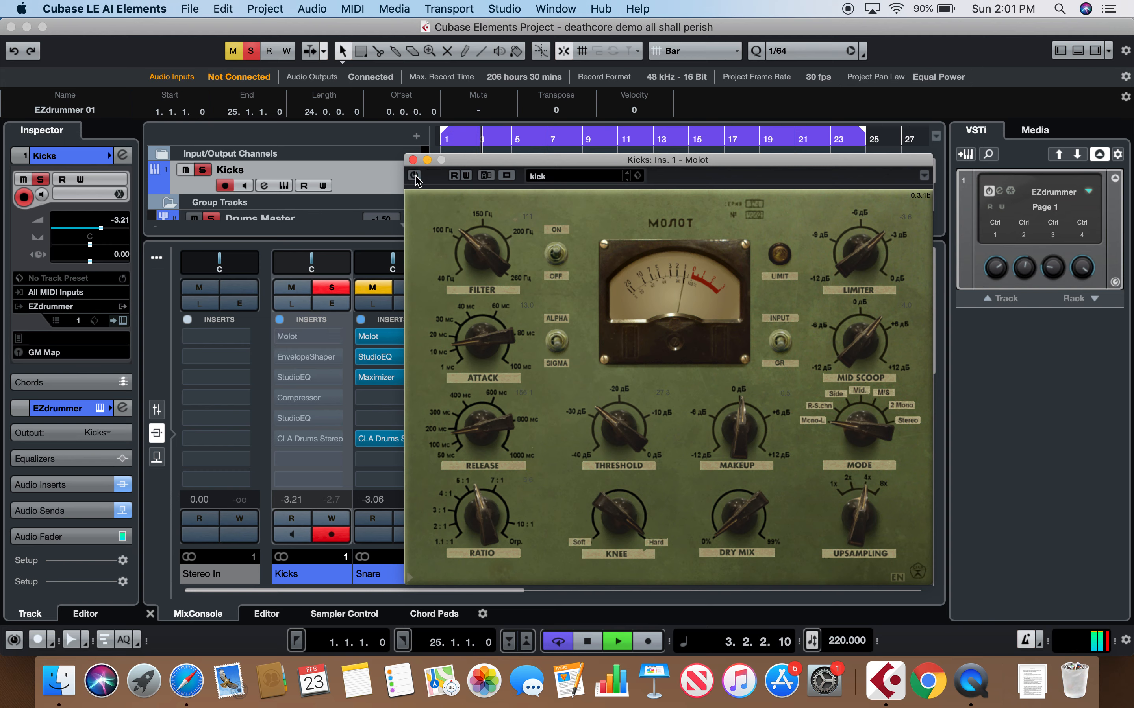
{"action": "left_click", "coordinate": [414, 176]}
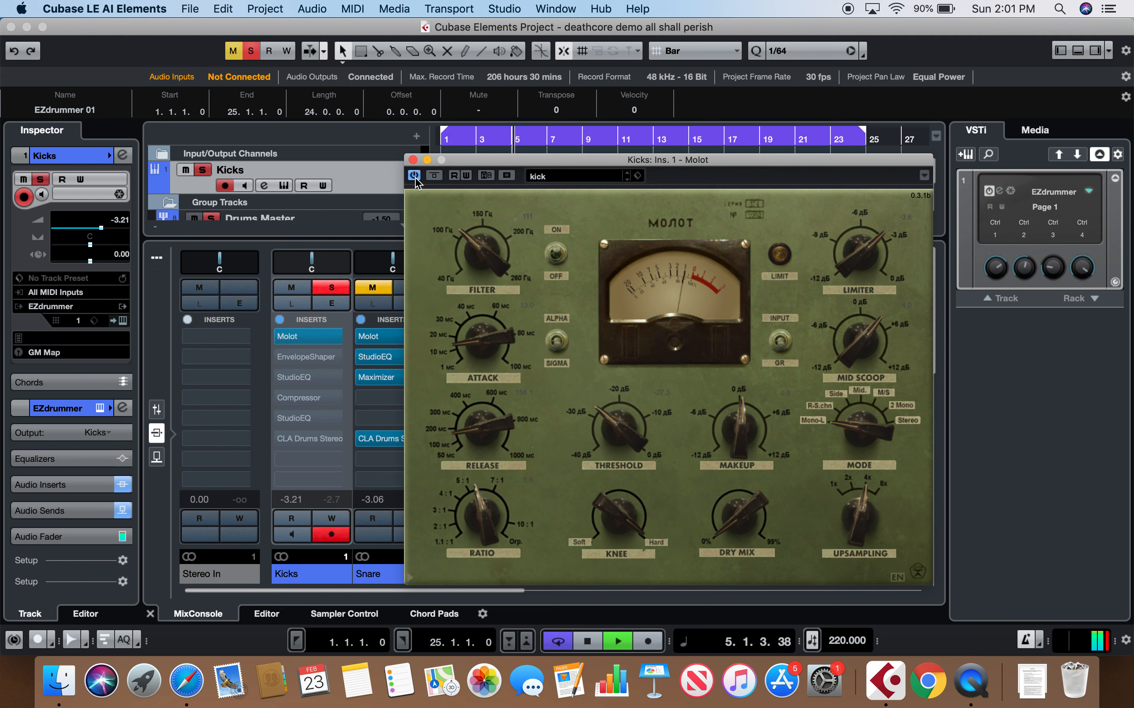
{"action": "key", "text": "space"}
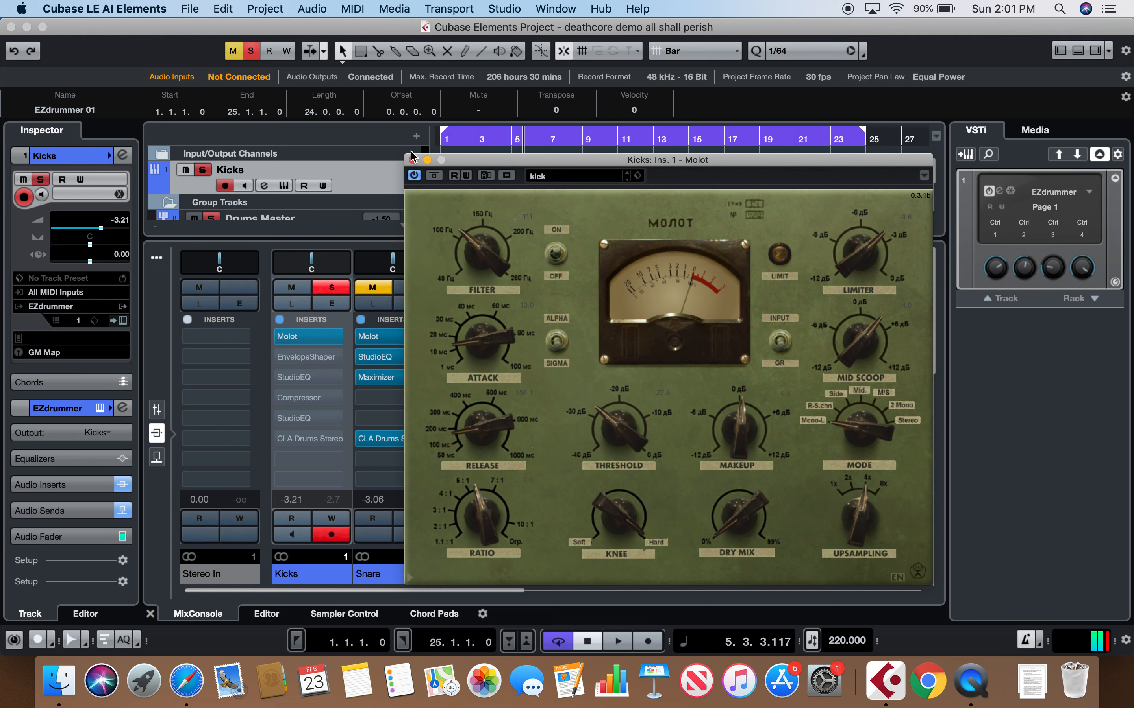
{"action": "left_click", "coordinate": [413, 160]}
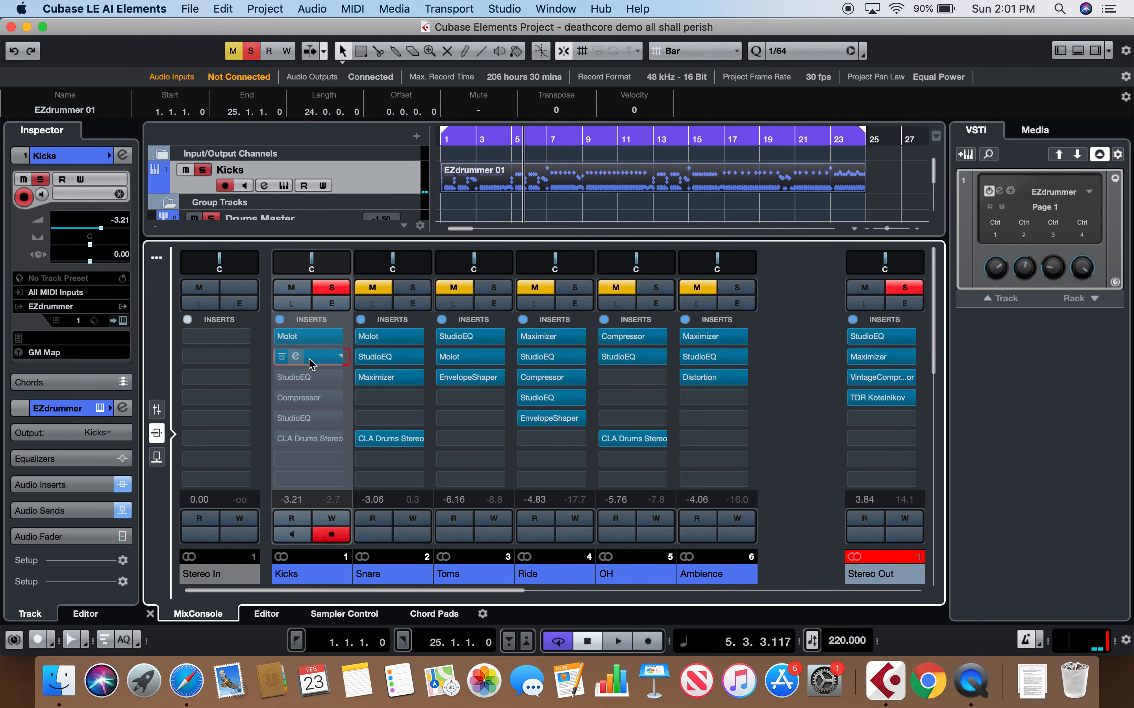
- Activate EnvelopeShaper on the Kicks channel with its window open, and return the playhead to the start
{"action": "double_click", "coordinate": [309, 359]}
{"action": "left_click_drag", "start_coordinate": [585, 334], "coordinate": [569, 298]}
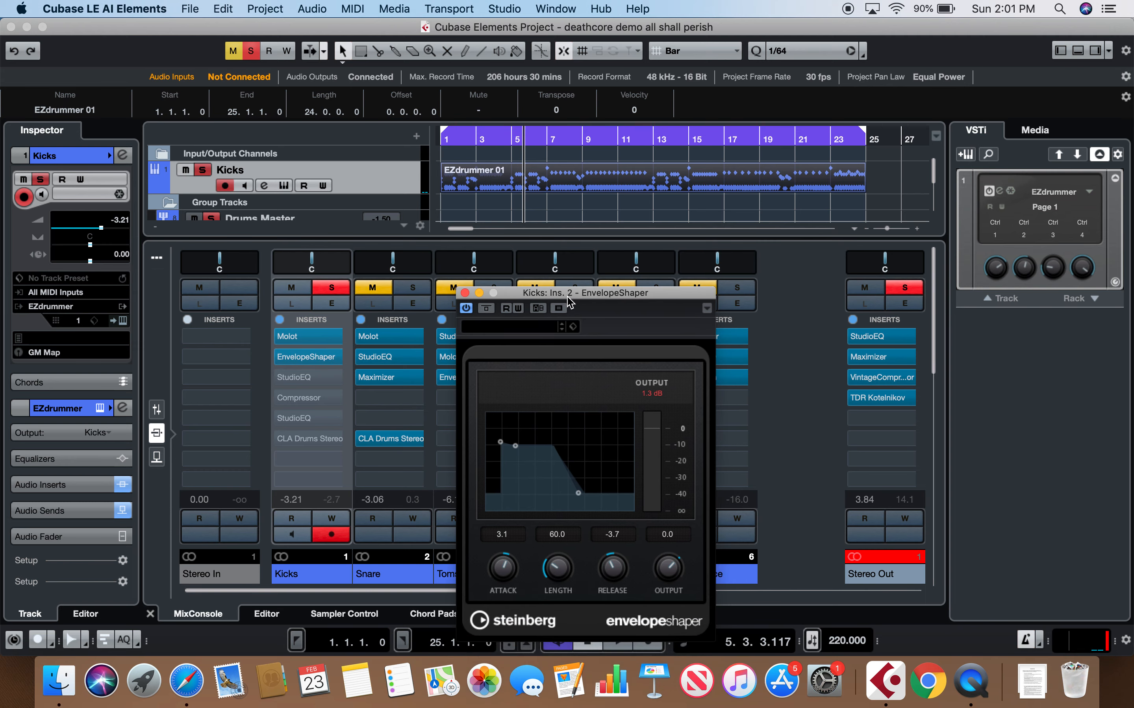
{"action": "left_click_drag", "start_coordinate": [524, 139], "coordinate": [379, 143]}
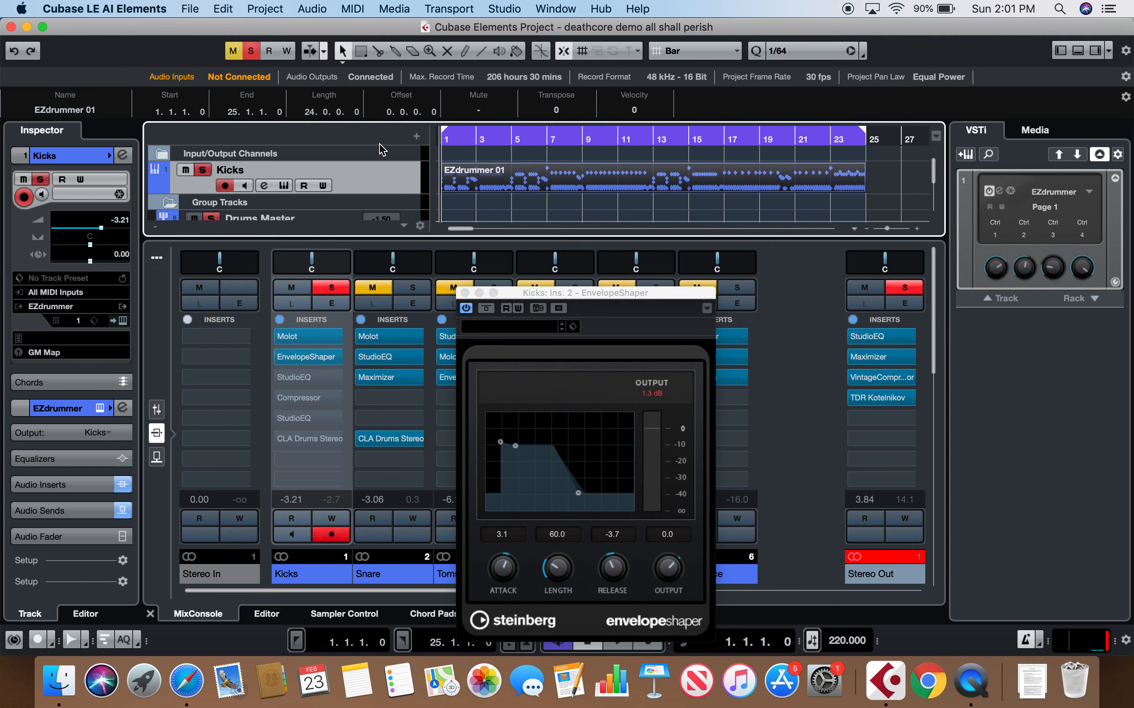
{"action": "left_click", "coordinate": [547, 295]}
{"action": "left_click_drag", "start_coordinate": [548, 295], "coordinate": [533, 182]}
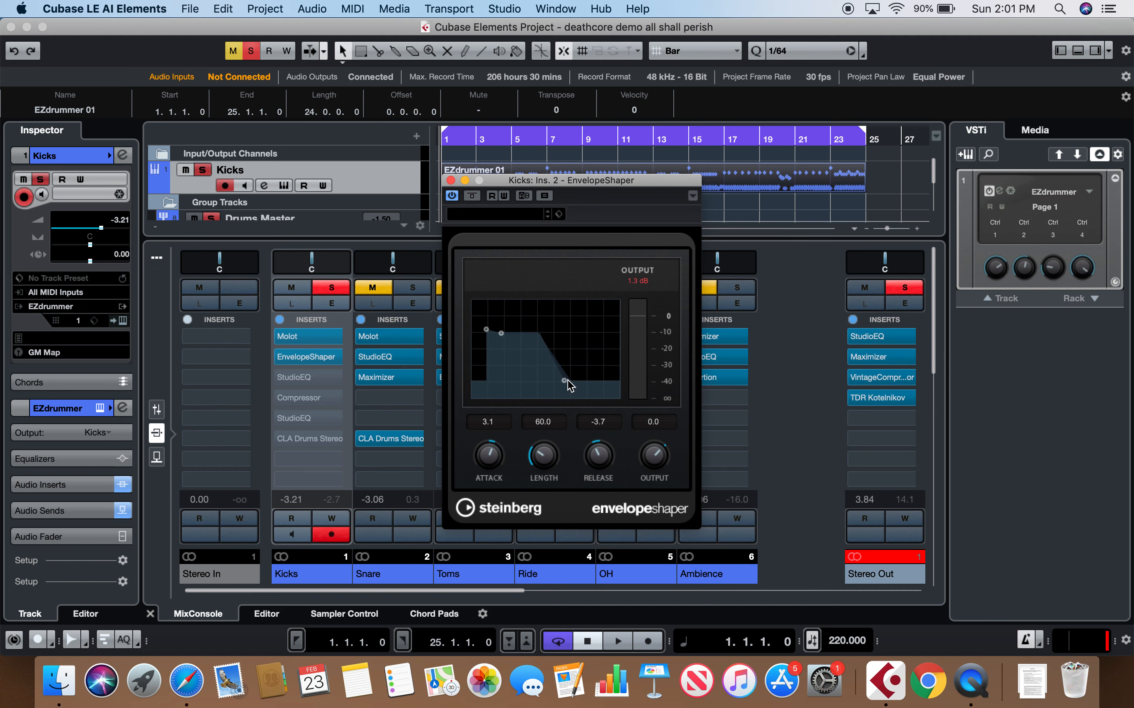
- Compare the kick sound with EnvelopeShaper bypassed and active during playback, and close its window
{"action": "key", "text": "space"}
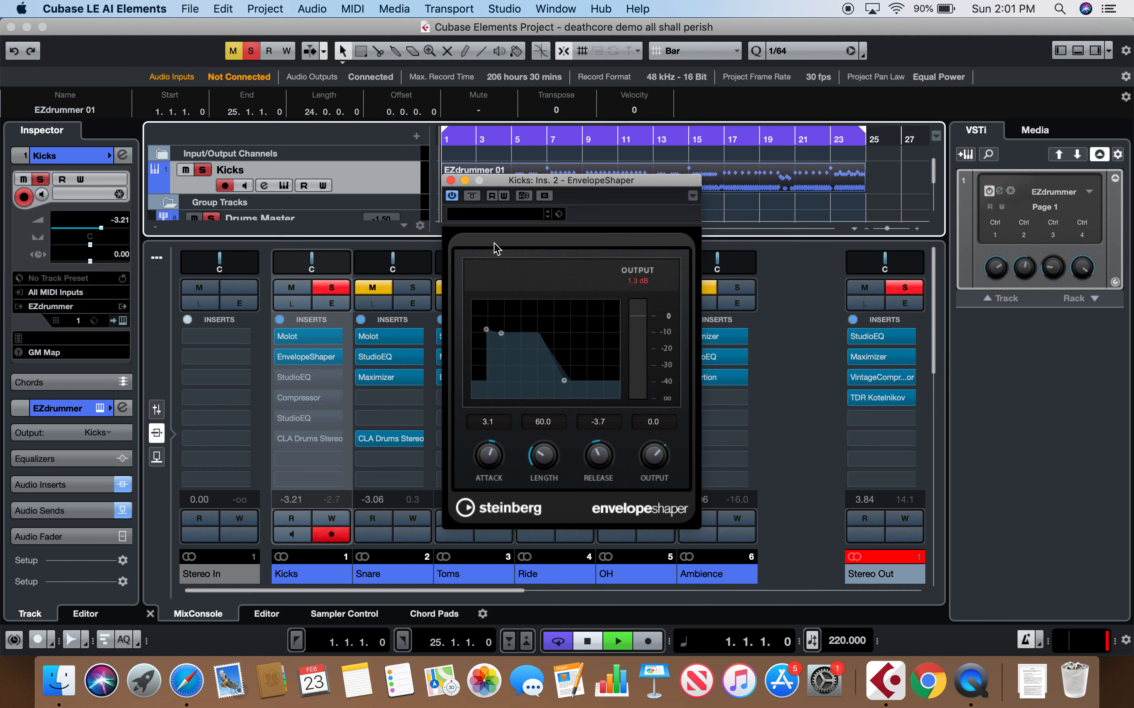
{"action": "left_click", "coordinate": [454, 198]}
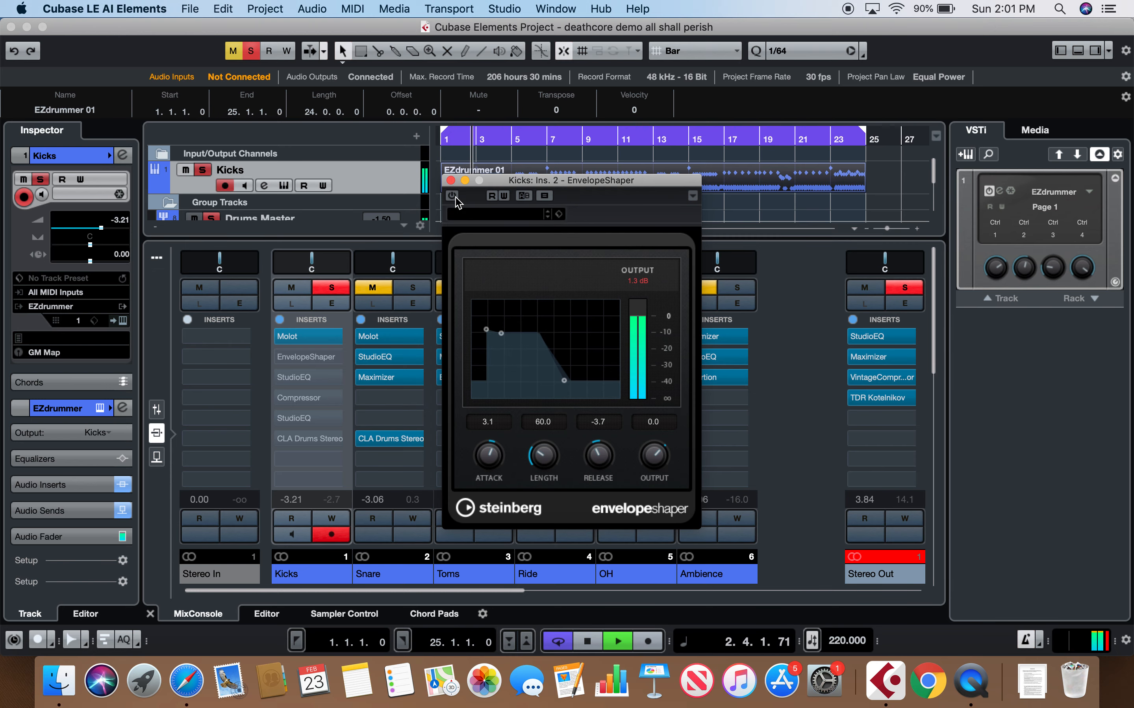
{"action": "left_click", "coordinate": [453, 196]}
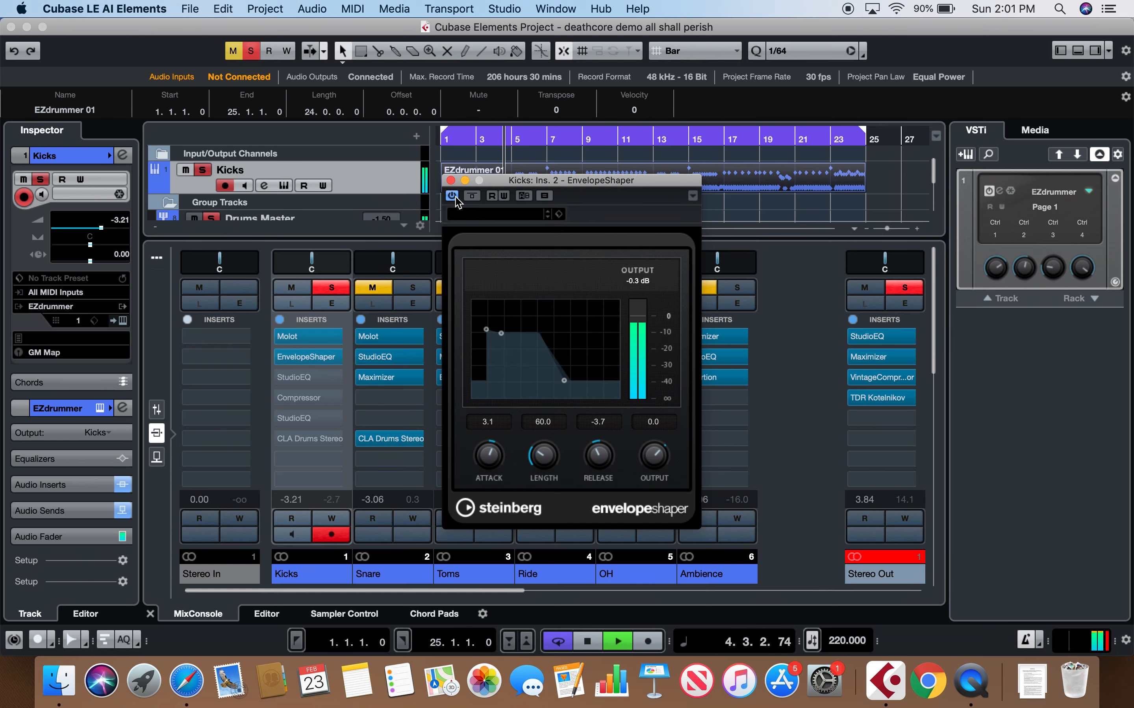
{"action": "left_click", "coordinate": [451, 181]}
{"action": "key", "text": "space"}
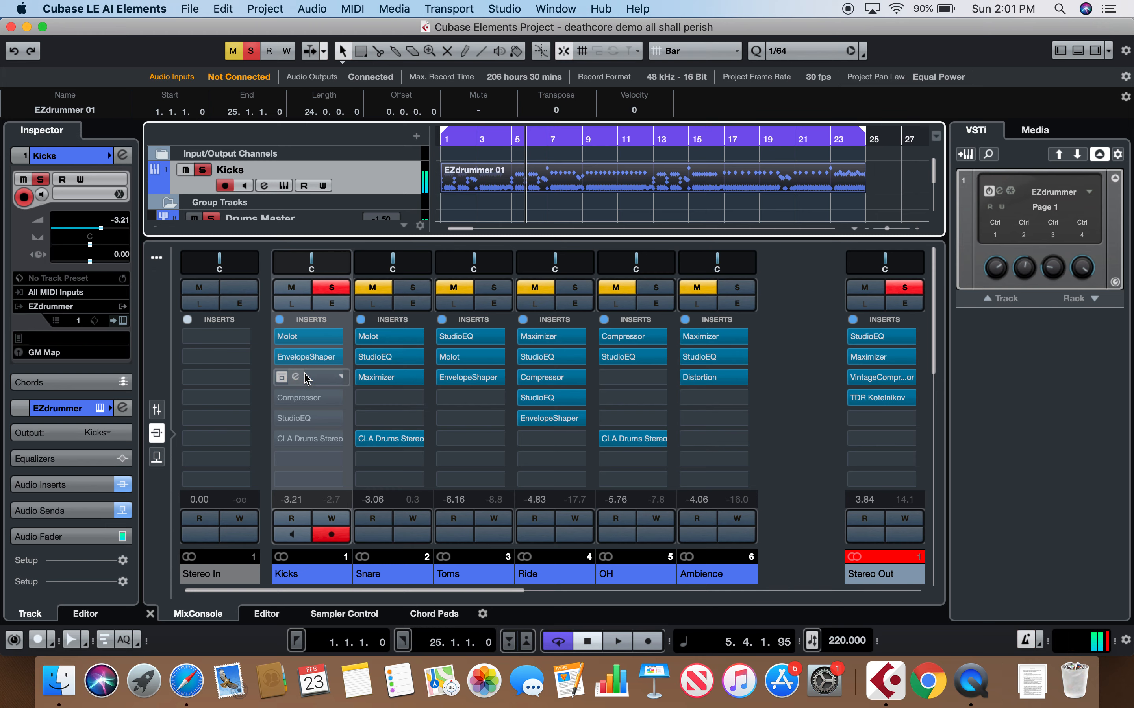
- Activate the first StudioEQ on the Kicks channel and compare the kick with it bypassed and active during playback
{"action": "left_click", "coordinate": [282, 385]}
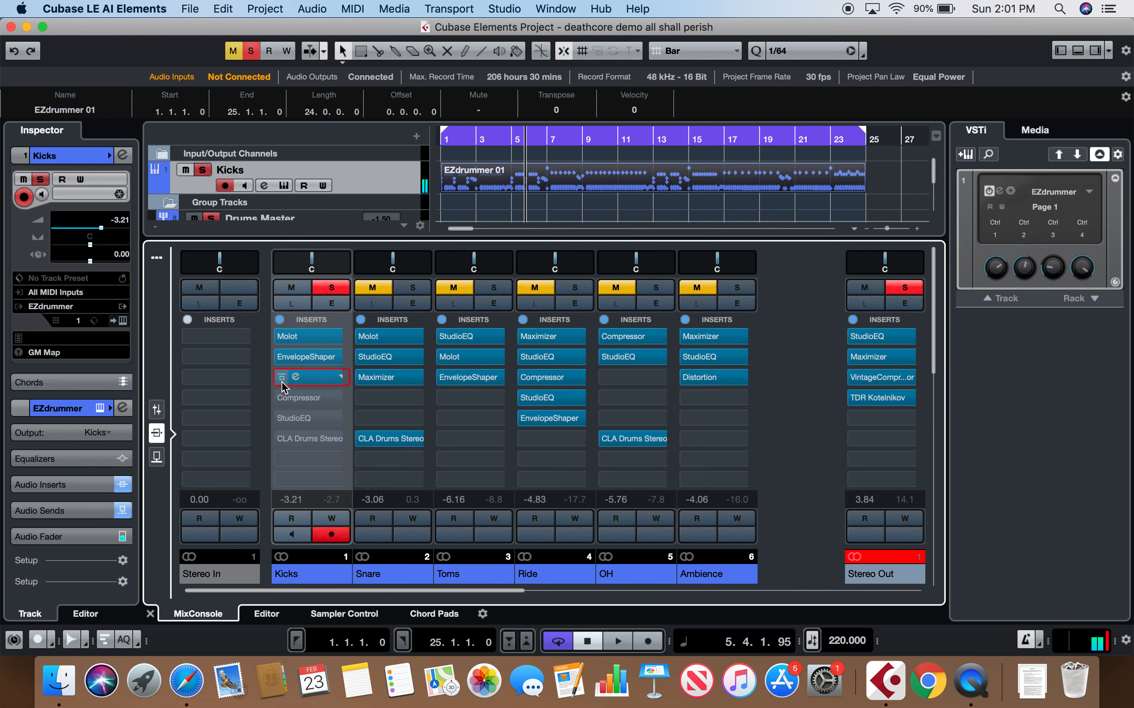
{"action": "left_click", "coordinate": [323, 387]}
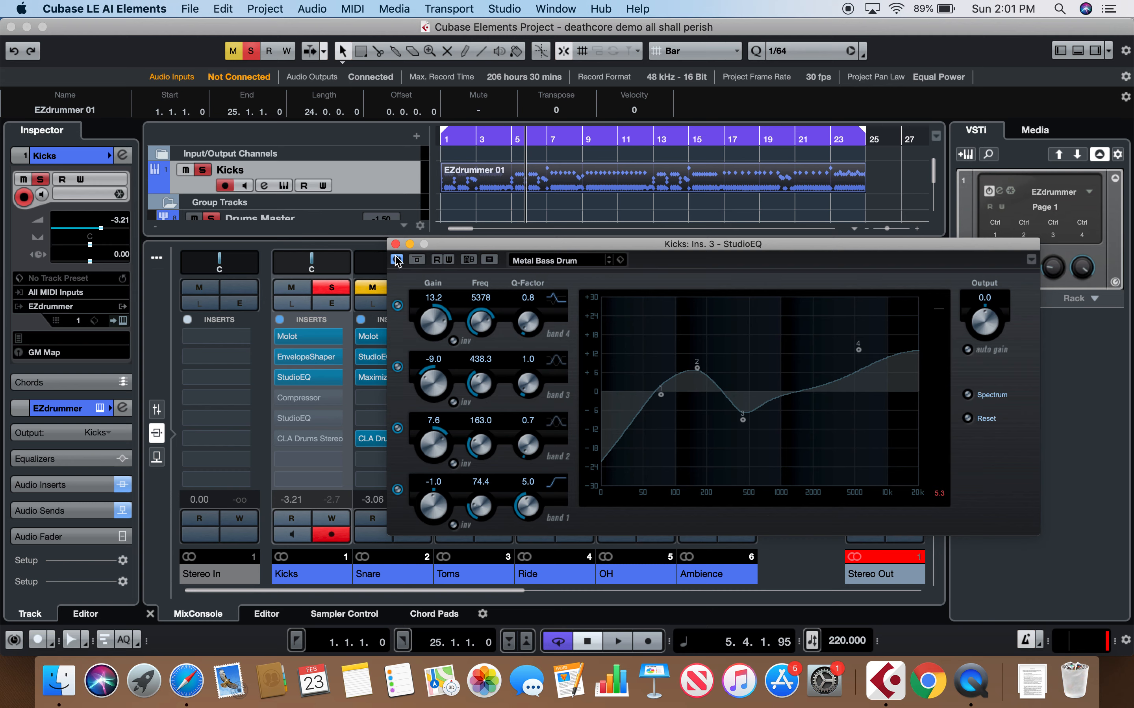
{"action": "key", "text": "space"}
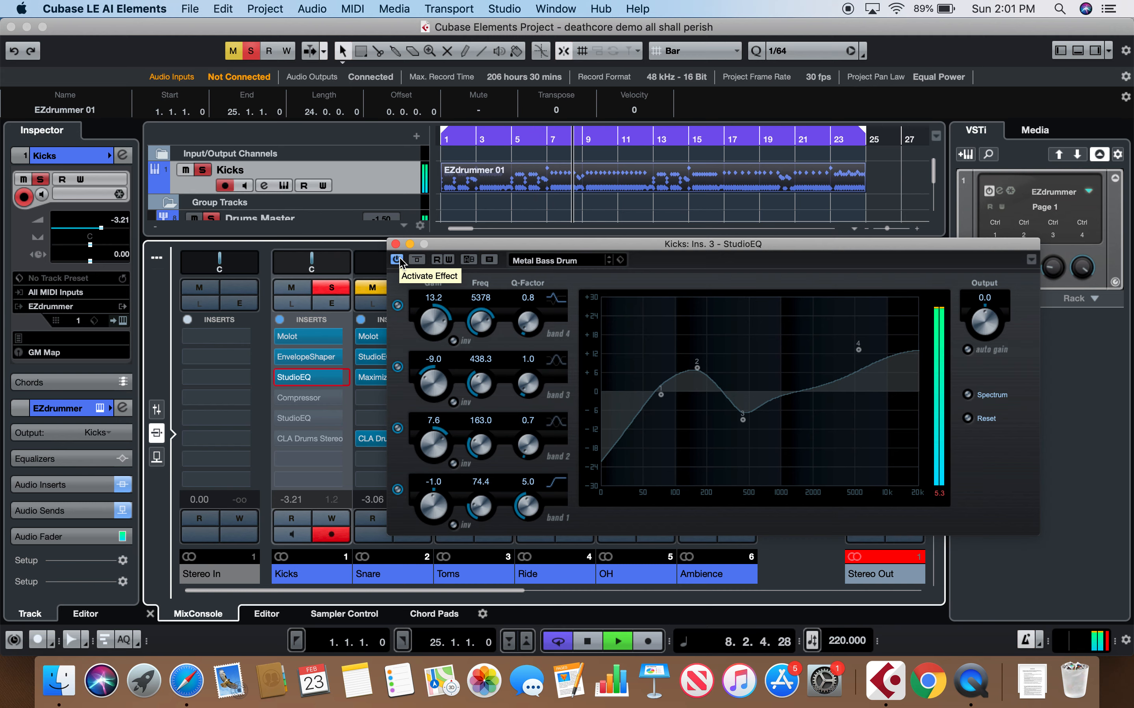
{"action": "left_click", "coordinate": [399, 259]}
{"action": "left_click", "coordinate": [399, 259]}
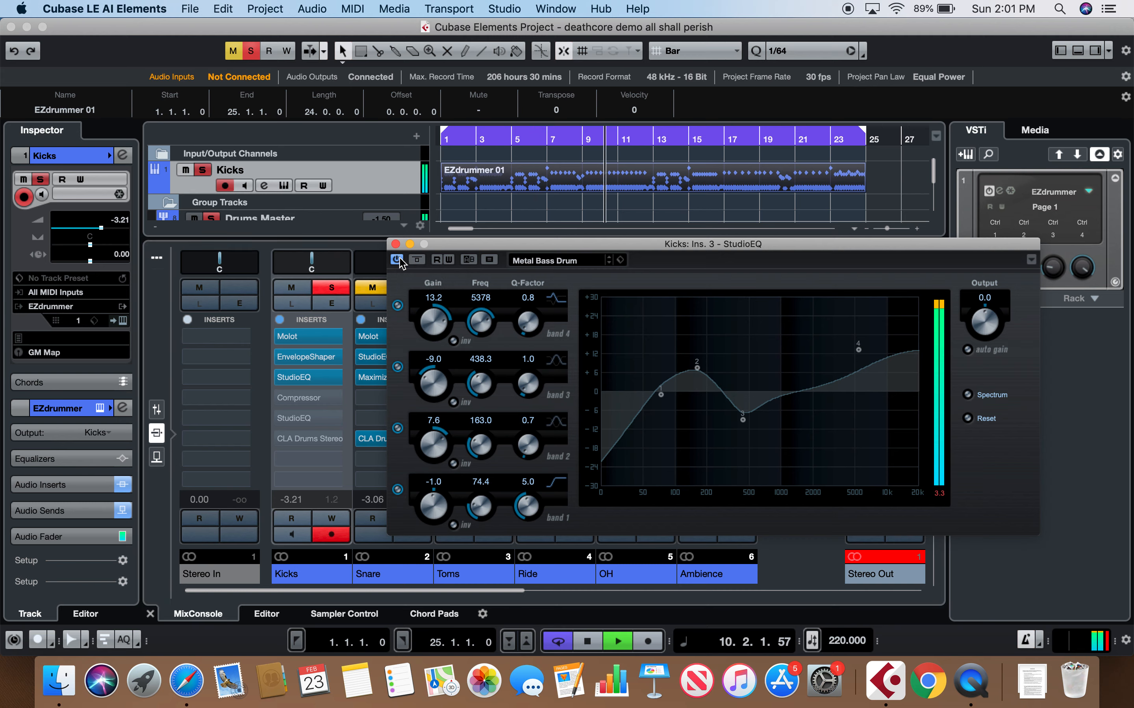
{"action": "left_click", "coordinate": [400, 259]}
{"action": "left_click", "coordinate": [399, 259]}
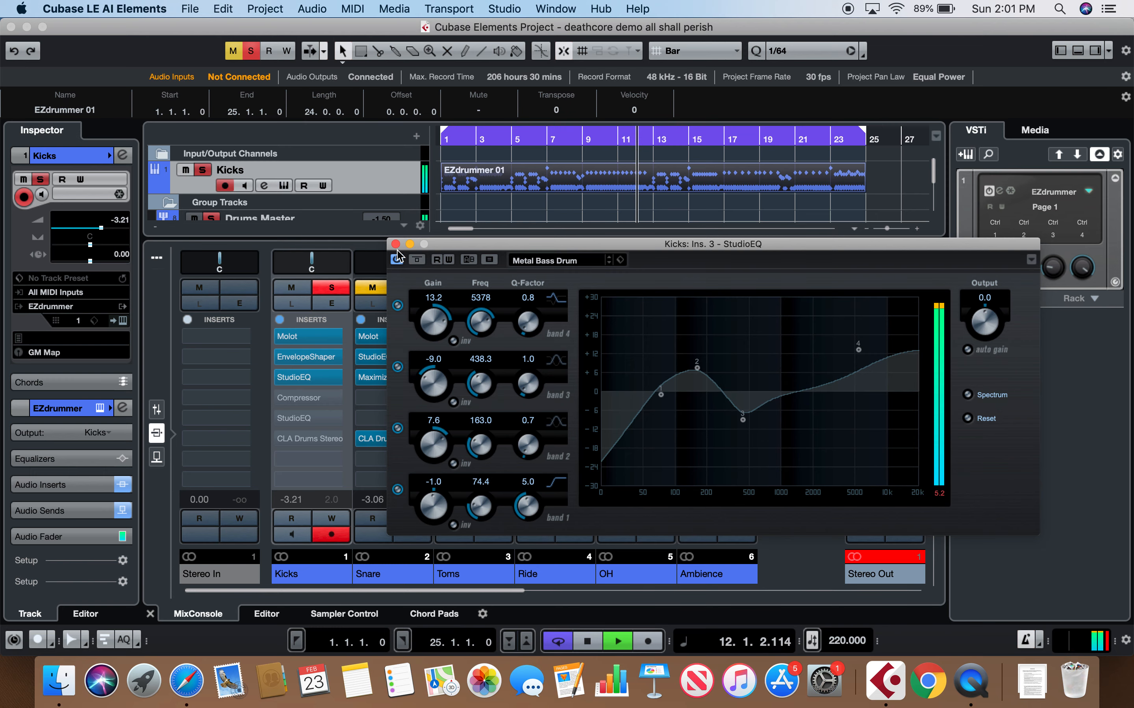
{"action": "key", "text": "space"}
{"action": "left_click", "coordinate": [395, 244]}
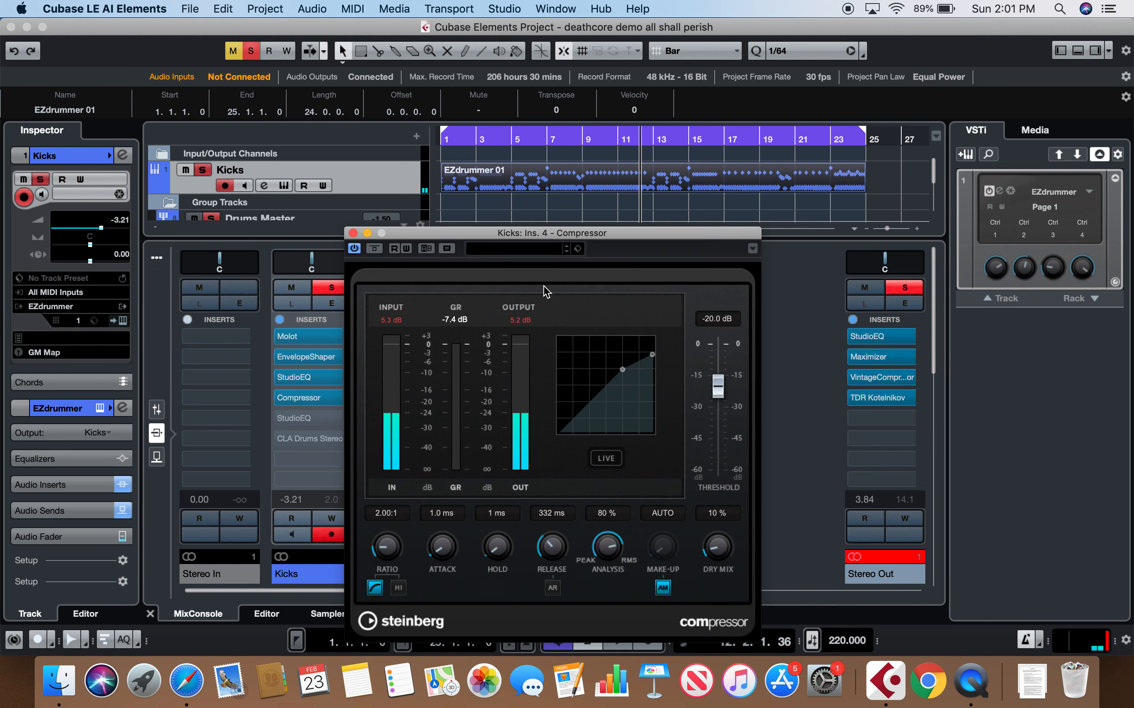
- Compare the kick sound from the start with Compressor deactivated and active during playback, and close its window
{"action": "key", "text": "space"}
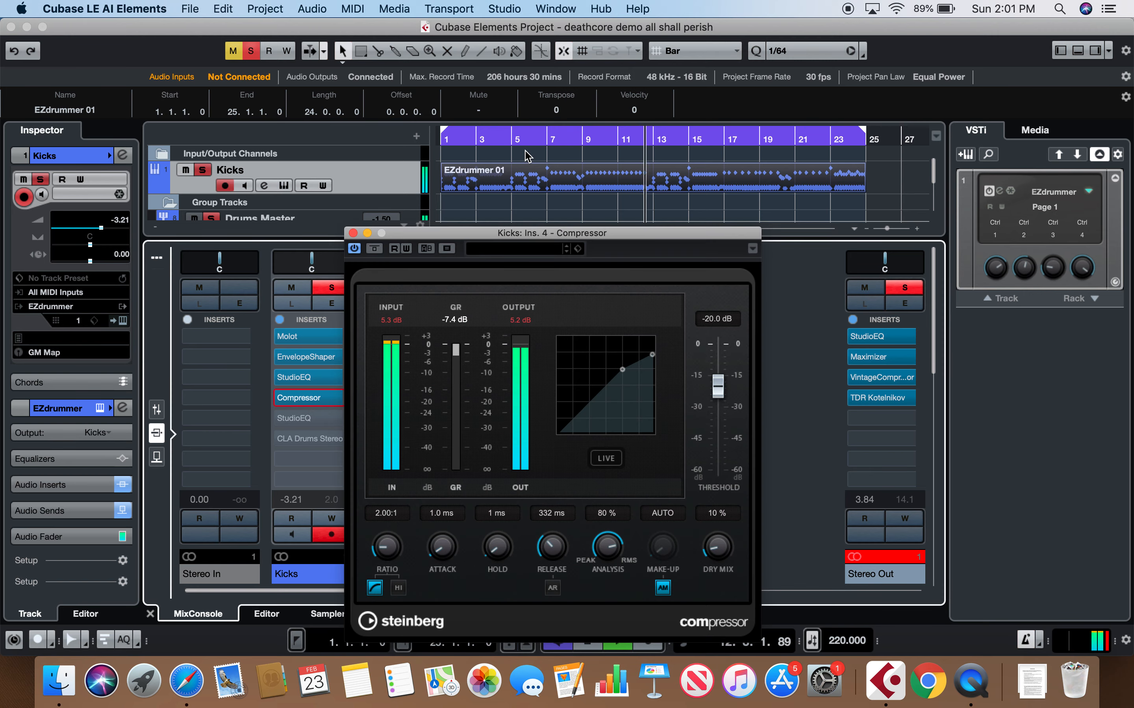
{"action": "left_click_drag", "start_coordinate": [518, 142], "coordinate": [383, 157]}
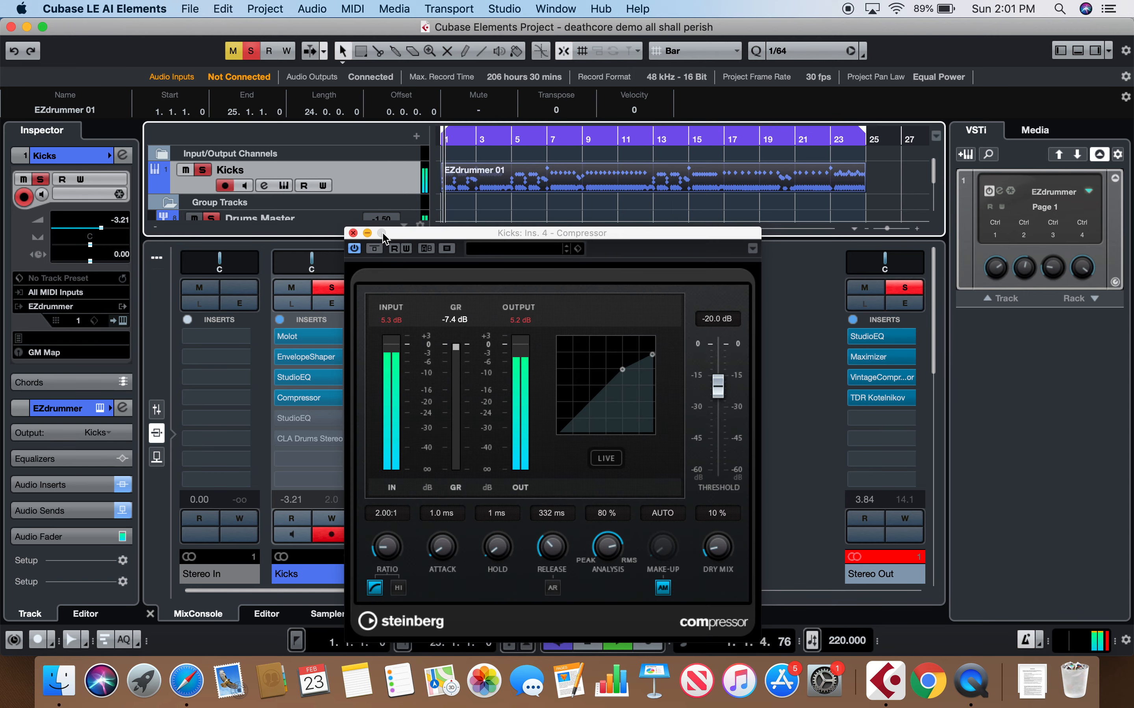
{"action": "left_click", "coordinate": [355, 249]}
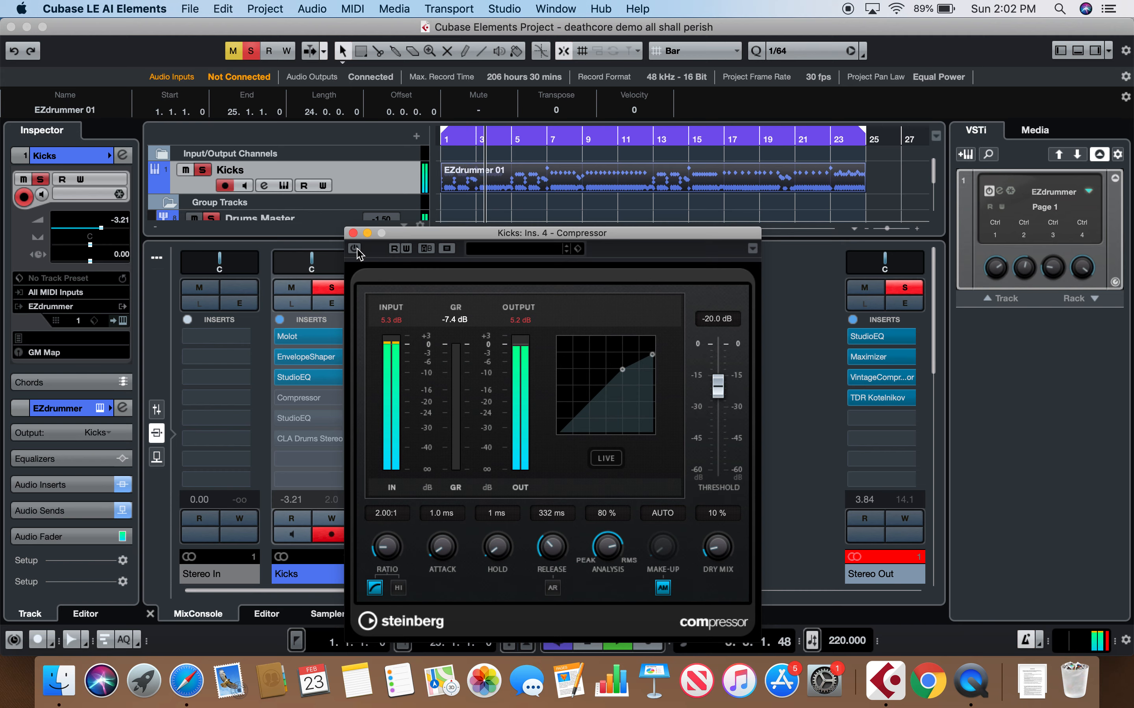
{"action": "left_click", "coordinate": [355, 249]}
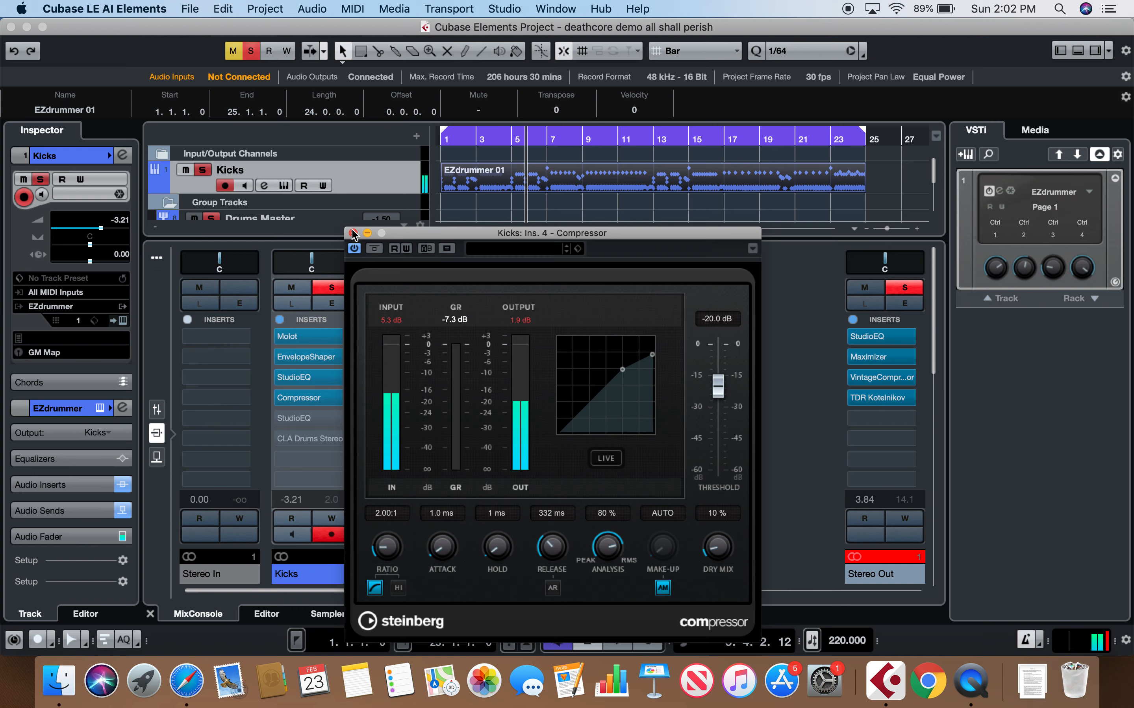
{"action": "left_click", "coordinate": [352, 233]}
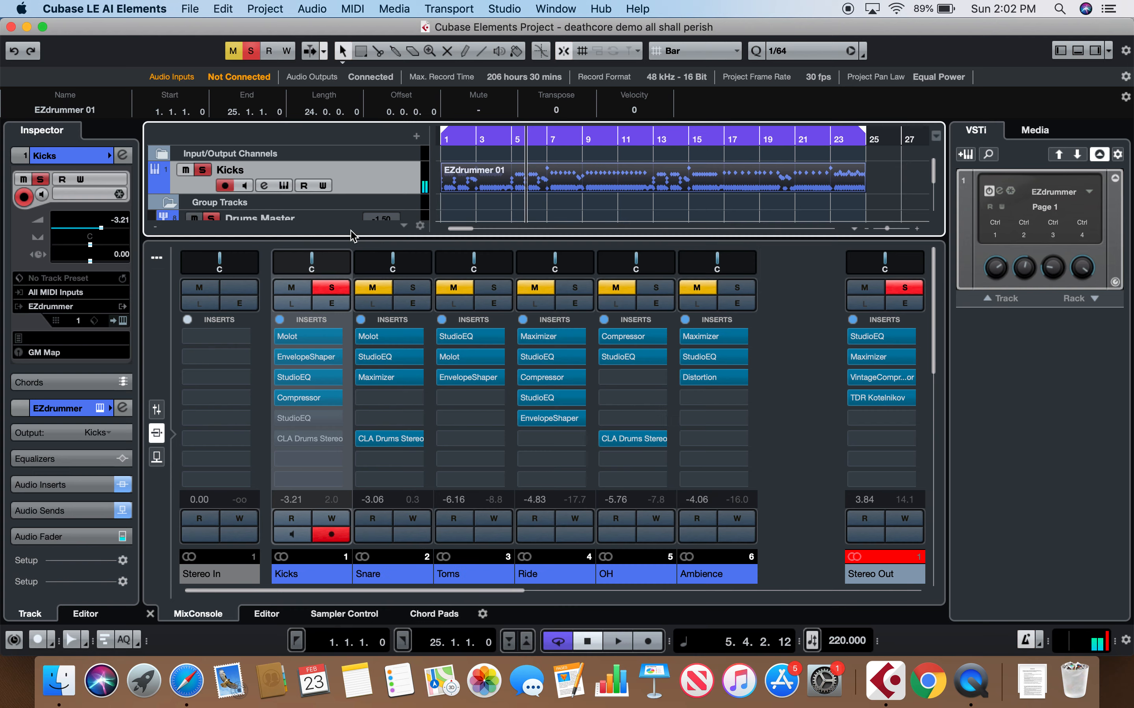
- Activate the second StudioEQ on the Kicks channel and compare the kick with it deactivated and active during playback
{"action": "left_click", "coordinate": [285, 424]}
{"action": "left_click", "coordinate": [323, 427]}
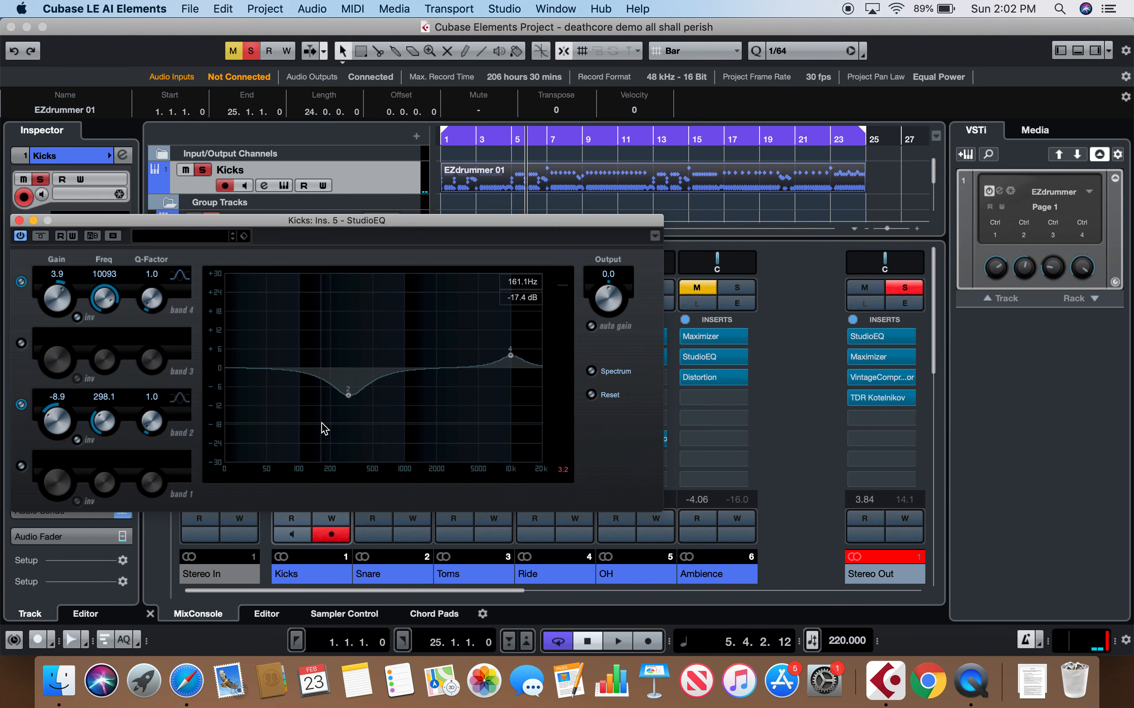
{"action": "left_click_drag", "start_coordinate": [346, 396], "coordinate": [355, 406]}
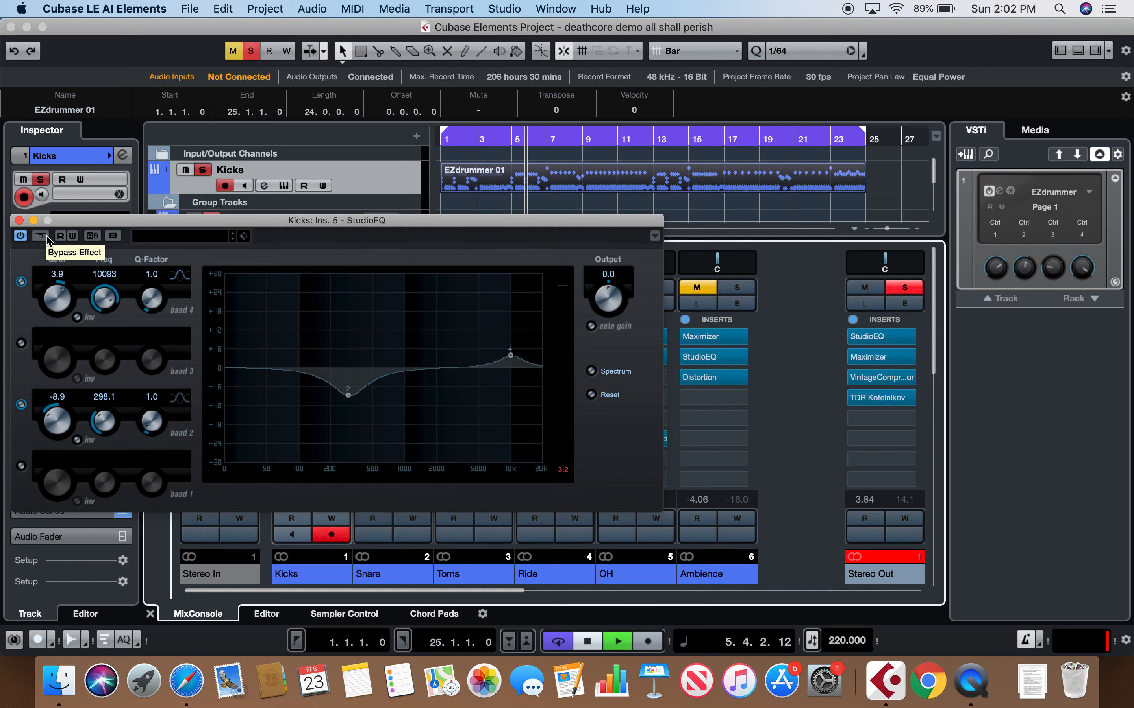
{"action": "key", "text": "space"}
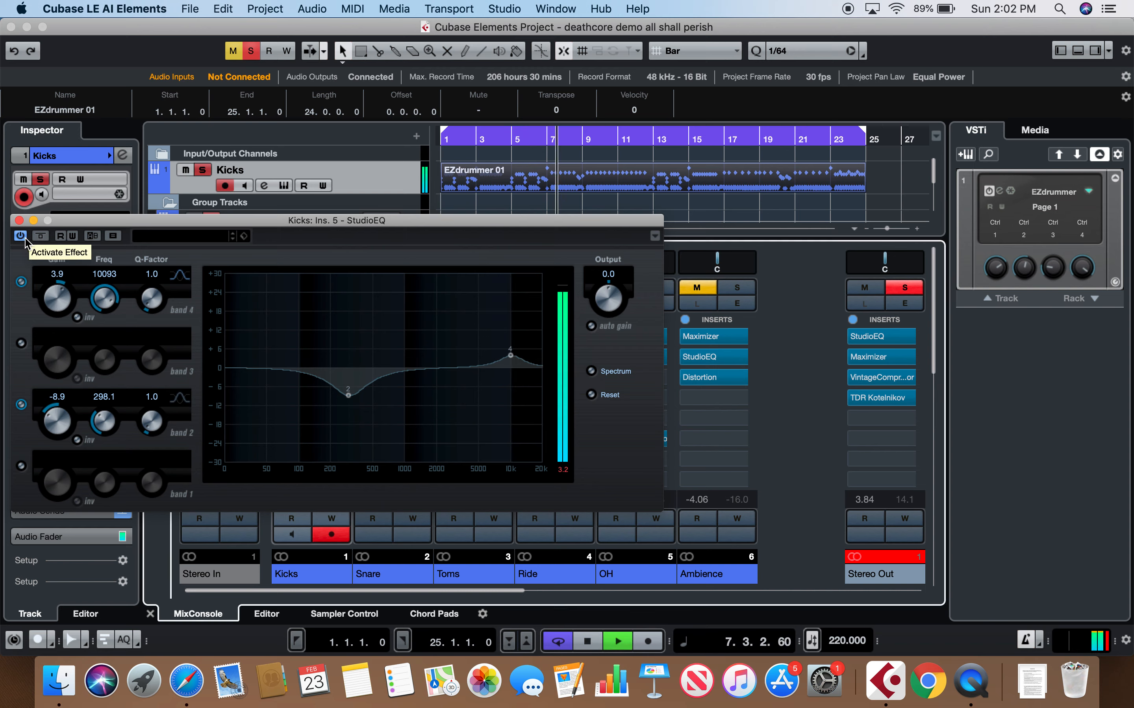
{"action": "left_click", "coordinate": [20, 237]}
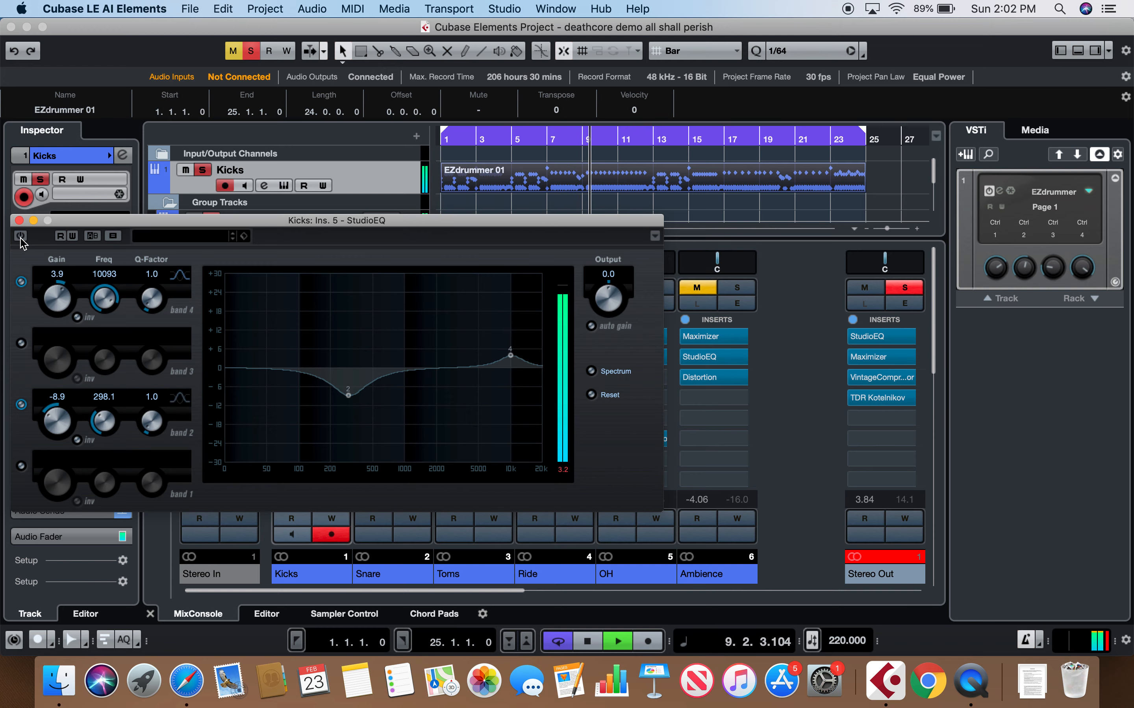
{"action": "left_click", "coordinate": [21, 236]}
{"action": "left_click", "coordinate": [19, 221]}
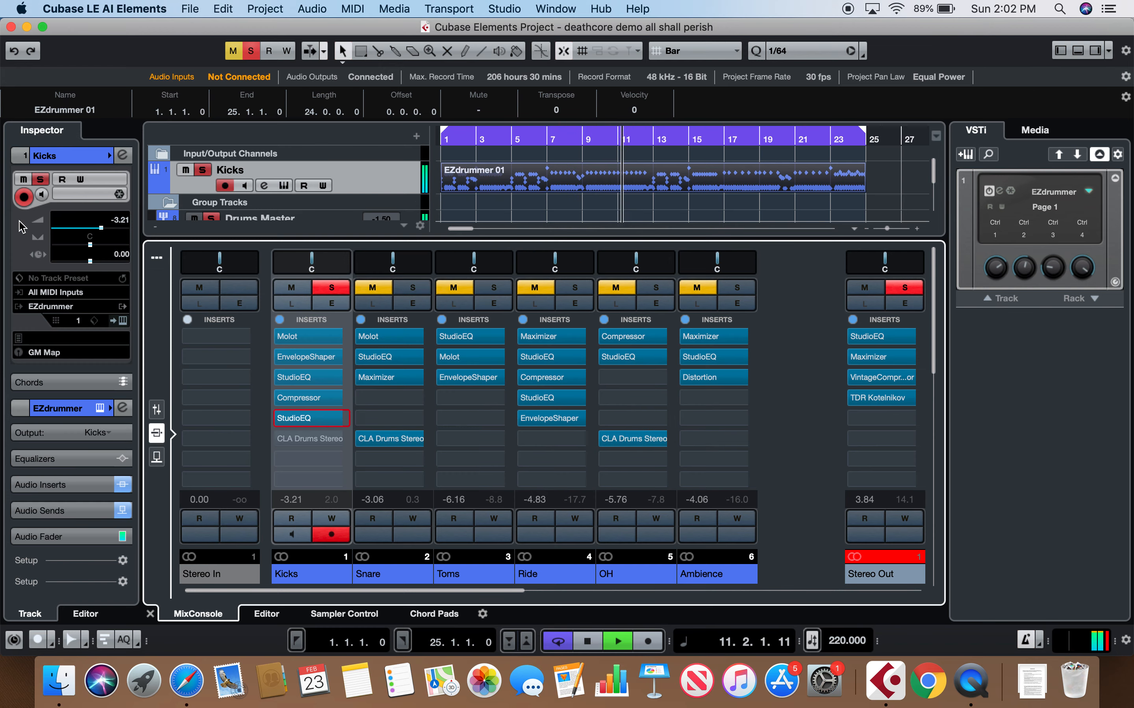
{"action": "key", "text": "space"}
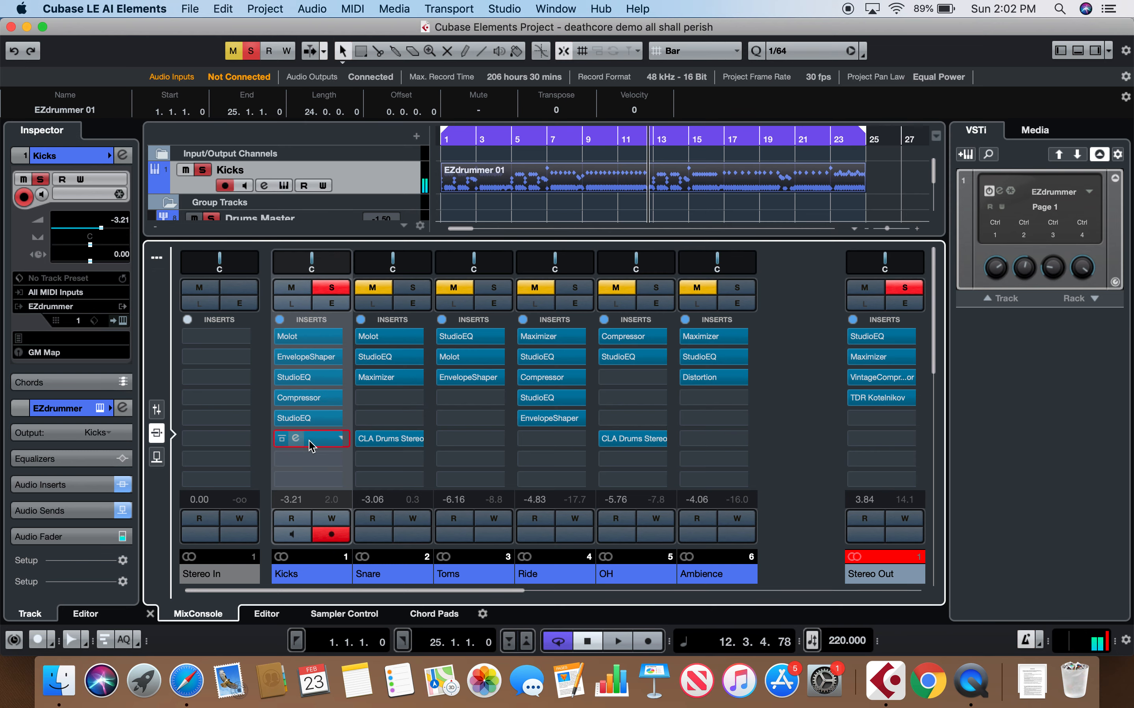
- Activate CLA Drums Stereo on the Kicks channel and compare the kick with it deactivated and active during playback
{"action": "left_click", "coordinate": [316, 442]}
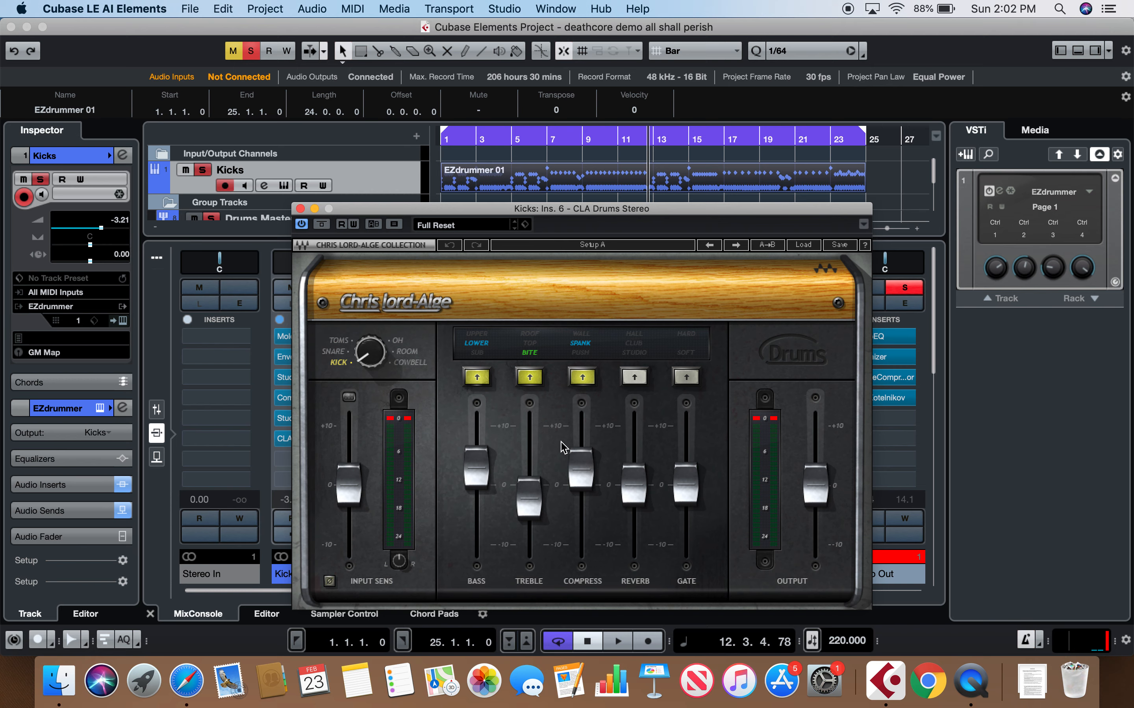
{"action": "key", "text": "space"}
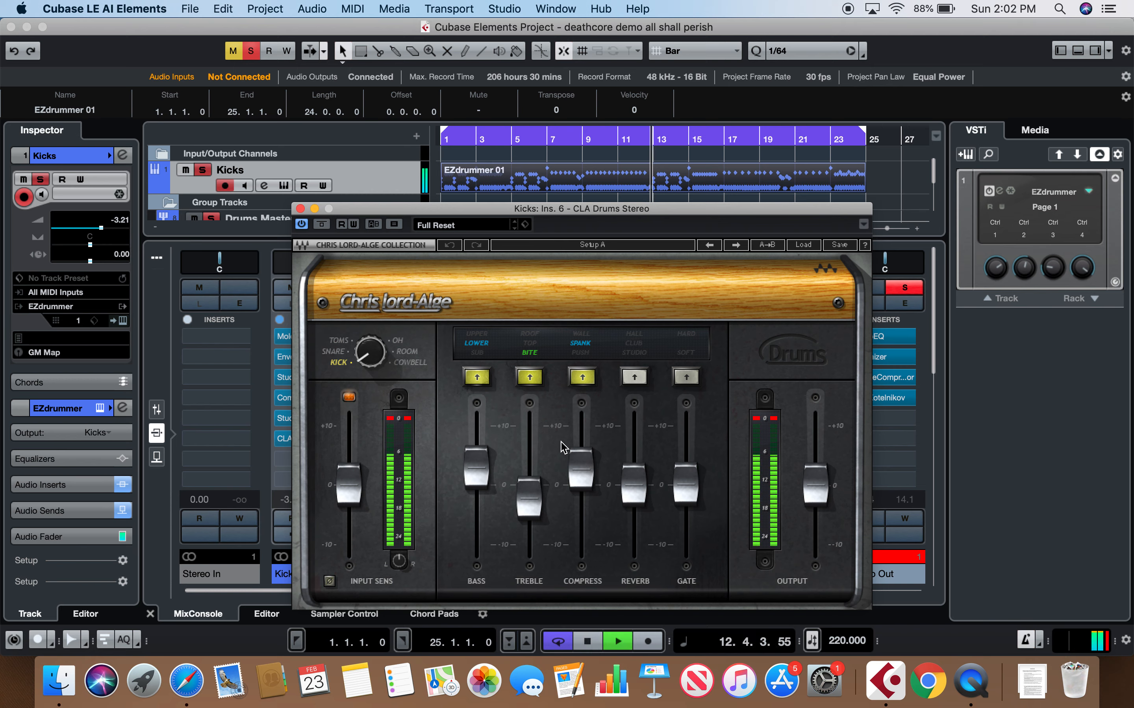
{"action": "left_click", "coordinate": [303, 225]}
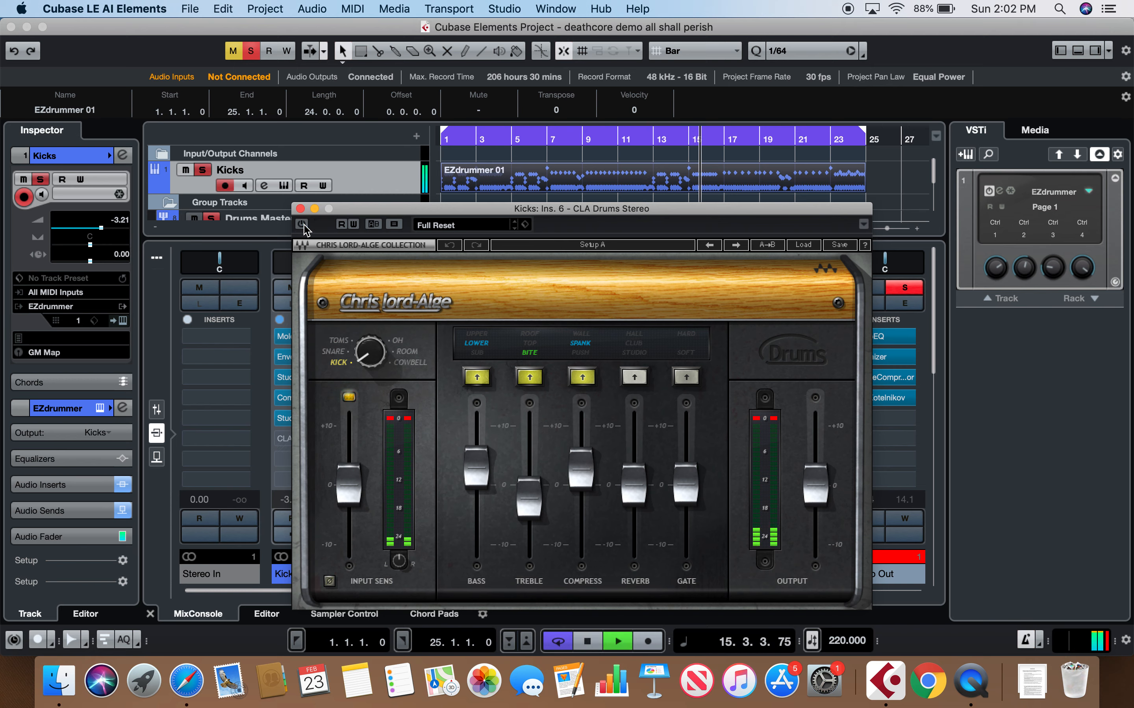
{"action": "left_click", "coordinate": [303, 224]}
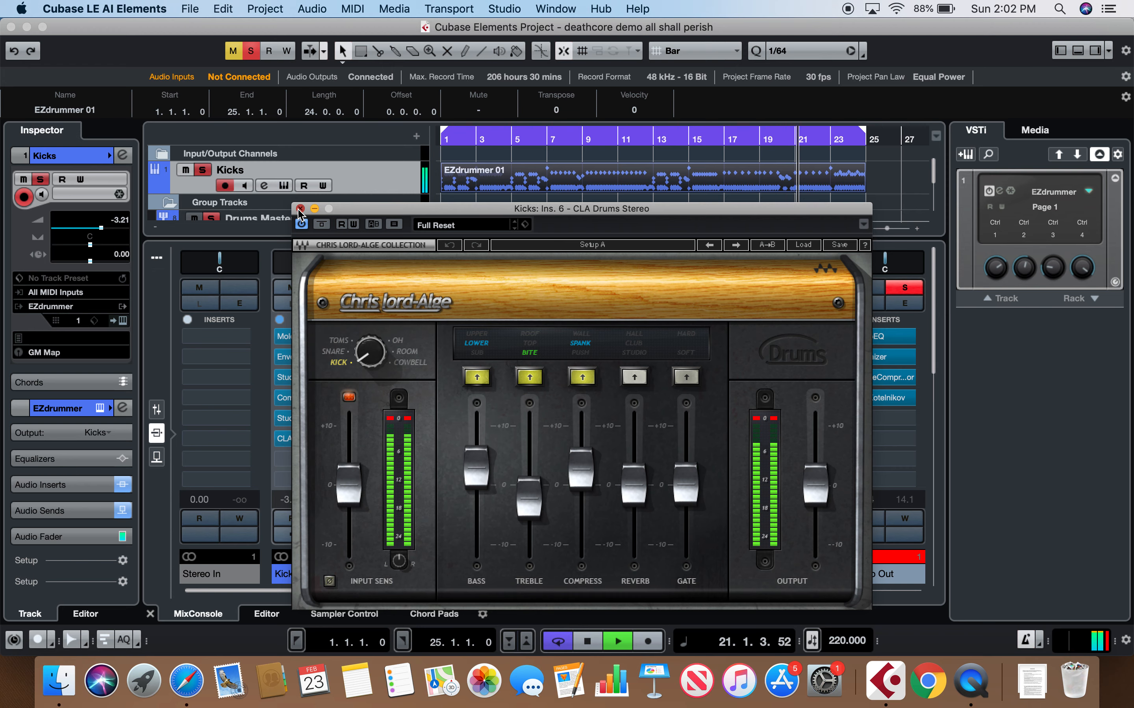
{"action": "left_click", "coordinate": [300, 209]}
{"action": "key", "text": "space"}
- Solo the Snare channel in place of Kicks and play the snare from the start of the project
{"action": "left_click", "coordinate": [517, 189]}
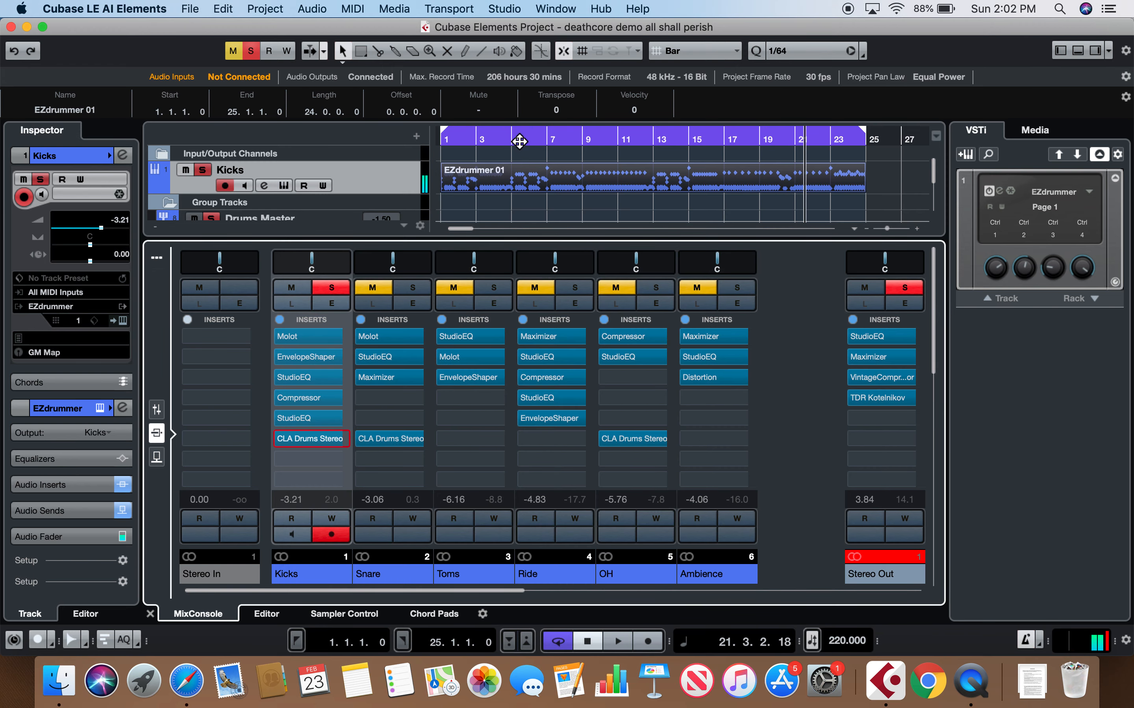
{"action": "left_click_drag", "start_coordinate": [520, 141], "coordinate": [225, 119]}
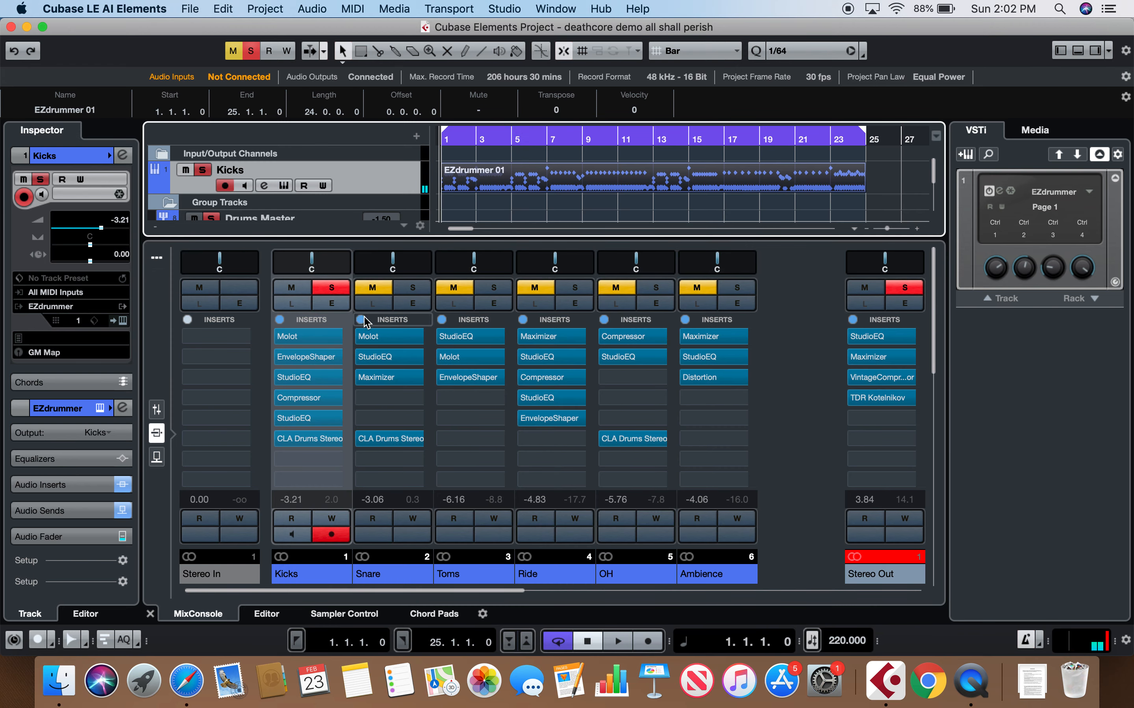
{"action": "left_click", "coordinate": [426, 287]}
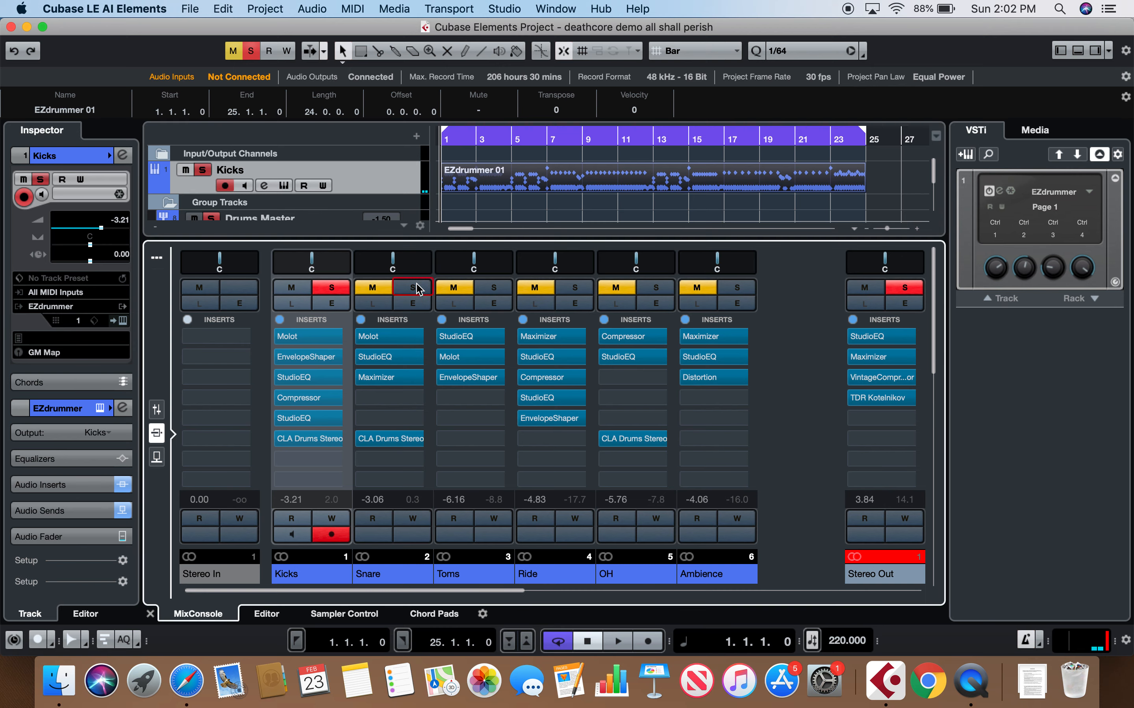
{"action": "left_click", "coordinate": [331, 287]}
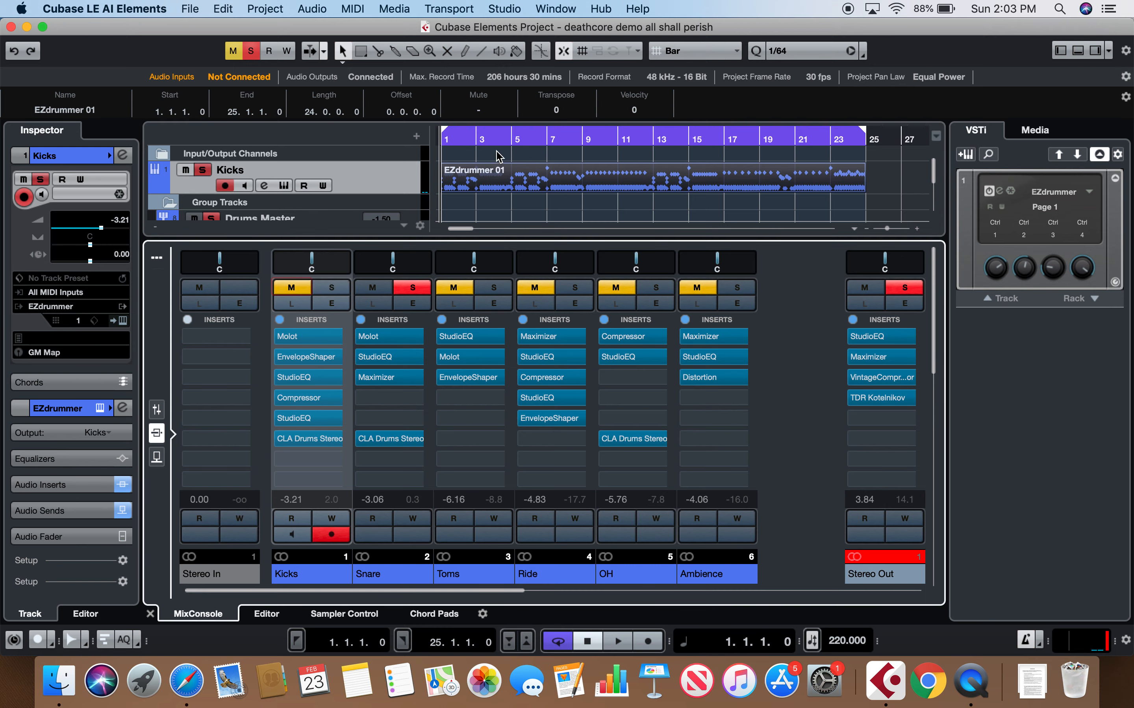
{"action": "key", "text": "space"}
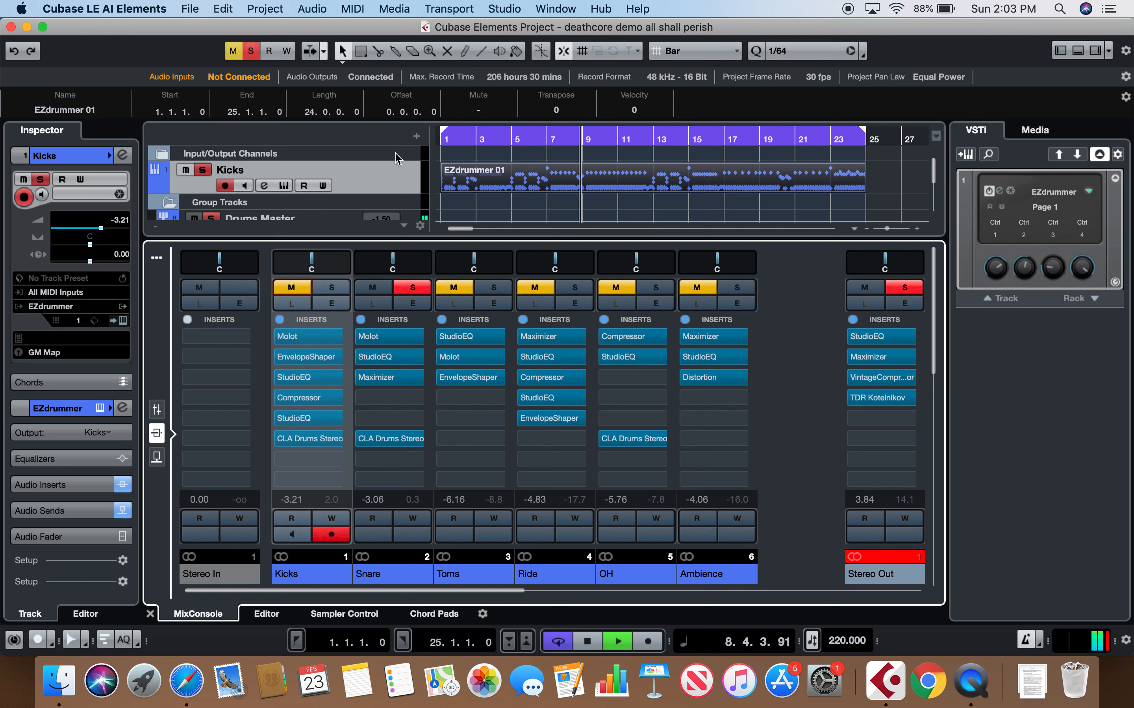
{"action": "key", "text": "space"}
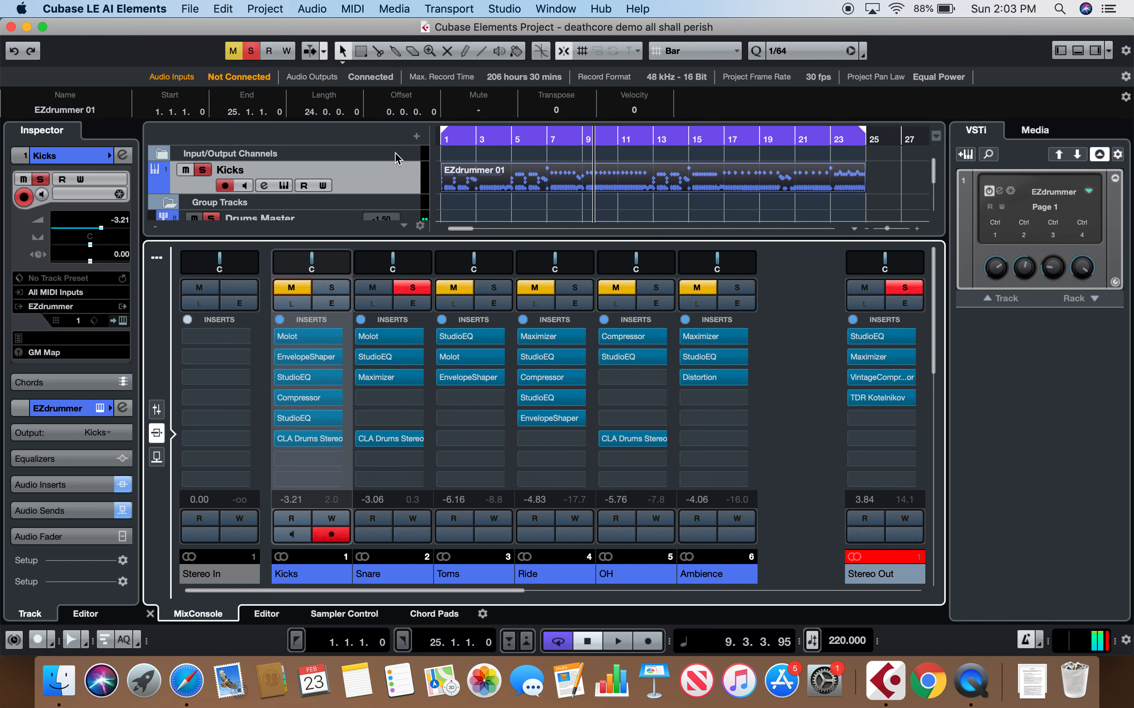
- Inspect which snare drum is selected in the EZdrummer kit, audition it, and close the instrument window
{"action": "left_click", "coordinate": [284, 186]}
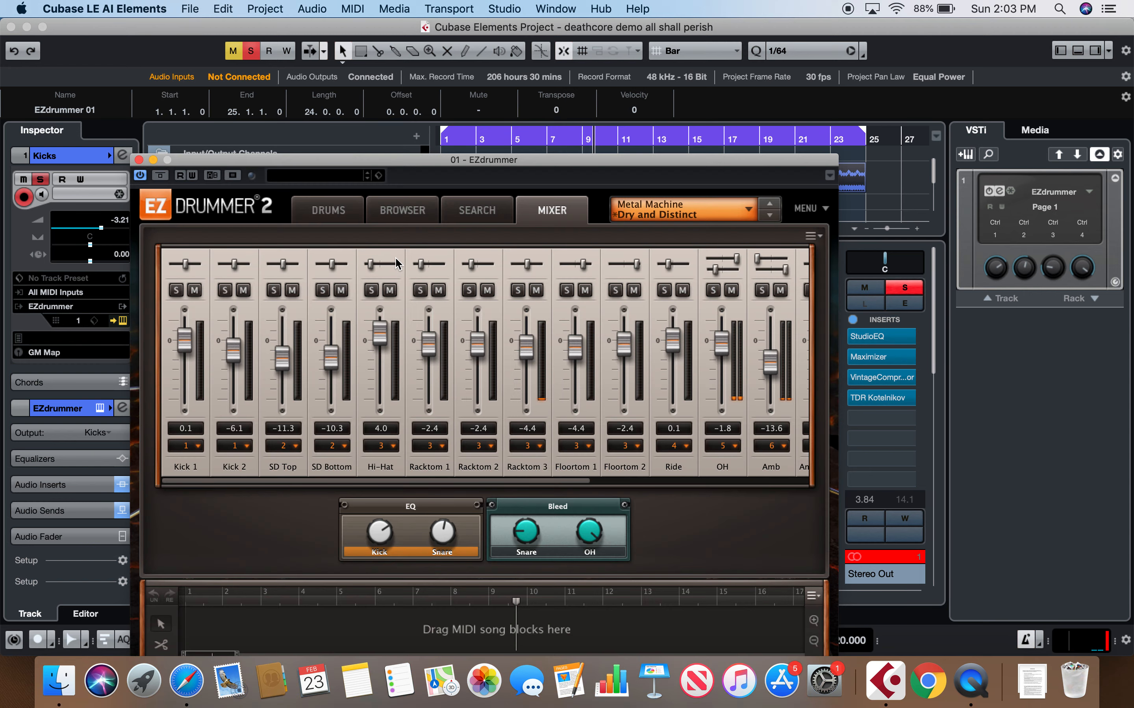
{"action": "left_click", "coordinate": [323, 213]}
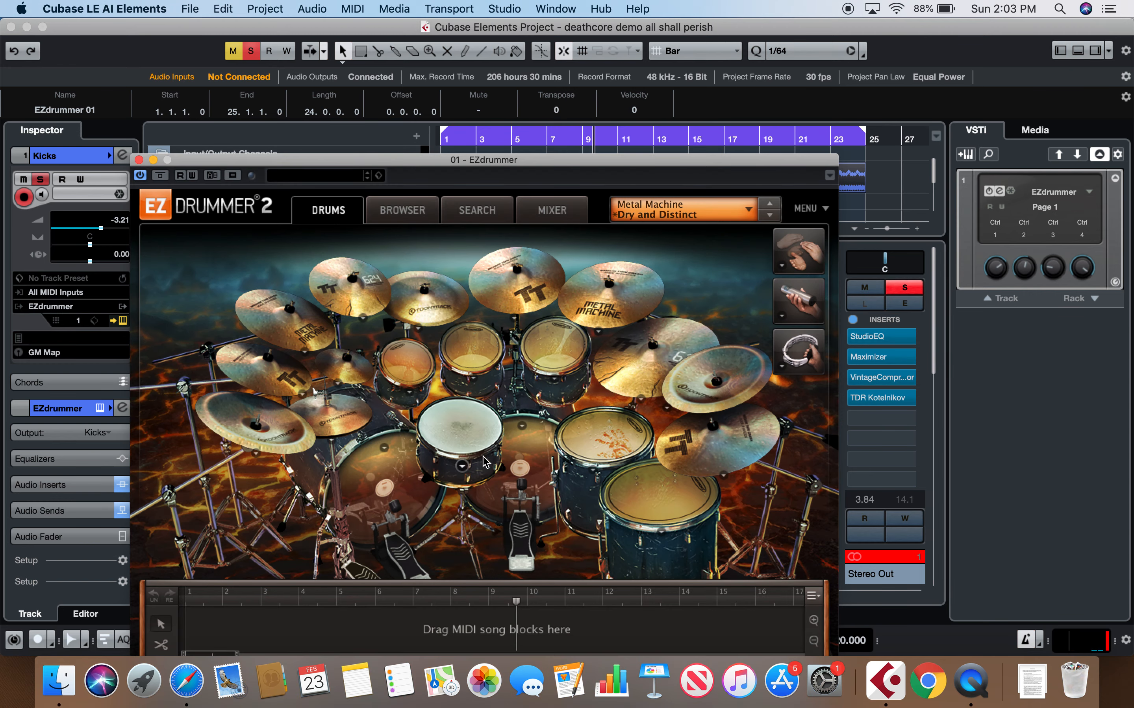
{"action": "left_click", "coordinate": [461, 466]}
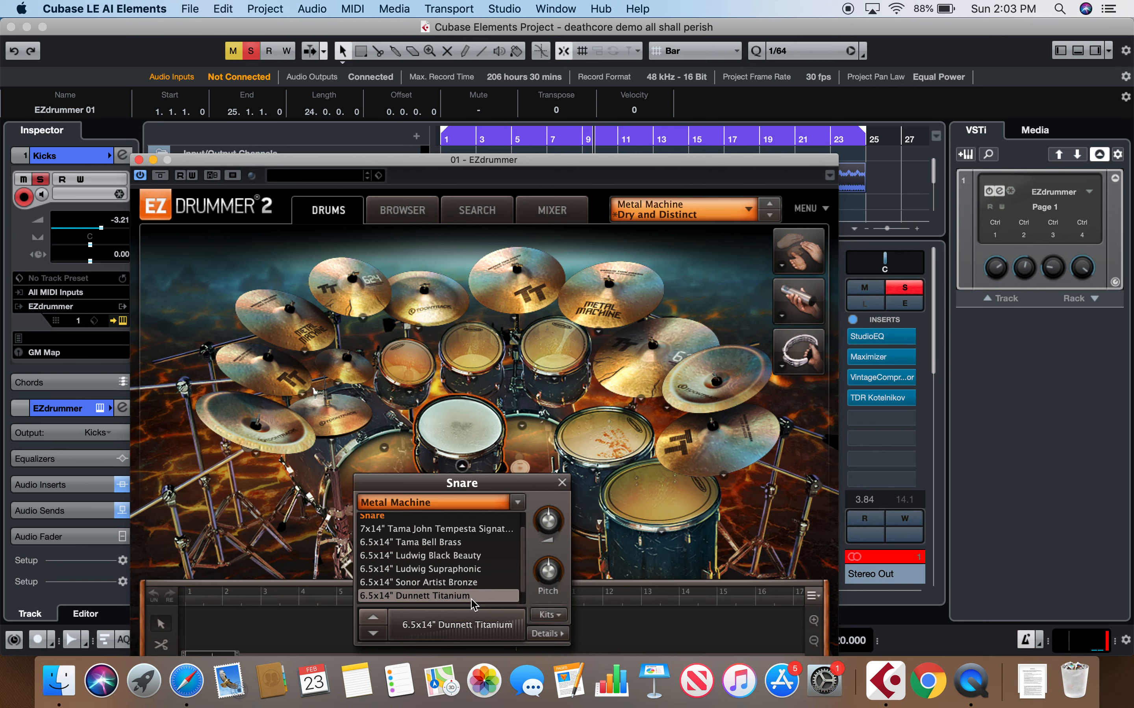
{"action": "left_click", "coordinate": [562, 483]}
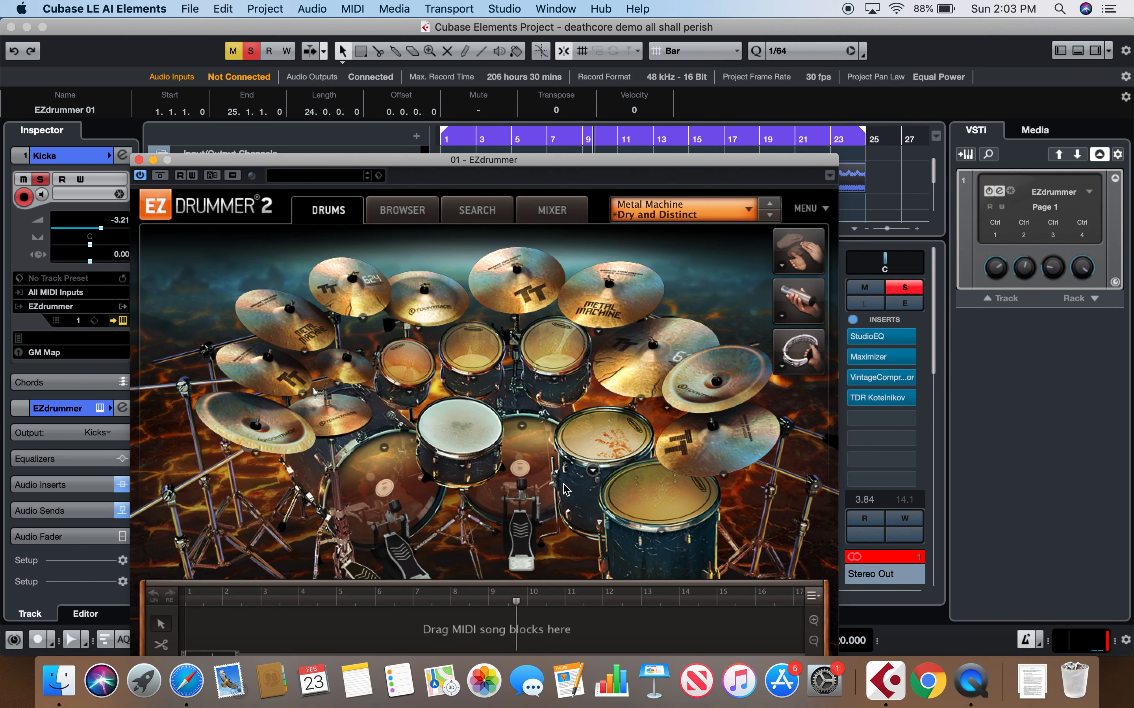
{"action": "left_click", "coordinate": [472, 448]}
{"action": "left_click", "coordinate": [139, 160]}
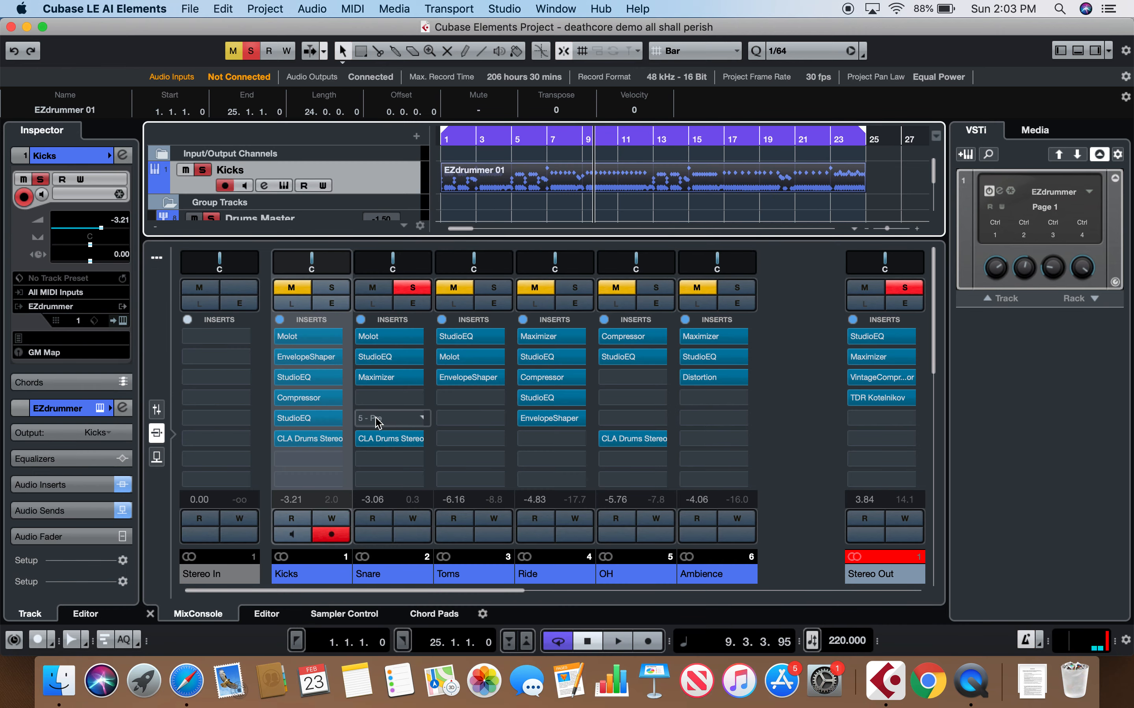
- Deactivate StudioEQ, Maximizer and CLA Drums Stereo on the Snare channel and open its Molot insert during playback
{"action": "left_click", "coordinate": [362, 441]}
{"action": "left_click_drag", "start_coordinate": [362, 441], "coordinate": [409, 335]}
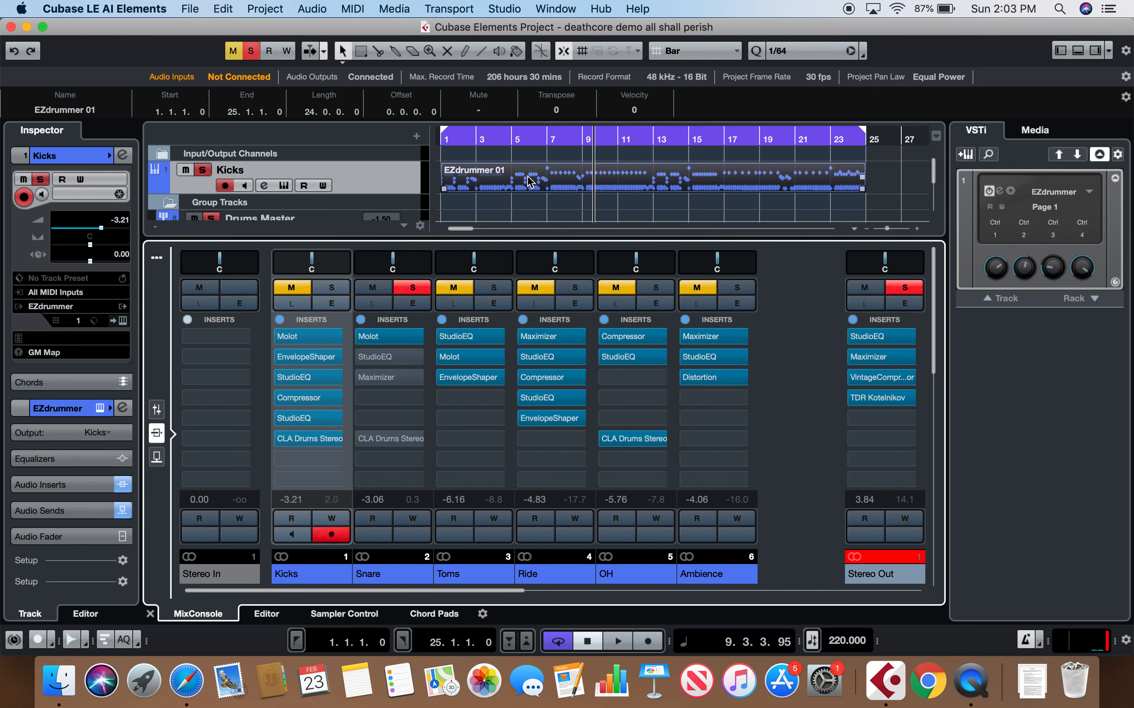
{"action": "key", "text": "space"}
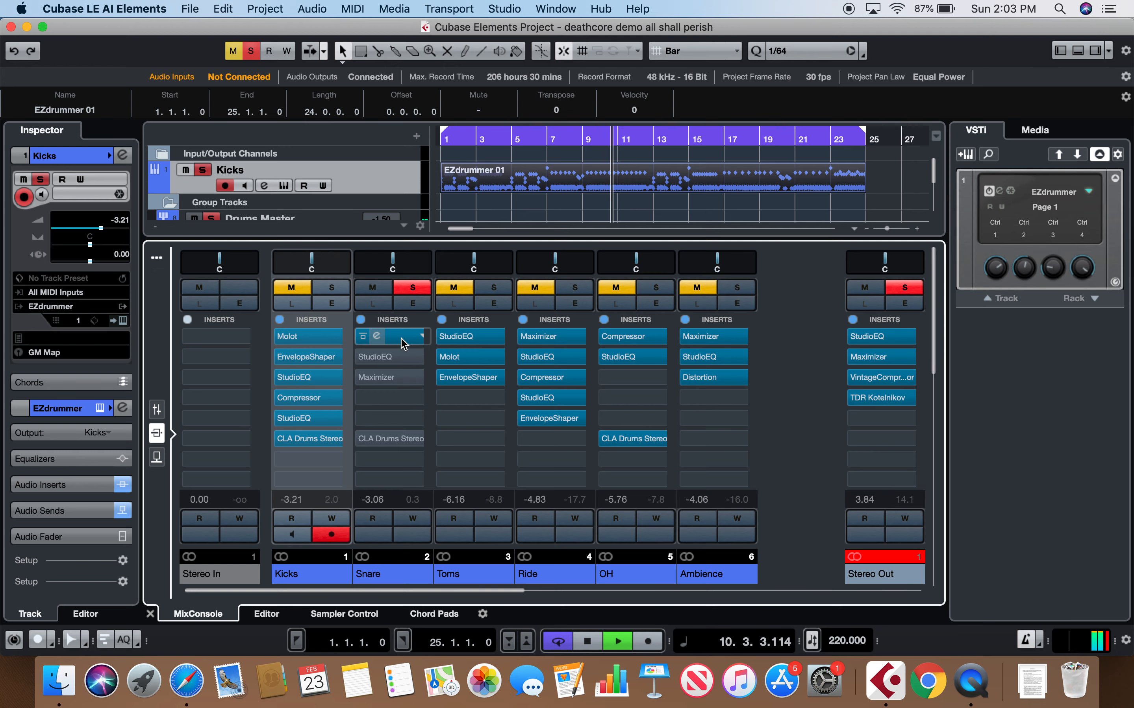
{"action": "left_click", "coordinate": [402, 338]}
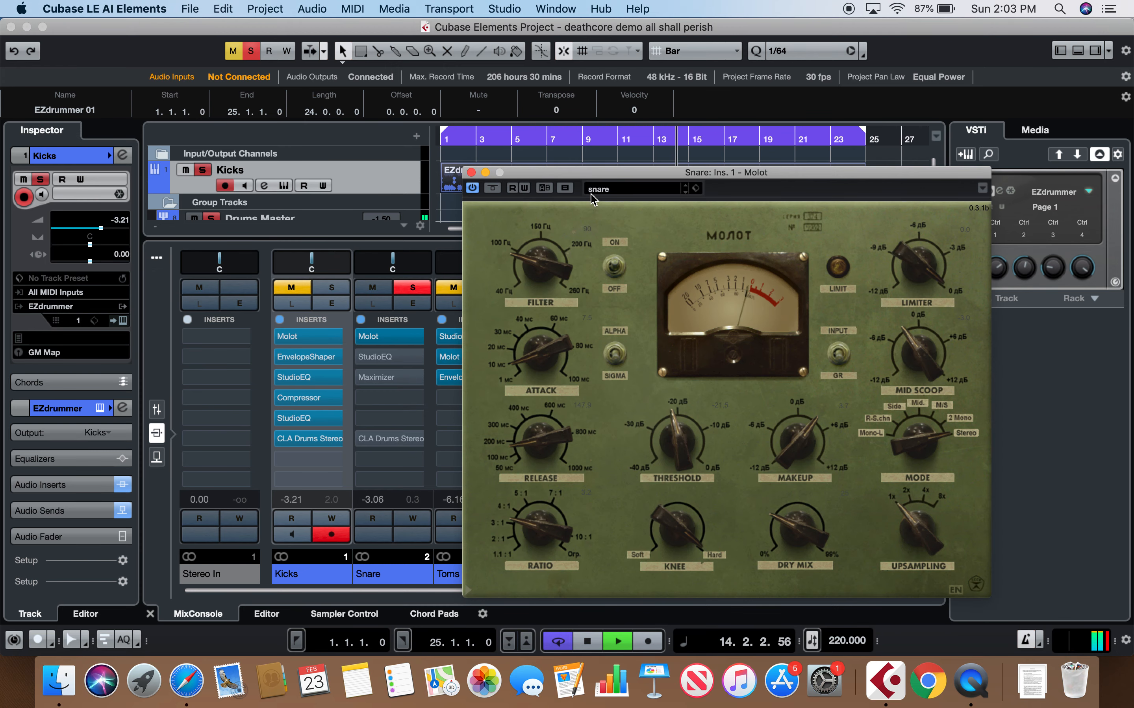
- Compare the snare sound with Molot deactivated and active during playback, and close the plug-in window
{"action": "left_click", "coordinate": [473, 189]}
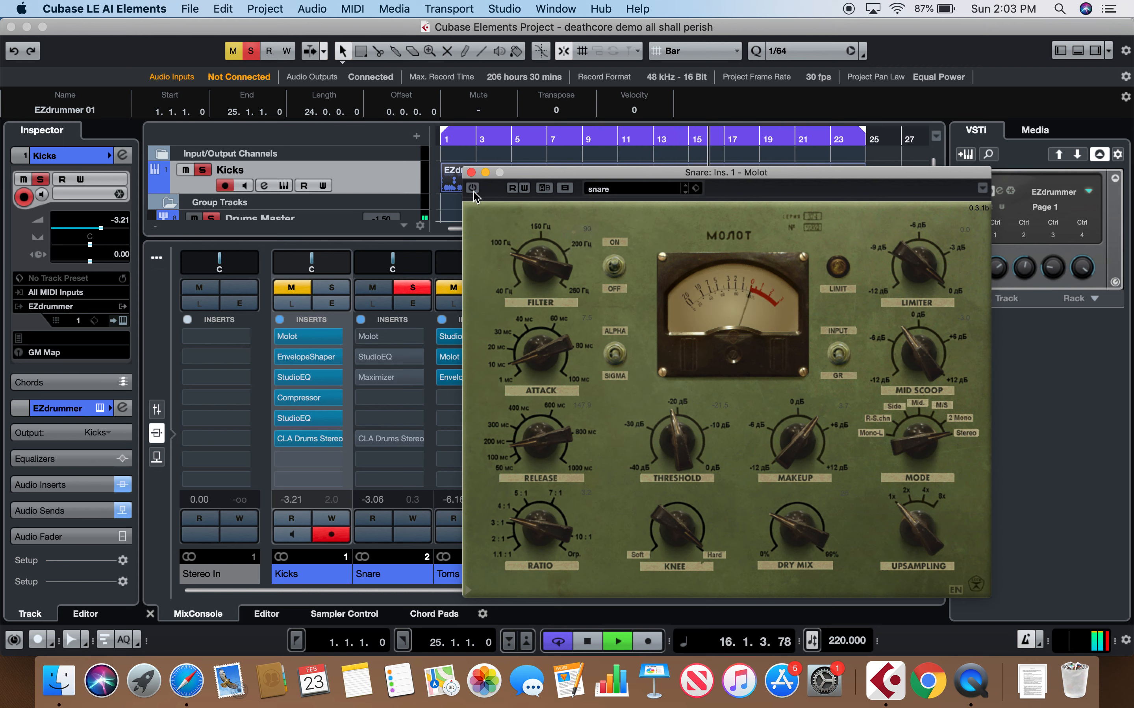
{"action": "left_click", "coordinate": [473, 188]}
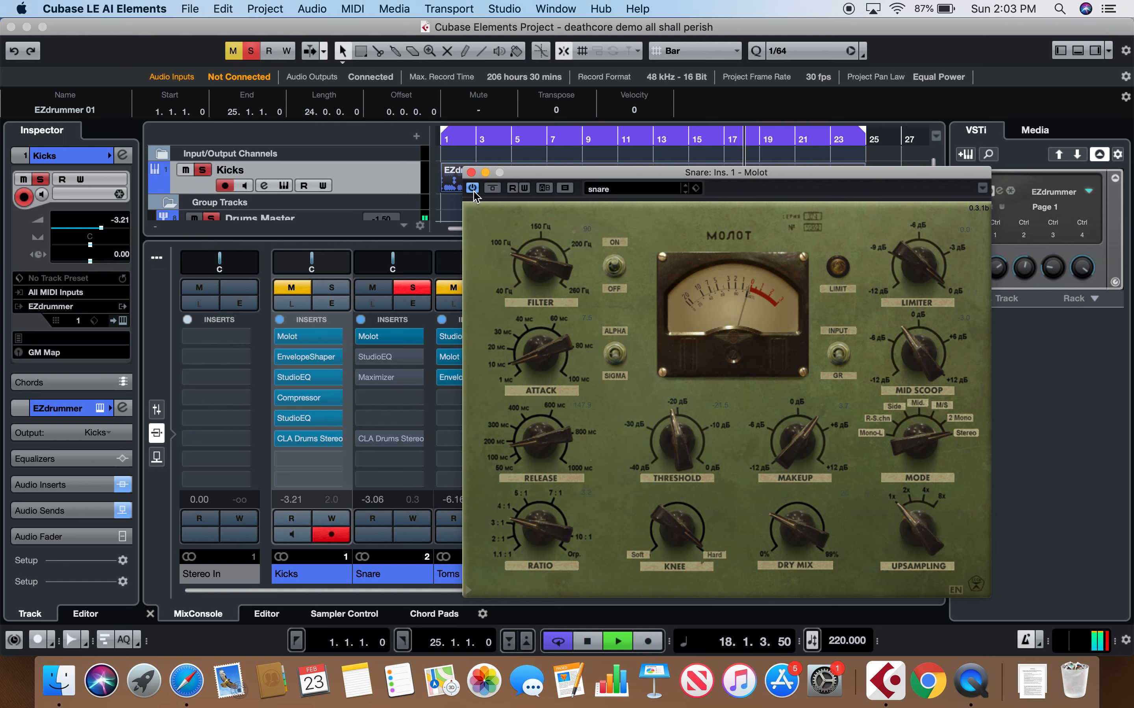
{"action": "key", "text": "space"}
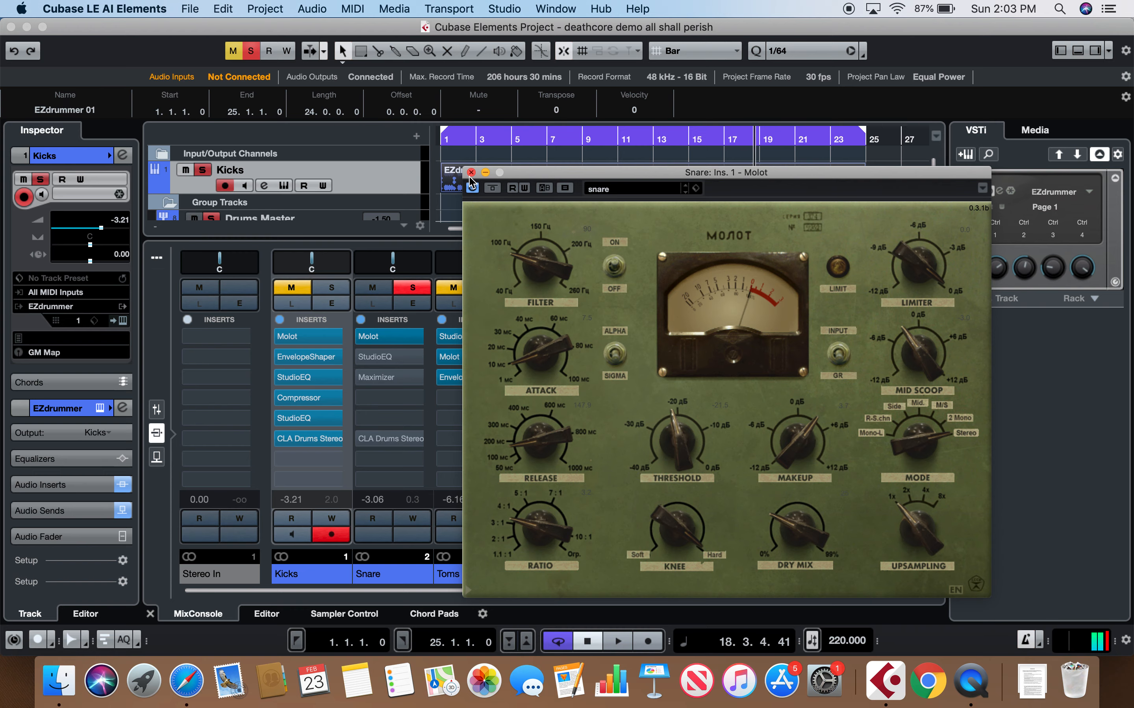
{"action": "left_click", "coordinate": [472, 173]}
- Return the playback position to the project start, reactivate StudioEQ on the Snare channel and open its editor
{"action": "left_click_drag", "start_coordinate": [535, 140], "coordinate": [438, 144]}
{"action": "left_click", "coordinate": [363, 358]}
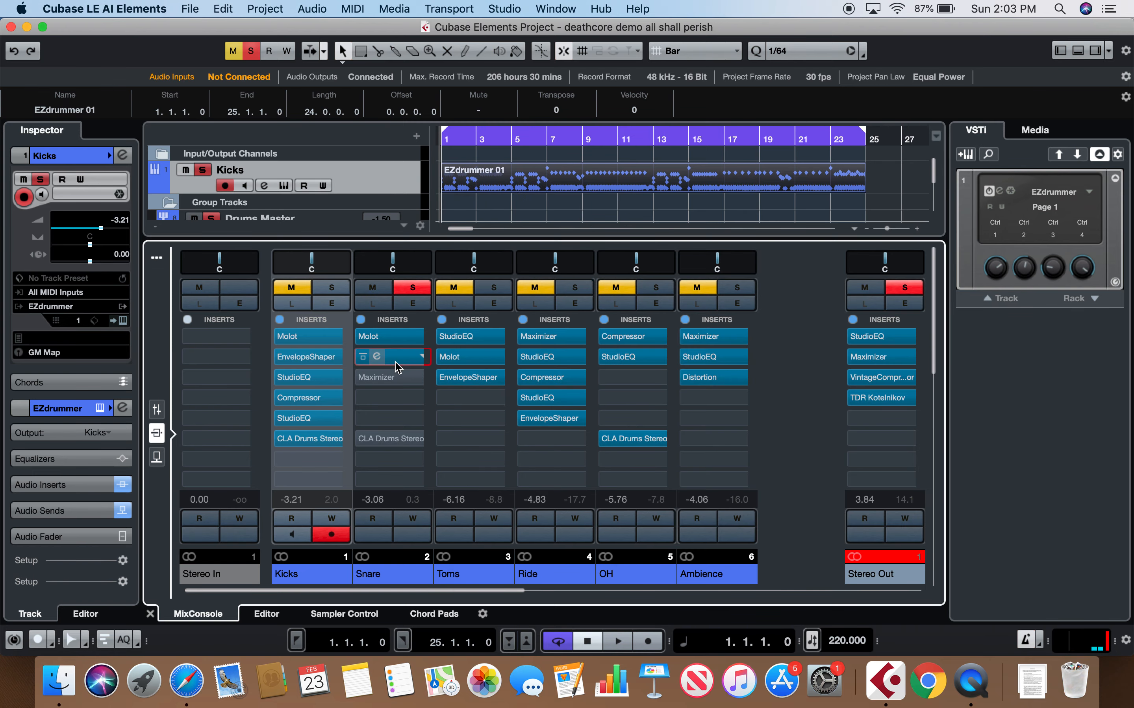
{"action": "left_click", "coordinate": [396, 364]}
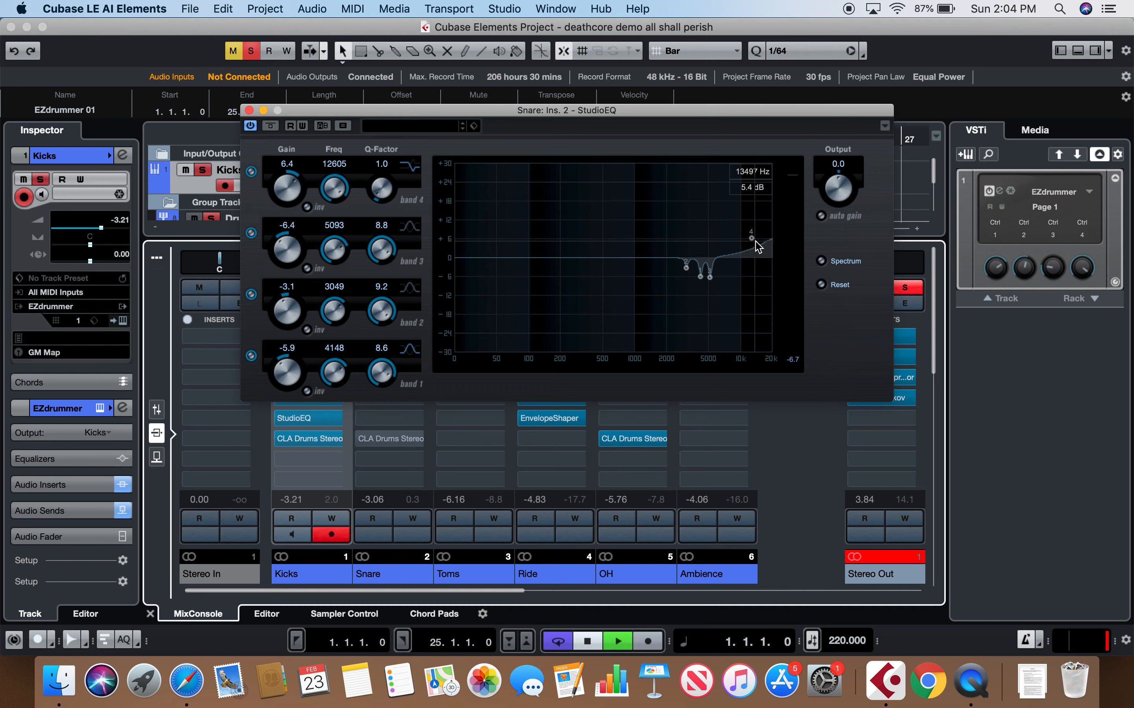
- Compare the snare sound with StudioEQ deactivated and active during playback, close the plug-in window and stop playback
{"action": "key", "text": "space"}
{"action": "left_click", "coordinate": [252, 128]}
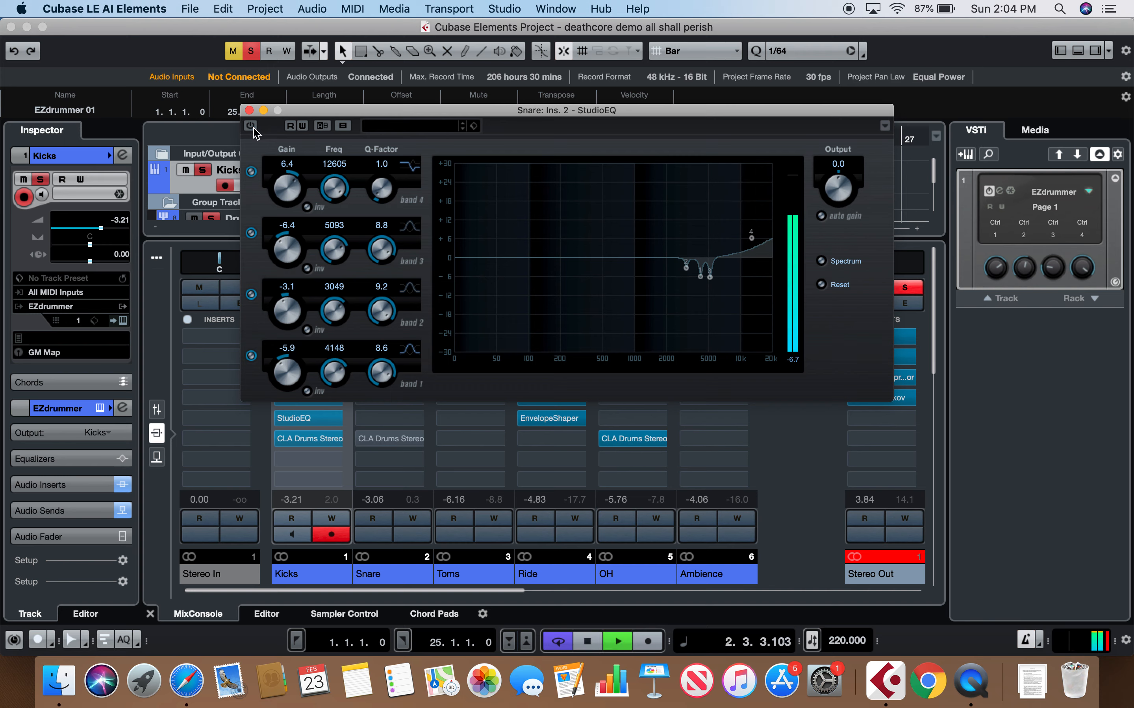
{"action": "left_click", "coordinate": [251, 126]}
{"action": "left_click", "coordinate": [249, 110]}
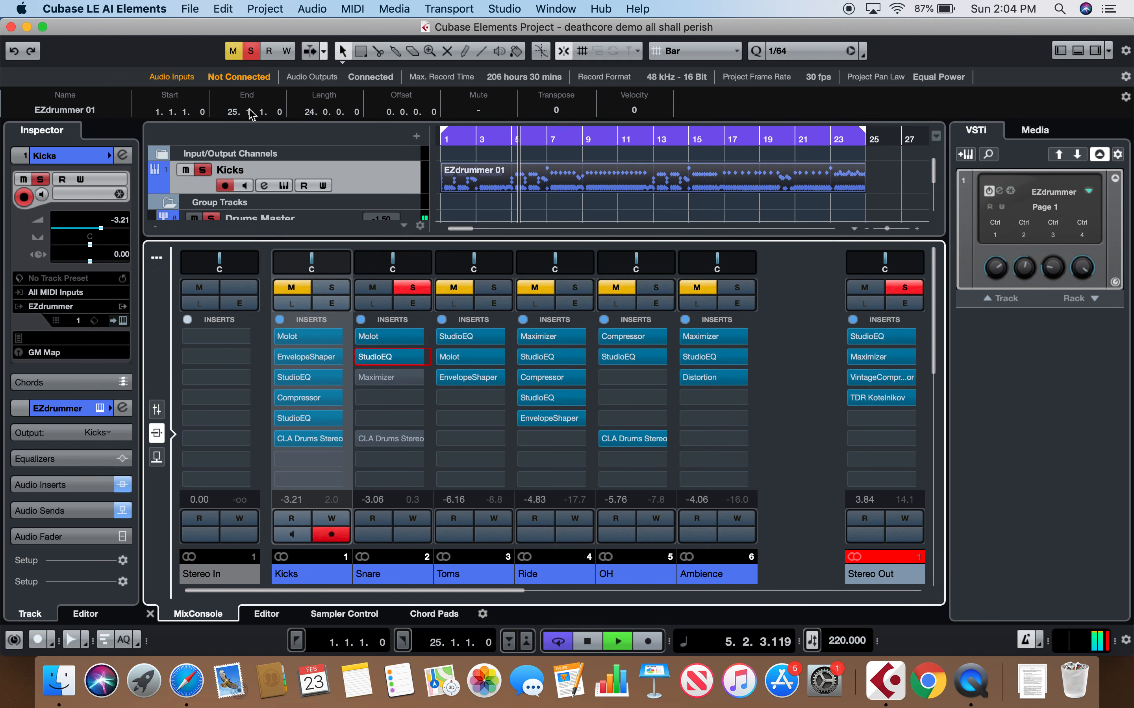
{"action": "key", "text": "space"}
- Reactivate Maximizer on the Snare channel and open its editor to play the snare through it
{"action": "left_click", "coordinate": [368, 376]}
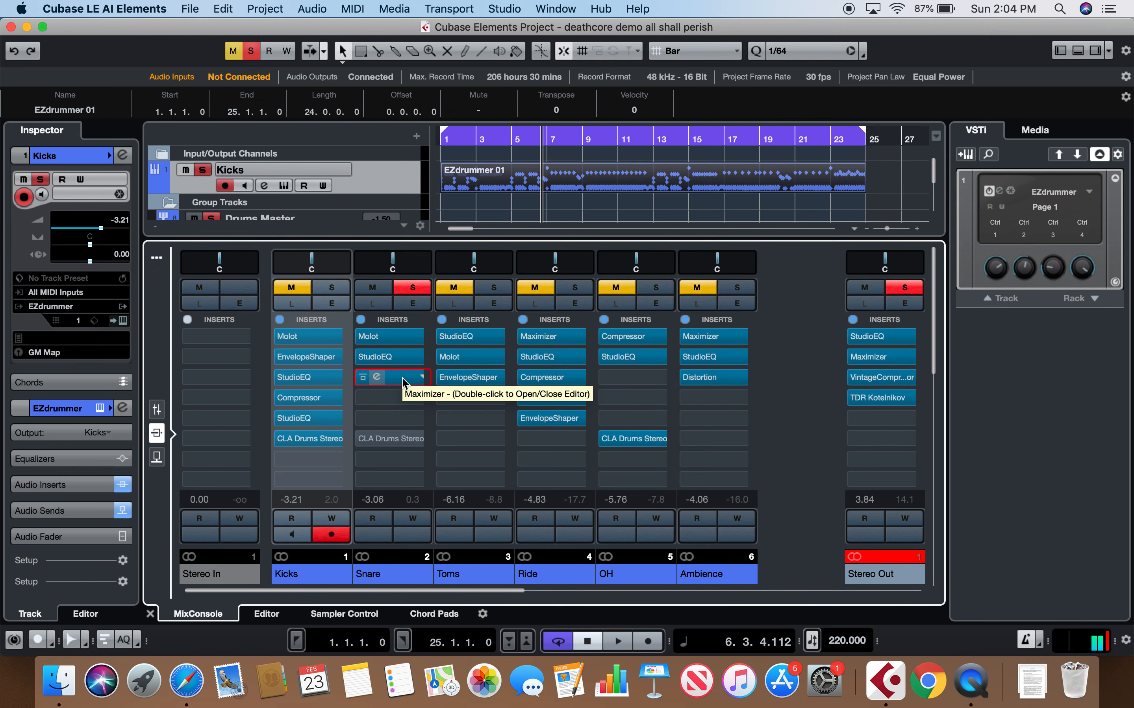
{"action": "double_click", "coordinate": [403, 380]}
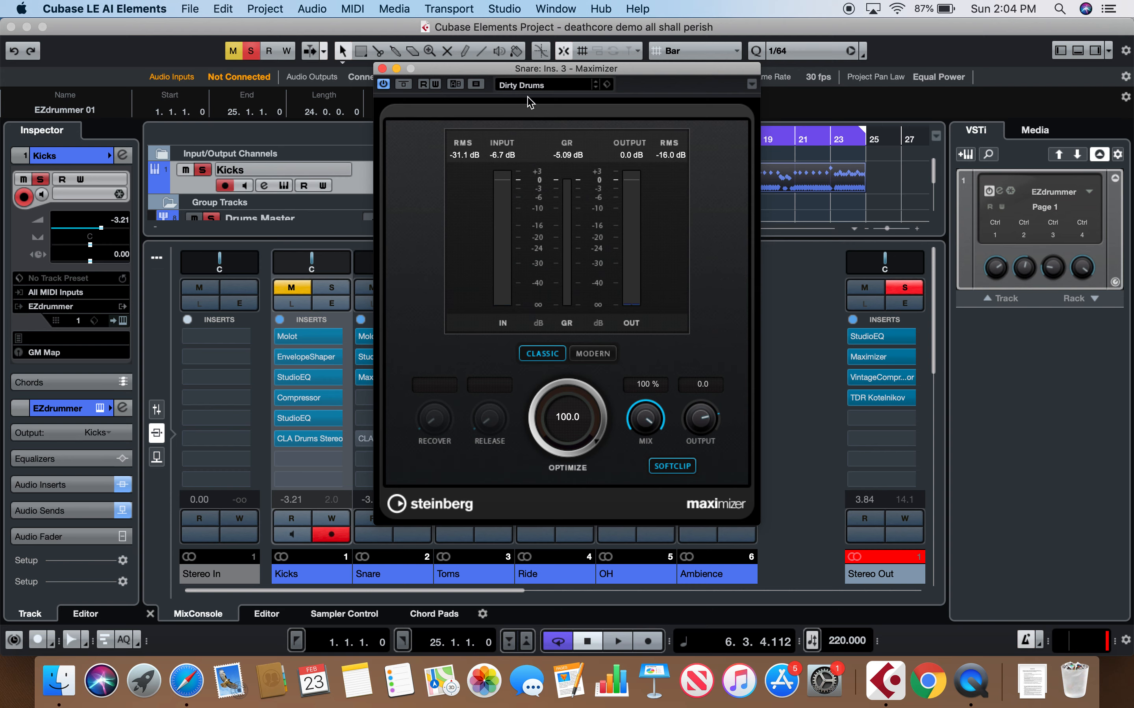
{"action": "key", "text": "space"}
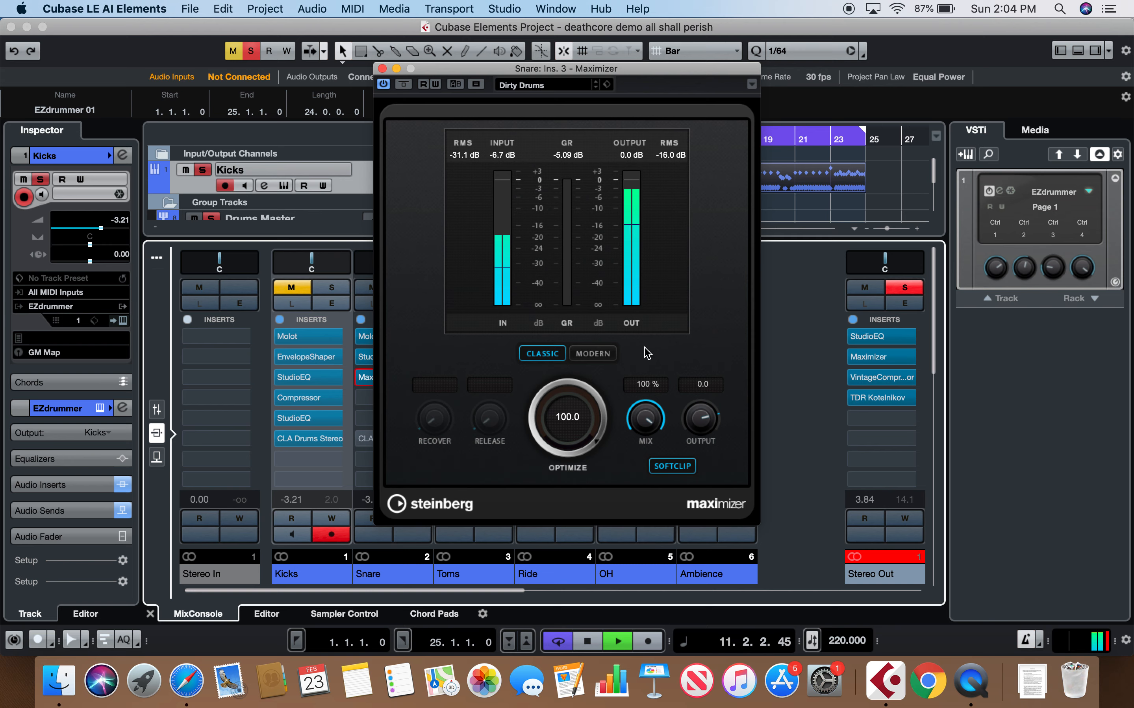
- Compare the snare sound with Maximizer deactivated and active, stop playback and close the plug-in window
{"action": "left_click", "coordinate": [384, 85]}
{"action": "left_click", "coordinate": [385, 84]}
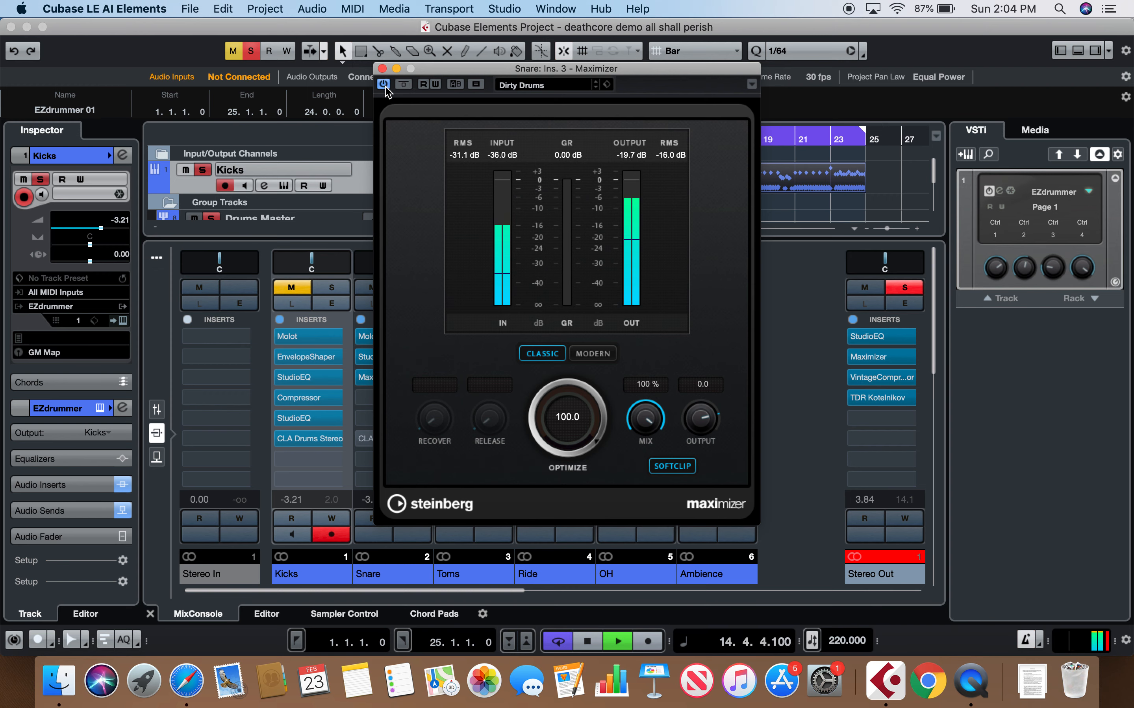
{"action": "key", "text": "space"}
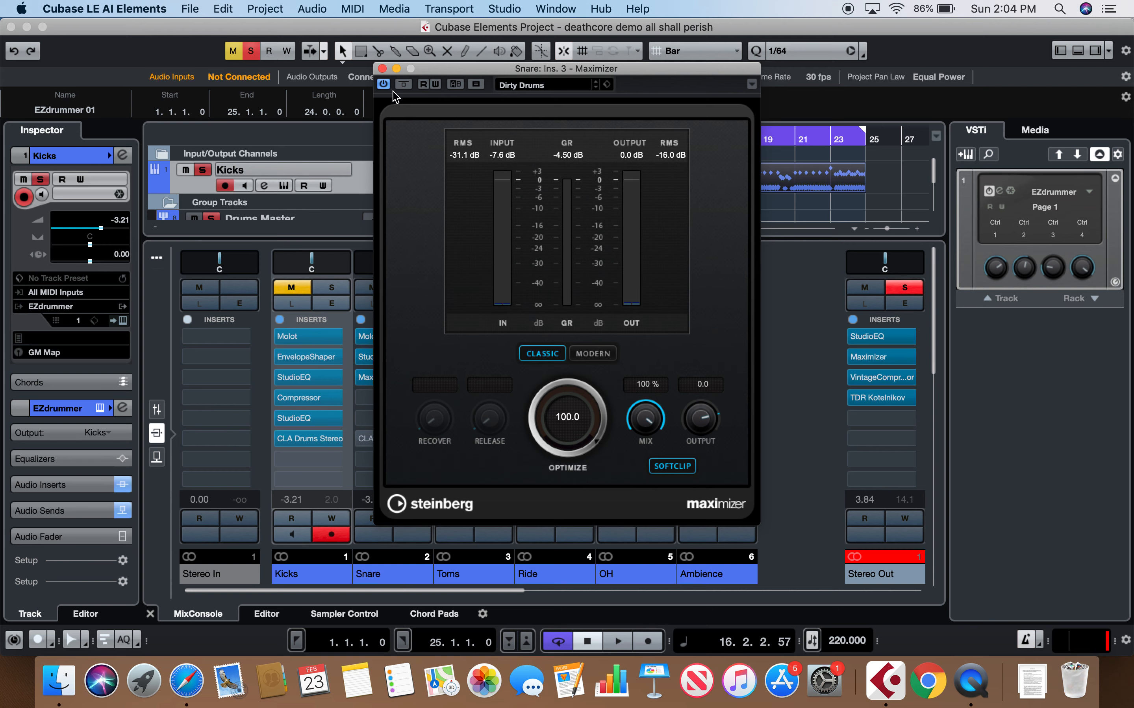
{"action": "left_click", "coordinate": [382, 69]}
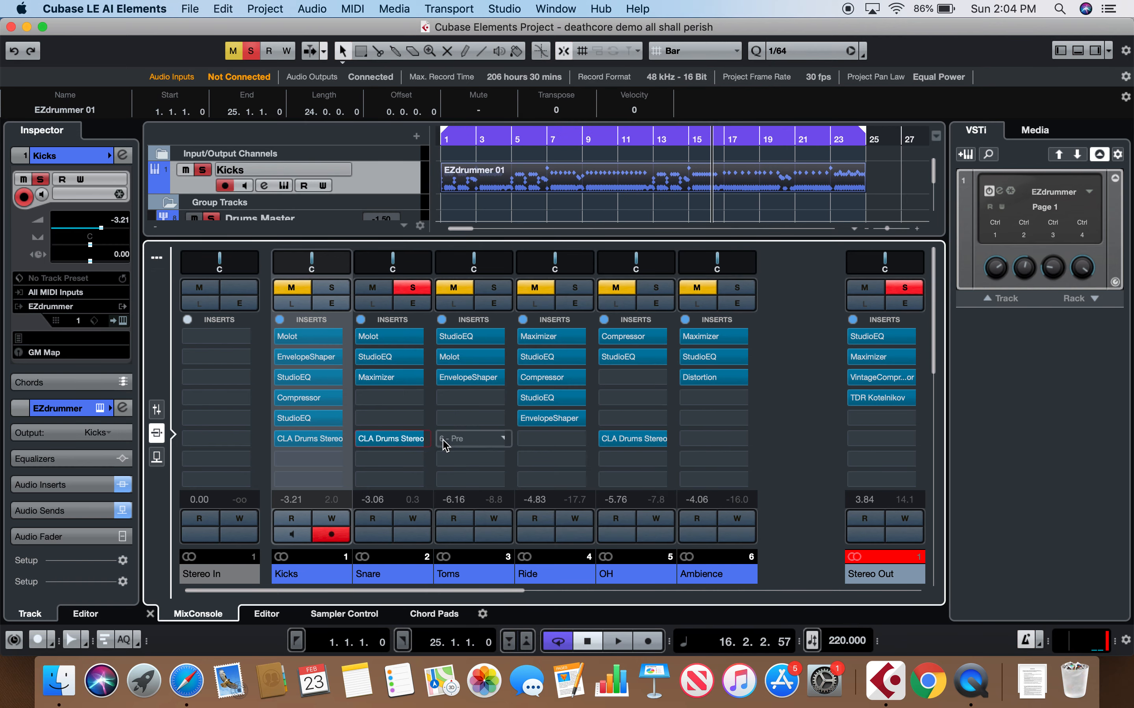
- Open the CLA Drums Stereo insert on the Snare channel, check its preset, and play the snare from the project start
{"action": "left_click", "coordinate": [404, 441]}
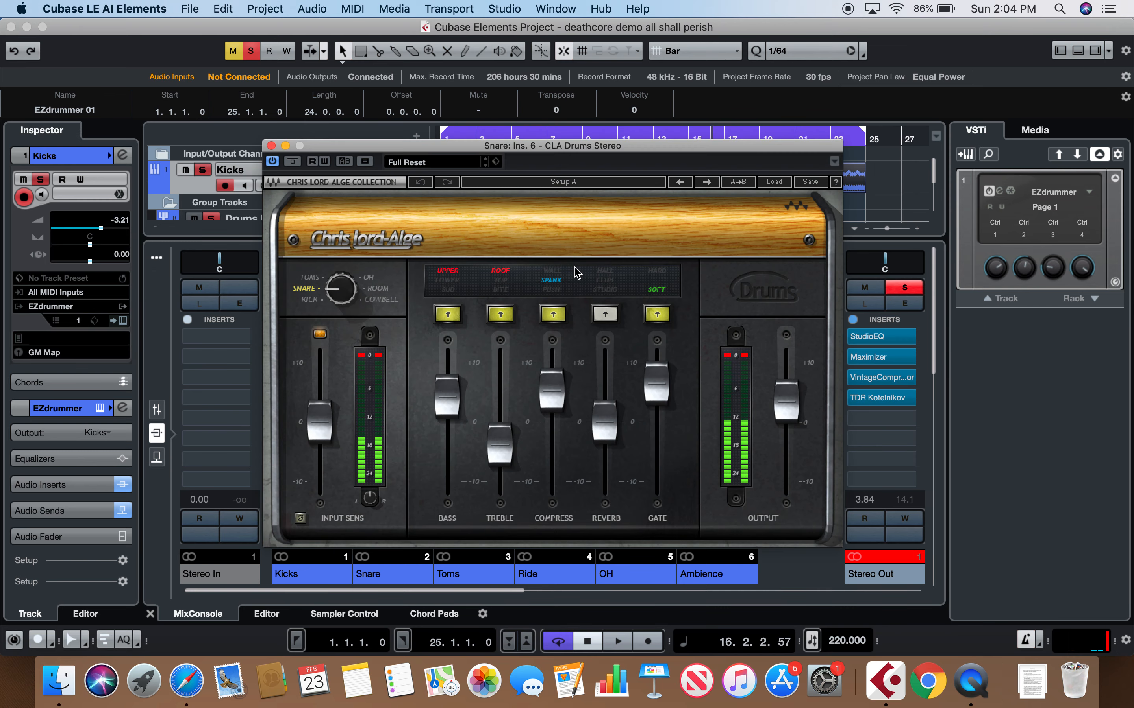
{"action": "left_click", "coordinate": [436, 164]}
{"action": "left_click", "coordinate": [599, 241]}
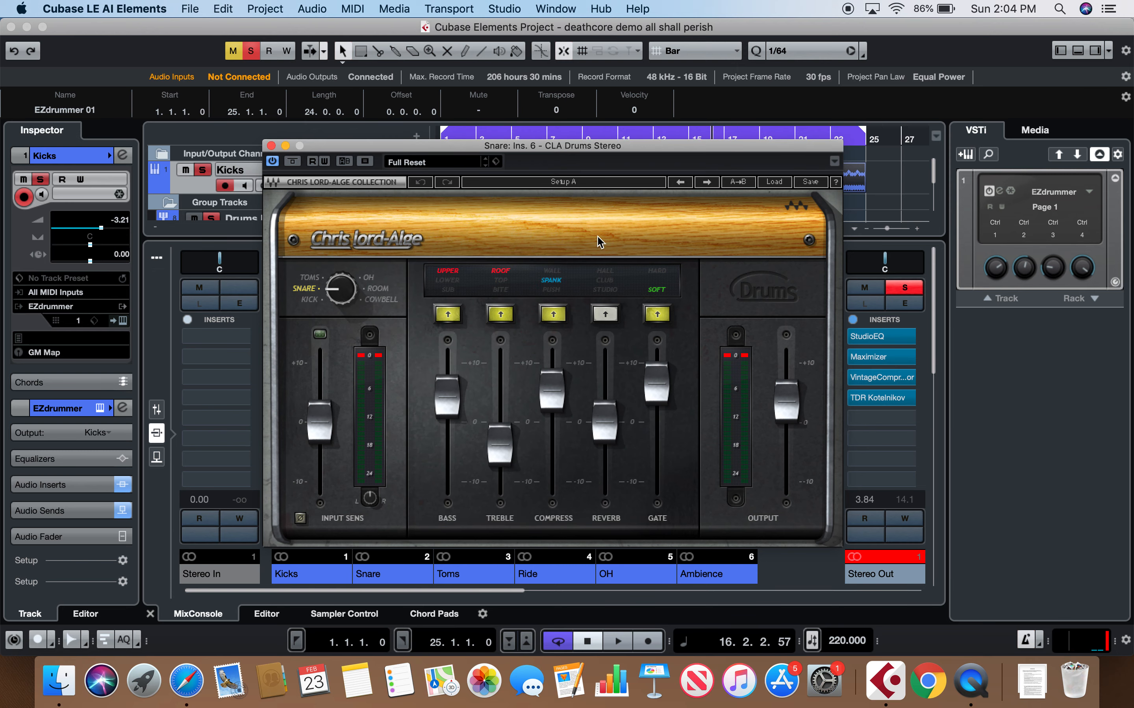
{"action": "left_click_drag", "start_coordinate": [538, 145], "coordinate": [536, 179]}
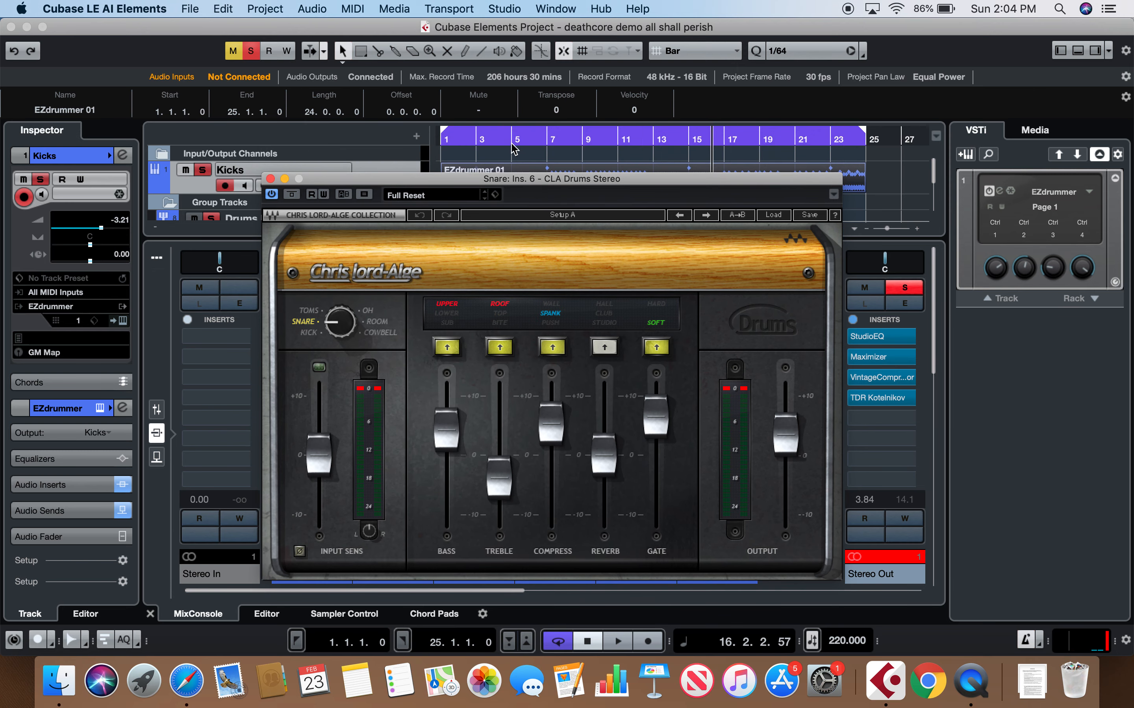
{"action": "left_click_drag", "start_coordinate": [448, 142], "coordinate": [425, 142]}
{"action": "key", "text": "space"}
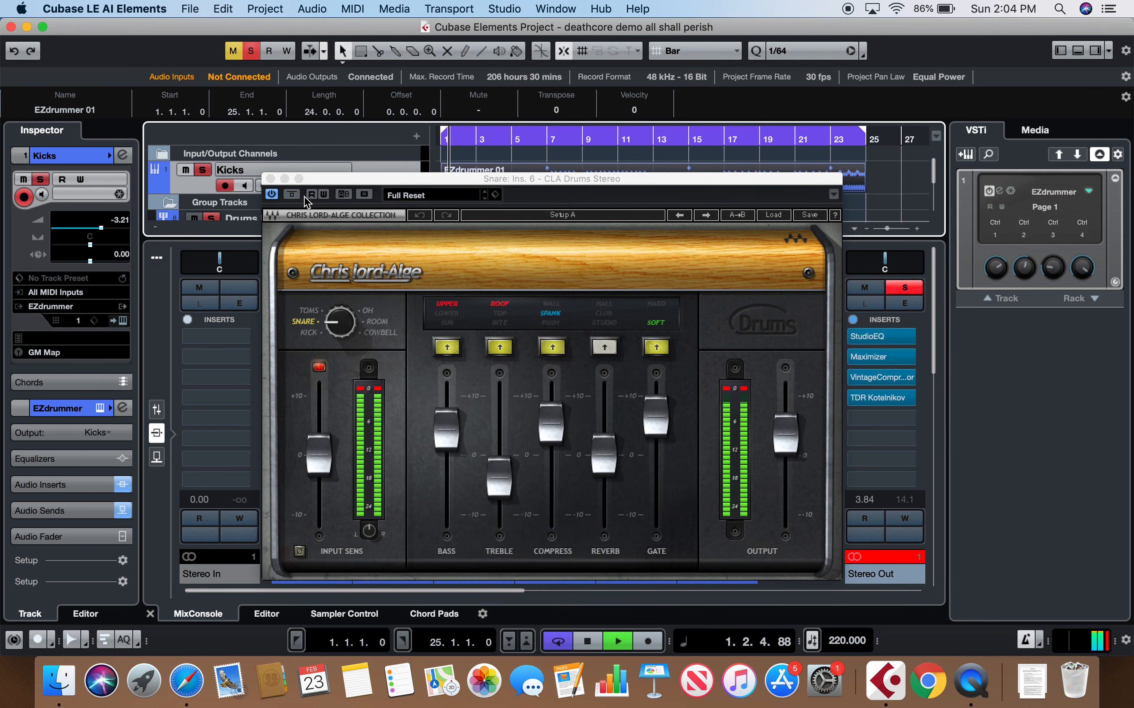
- Compare the snare sound with CLA Drums Stereo deactivated and active during playback, and close the plug-in window
{"action": "left_click", "coordinate": [274, 197]}
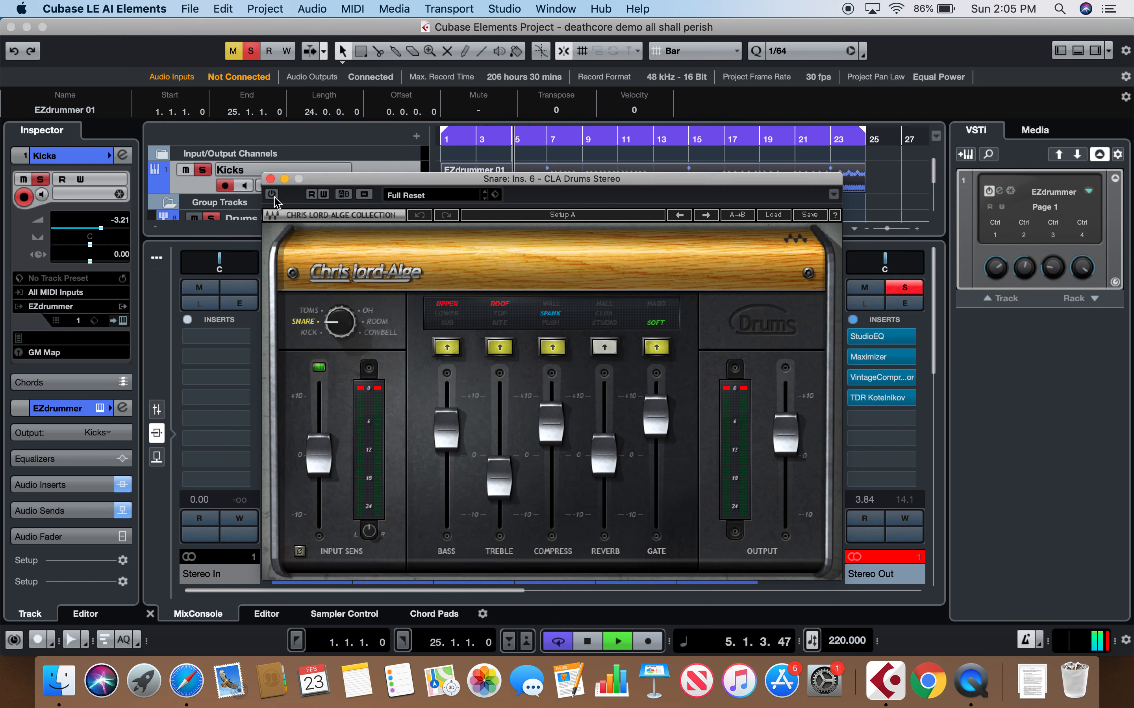
{"action": "left_click", "coordinate": [272, 194]}
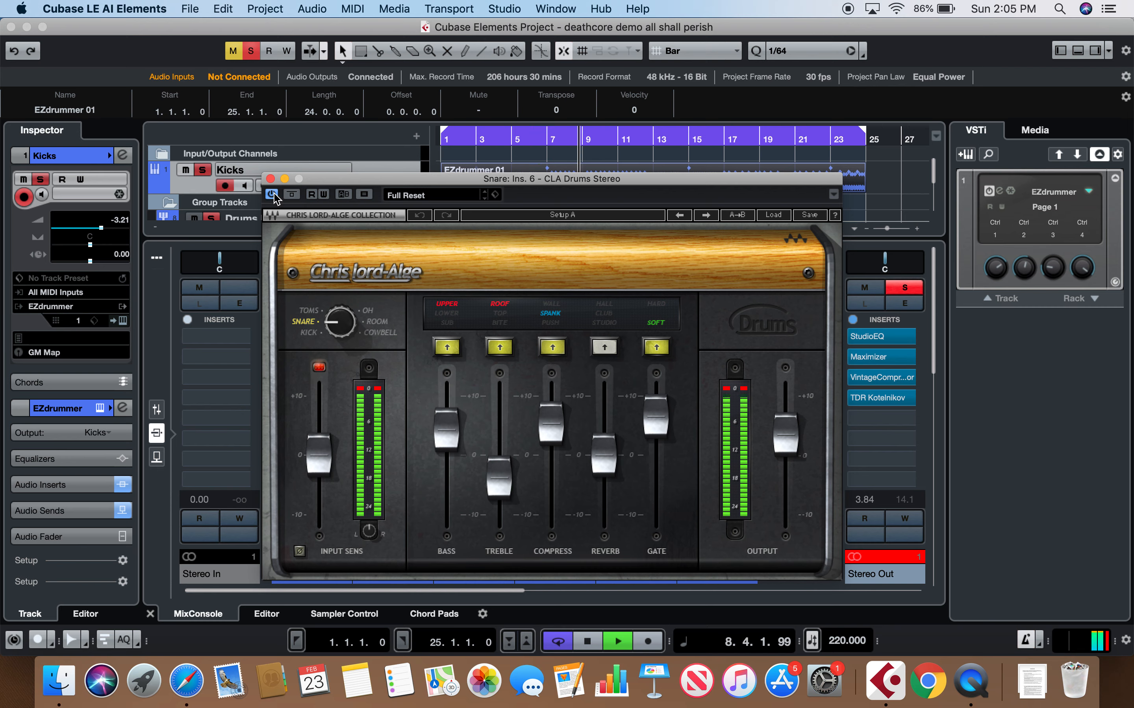
{"action": "key", "text": "space"}
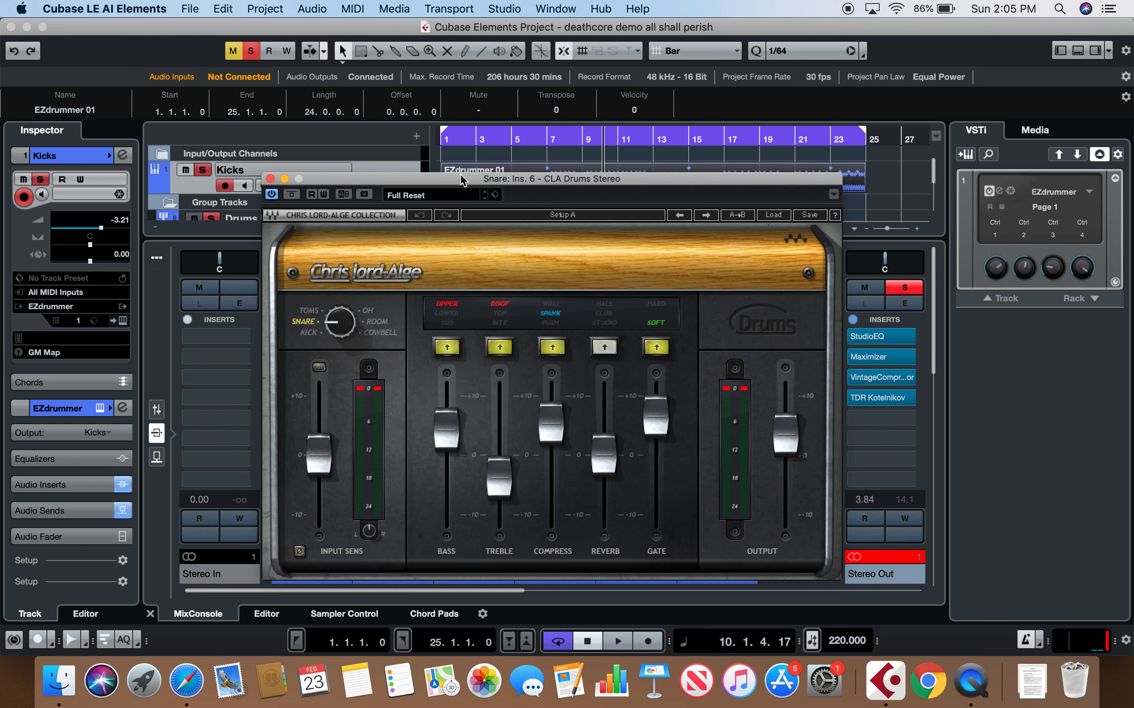
{"action": "key", "text": "space"}
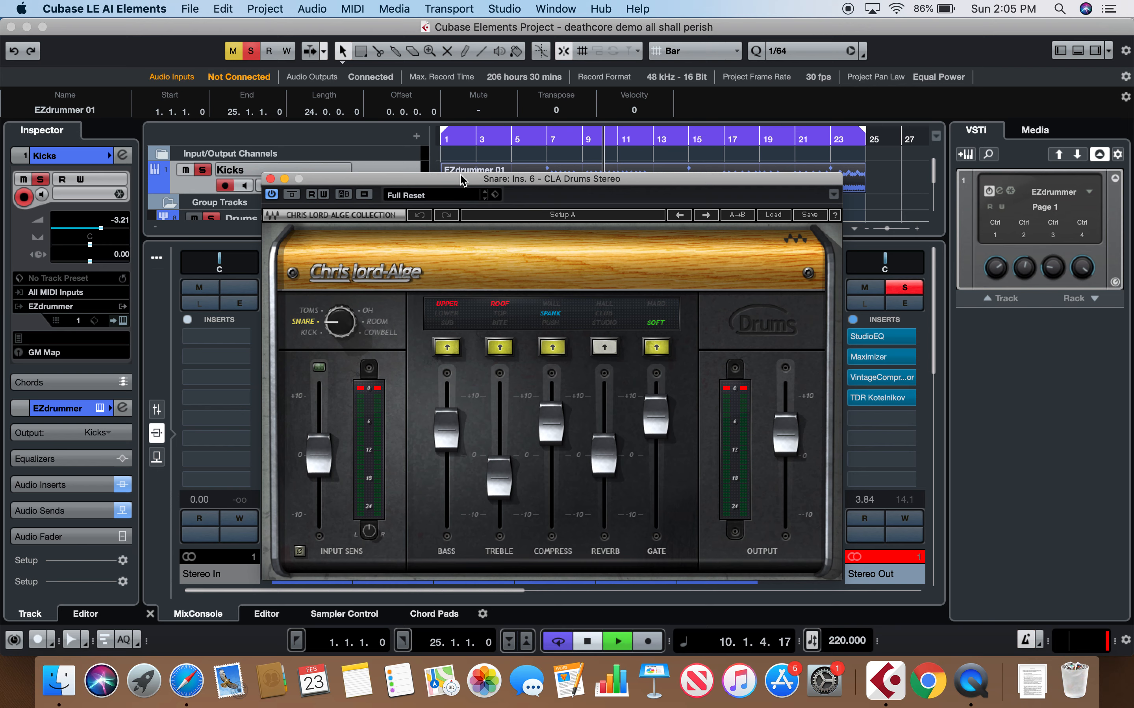
{"action": "left_click", "coordinate": [271, 194]}
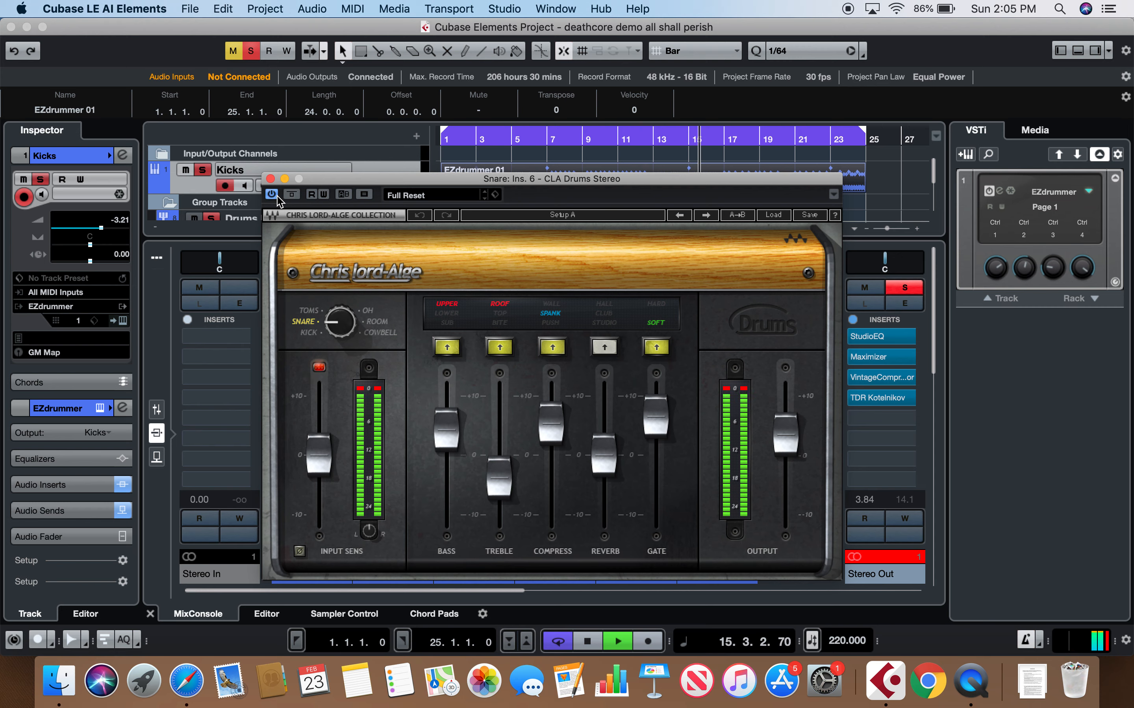
{"action": "key", "text": "space"}
{"action": "left_click", "coordinate": [271, 179]}
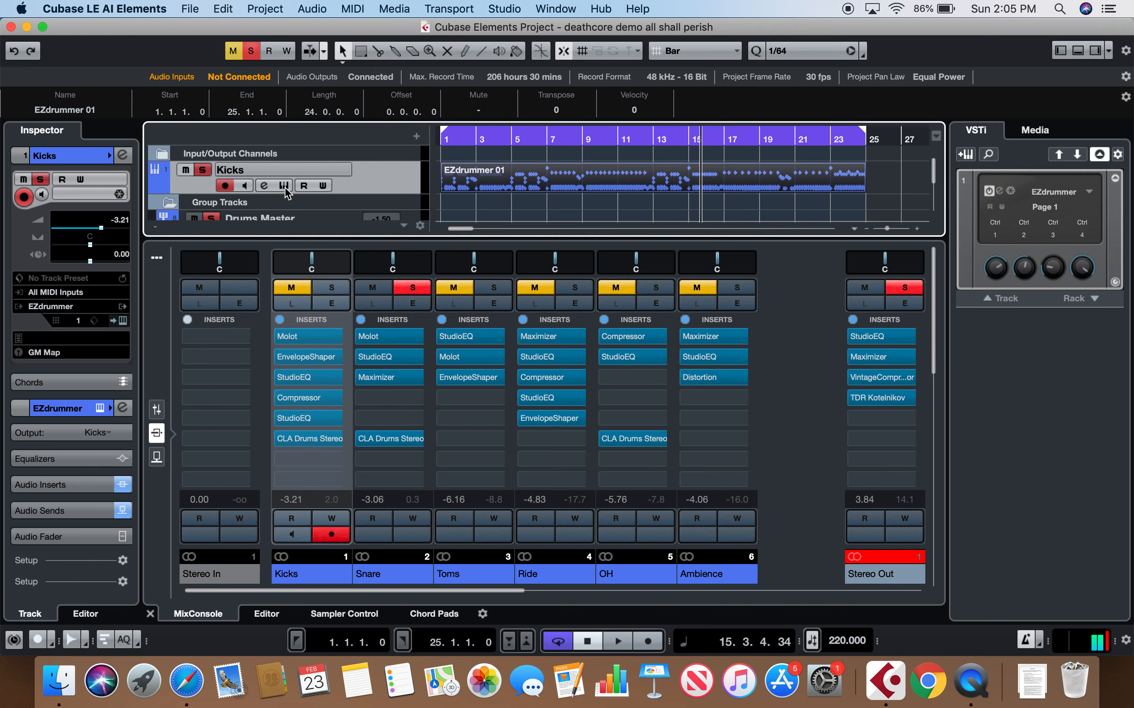
- Solo the Toms channel in place of Snare and set the playback cycle from bar 20 to bar 21
{"action": "left_click", "coordinate": [382, 288]}
{"action": "left_click", "coordinate": [481, 293]}
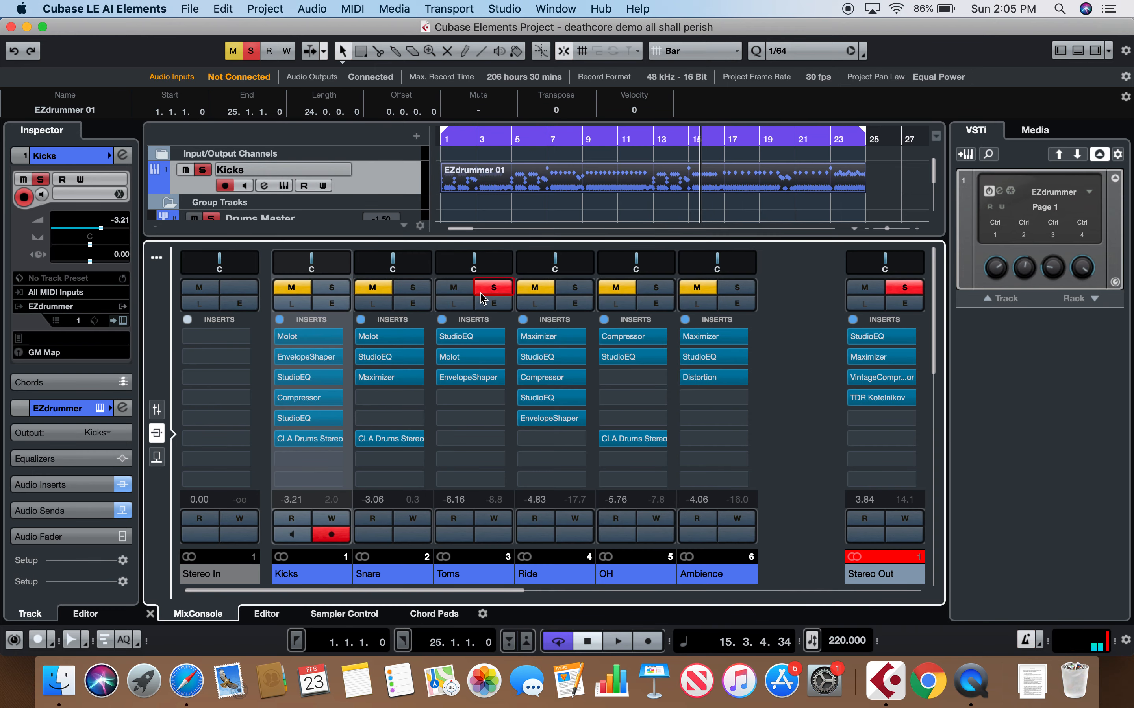
{"action": "left_click", "coordinate": [762, 138]}
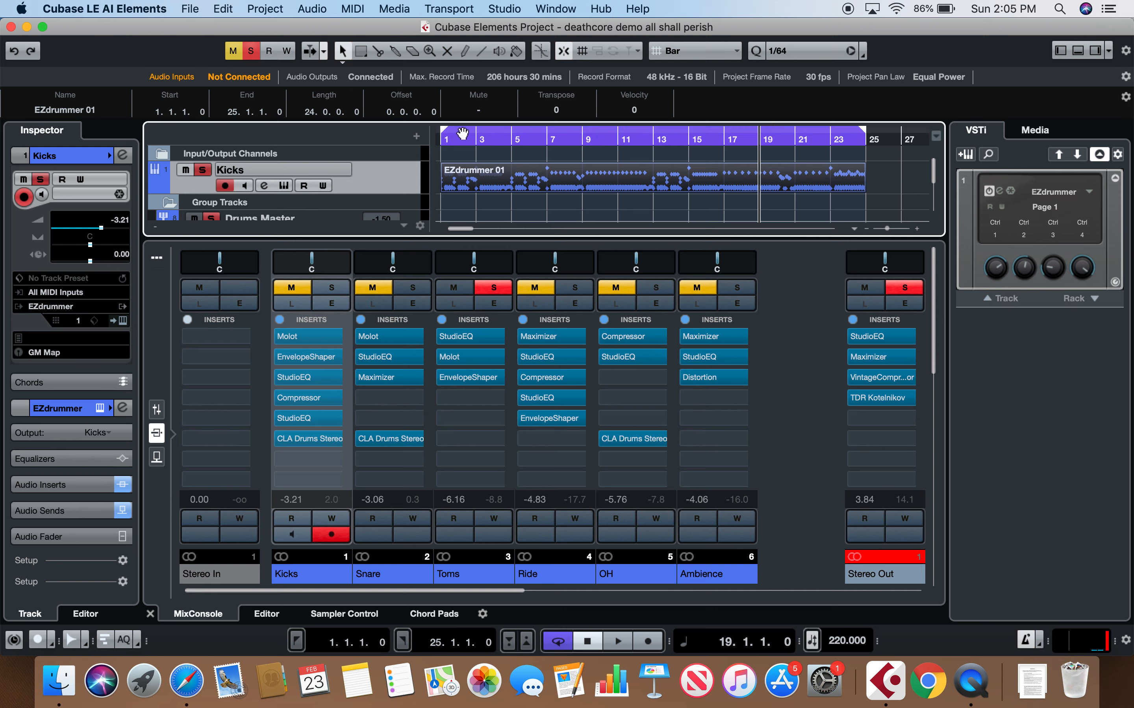
{"action": "left_click_drag", "start_coordinate": [463, 135], "coordinate": [779, 140]}
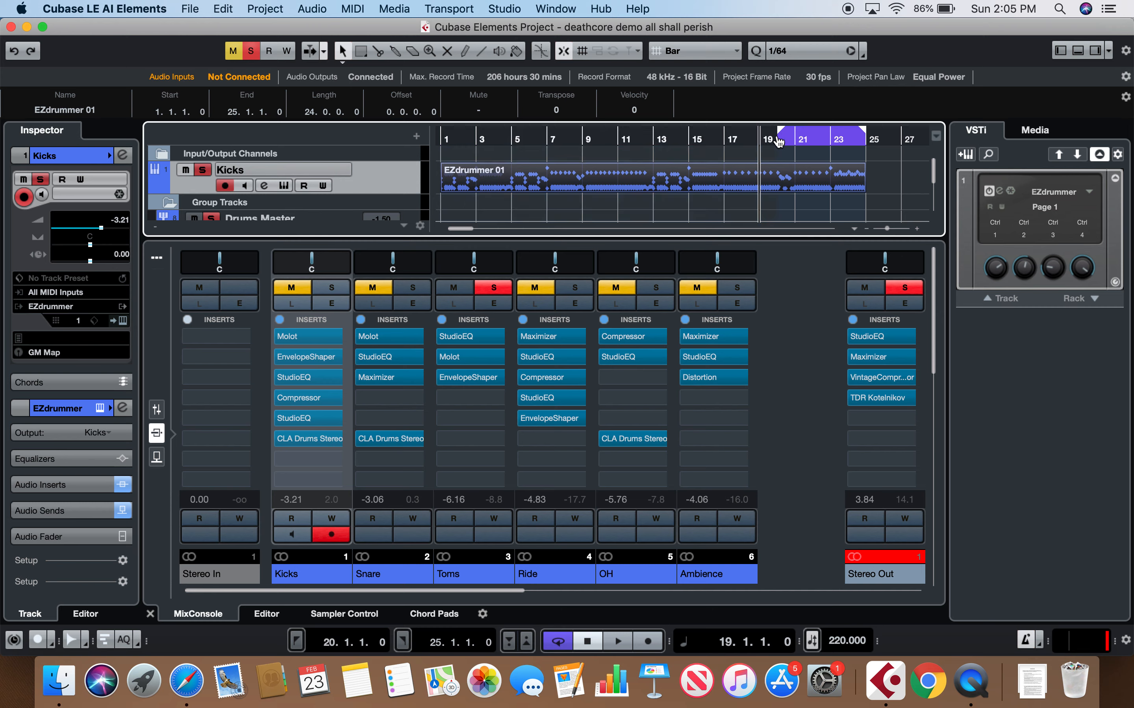
{"action": "left_click_drag", "start_coordinate": [864, 133], "coordinate": [802, 137]}
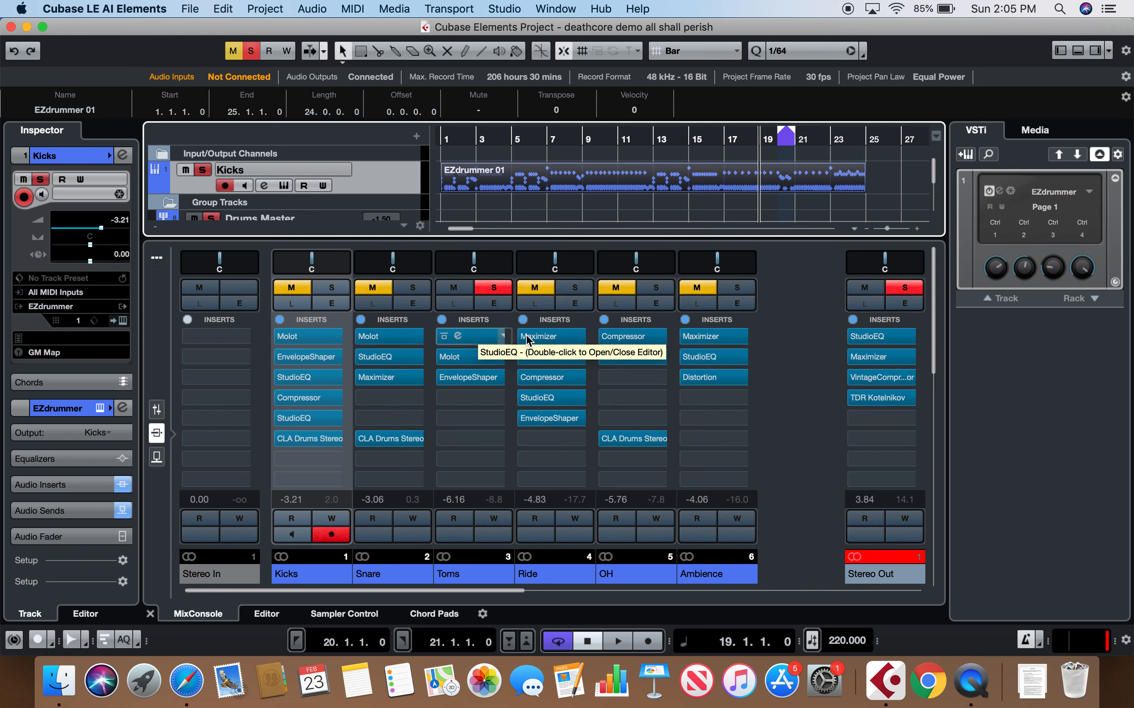
- Deactivate Molot and EnvelopeShaper on the Toms channel during looped playback and open its StudioEQ insert
{"action": "key", "text": "space"}
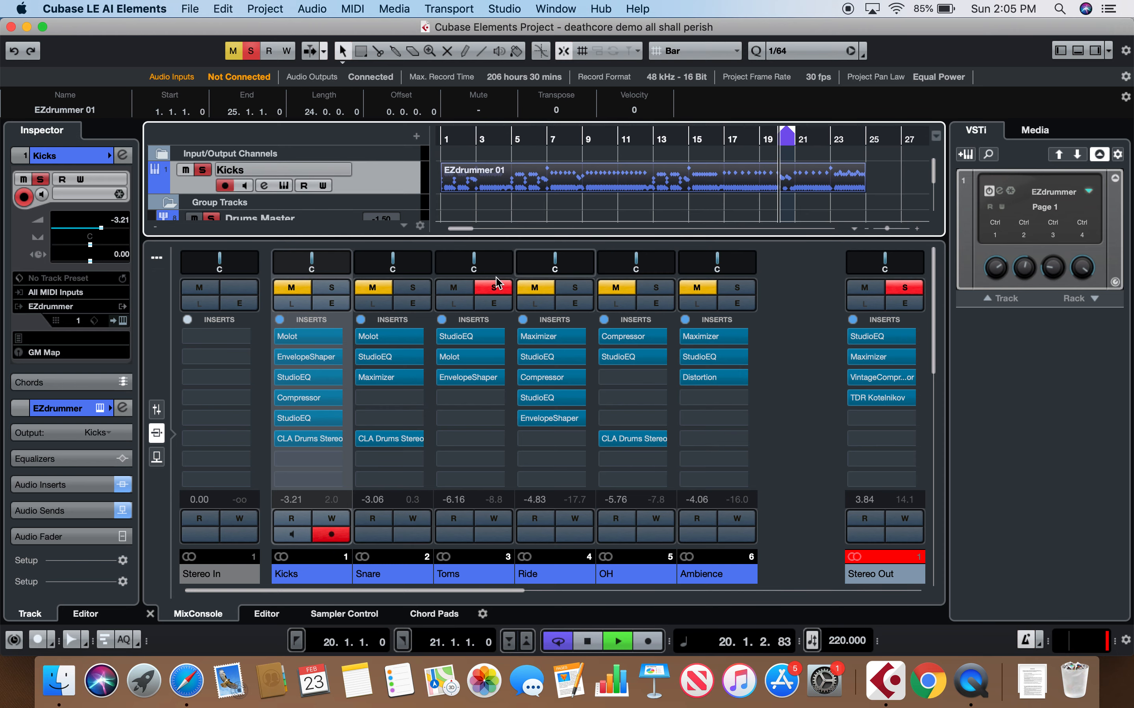
{"action": "left_click", "coordinate": [444, 357]}
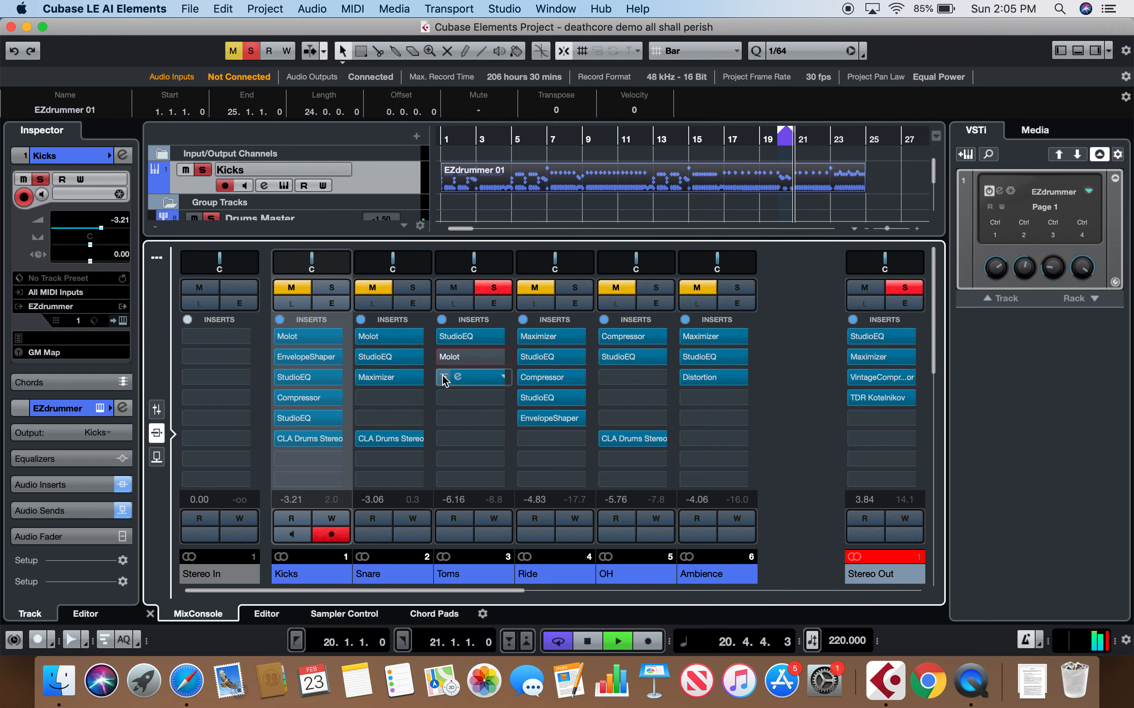
{"action": "left_click", "coordinate": [444, 377]}
{"action": "left_click", "coordinate": [476, 347]}
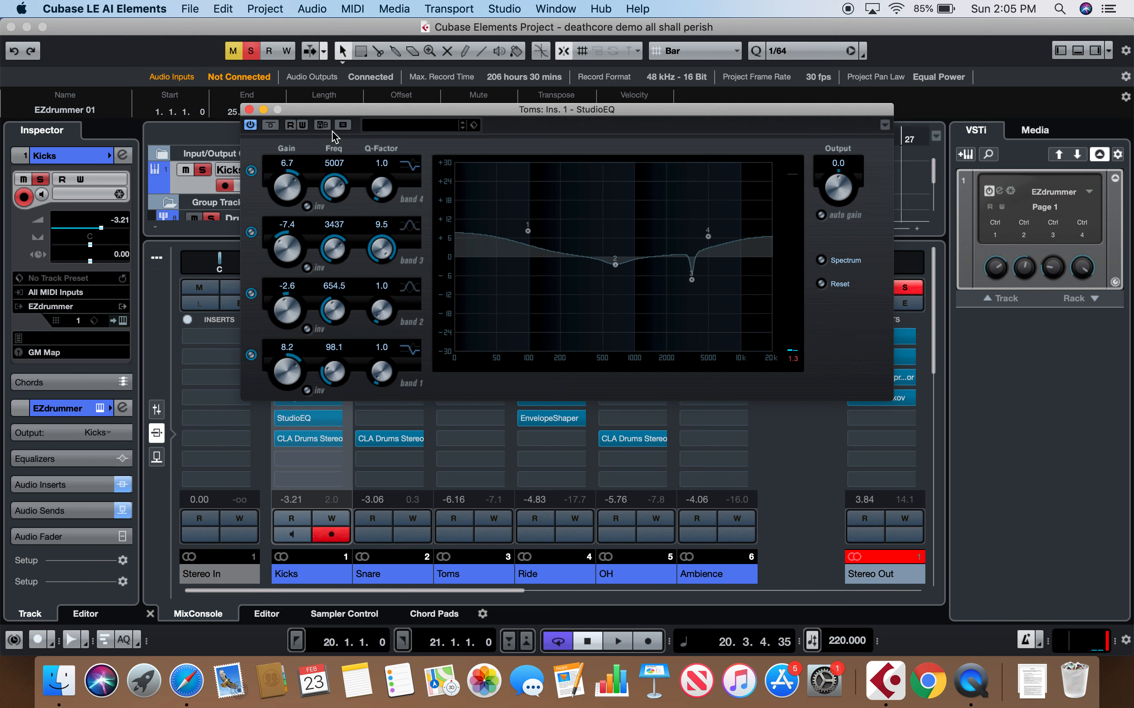
- Compare the toms sound with StudioEQ deactivated and active during playback, and close the plug-in window
{"action": "key", "text": "space"}
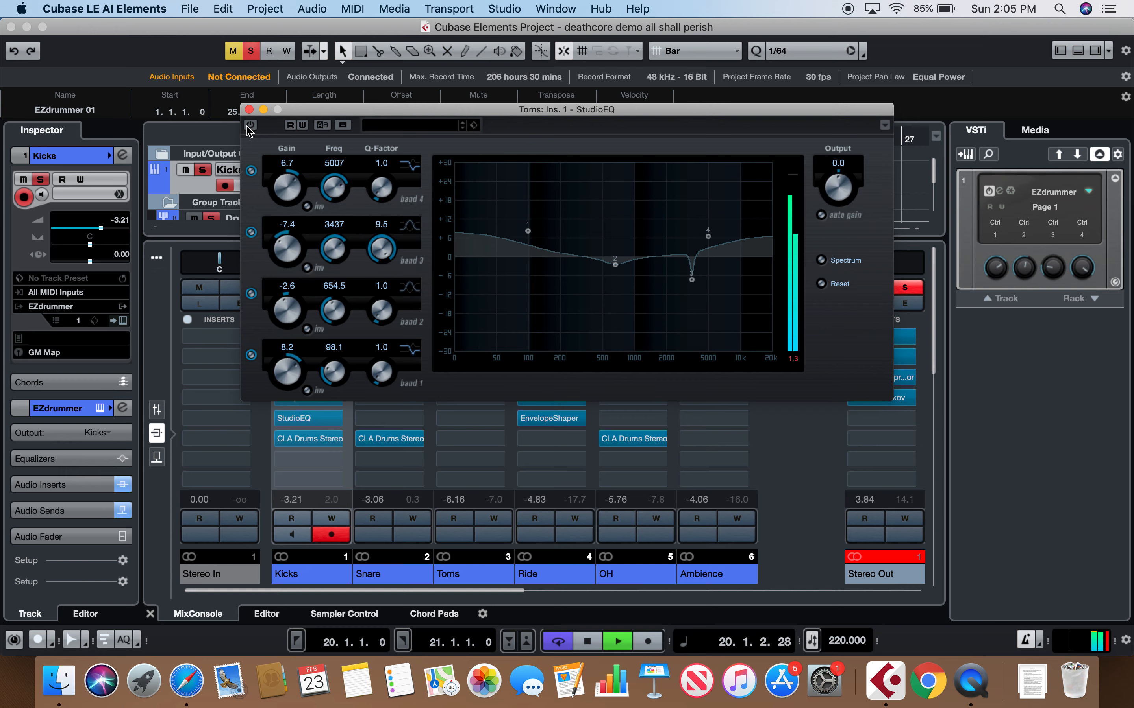
{"action": "key", "text": "space"}
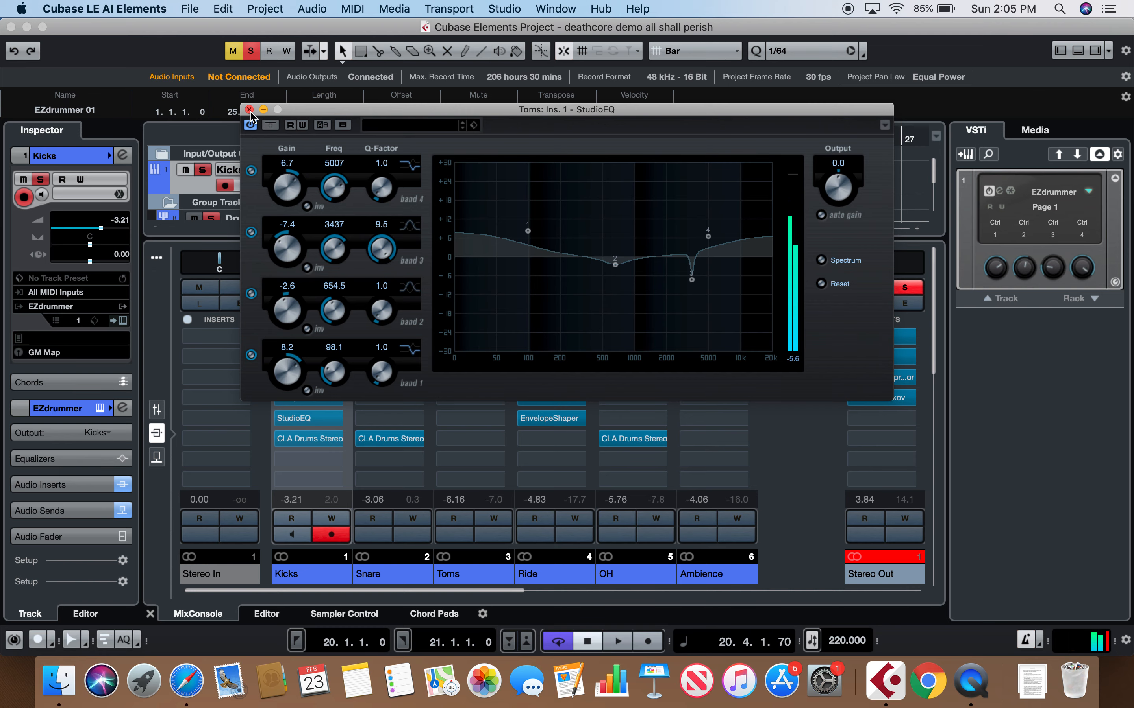
{"action": "left_click", "coordinate": [249, 111]}
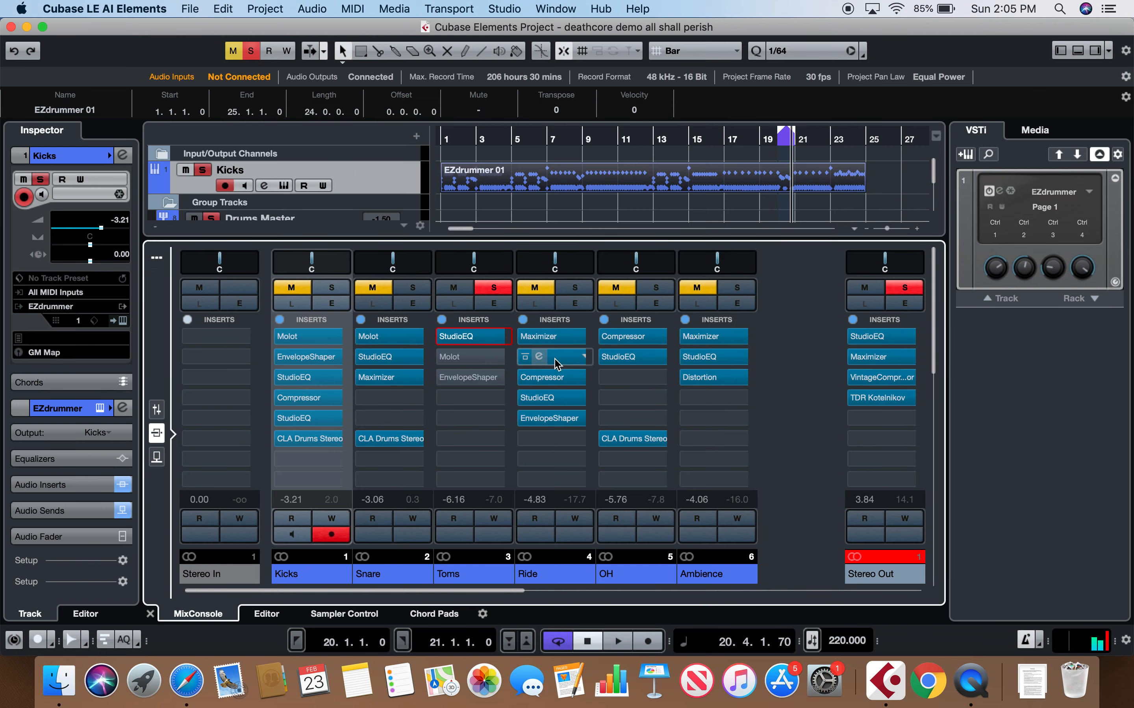
- Reactivate Molot on the Toms channel and open its editor to play the toms through it
{"action": "left_click", "coordinate": [444, 358]}
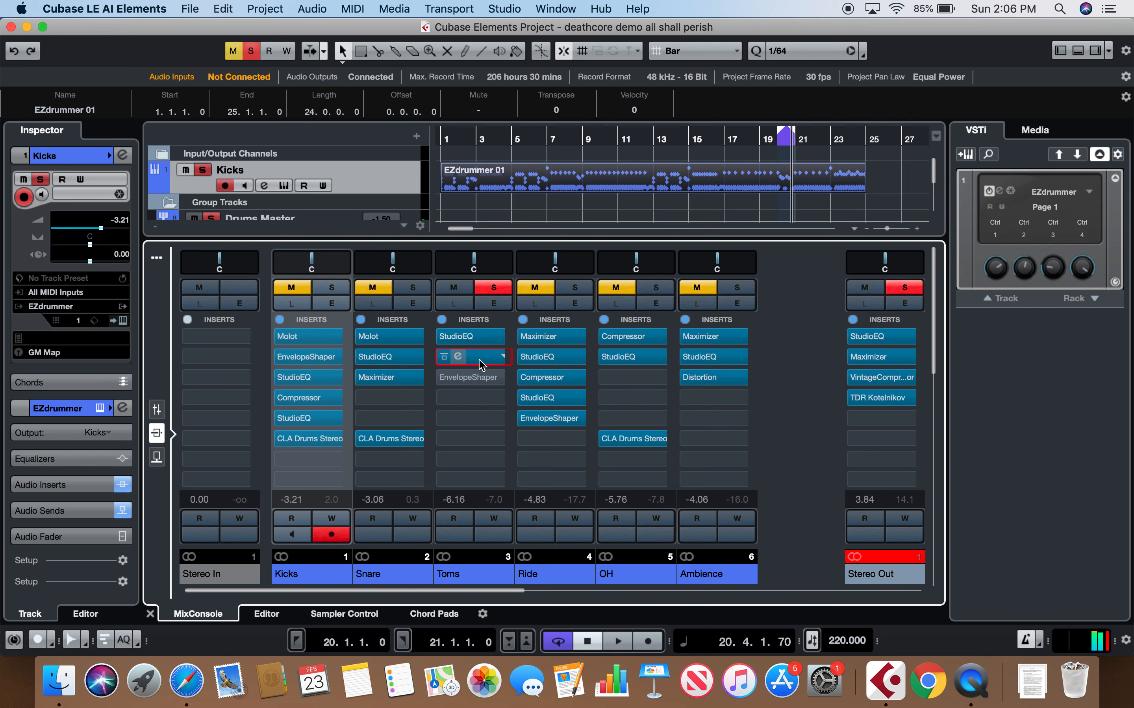
{"action": "left_click", "coordinate": [483, 365]}
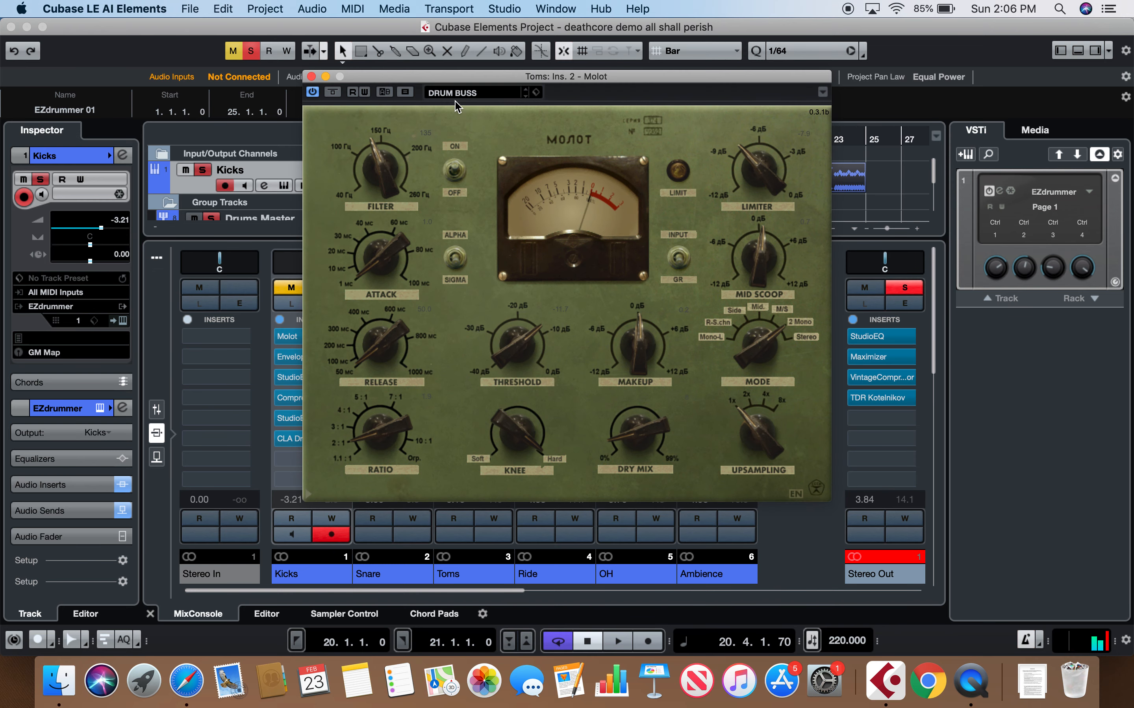
{"action": "key", "text": "space"}
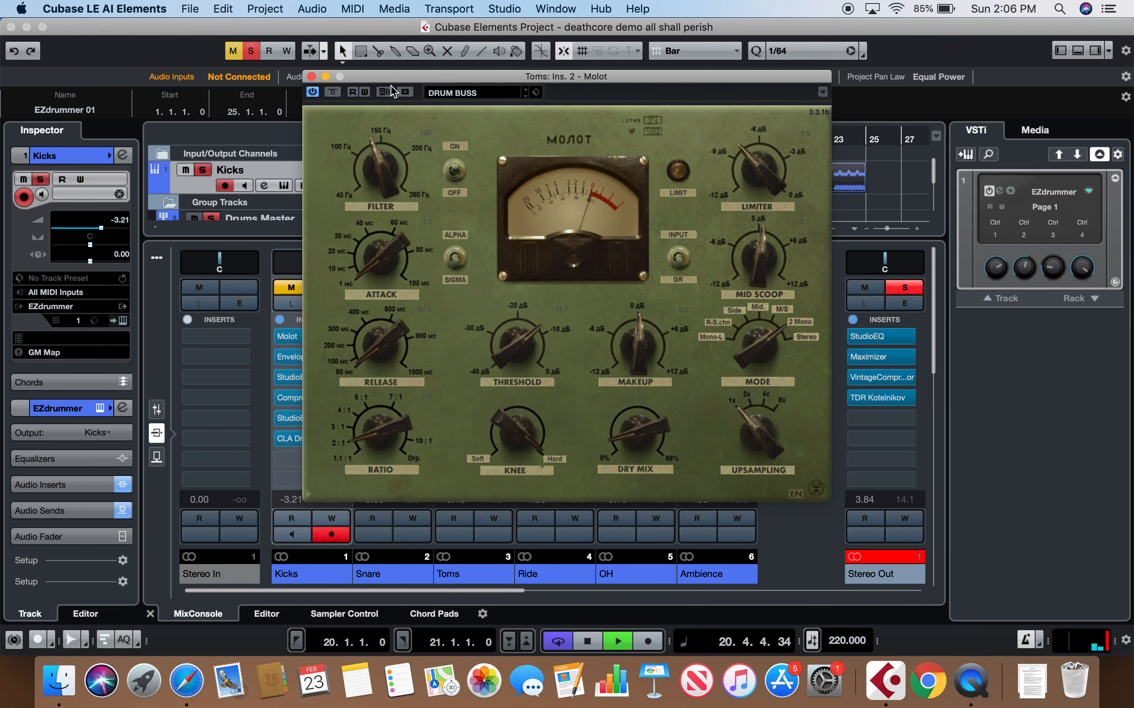
- Compare the toms sound with Molot deactivated and active, stop playback and close the plug-in window
{"action": "left_click", "coordinate": [313, 91]}
{"action": "key", "text": "space"}
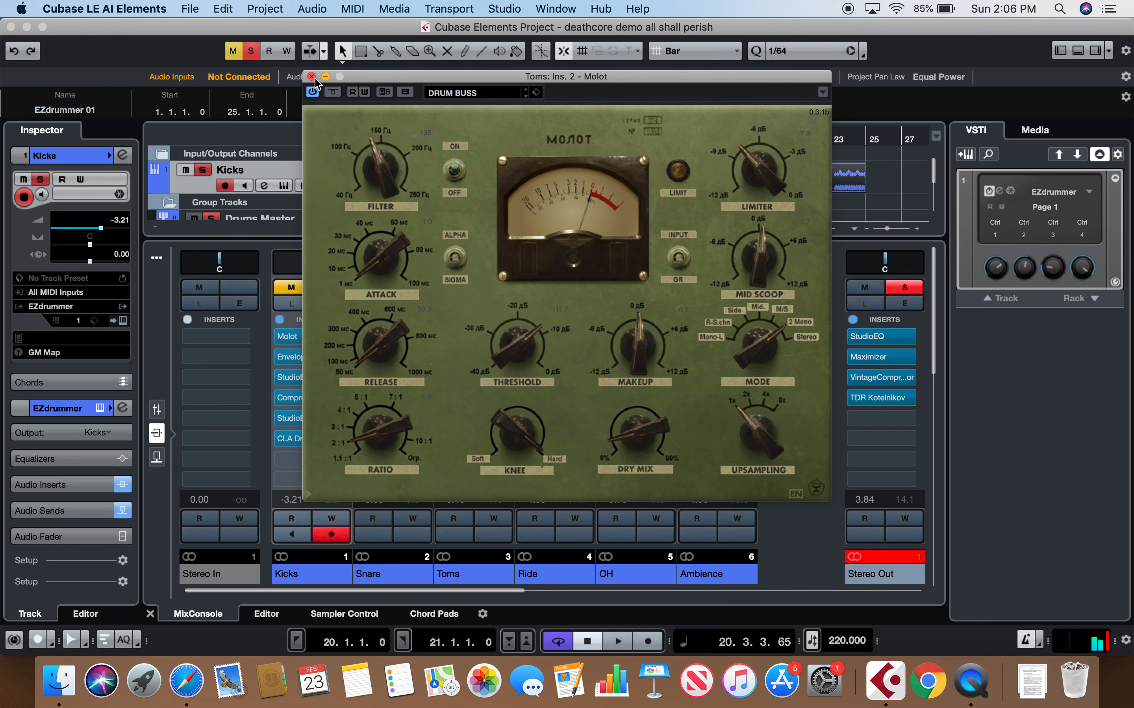
{"action": "left_click", "coordinate": [311, 76]}
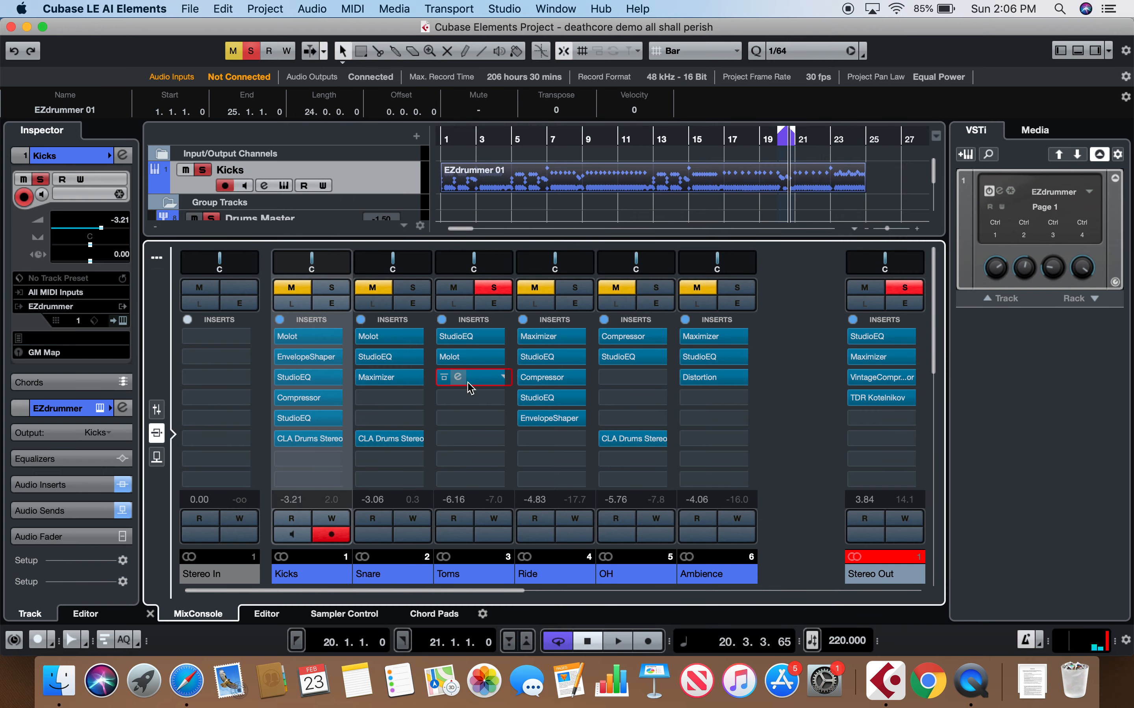
- Open EnvelopeShaper on the Toms channel, compare the toms with it deactivated and active during playback, and close its editor
{"action": "left_click", "coordinate": [481, 381]}
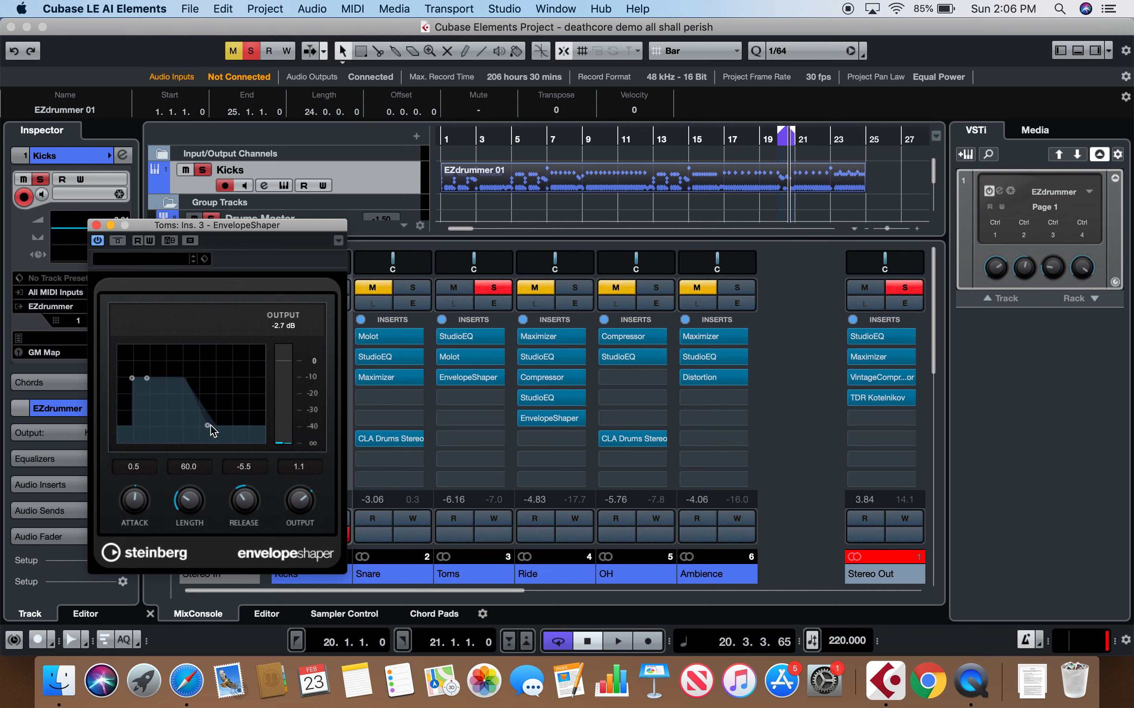
{"action": "key", "text": "space"}
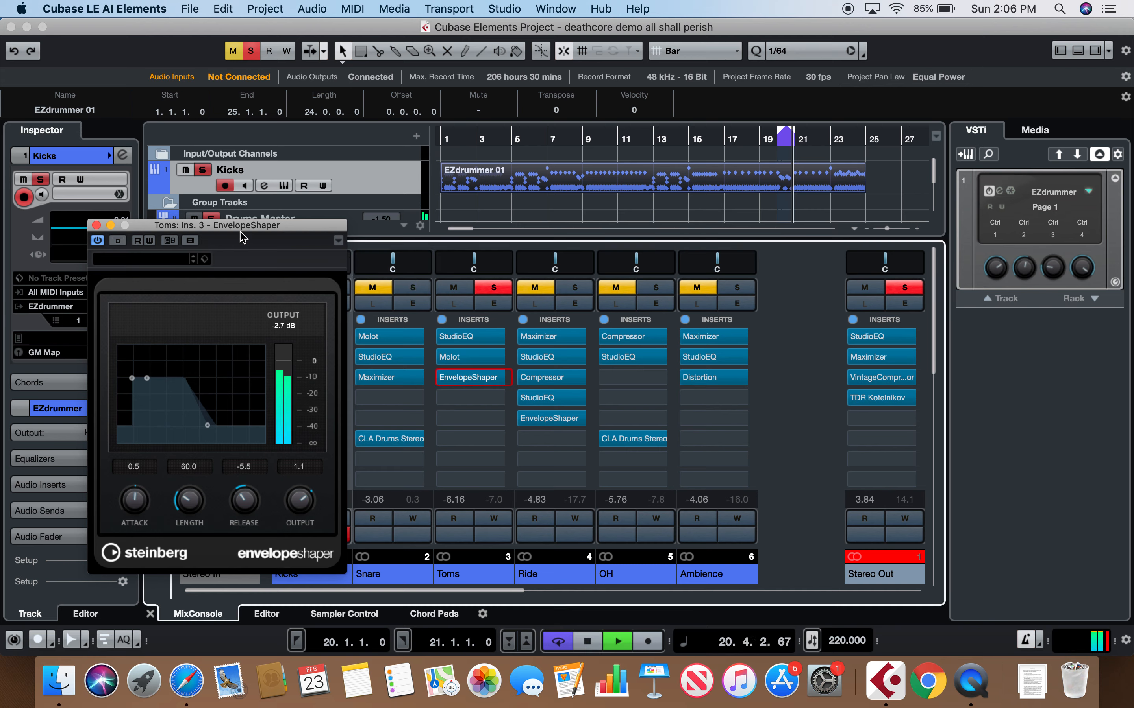
{"action": "left_click", "coordinate": [97, 242]}
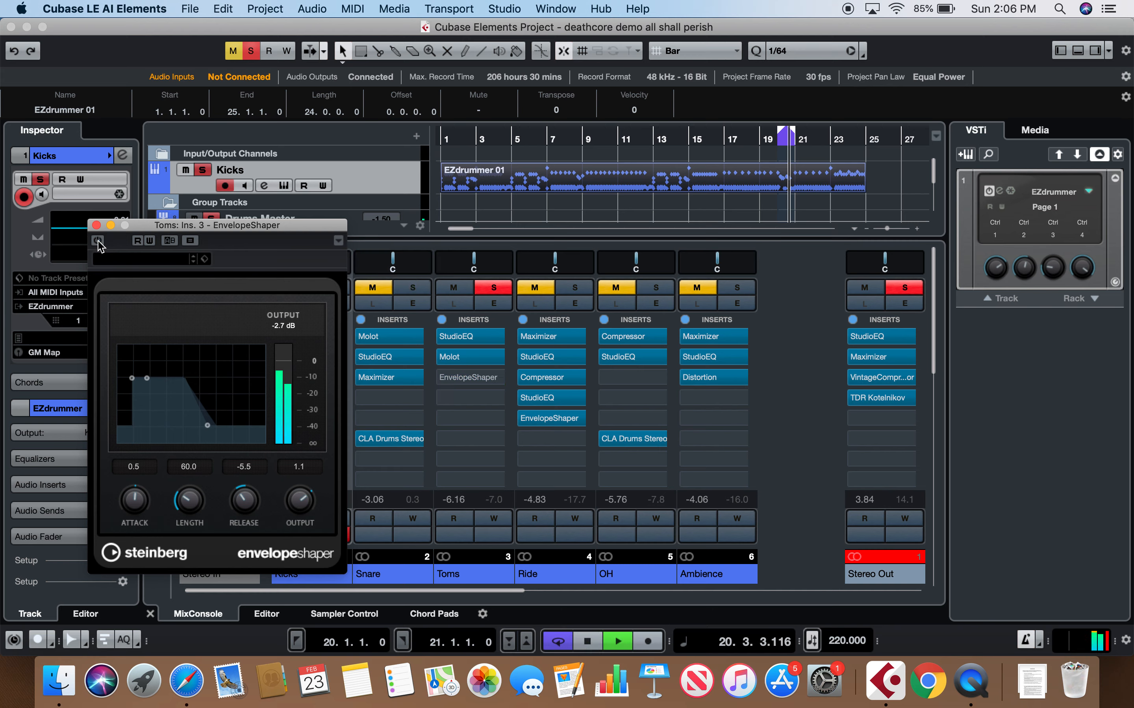
{"action": "left_click", "coordinate": [98, 241]}
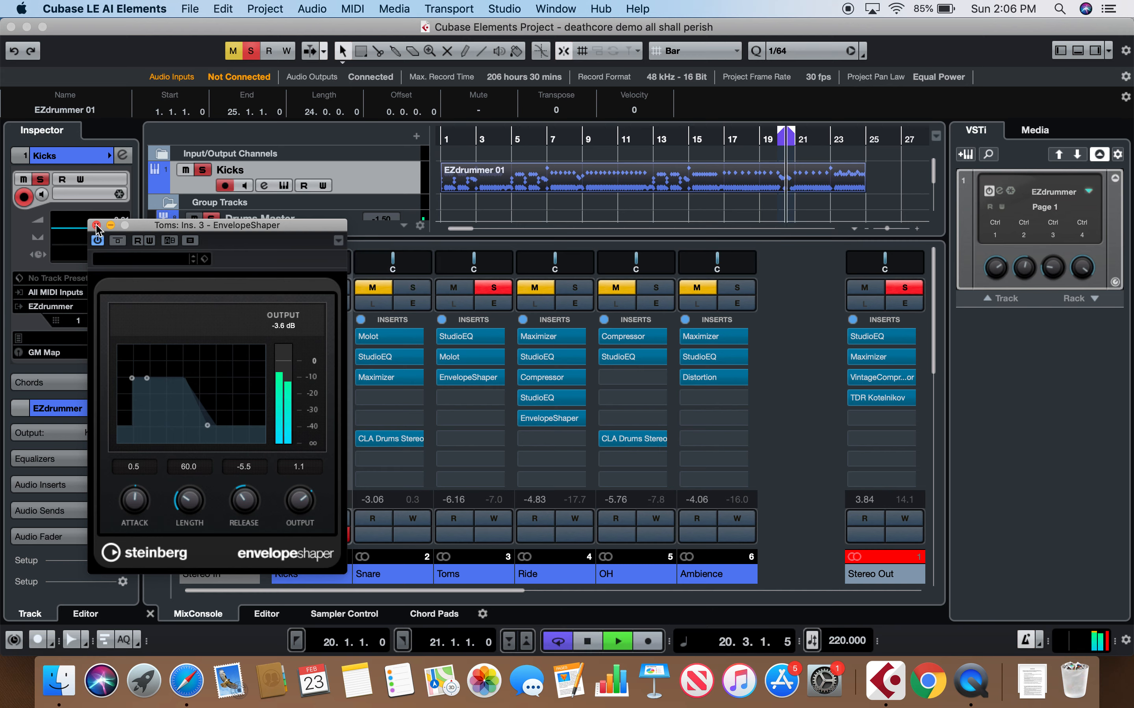
{"action": "left_click", "coordinate": [96, 226]}
{"action": "key", "text": "space"}
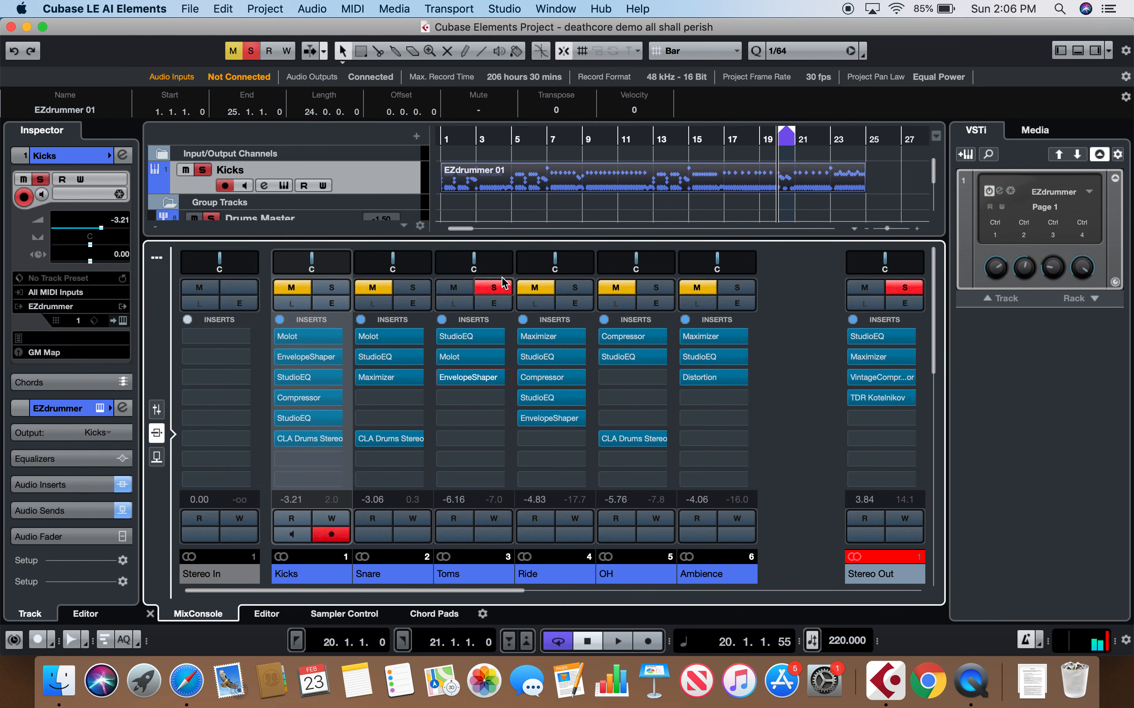
- Solo the Ride channel, mute Toms, and set the playback loop from bar 1 to bar 7, returning the playhead to the start
{"action": "left_click", "coordinate": [570, 291]}
{"action": "left_click", "coordinate": [451, 291]}
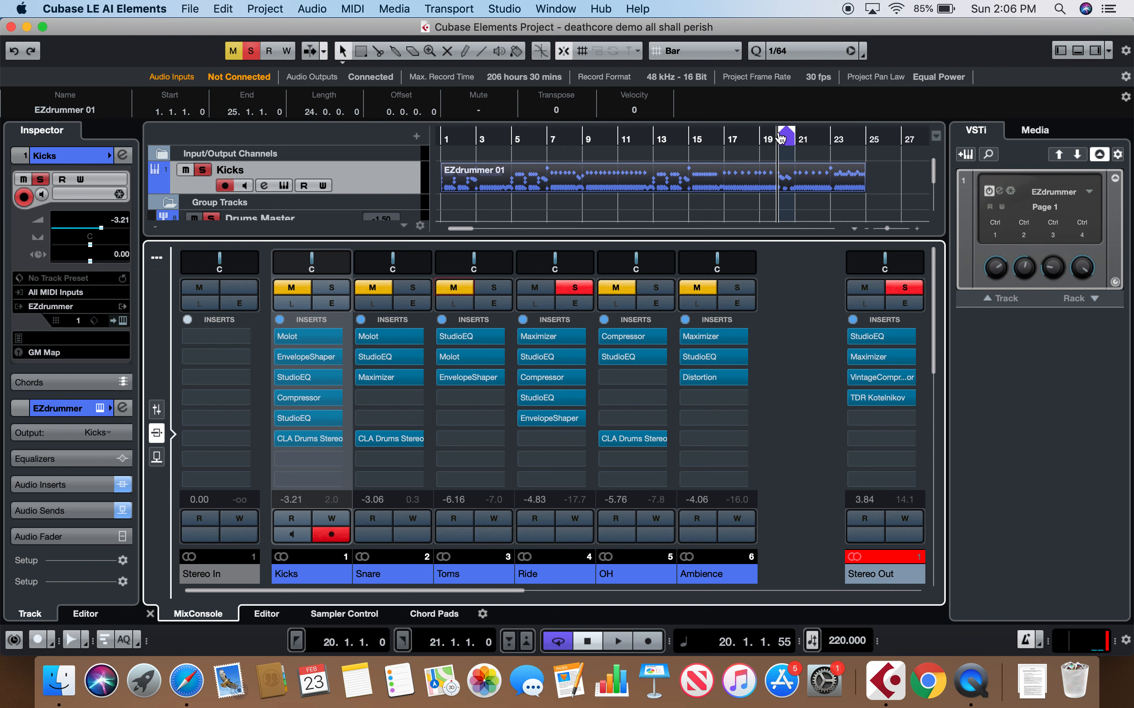
{"action": "left_click_drag", "start_coordinate": [780, 138], "coordinate": [368, 145]}
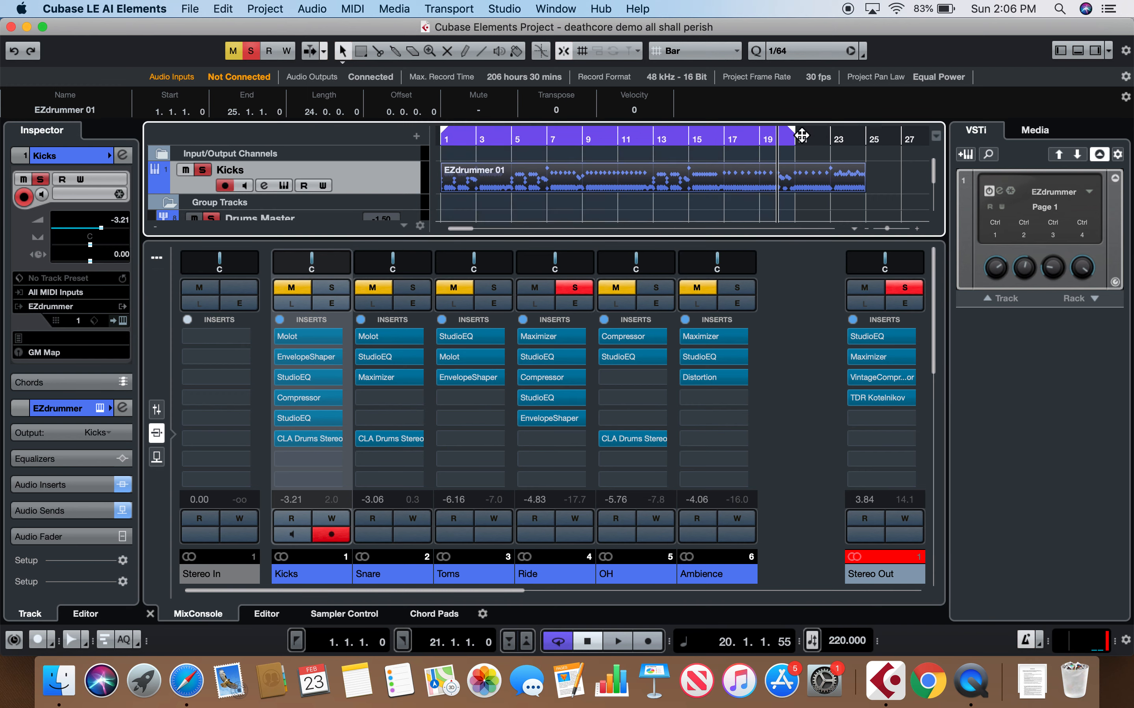
{"action": "left_click_drag", "start_coordinate": [802, 135], "coordinate": [542, 148]}
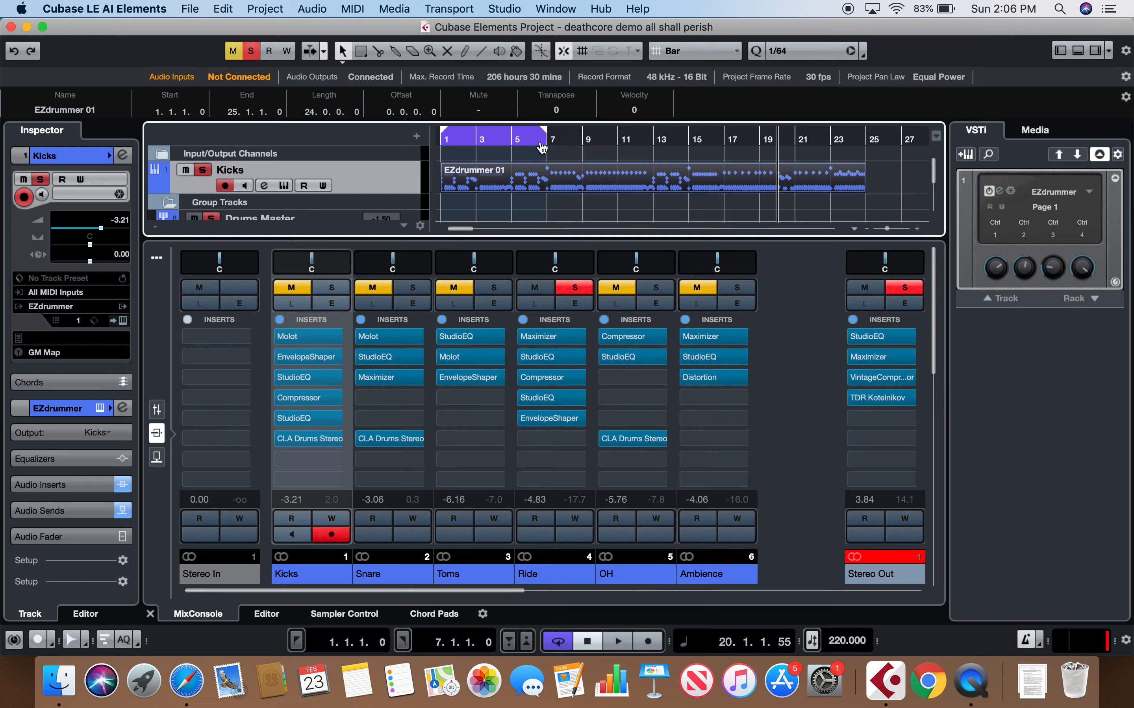
{"action": "left_click", "coordinate": [475, 142]}
{"action": "key", "text": "."}
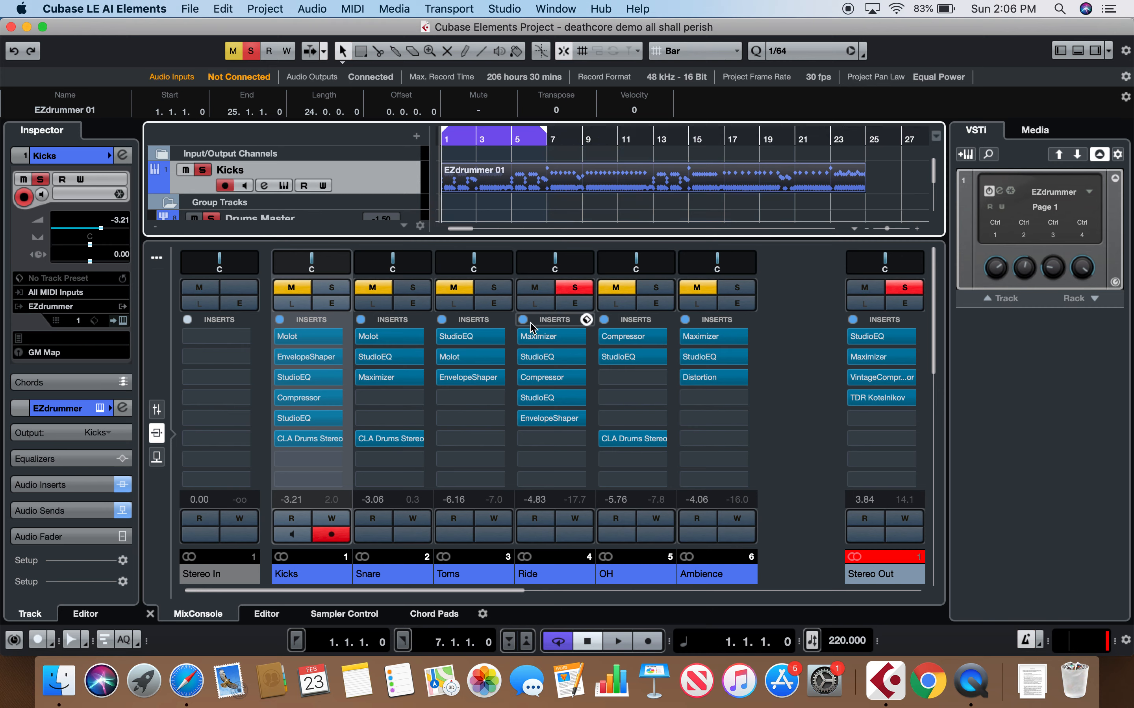
- Turn off EnvelopeShaper, both StudioEQ inserts and Compressor on the Ride channel, leaving only Maximizer active
{"action": "left_click", "coordinate": [524, 419]}
{"action": "left_click", "coordinate": [524, 400]}
{"action": "left_click", "coordinate": [525, 380]}
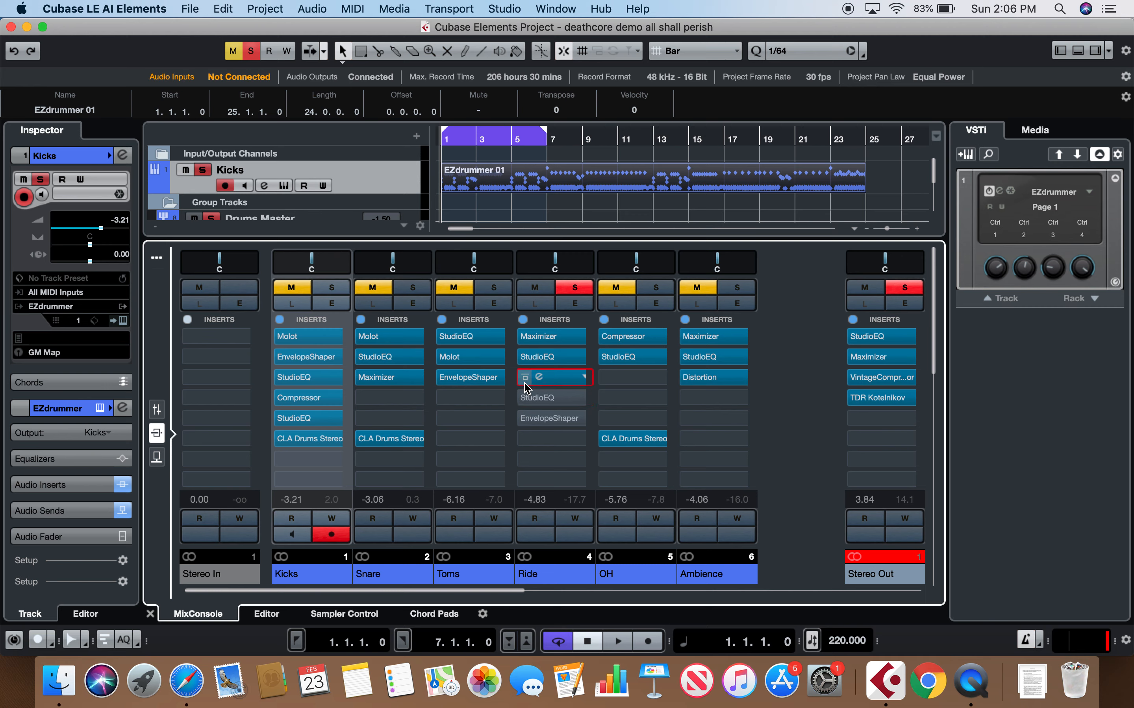
{"action": "left_click", "coordinate": [525, 357]}
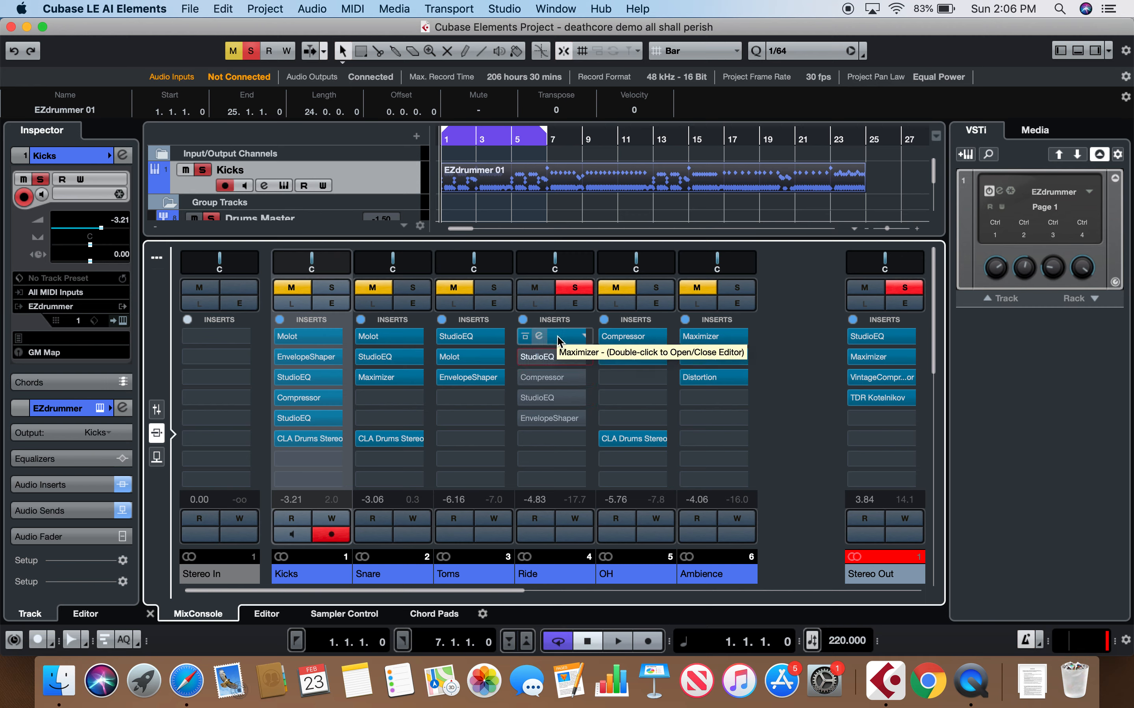
- Play the ride with Maximizer active and deactivated, stop at the project start and close the Maximizer editor
{"action": "key", "text": "space"}
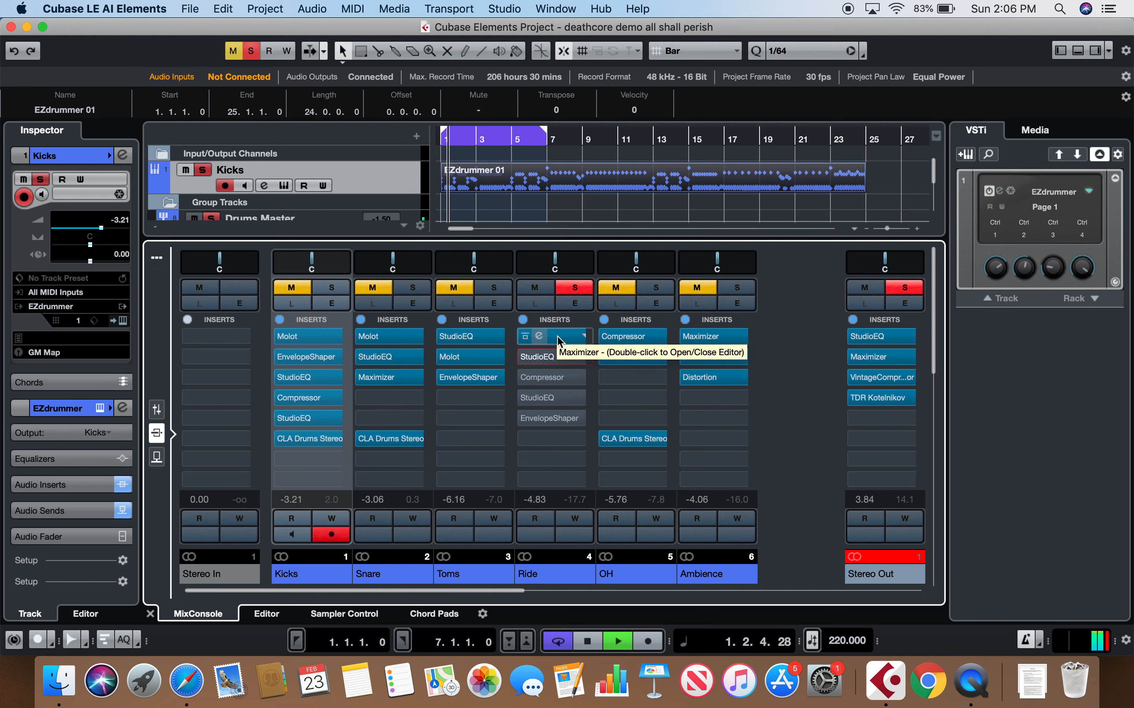
{"action": "double_click", "coordinate": [559, 340]}
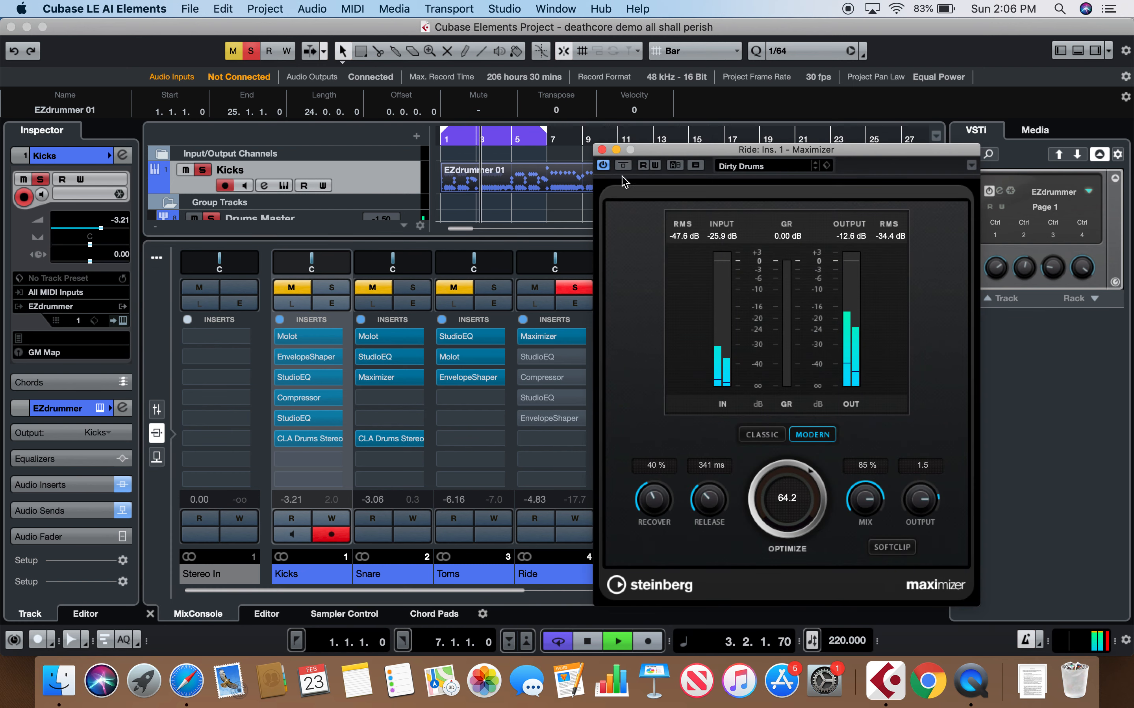
{"action": "key", "text": "space"}
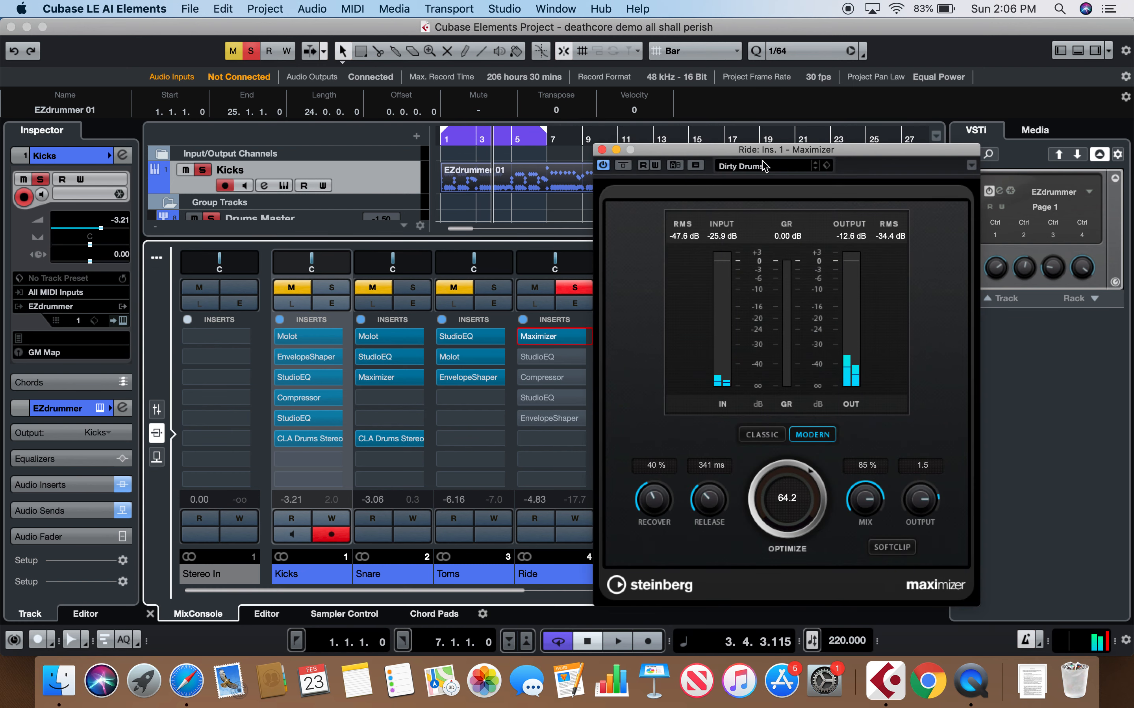
{"action": "left_click", "coordinate": [604, 166]}
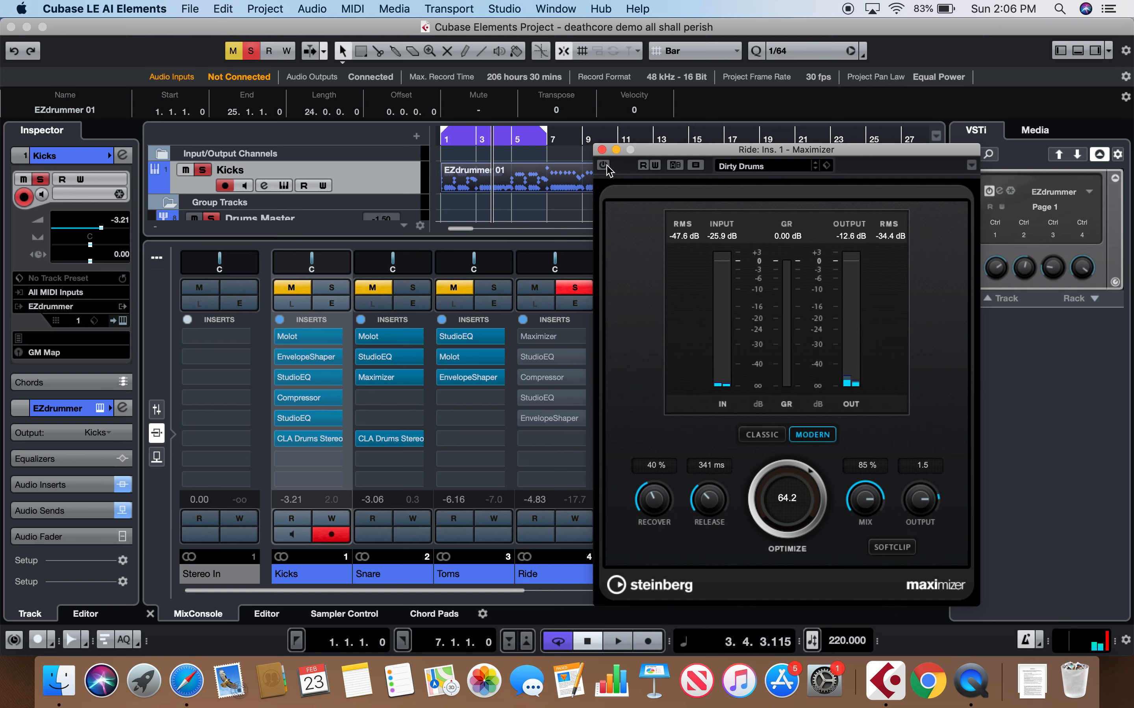
{"action": "key", "text": "space"}
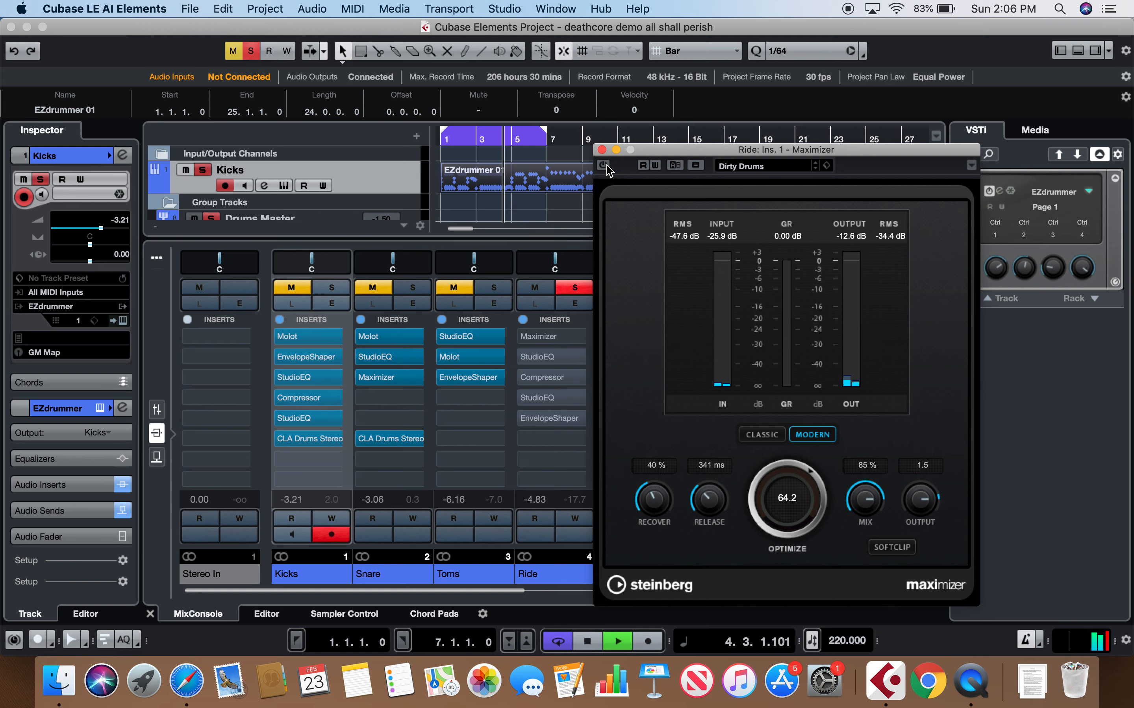
{"action": "left_click", "coordinate": [606, 165]}
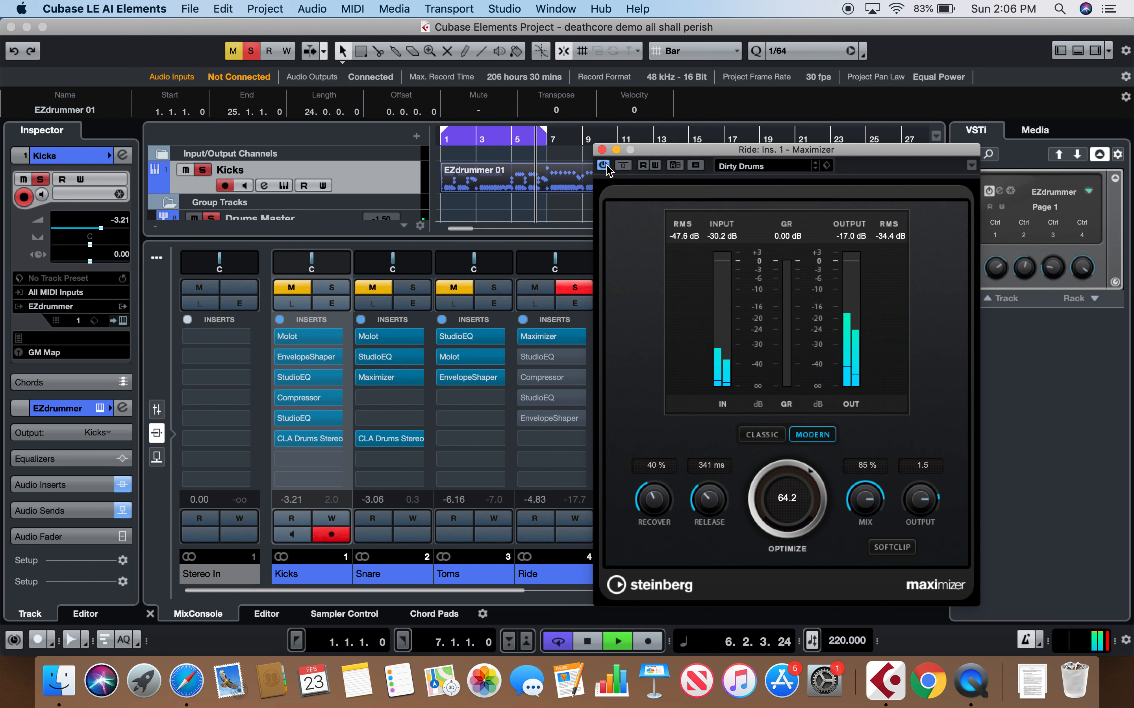
{"action": "key", "text": "space"}
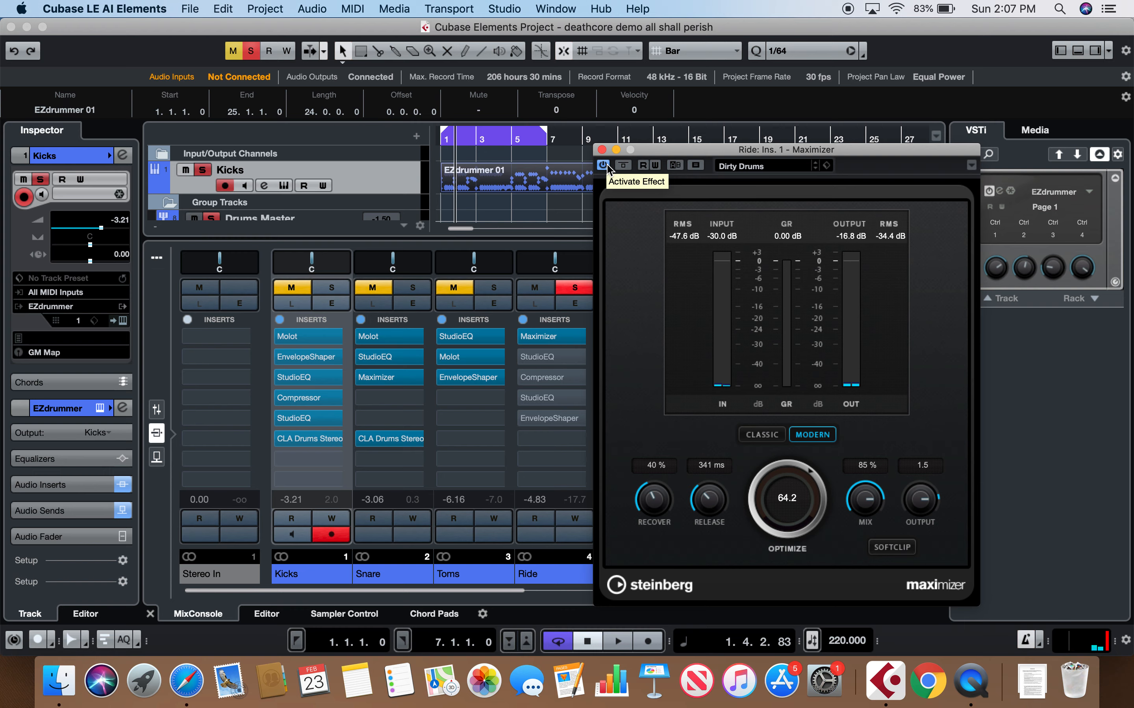
{"action": "left_click_drag", "start_coordinate": [484, 143], "coordinate": [348, 158]}
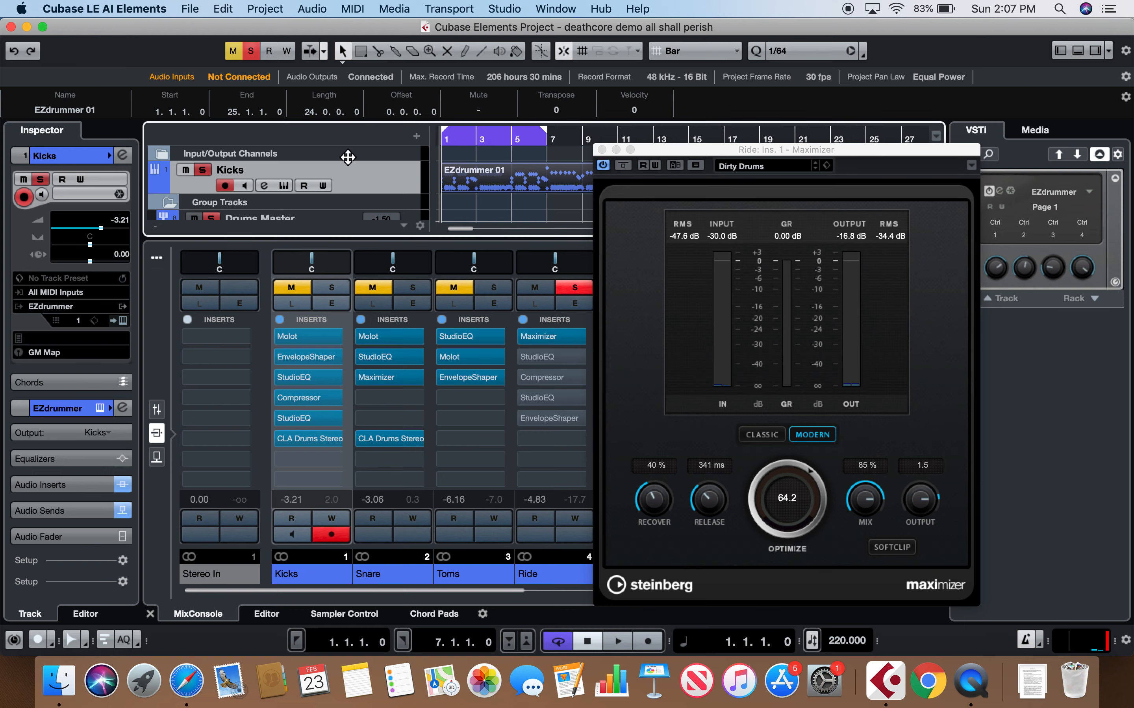
{"action": "left_click", "coordinate": [601, 150]}
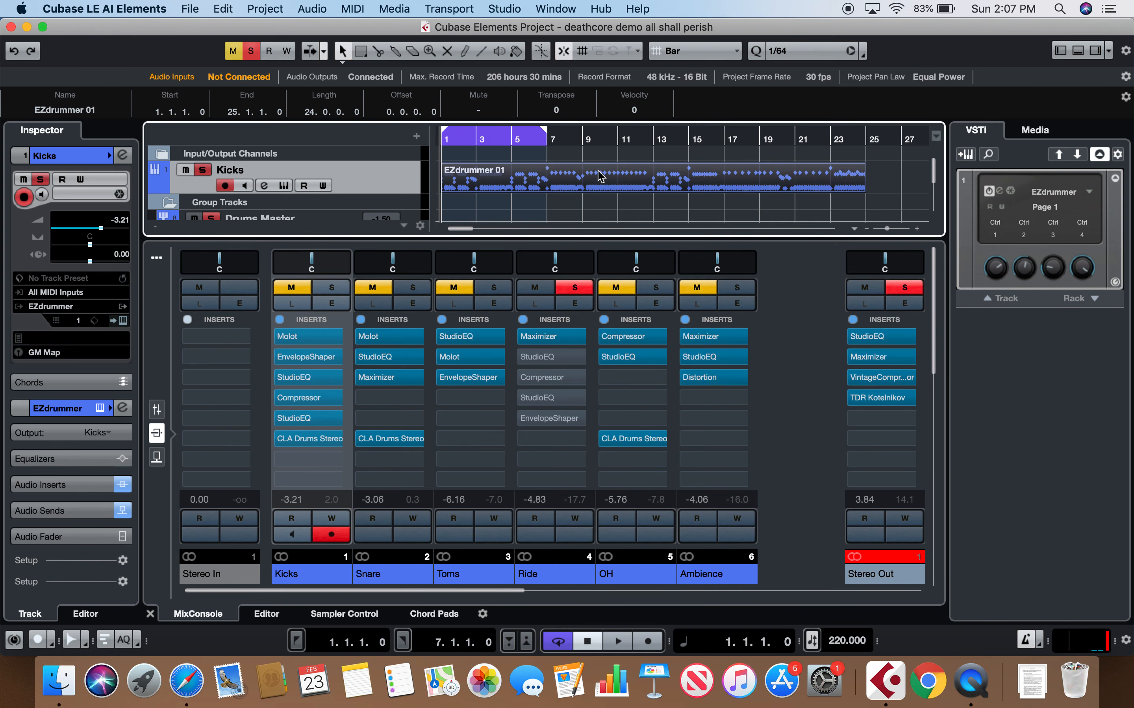
- Open the Ride channel's second-slot StudioEQ, compare the ride with it deactivated and active during playback, and close its editor with the EQ active
{"action": "left_click", "coordinate": [559, 361]}
{"action": "left_click", "coordinate": [560, 361]}
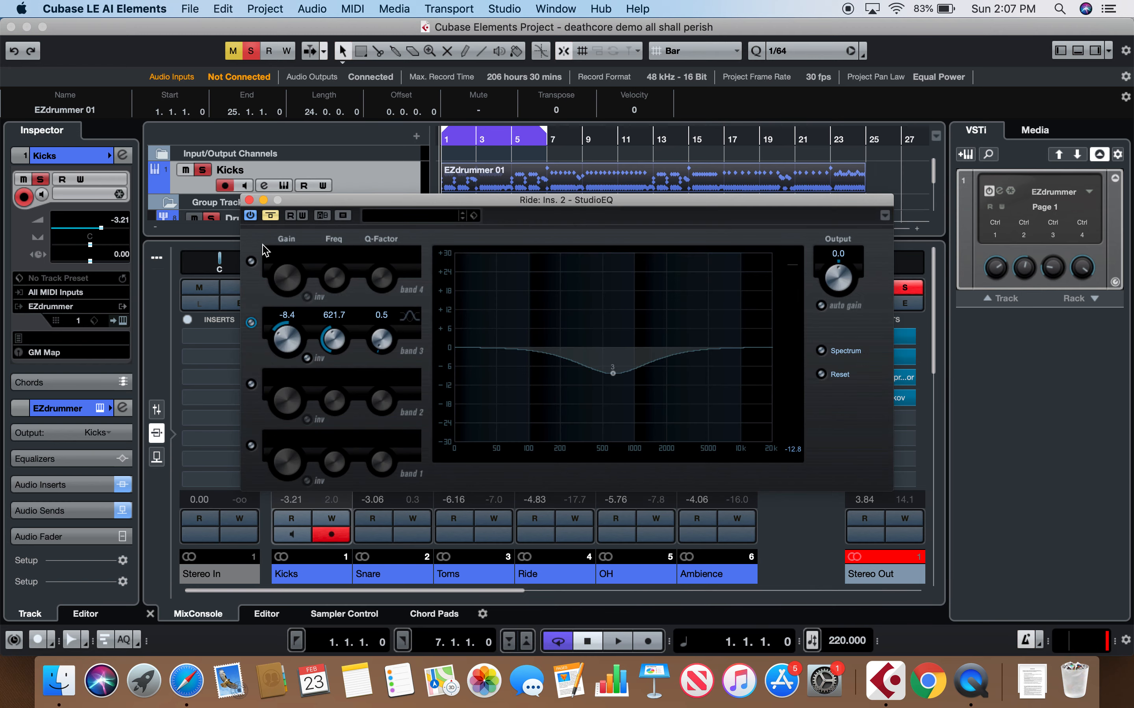
{"action": "key", "text": "space"}
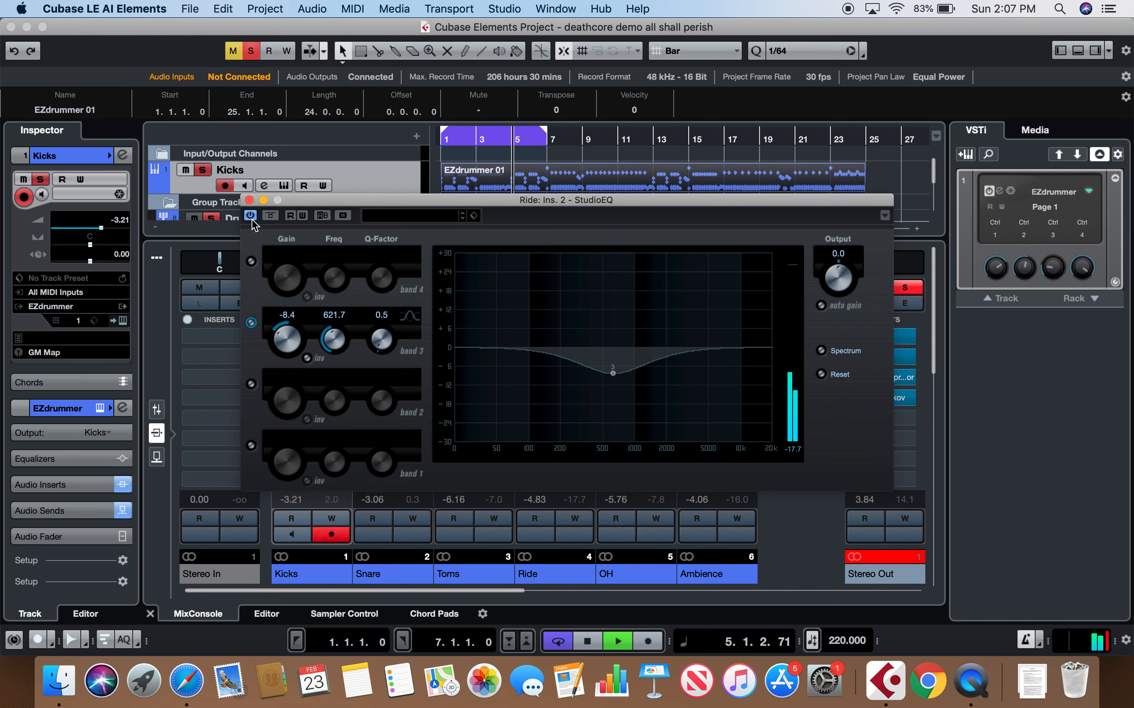
{"action": "key", "text": "space"}
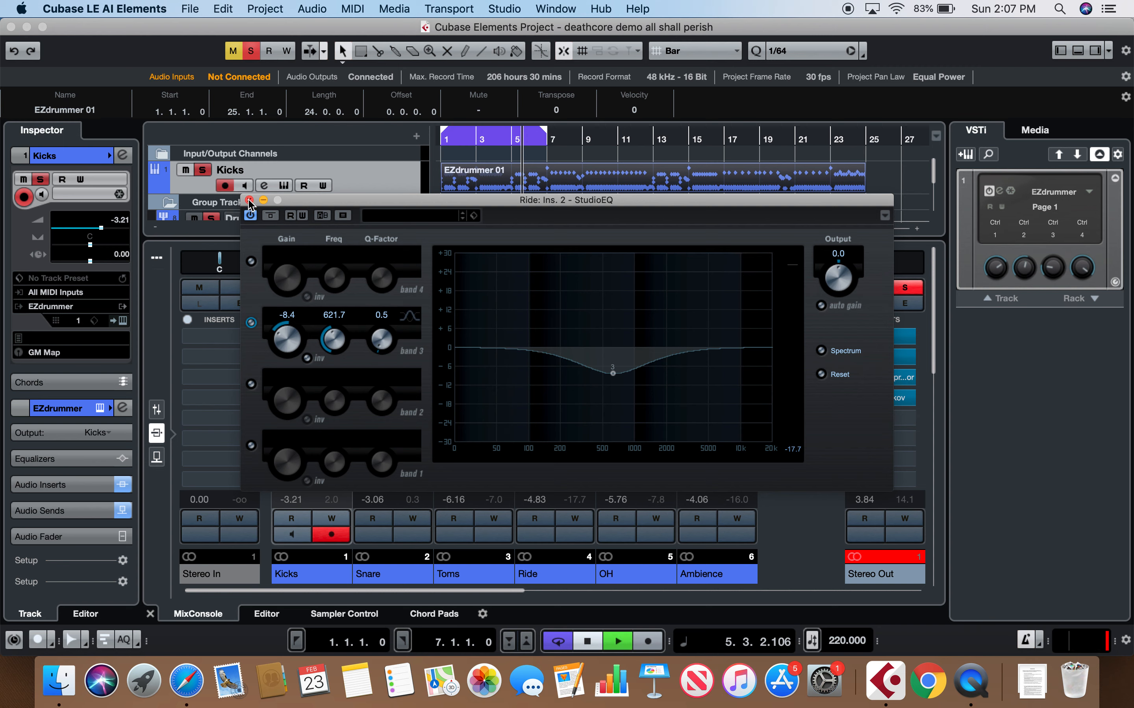
{"action": "key", "text": "space"}
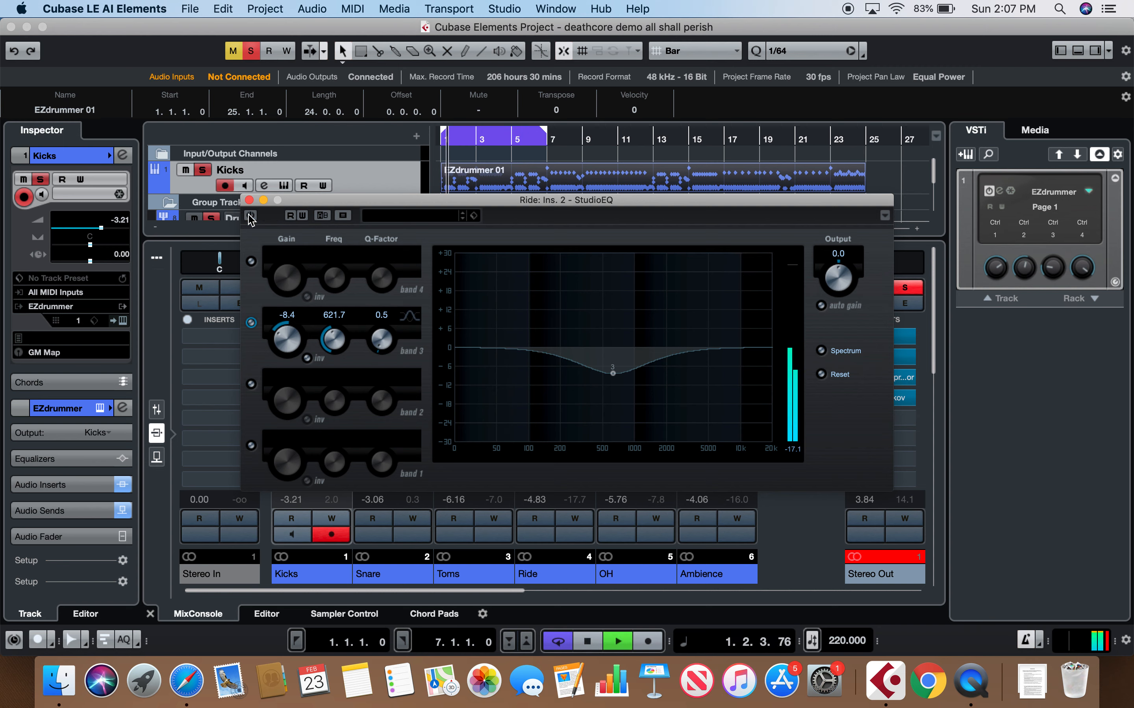
{"action": "left_click", "coordinate": [250, 215]}
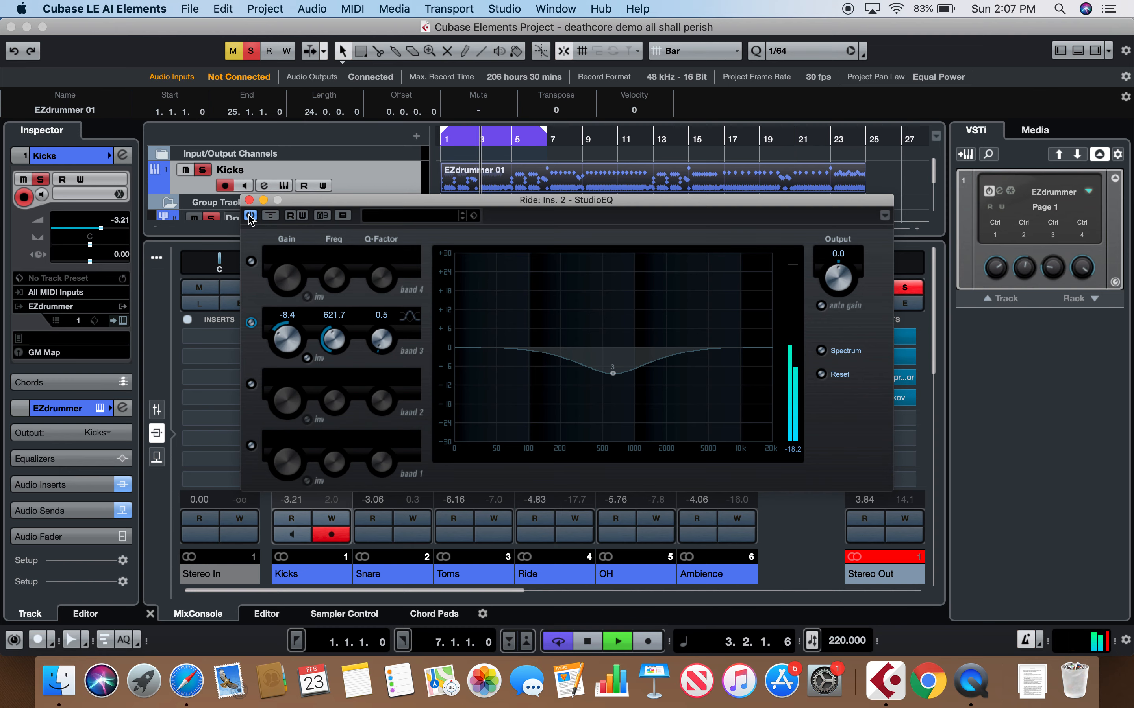
{"action": "key", "text": "space"}
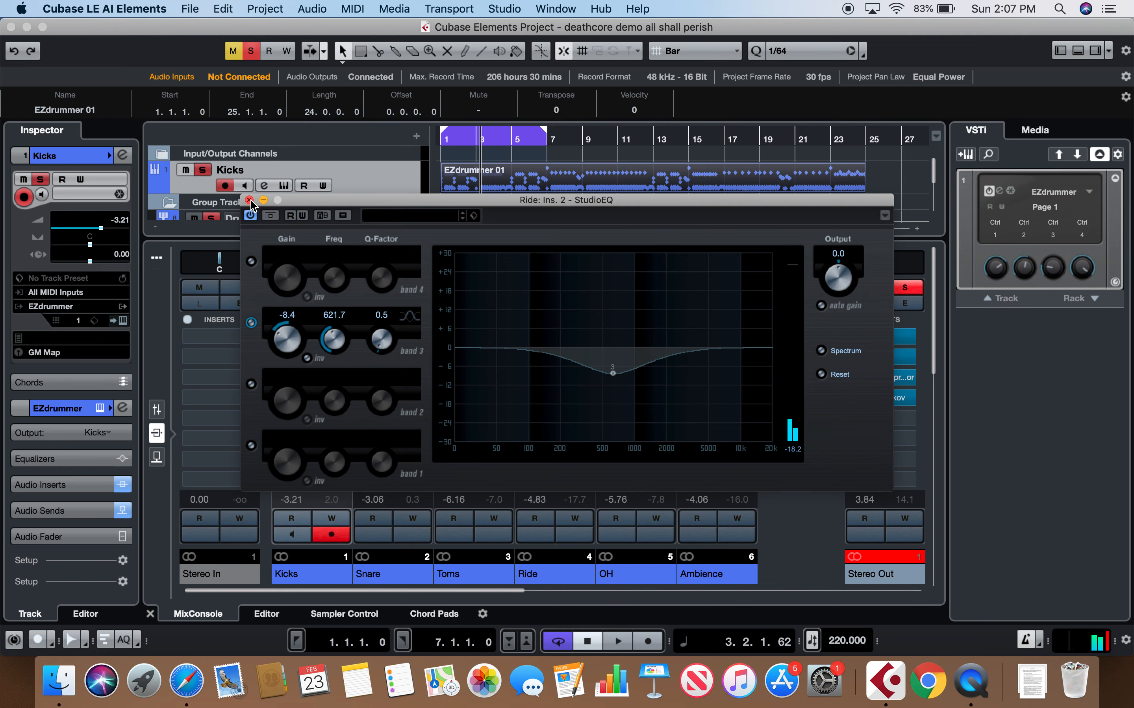
{"action": "left_click", "coordinate": [249, 201]}
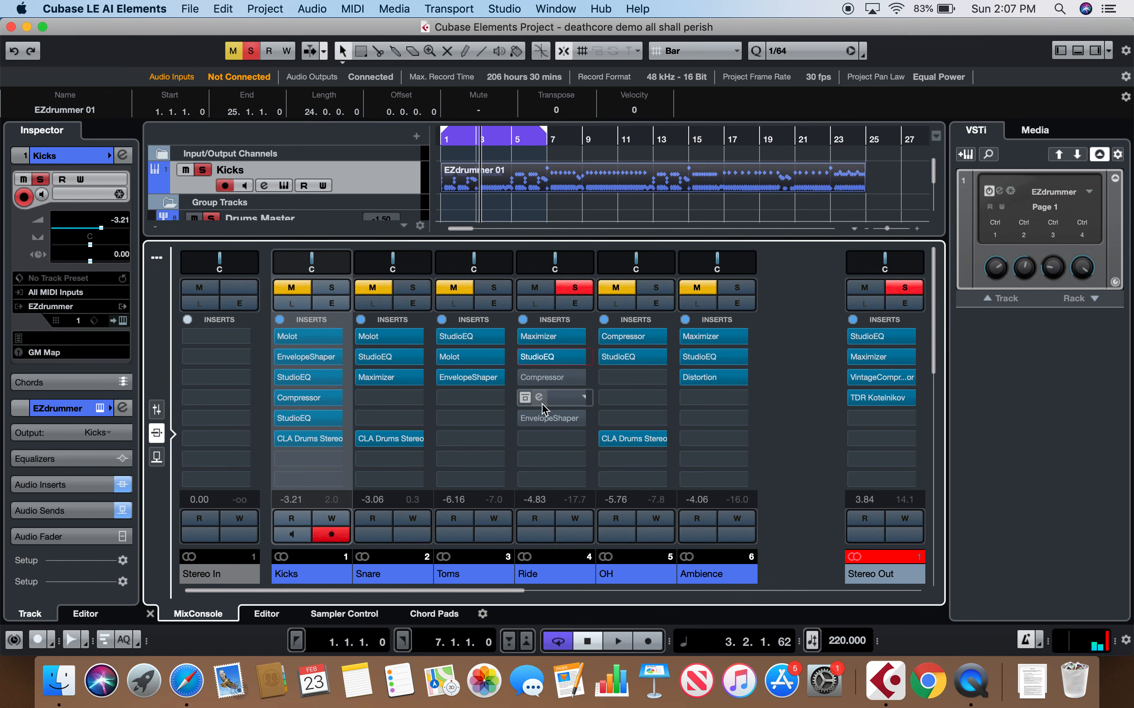
- Reactivate Compressor on the Ride channel, play the ride with its editor open, close the editor and stop playback
{"action": "left_click", "coordinate": [525, 378]}
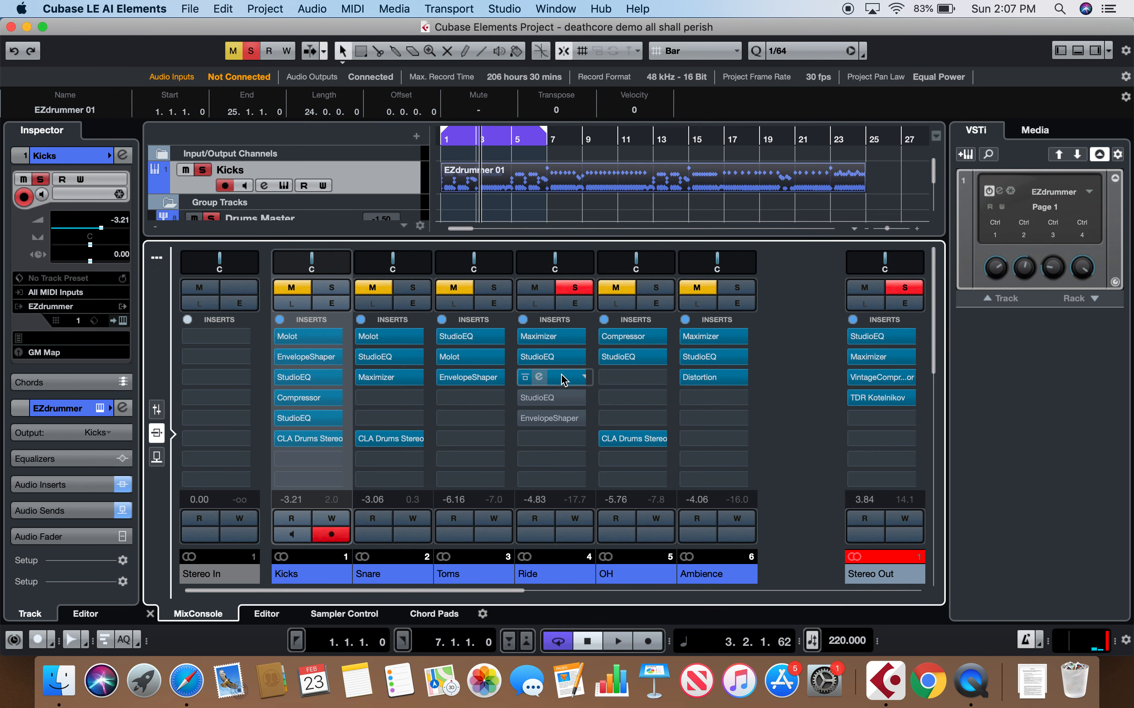
{"action": "left_click", "coordinate": [564, 379]}
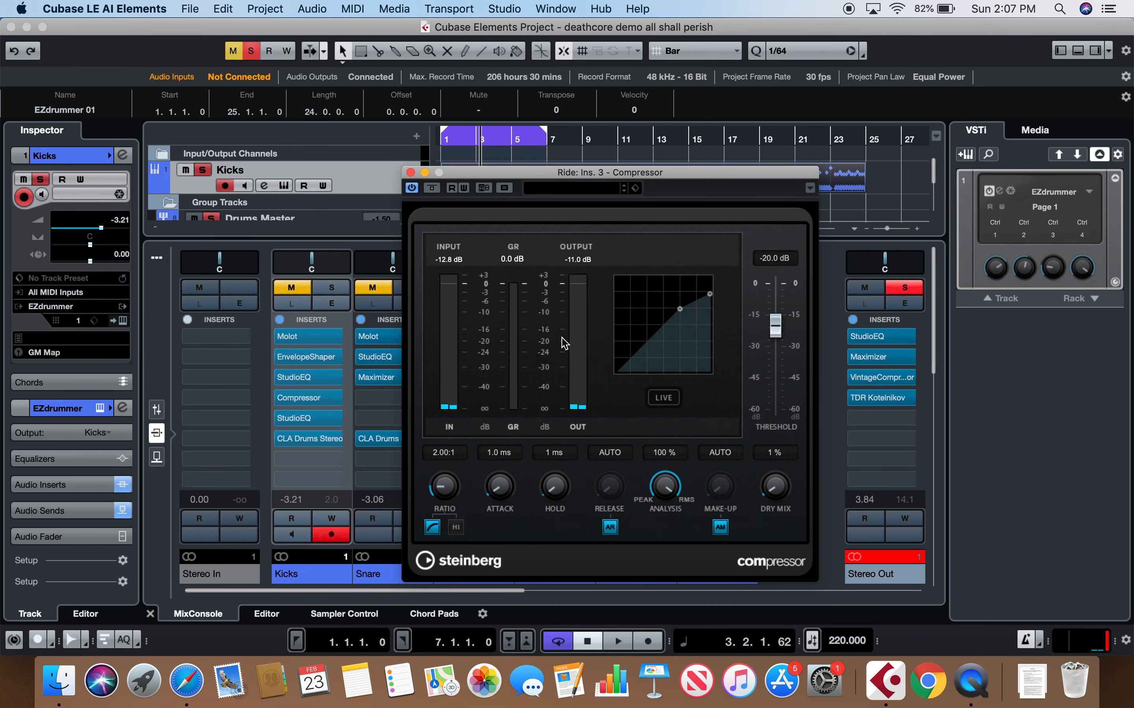
{"action": "key", "text": "space"}
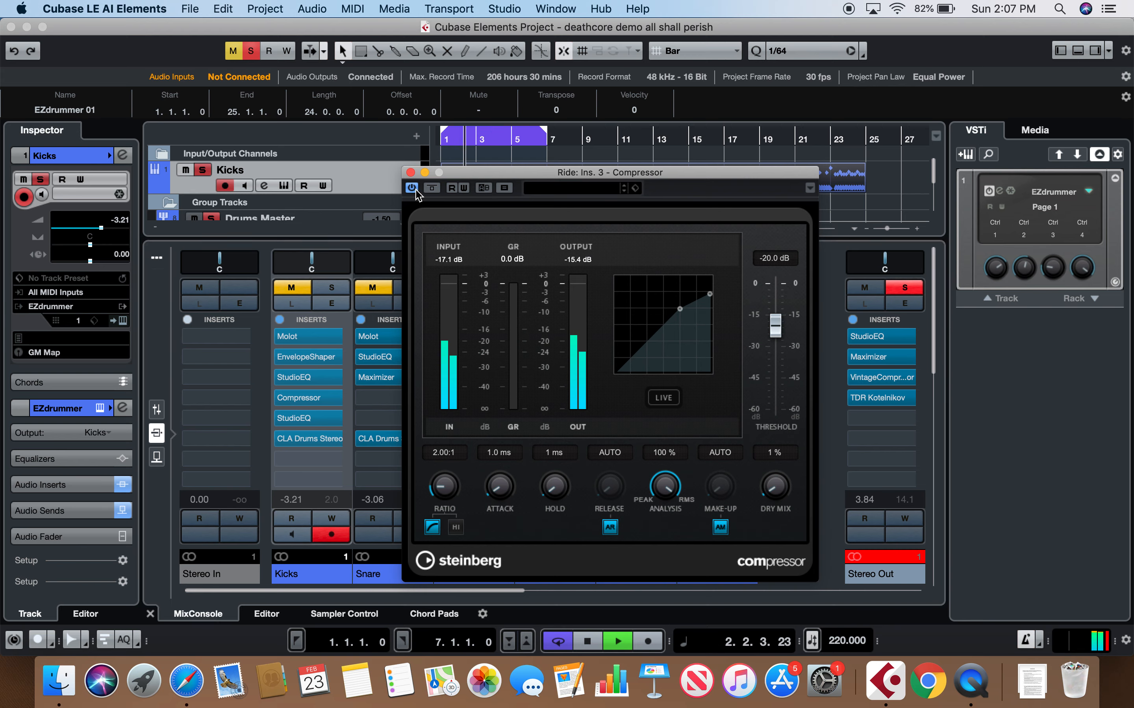
{"action": "left_click", "coordinate": [410, 172]}
{"action": "key", "text": "space"}
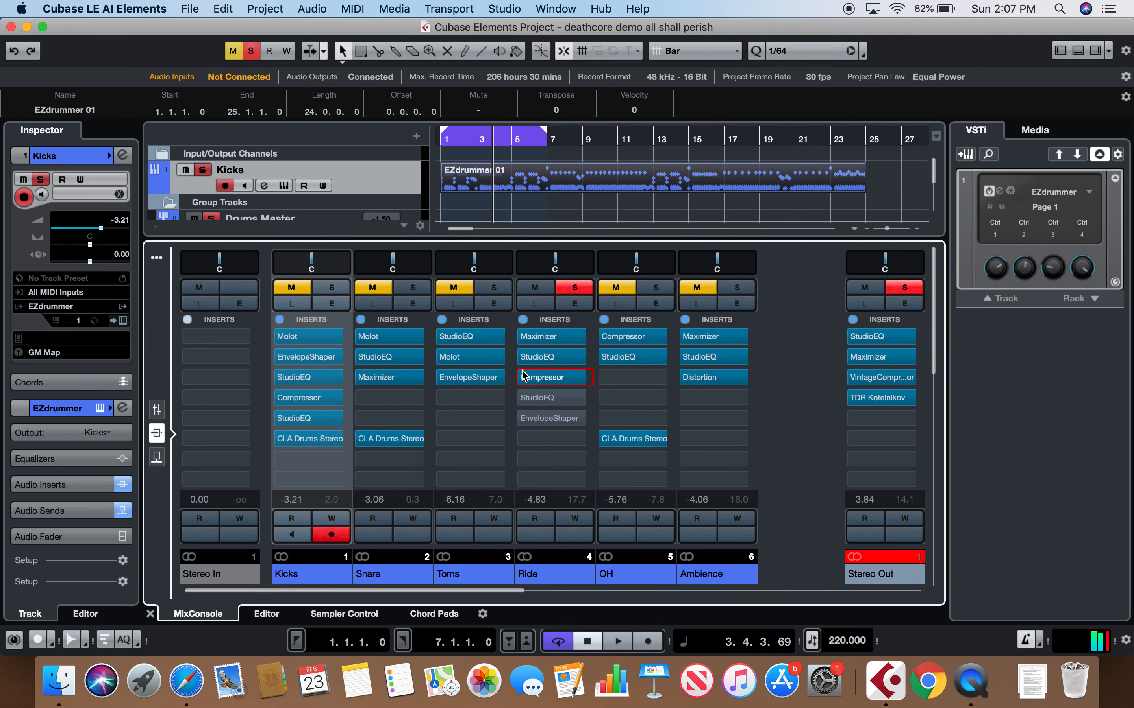
- Open the Ride channel's fourth-slot StudioEQ, switch off its bypass and compare the ride with it deactivated and active during playback
{"action": "left_click", "coordinate": [537, 398]}
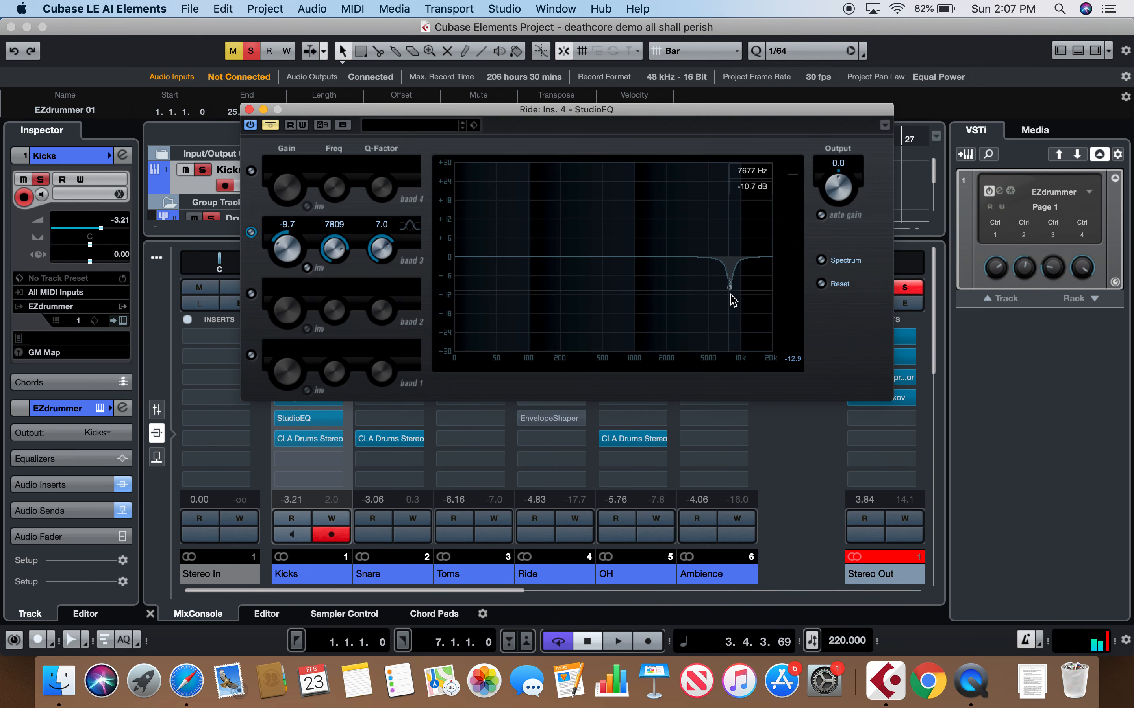
{"action": "key", "text": "space"}
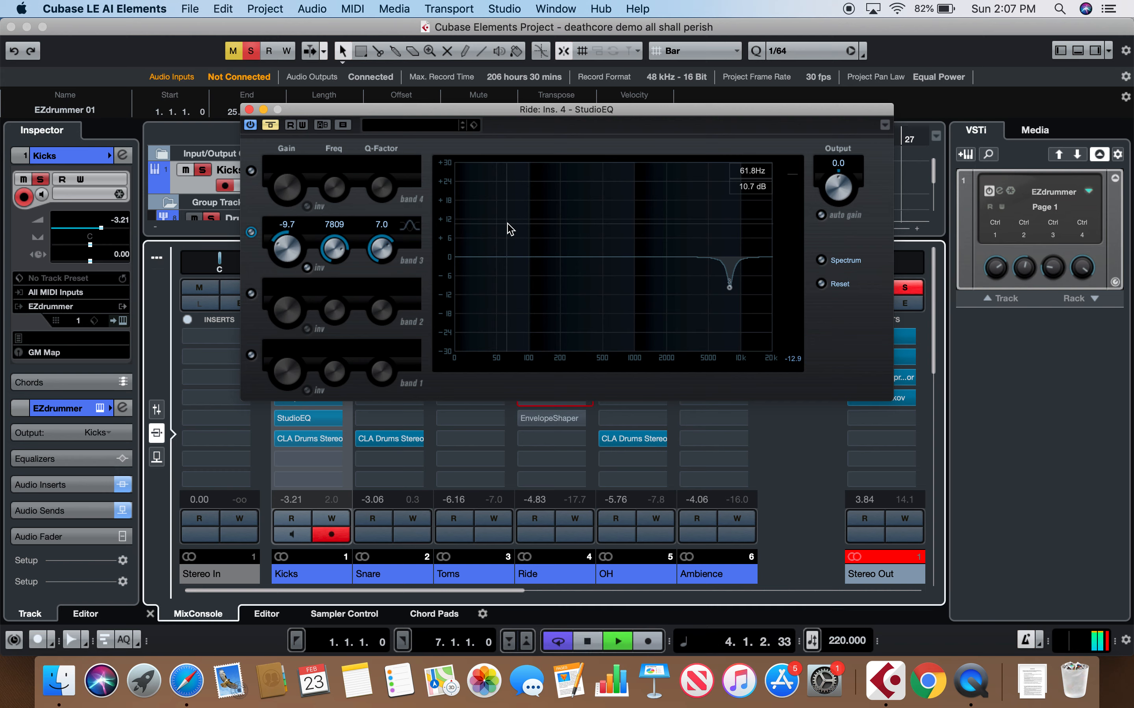
{"action": "left_click", "coordinate": [271, 125]}
{"action": "left_click", "coordinate": [251, 125]}
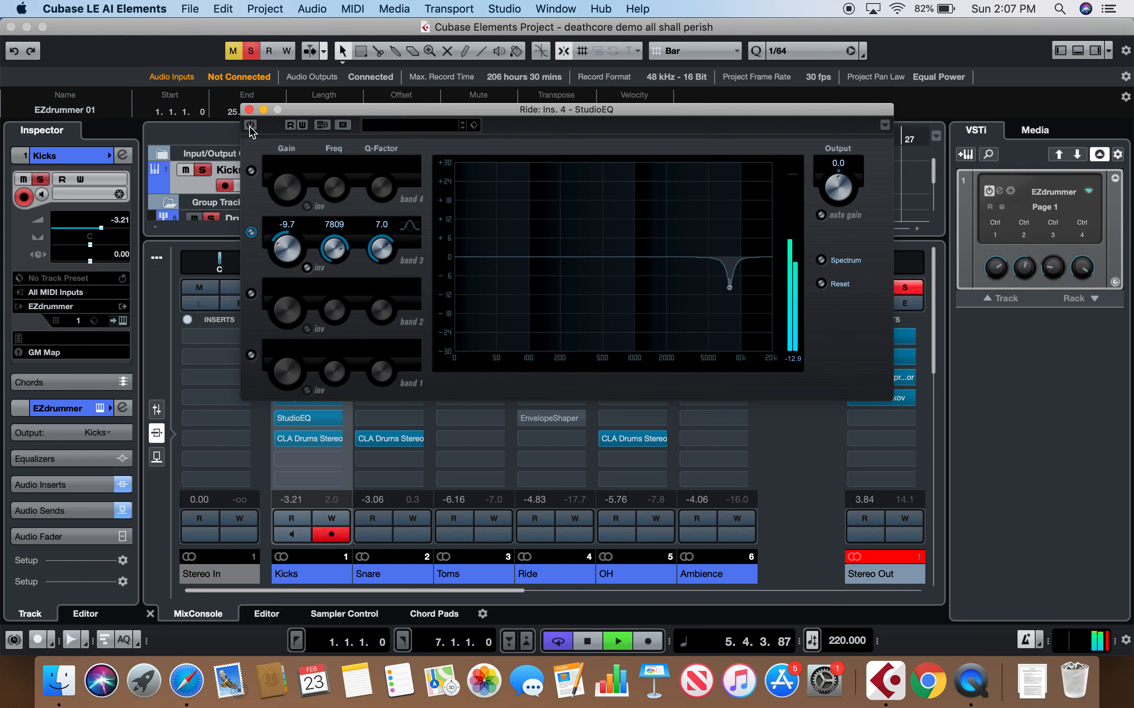
{"action": "left_click", "coordinate": [251, 125]}
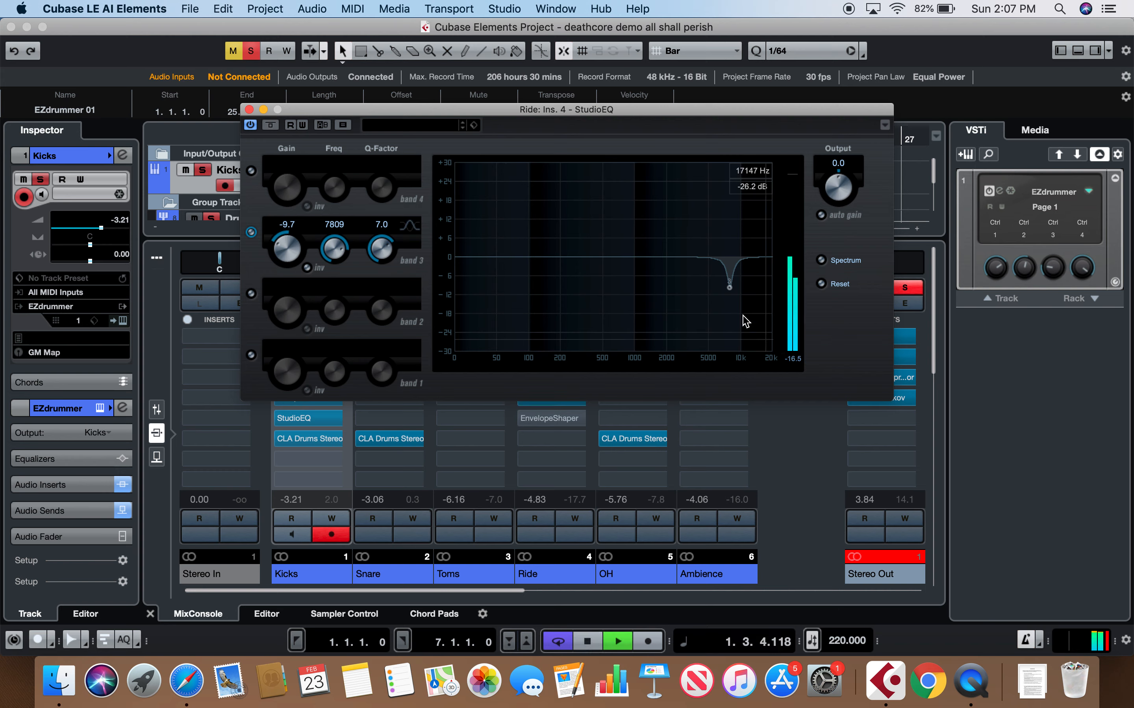
- Lower the band 3 gain to -13.3 in the Ride channel's fourth-slot StudioEQ, close its editor and stop playback
{"action": "mouse_move", "coordinate": [287, 248]}
{"action": "left_mouse_down"}
{"action": "mouse_move", "coordinate": [297, 141]}
{"action": "mouse_move", "coordinate": [286, 273]}
{"action": "left_mouse_up"}
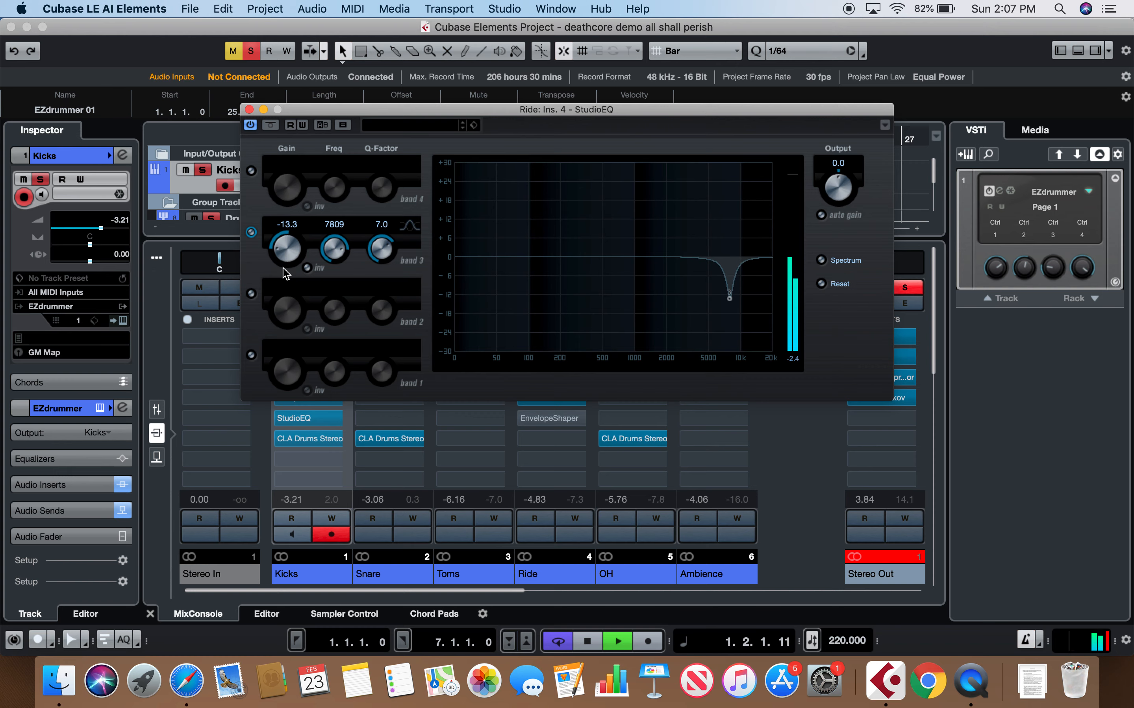
{"action": "left_click", "coordinate": [249, 110]}
{"action": "key", "text": "space"}
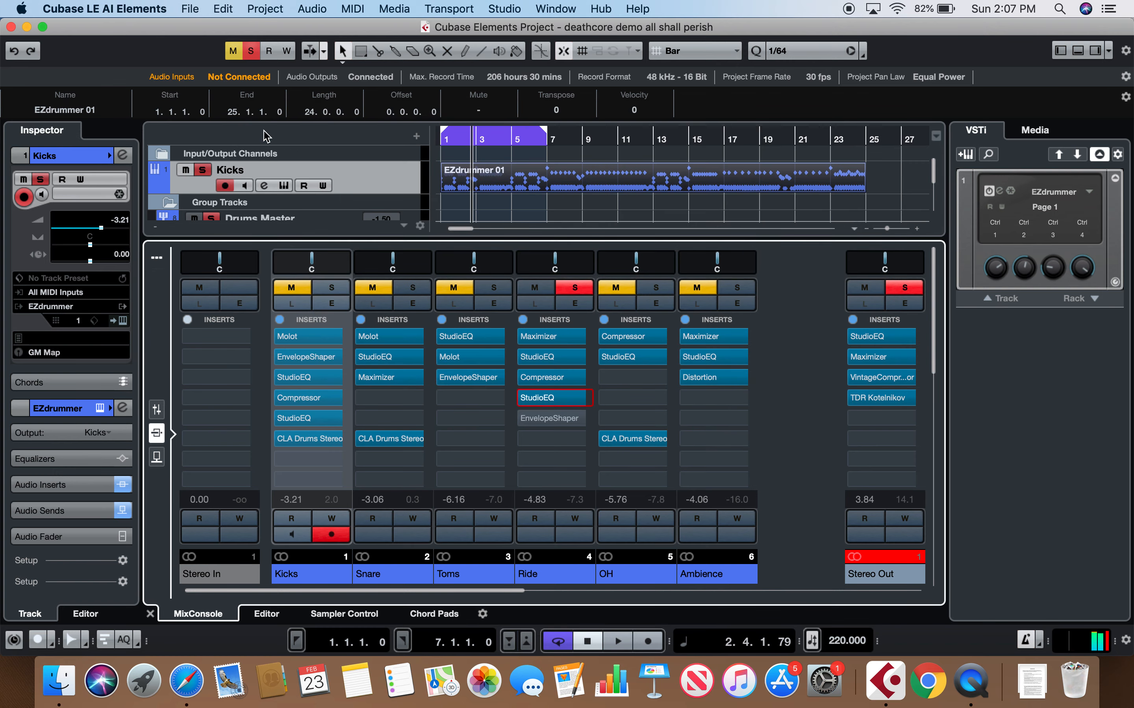
- Open the Ride channel's EnvelopeShaper, compare the ride with it active and deactivated during playback, and close its editor with the effect active
{"action": "left_click", "coordinate": [559, 418]}
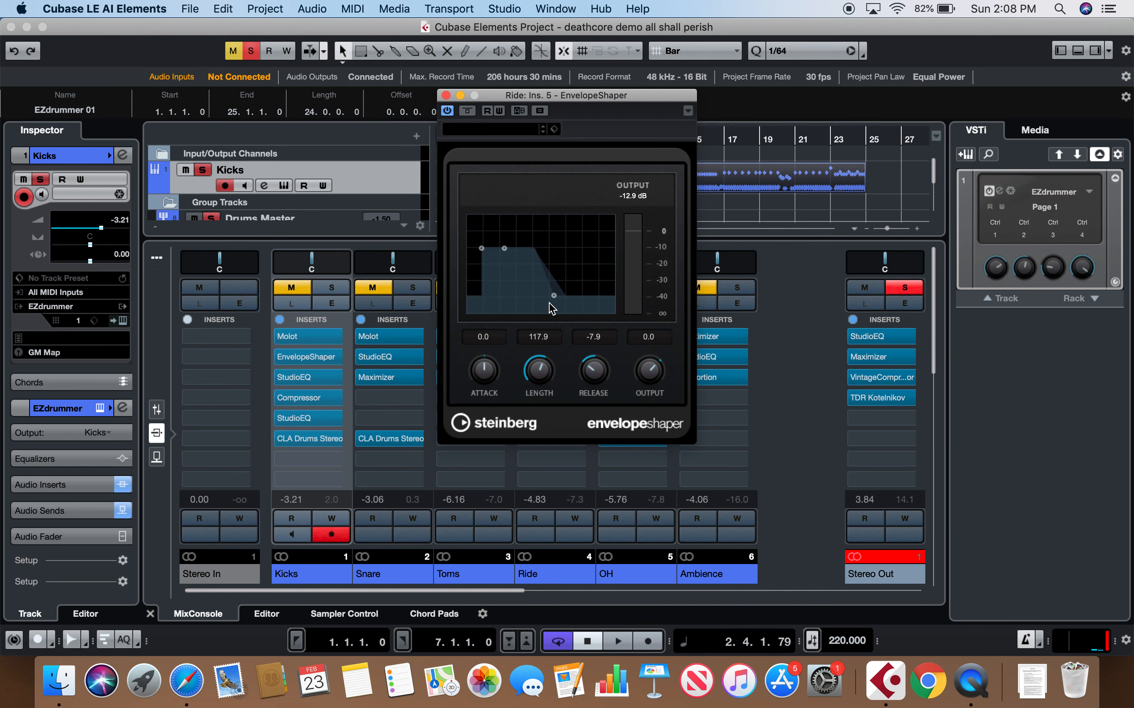
{"action": "left_click_drag", "start_coordinate": [619, 103], "coordinate": [607, 212]}
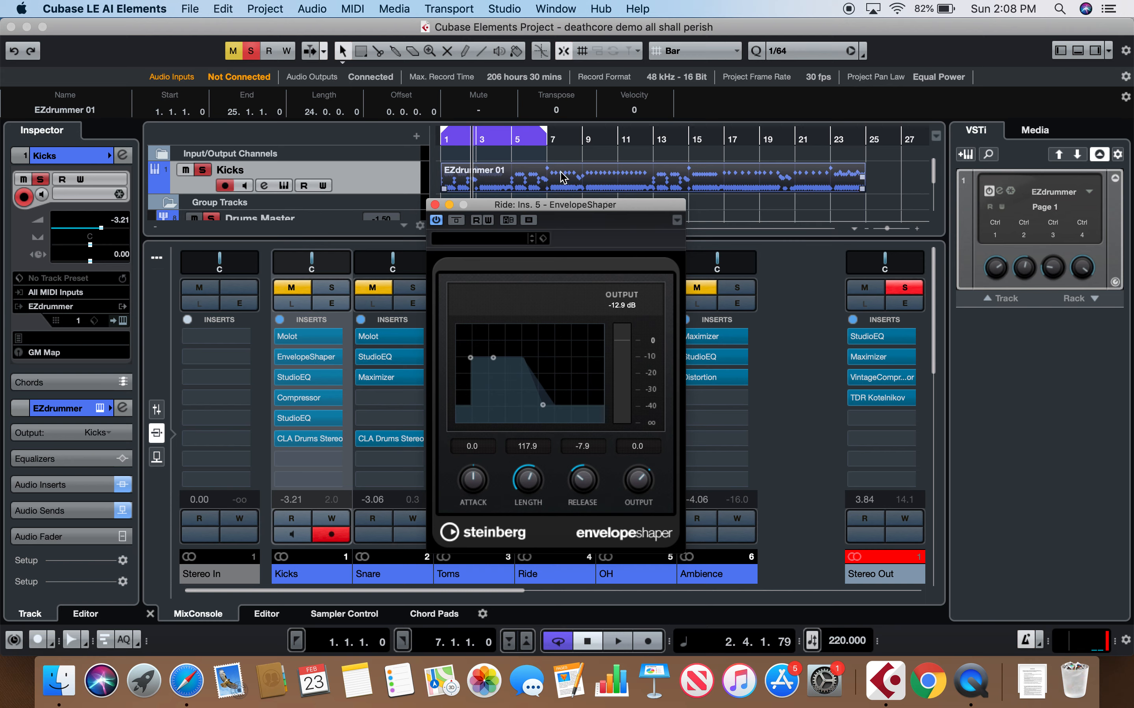
{"action": "key", "text": "space"}
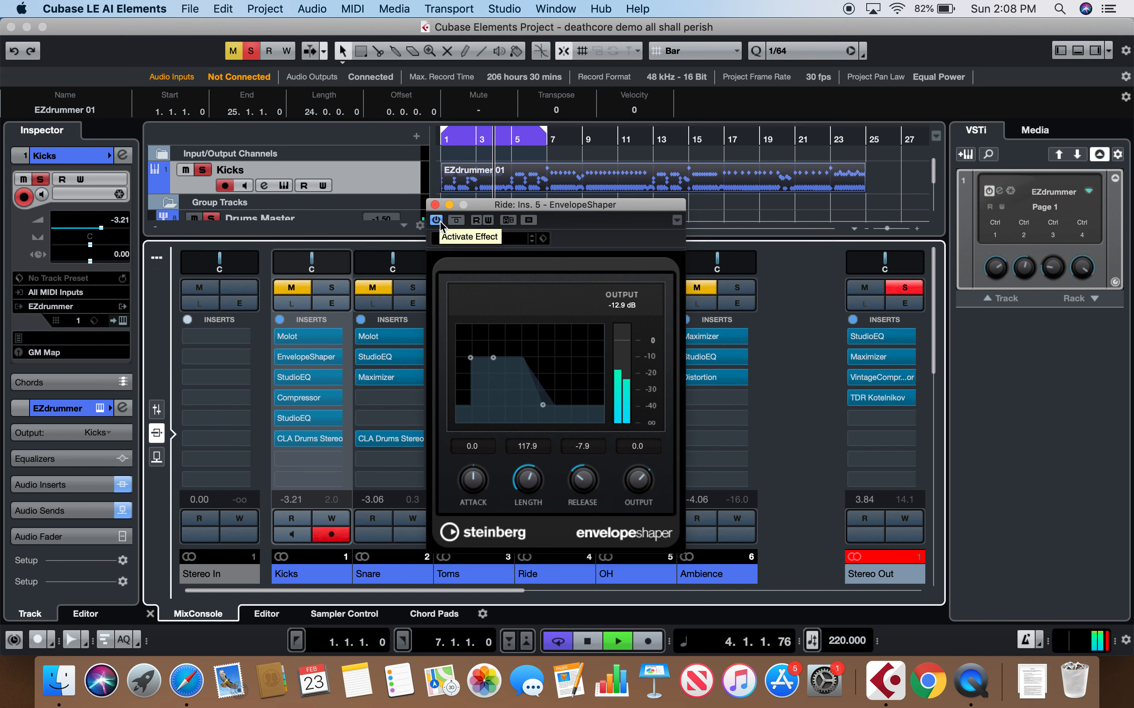
{"action": "left_click", "coordinate": [439, 223]}
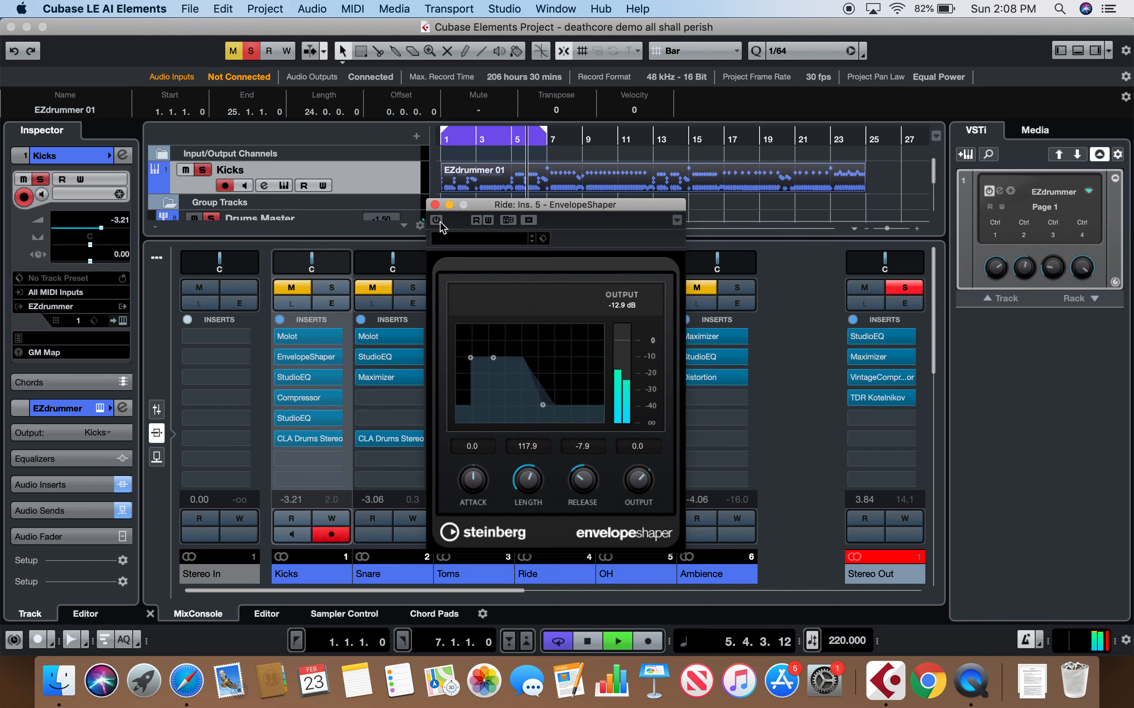
{"action": "left_click", "coordinate": [437, 221]}
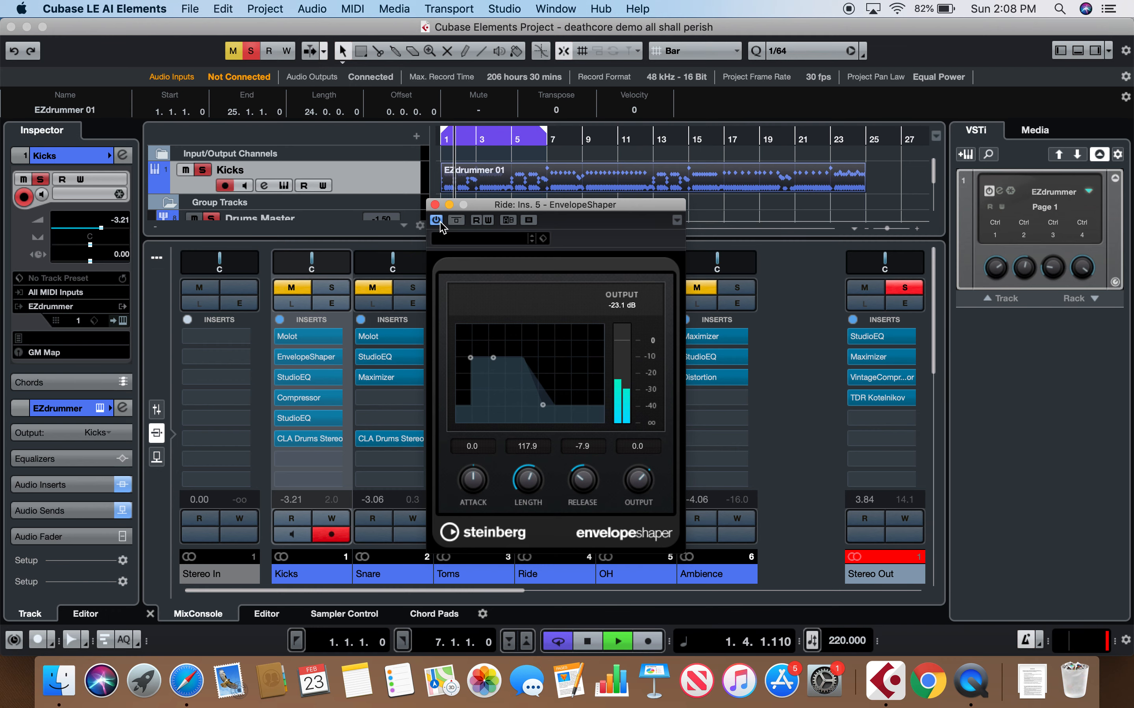
{"action": "key", "text": "space"}
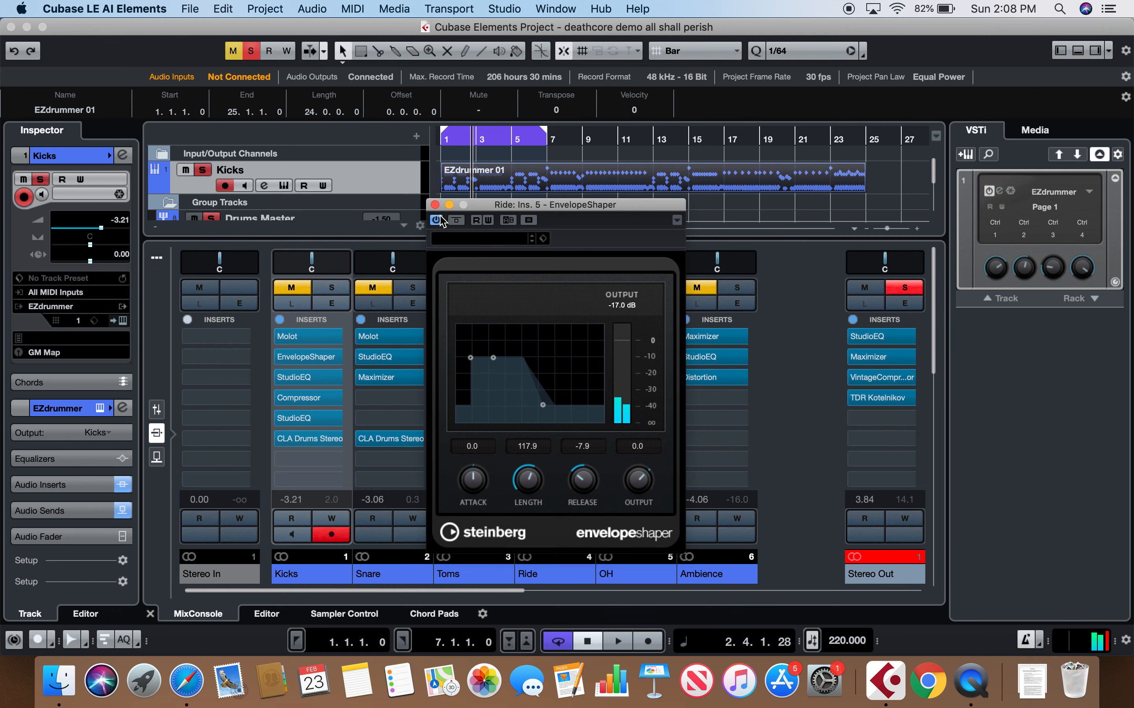
{"action": "left_click", "coordinate": [433, 207]}
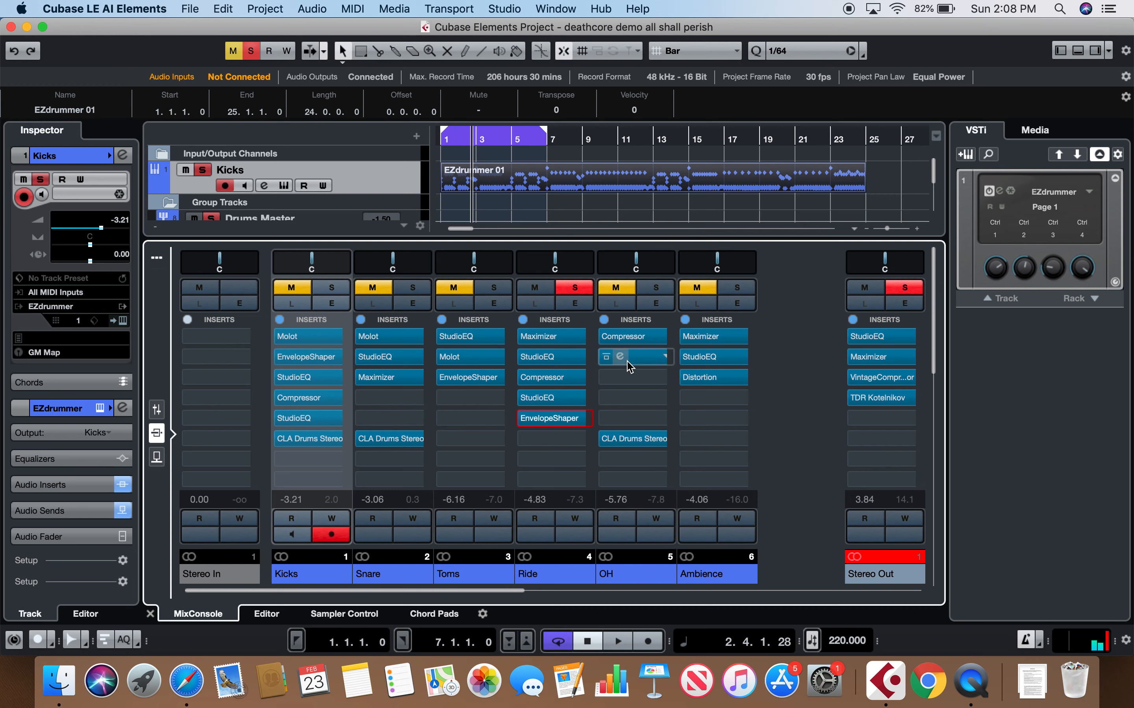
- Mute Ride, solo OH, and set the cycle range from bar 17 to bar 20 with the playback position at bar 17
{"action": "left_click", "coordinate": [540, 288]}
{"action": "left_click", "coordinate": [648, 289]}
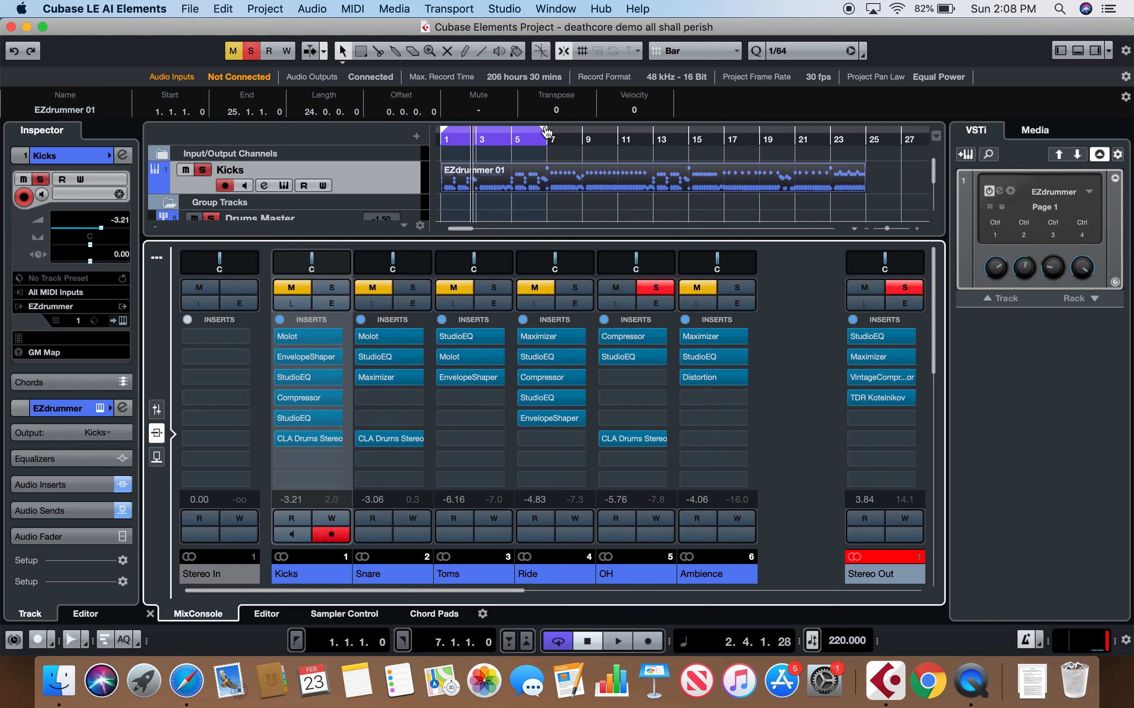
{"action": "left_click_drag", "start_coordinate": [547, 133], "coordinate": [778, 138]}
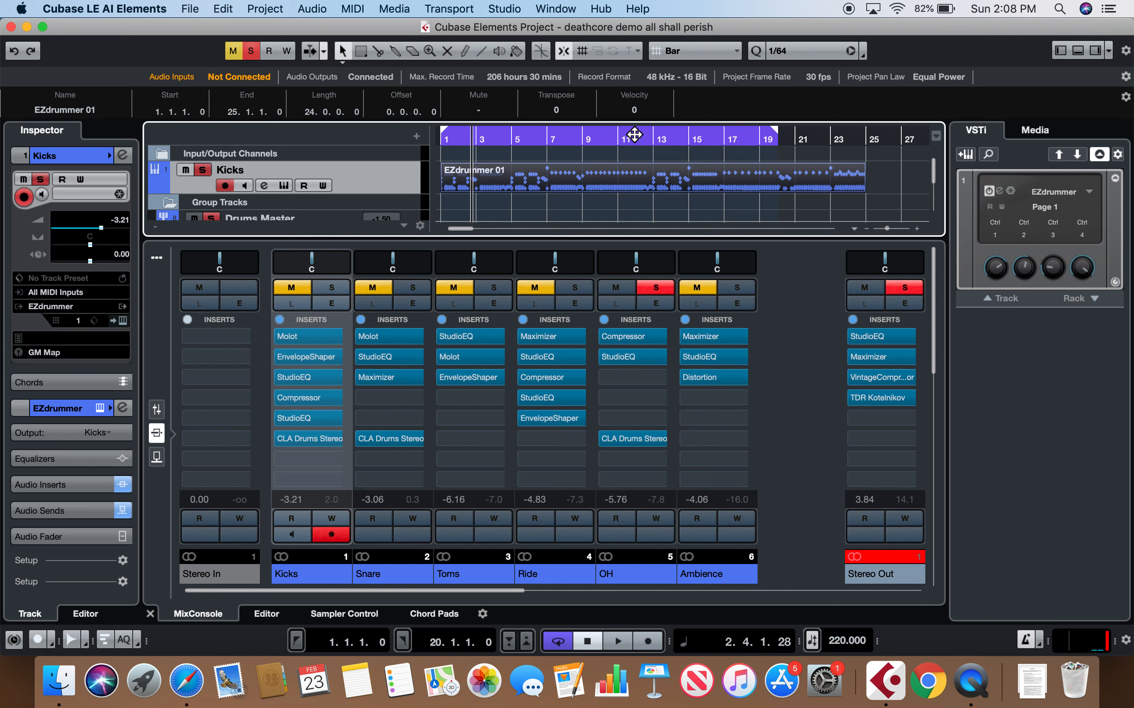
{"action": "left_click_drag", "start_coordinate": [444, 136], "coordinate": [731, 144]}
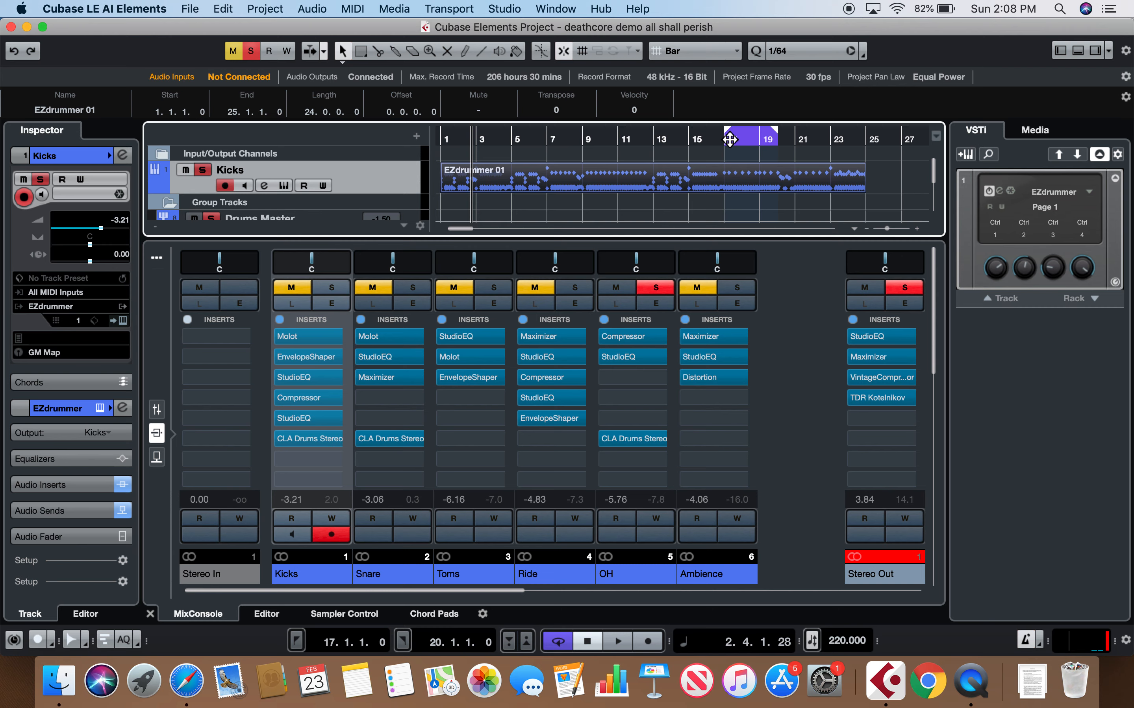
{"action": "left_click", "coordinate": [730, 139]}
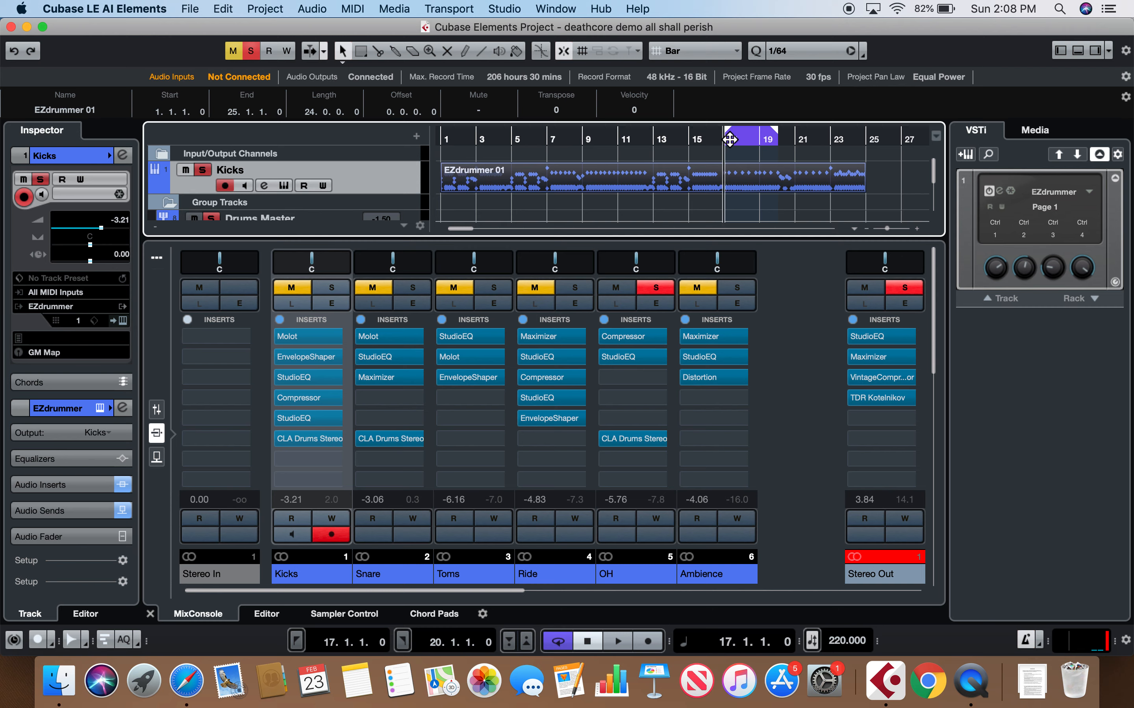
- Play the soloed overheads briefly, stop, and bypass the OH channel's StudioEQ and CLA Drums Stereo inserts
{"action": "key", "text": "space"}
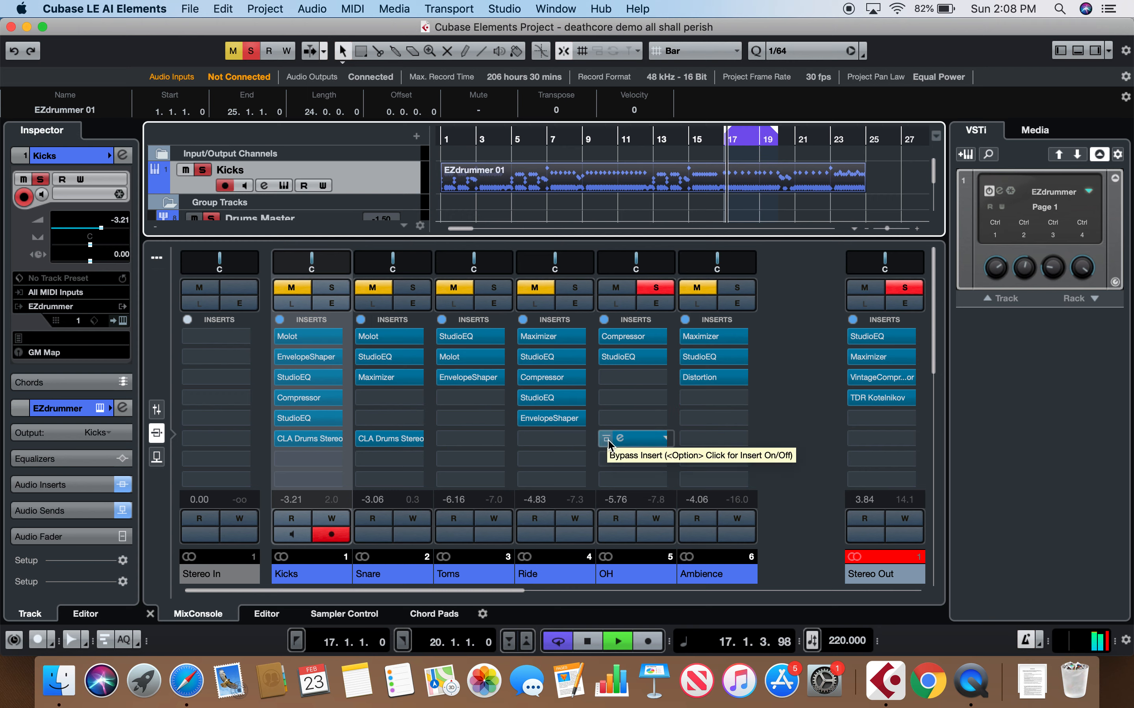
{"action": "key", "text": "space"}
{"action": "left_click", "coordinate": [606, 357]}
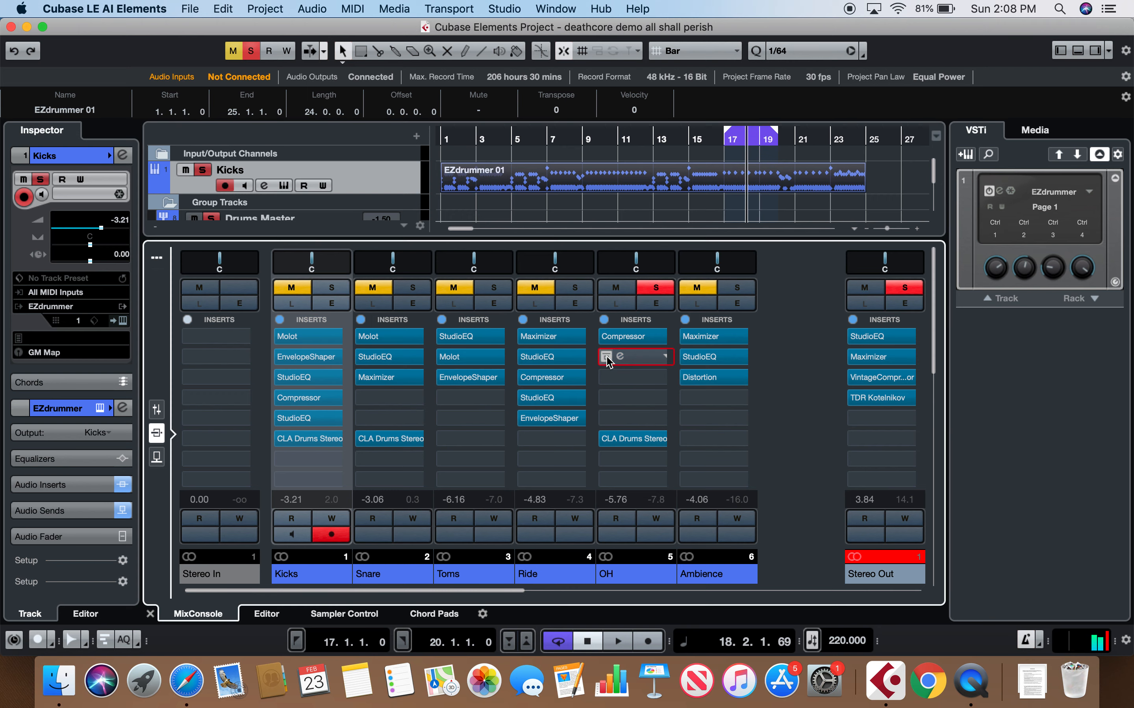
{"action": "left_click", "coordinate": [605, 438]}
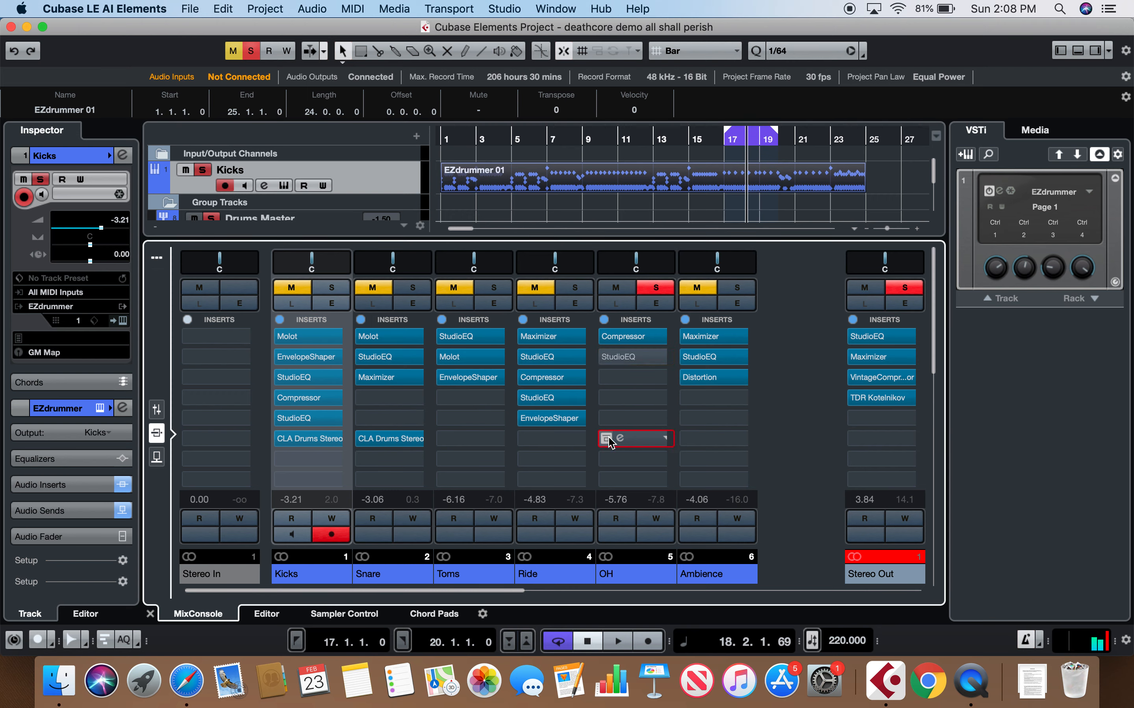
- Open the OH channel's Compressor, compare the overheads with it active and deactivated during playback, and close its editor with the effect active
{"action": "double_click", "coordinate": [636, 339]}
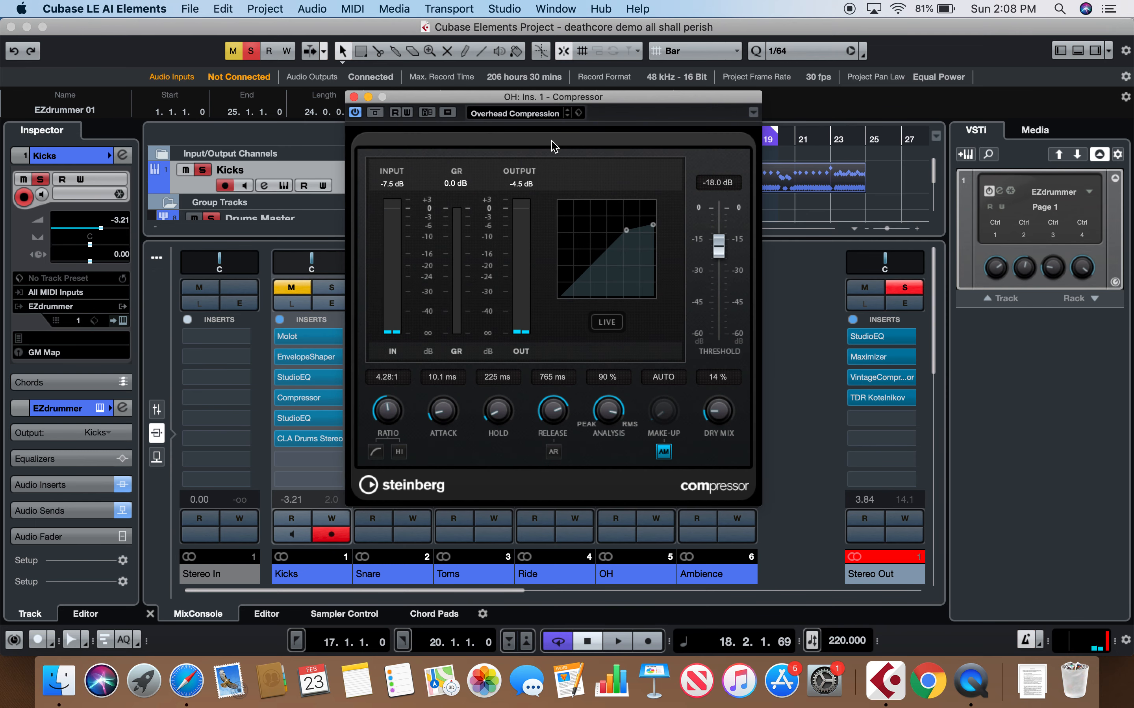
{"action": "key", "text": "space"}
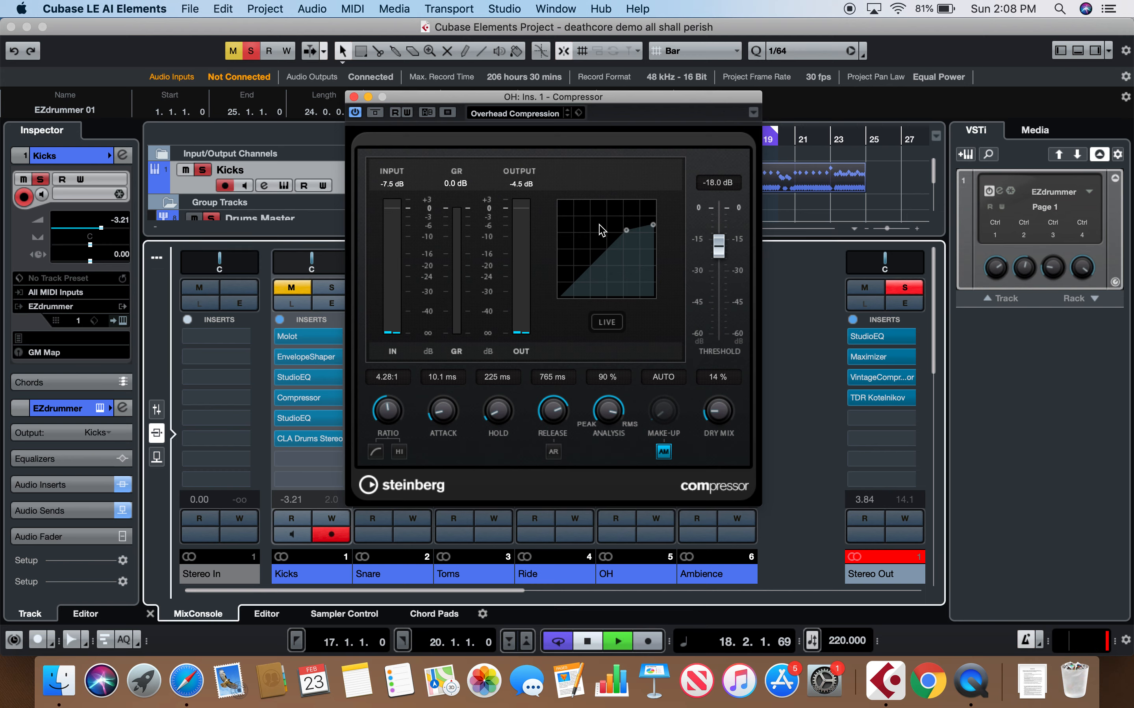
{"action": "left_click", "coordinate": [355, 114]}
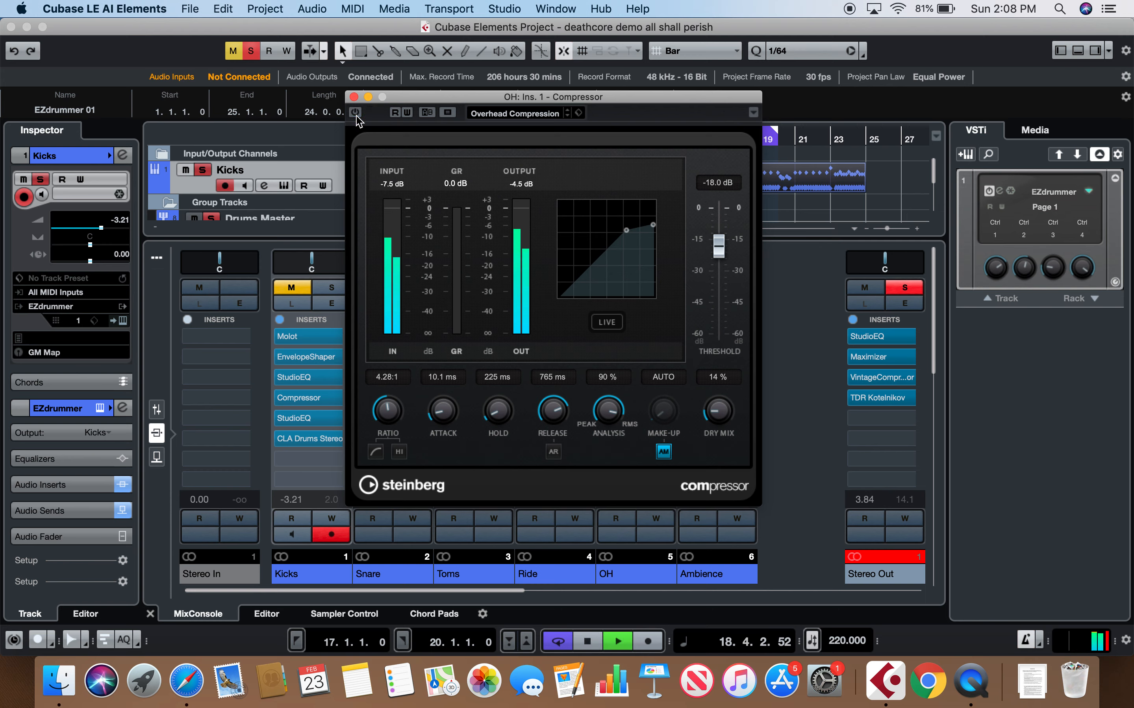
{"action": "left_click", "coordinate": [356, 114]}
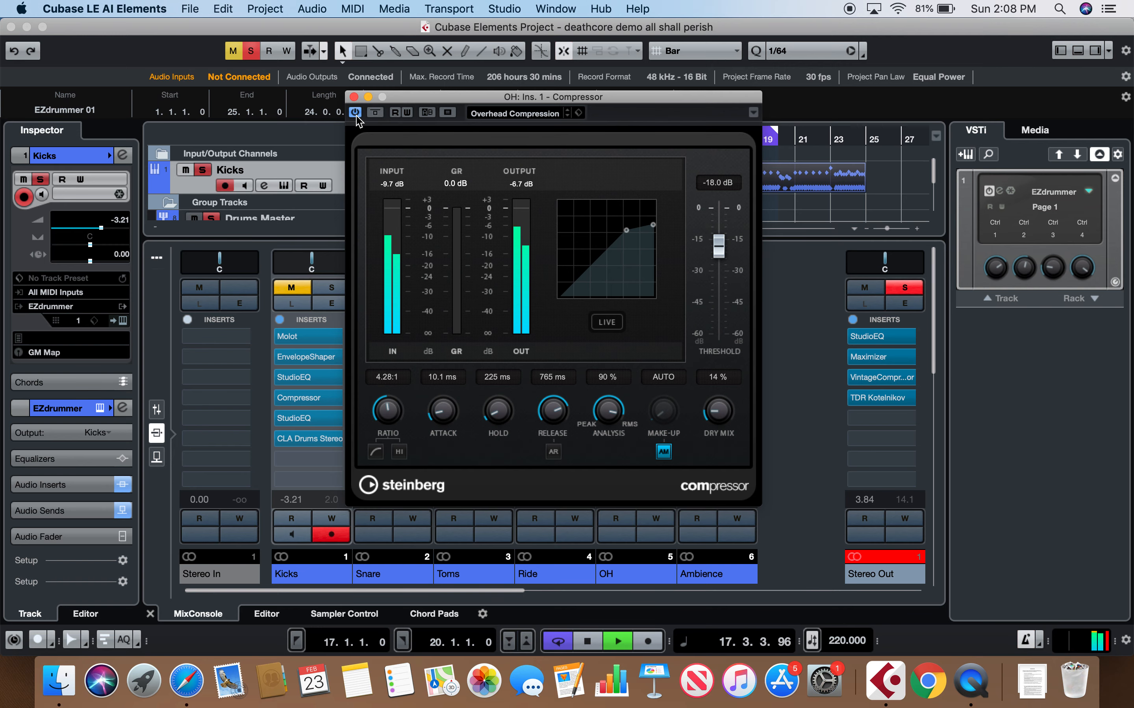
{"action": "key", "text": "space"}
{"action": "left_click", "coordinate": [354, 96]}
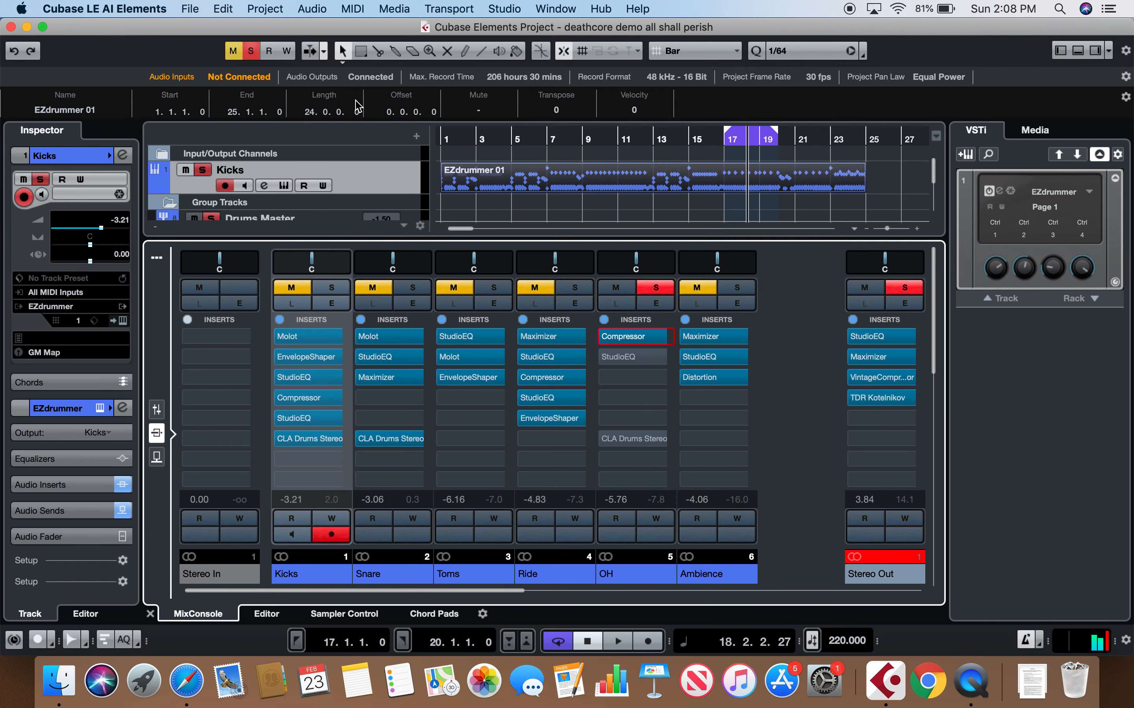
- Reactivate the OH channel's StudioEQ, compare the overheads with it active and deactivated during playback, and close its editor with the EQ active
{"action": "left_click", "coordinate": [606, 357]}
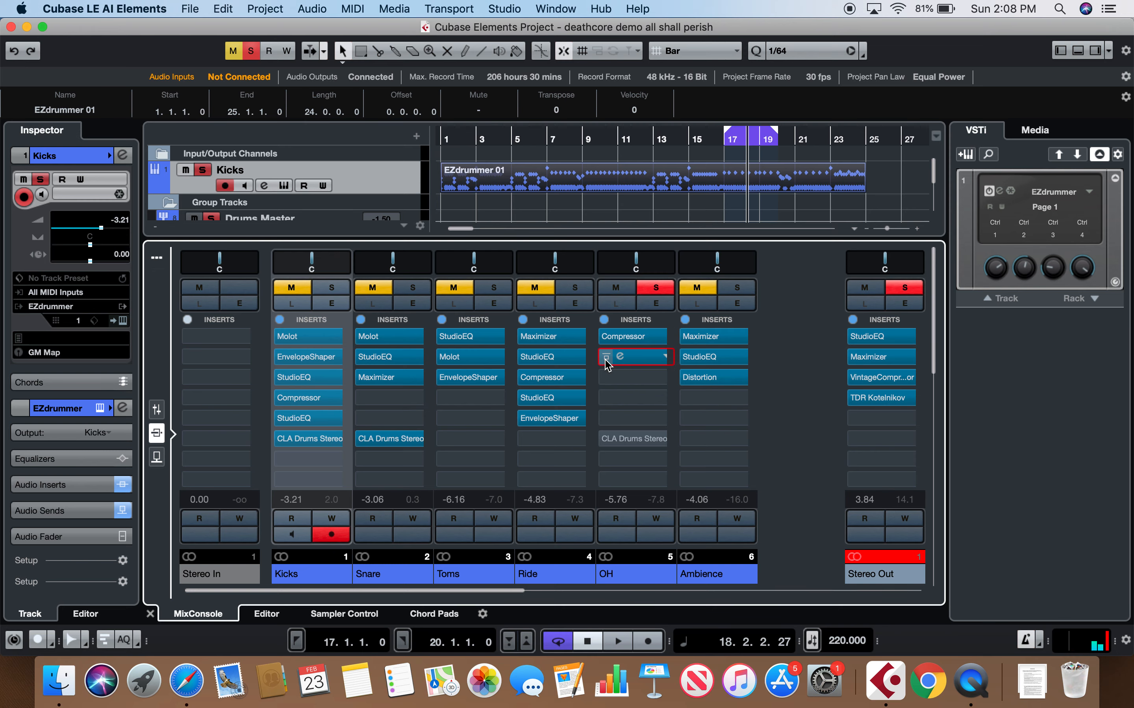
{"action": "double_click", "coordinate": [643, 366]}
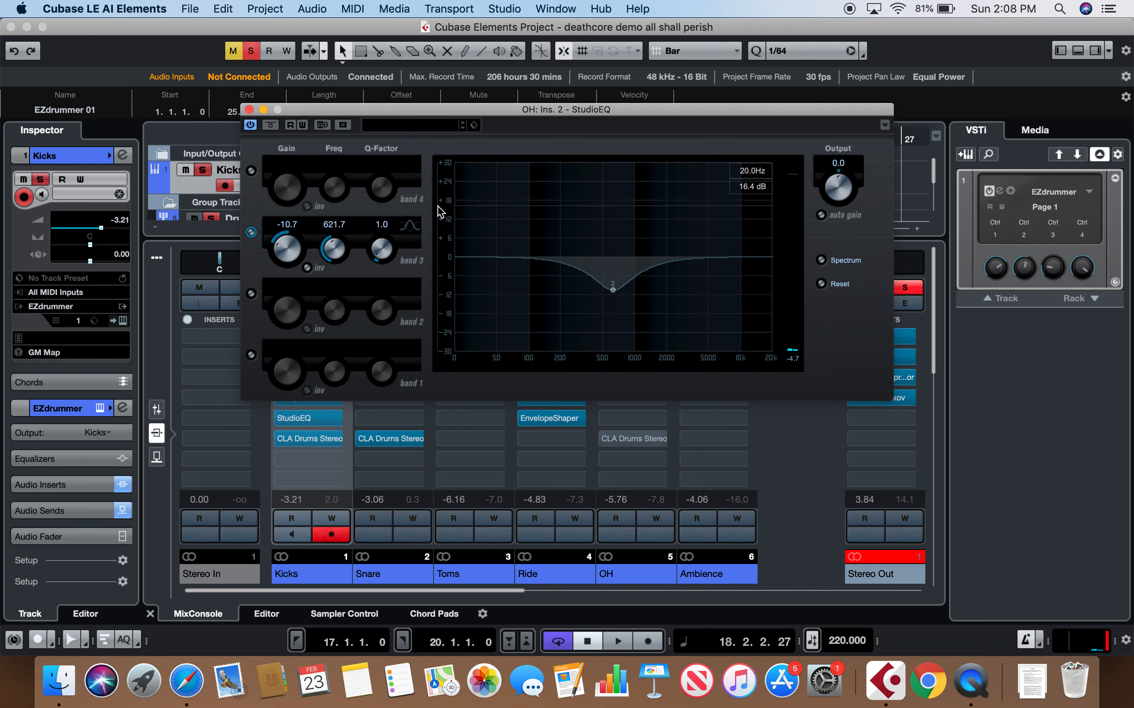
{"action": "key", "text": "space"}
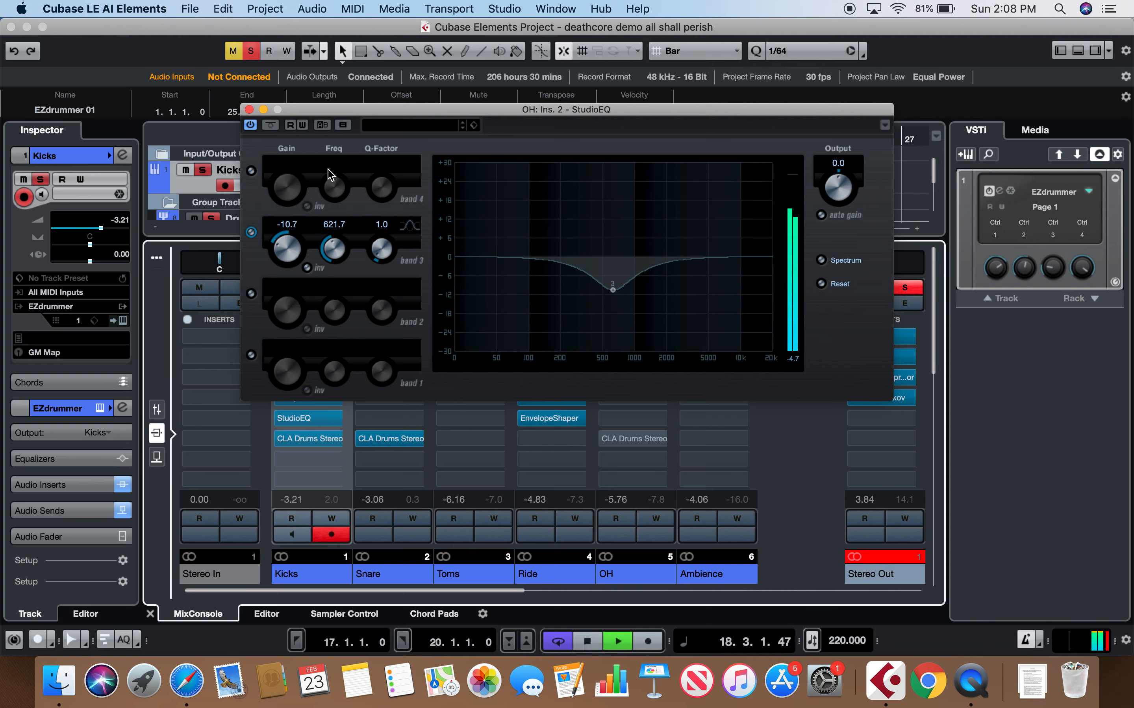
{"action": "left_click", "coordinate": [251, 125]}
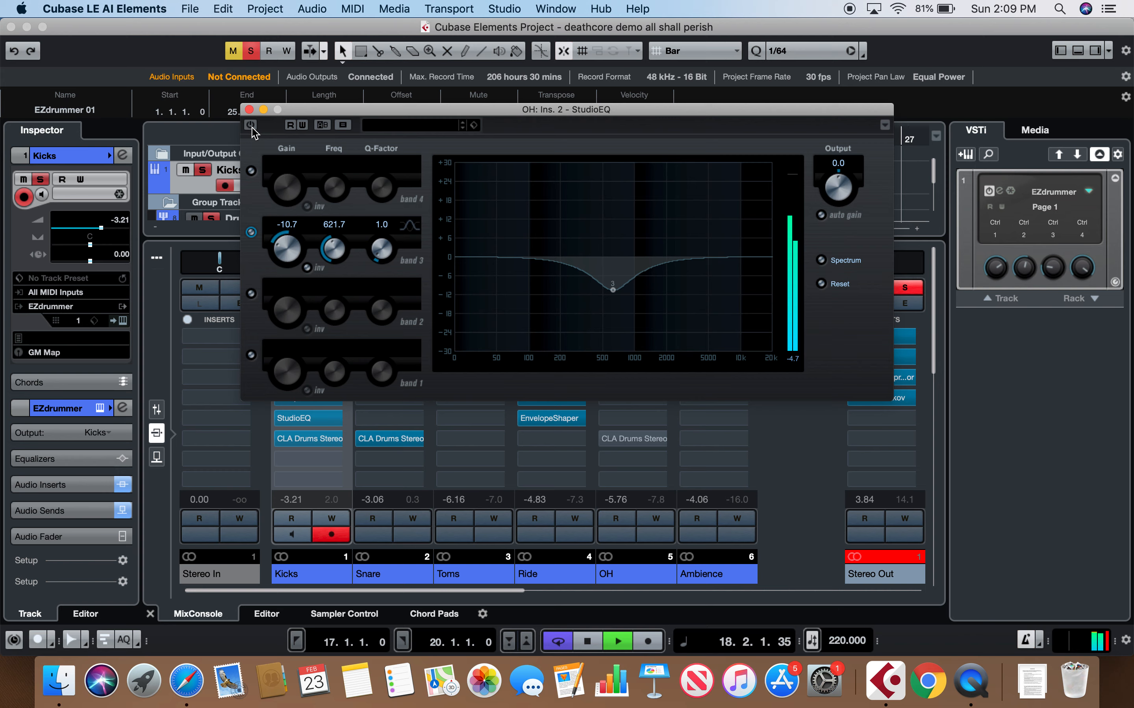
{"action": "left_click", "coordinate": [251, 126]}
{"action": "key", "text": "space"}
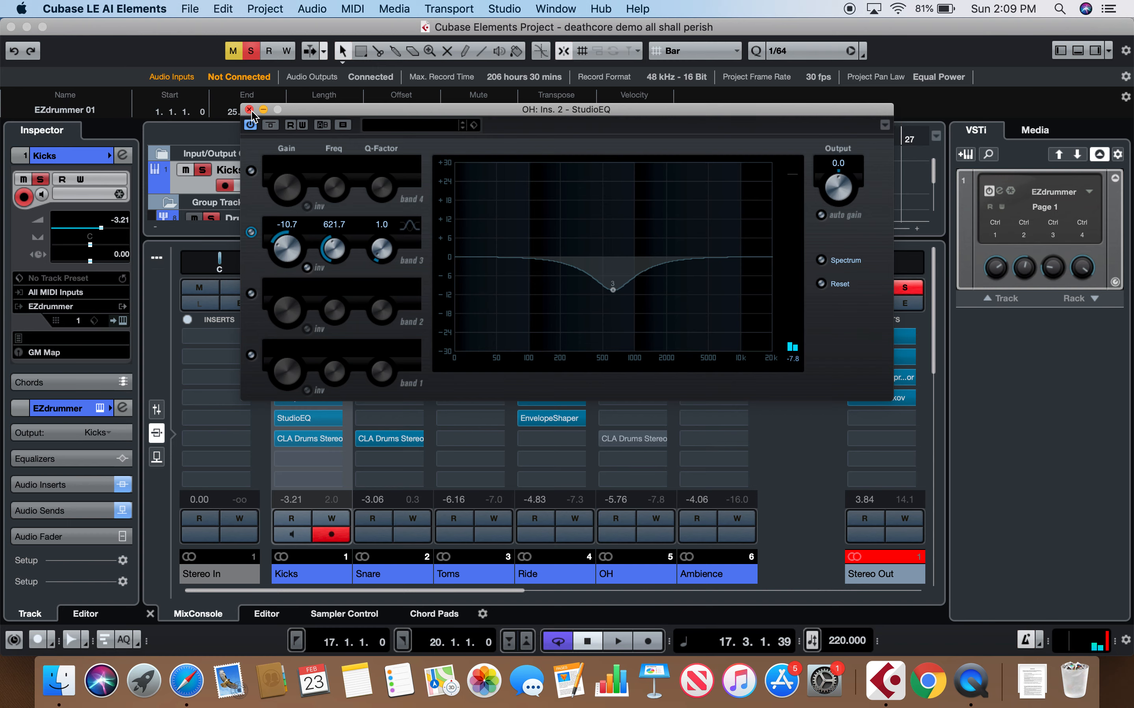
{"action": "left_click", "coordinate": [249, 109]}
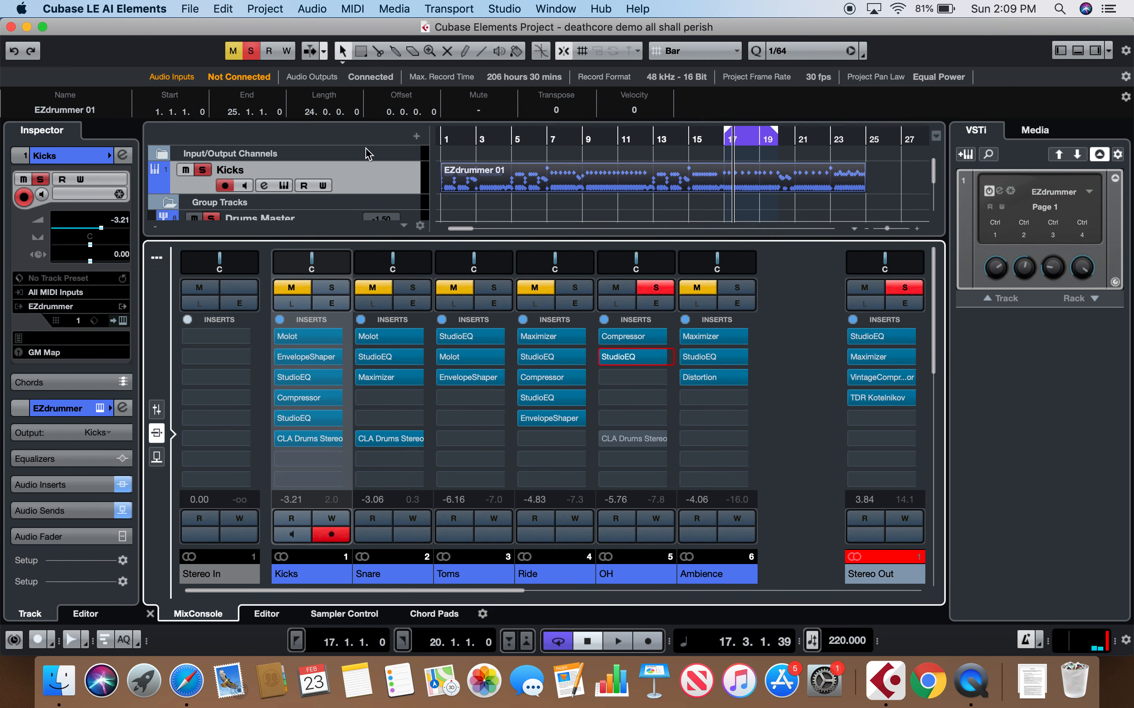
- Open the OH channel's CLA Drums Stereo, compare the overheads with it active and deactivated during playback, and close its editor with it active
{"action": "double_click", "coordinate": [640, 439]}
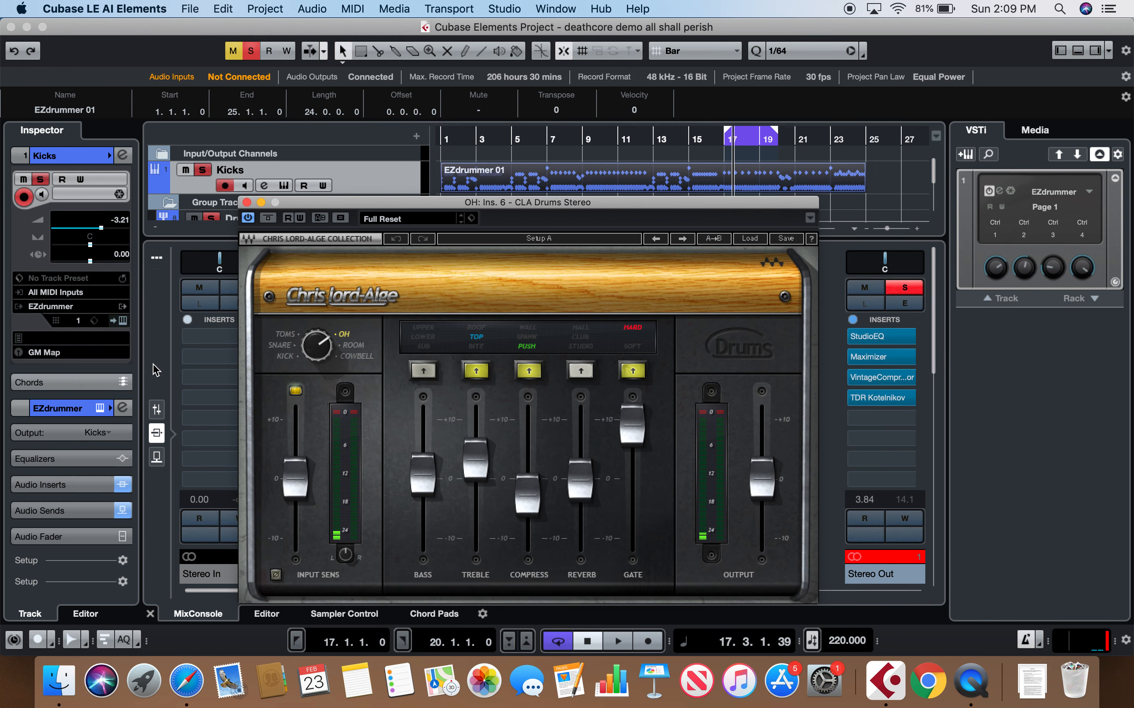
{"action": "key", "text": "space"}
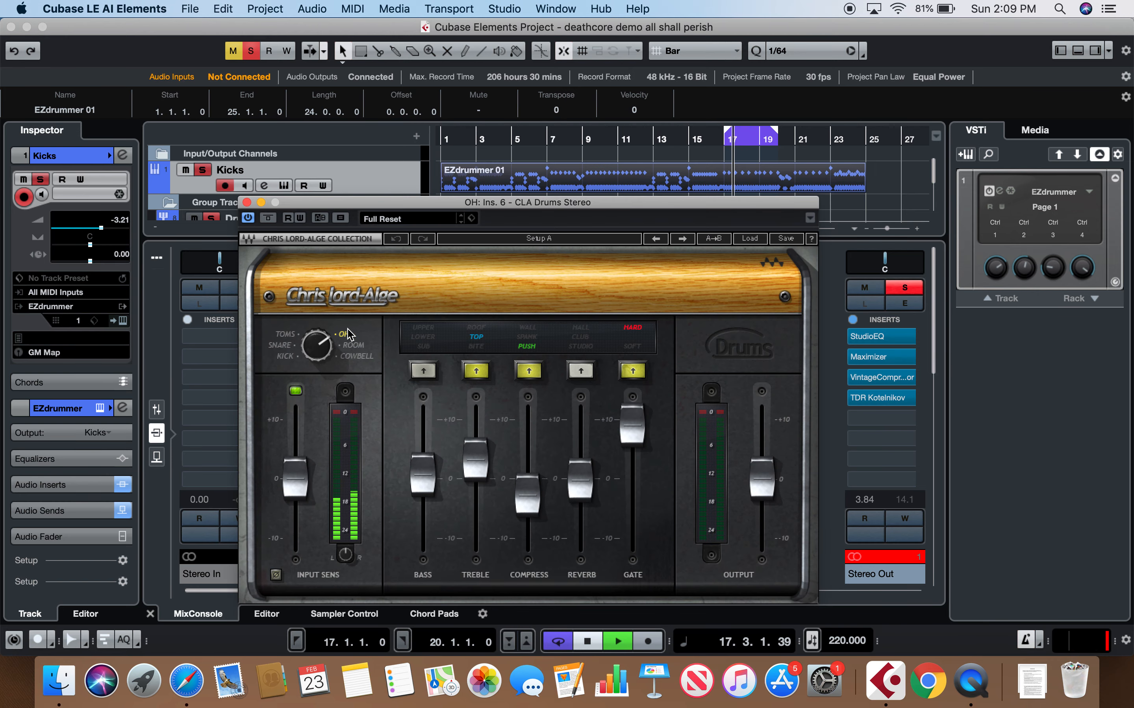
{"action": "left_click", "coordinate": [249, 218]}
{"action": "left_click", "coordinate": [249, 219]}
{"action": "key", "text": "space"}
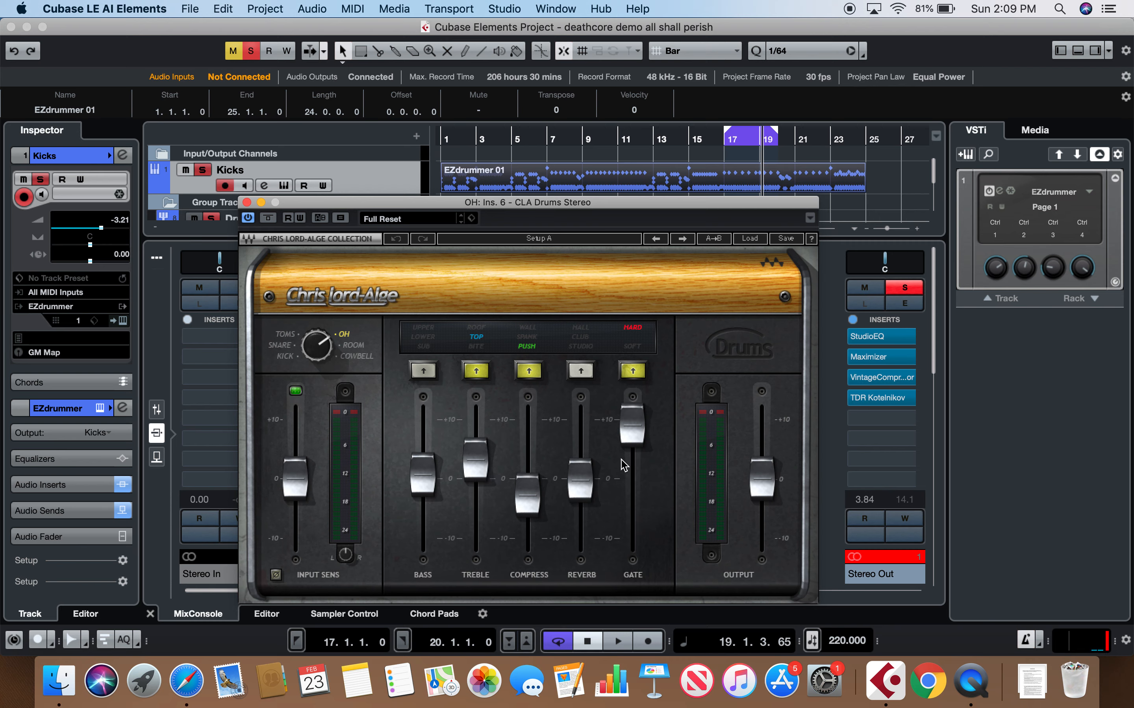
{"action": "left_click", "coordinate": [248, 201]}
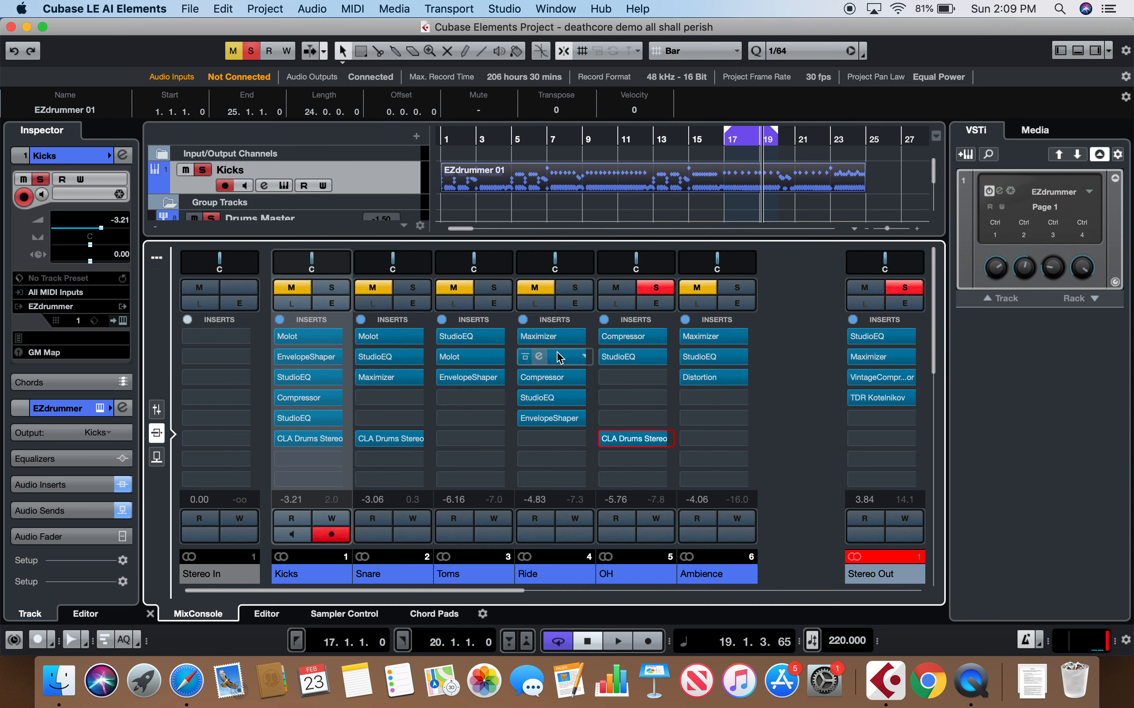
- Mute OH, solo Ambience, and extend the cycle range to start at bar 1 with the playback position at the project start
{"action": "left_click", "coordinate": [617, 290]}
{"action": "left_click", "coordinate": [737, 287]}
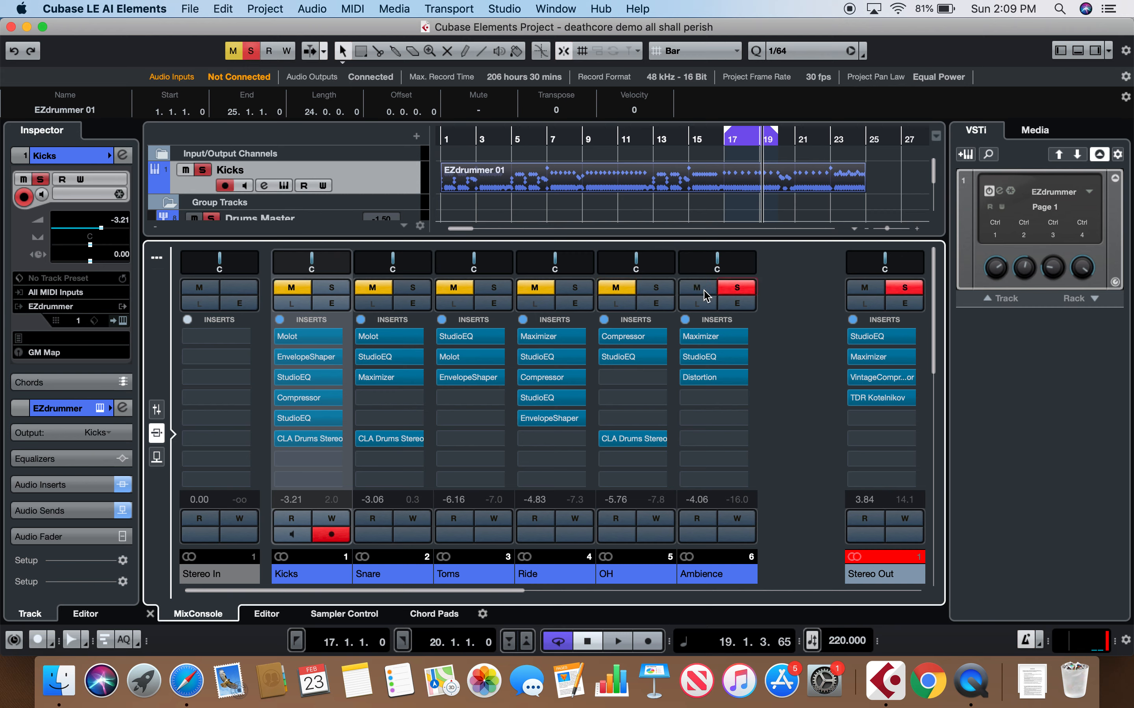
{"action": "left_click_drag", "start_coordinate": [726, 138], "coordinate": [349, 149]}
{"action": "left_click_drag", "start_coordinate": [524, 140], "coordinate": [210, 157]}
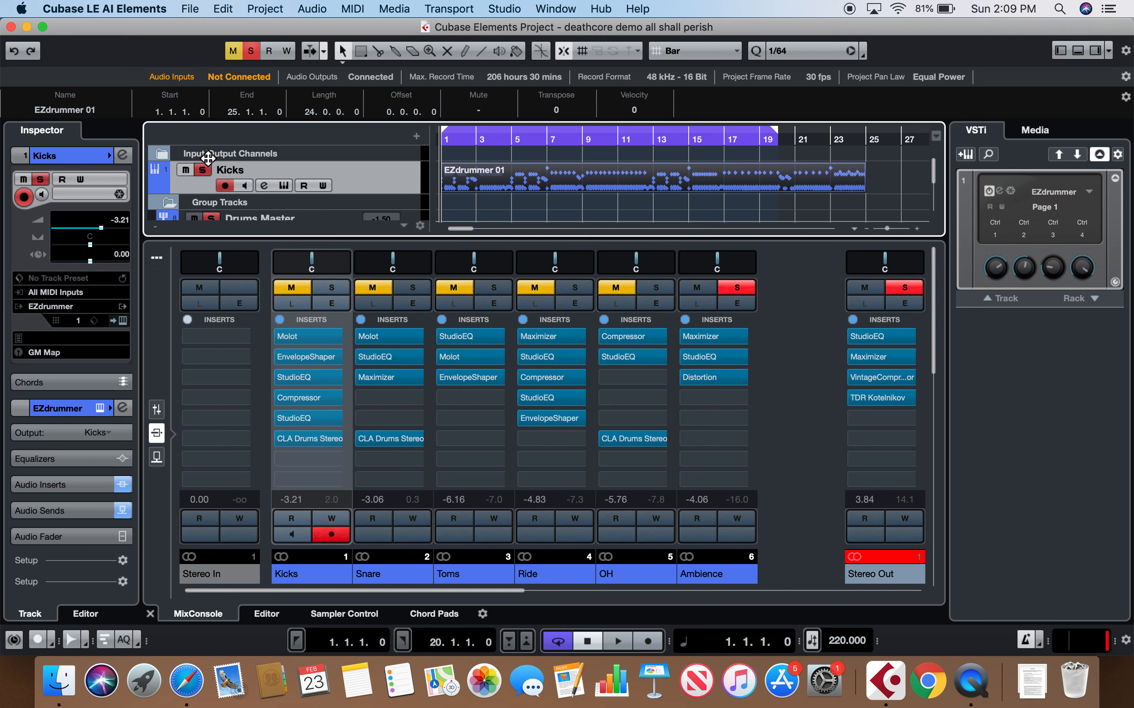
- Play the soloed Ambience channel and bypass its StudioEQ, Distortion and Maximizer inserts, finishing with playback stopped
{"action": "key", "text": "space"}
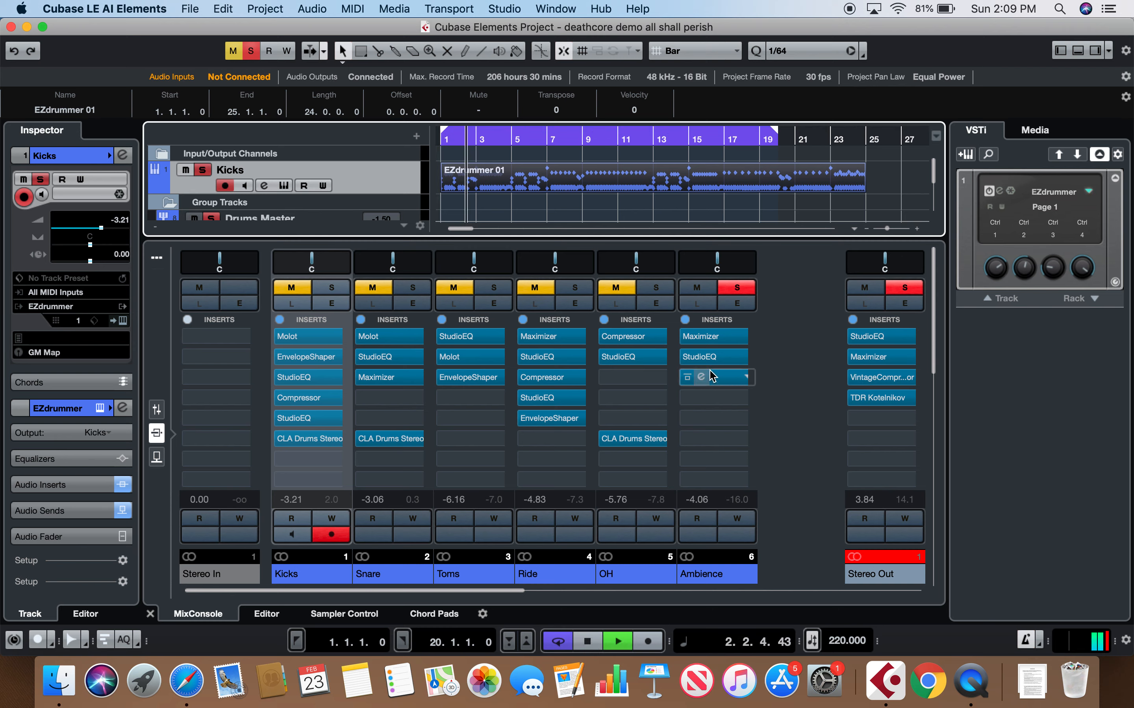
{"action": "left_click", "coordinate": [688, 357]}
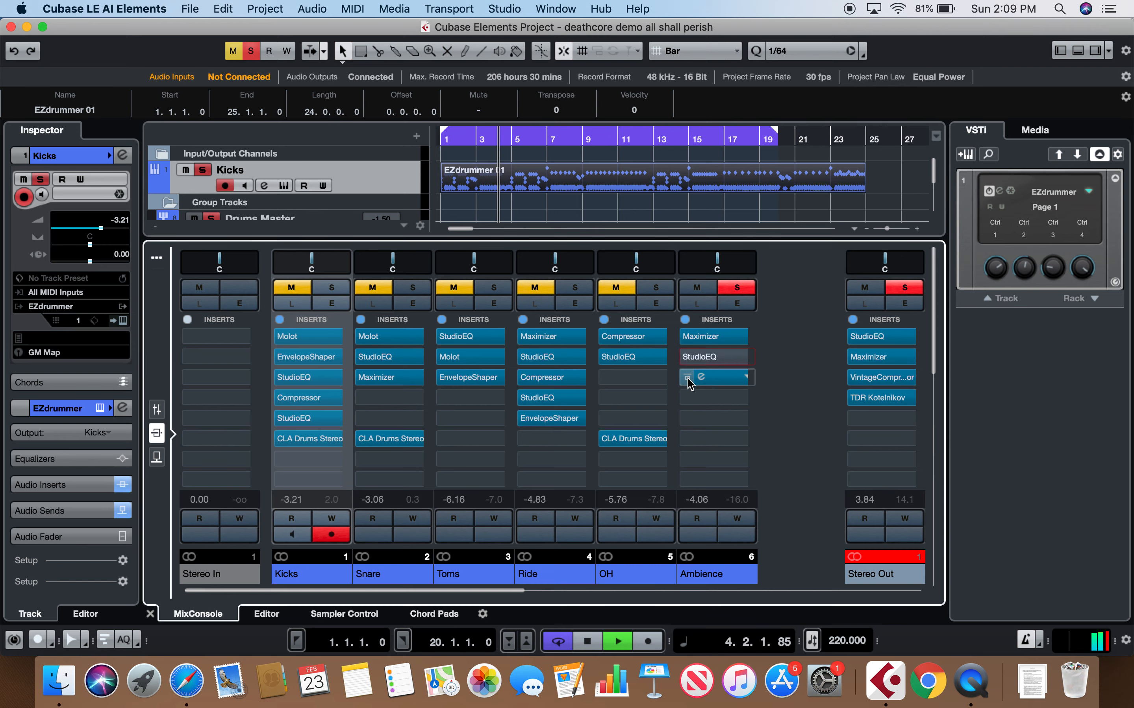
{"action": "left_click", "coordinate": [687, 377]}
{"action": "left_click", "coordinate": [687, 342]}
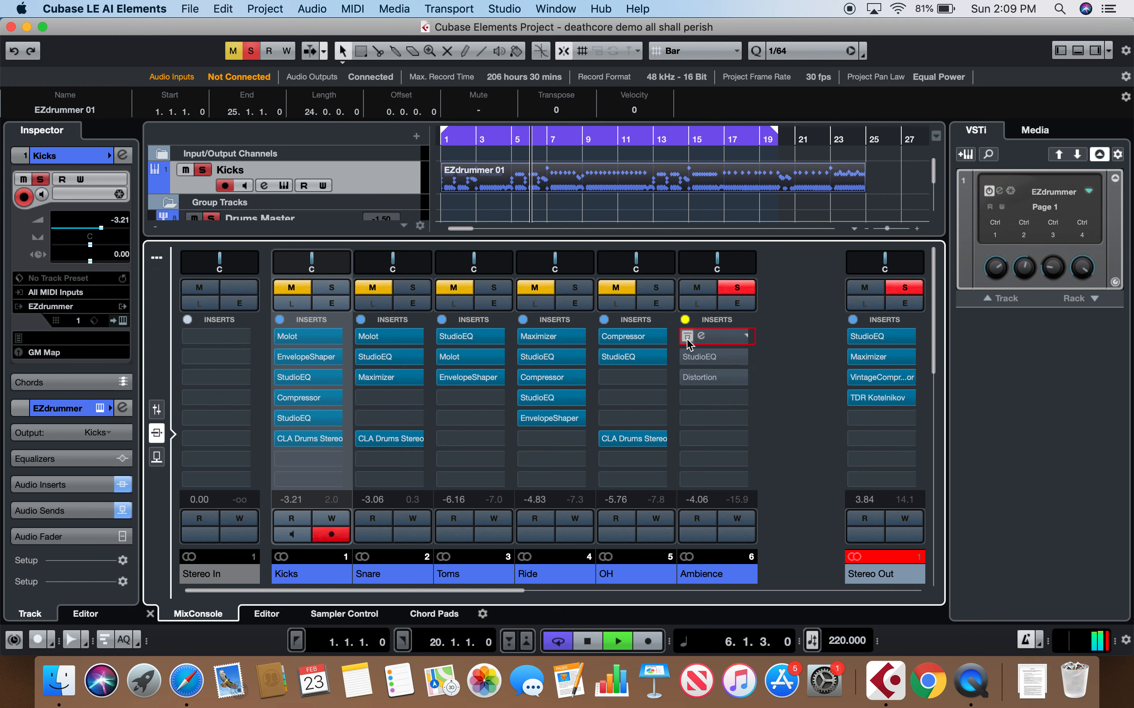
{"action": "key", "text": "space"}
- Reactivate the Ambience channel's Maximizer, compare the sound with it active and deactivated during playback, and close its editor with it active
{"action": "left_click", "coordinate": [687, 339]}
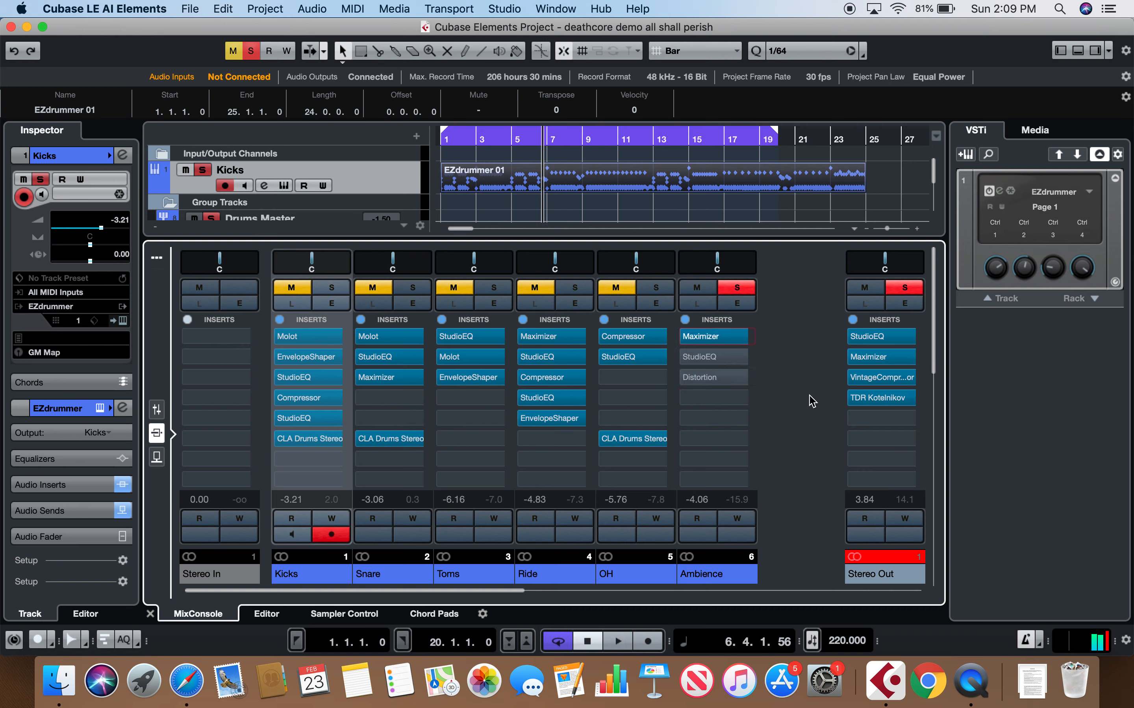
{"action": "mouse_move", "coordinate": [737, 364]}
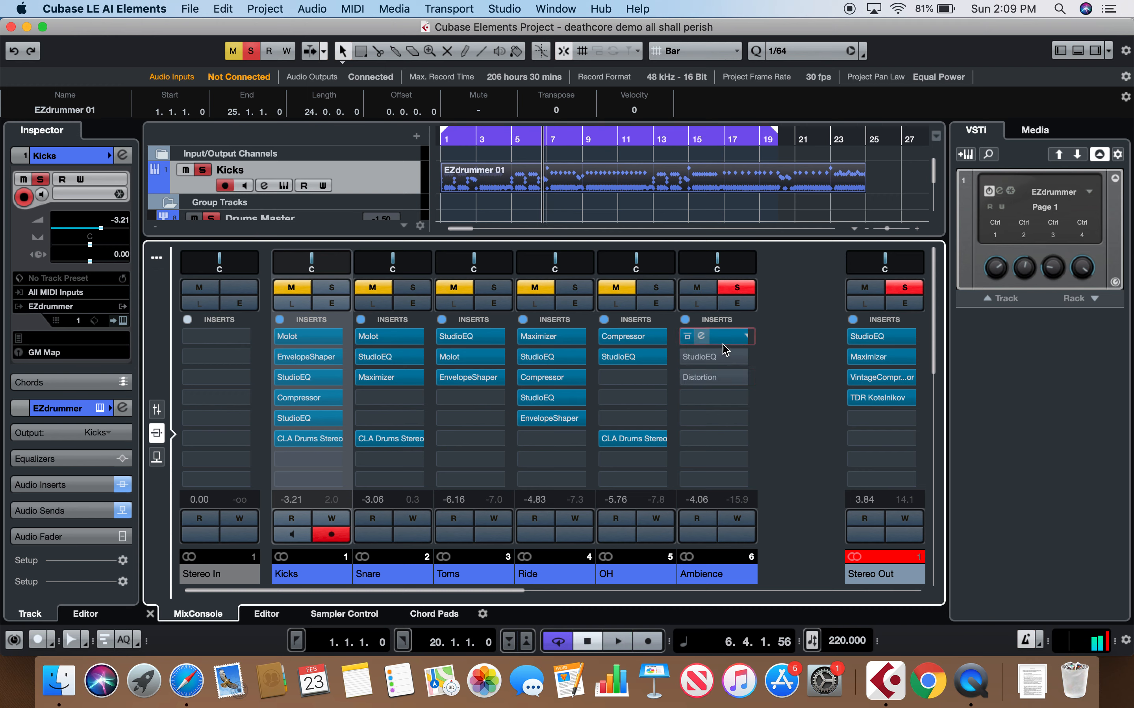
{"action": "left_click", "coordinate": [723, 341]}
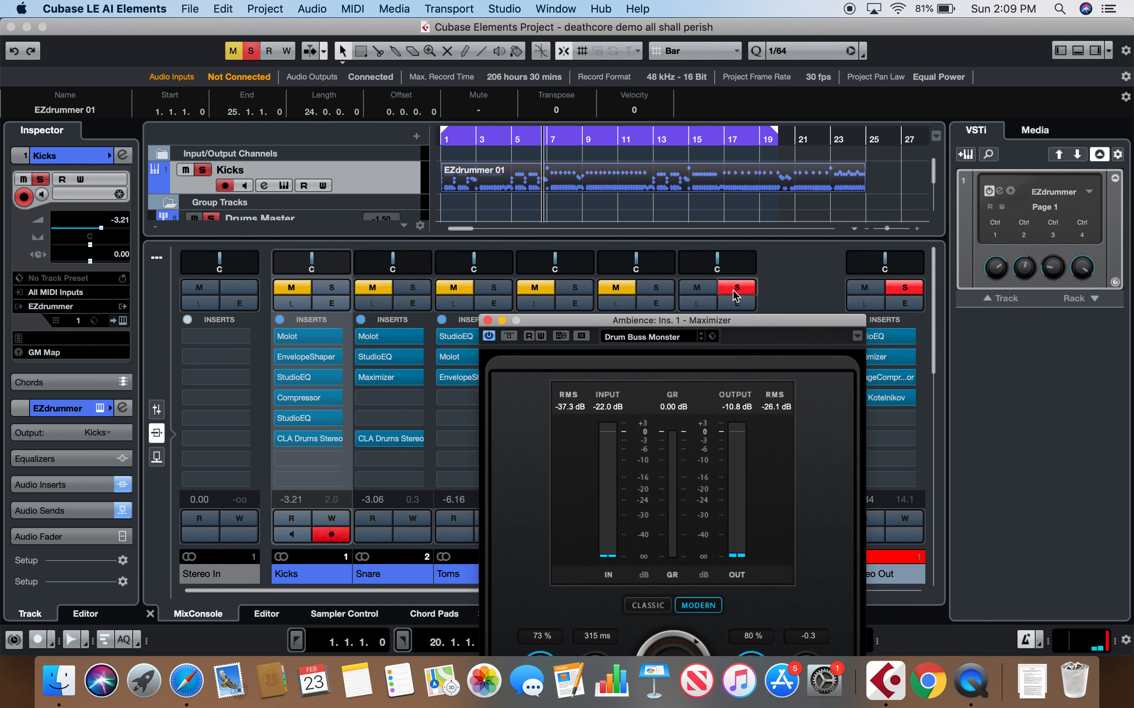
{"action": "left_click_drag", "start_coordinate": [740, 322], "coordinate": [704, 181]}
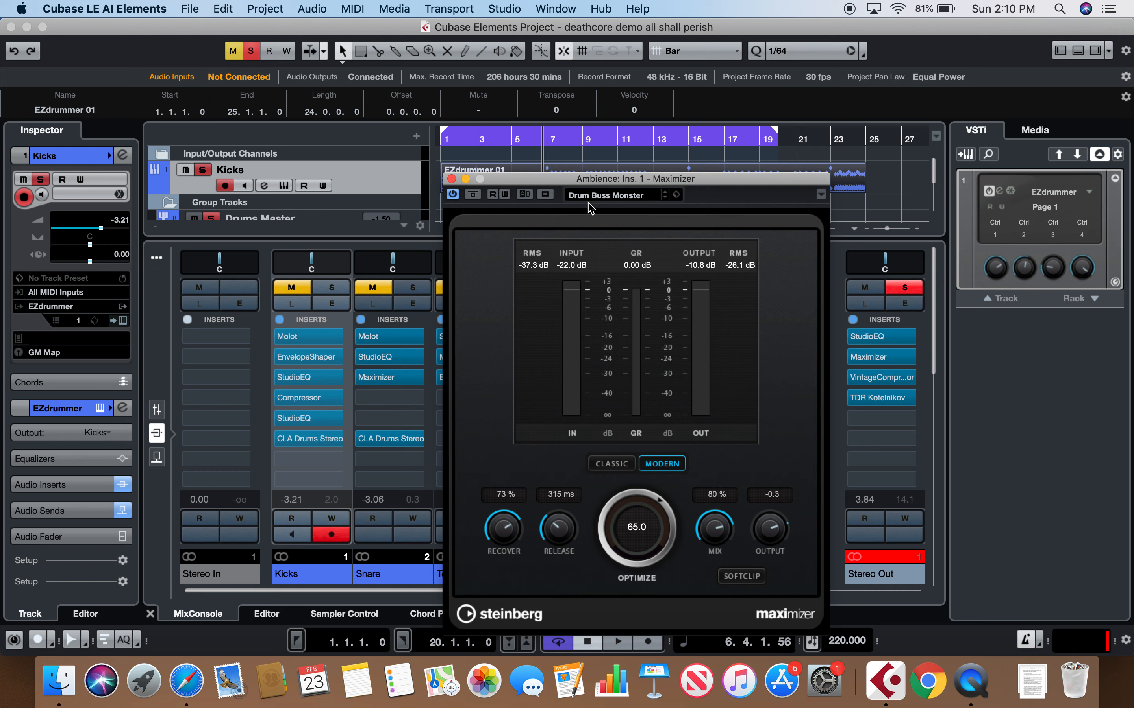
{"action": "key", "text": "space"}
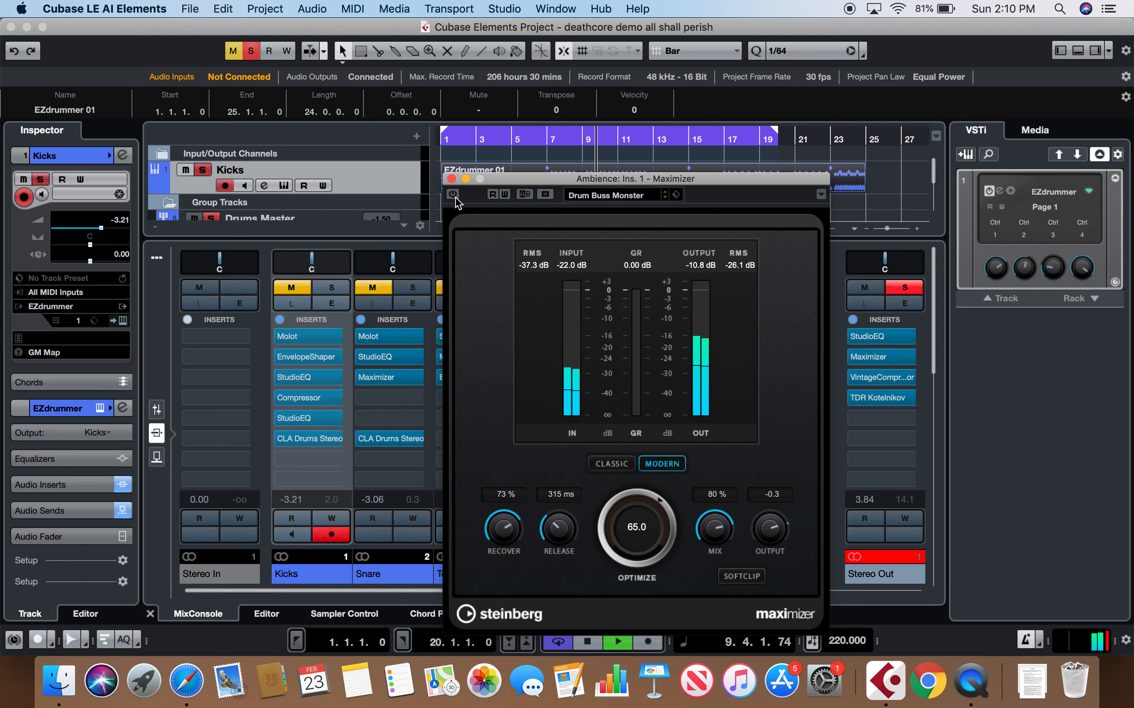
{"action": "key", "text": "space"}
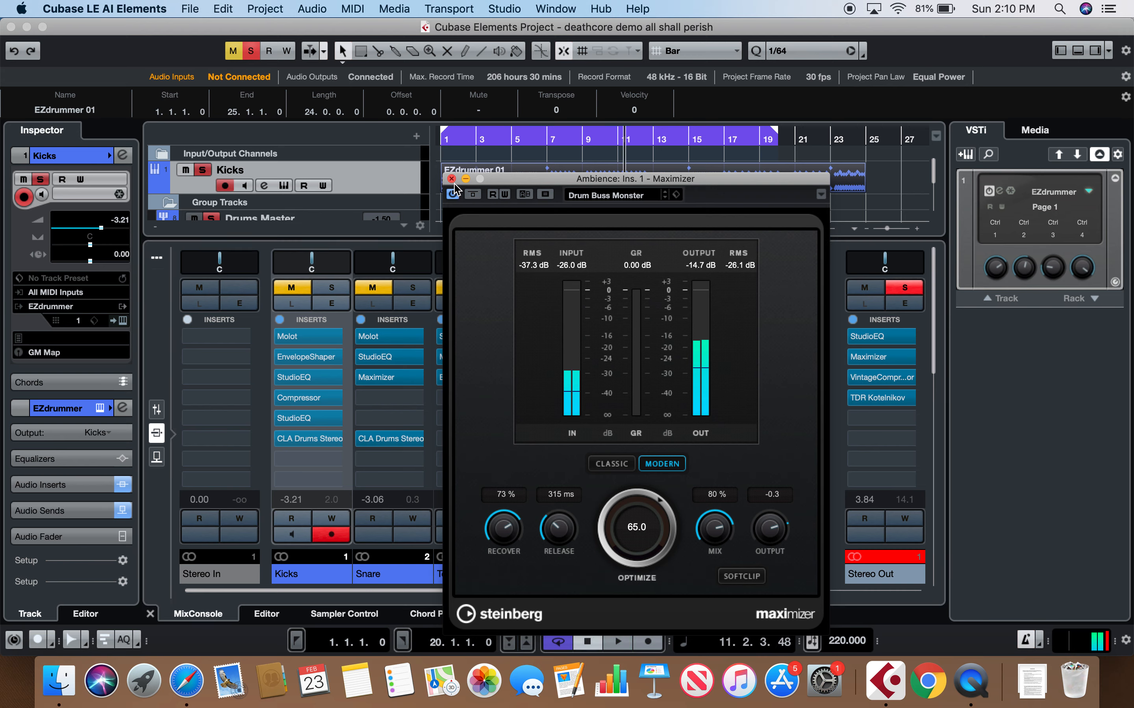
{"action": "left_click", "coordinate": [451, 179]}
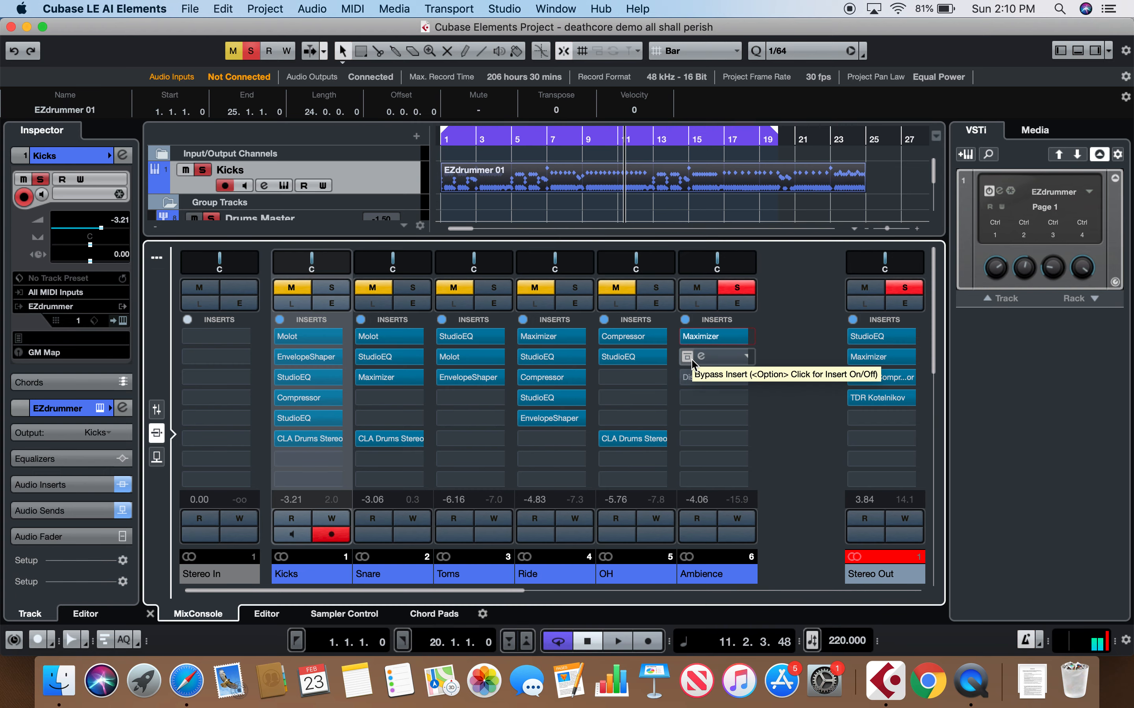
- Open the Ambience channel's StudioEQ, compare the sound with it active and deactivated during playback, and close its editor with the EQ active
{"action": "left_click", "coordinate": [716, 358]}
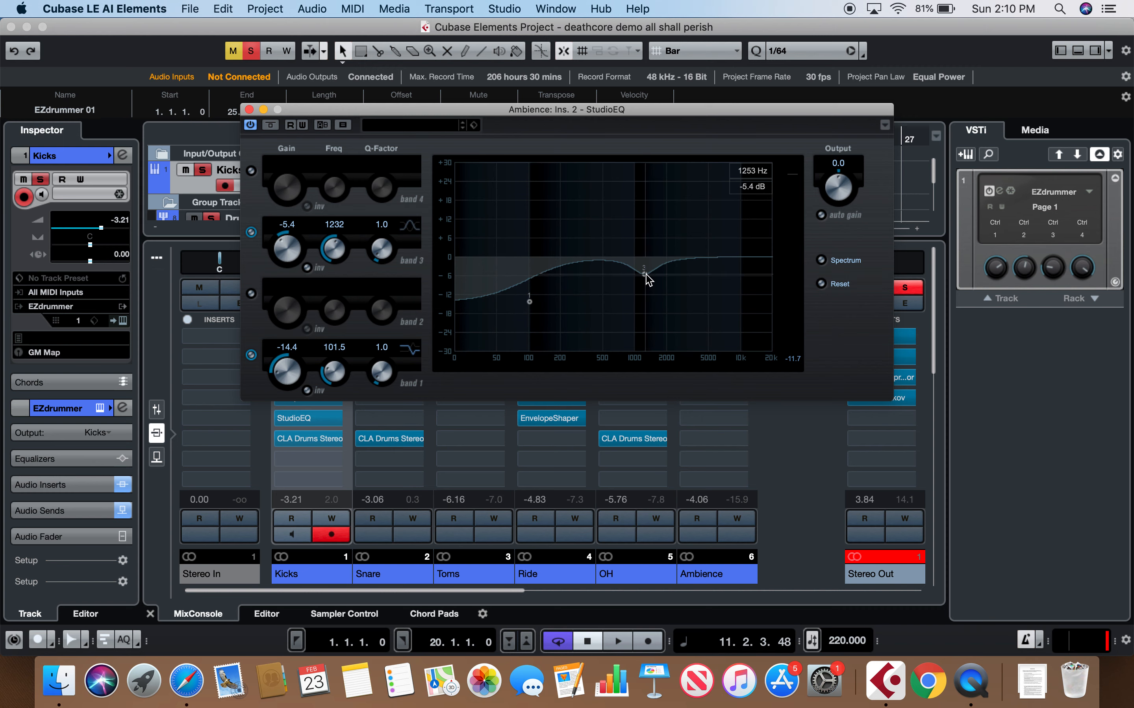
{"action": "key", "text": "space"}
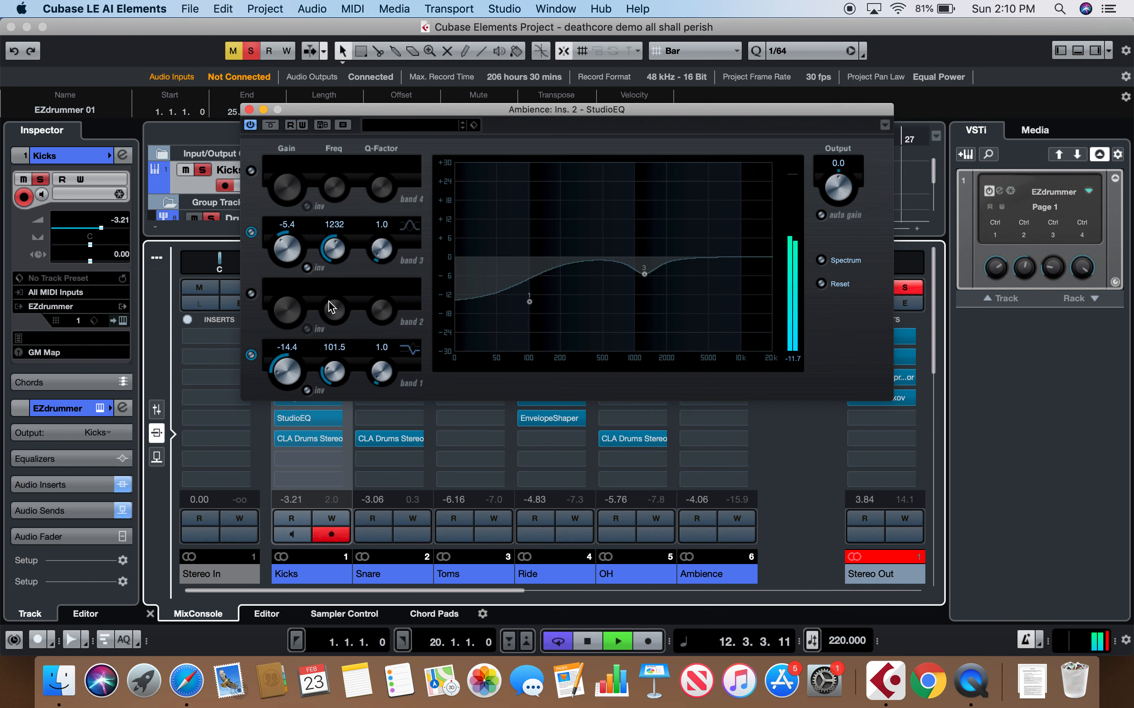
{"action": "left_click", "coordinate": [251, 125]}
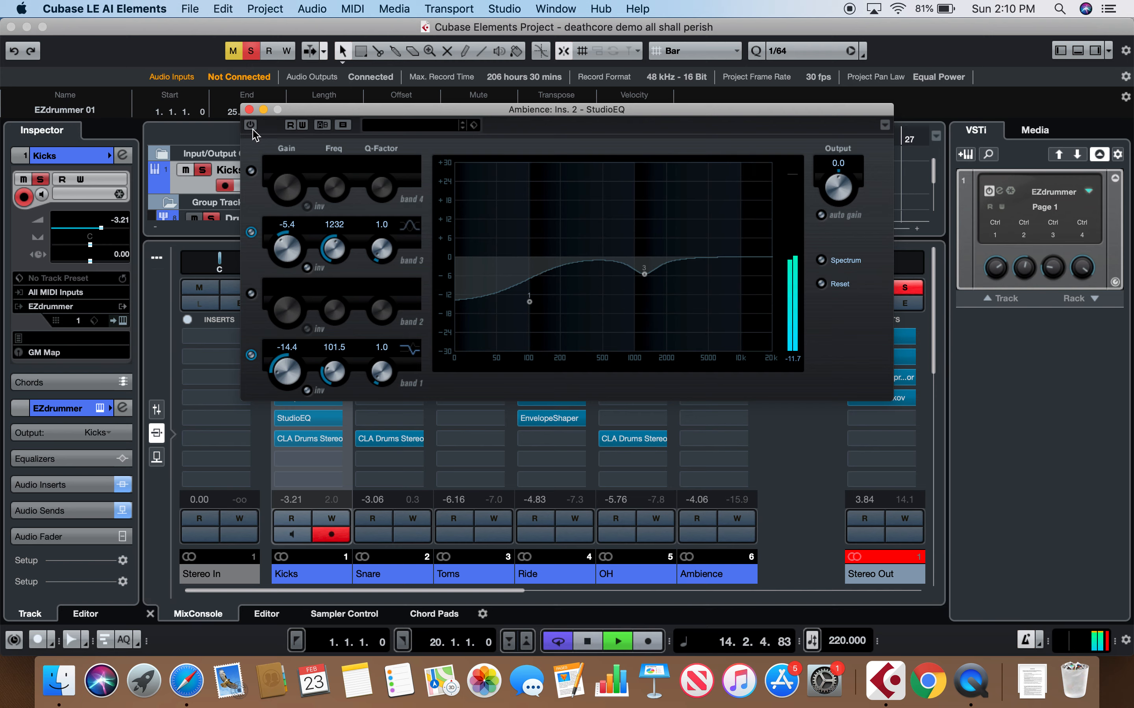
{"action": "left_click", "coordinate": [251, 125]}
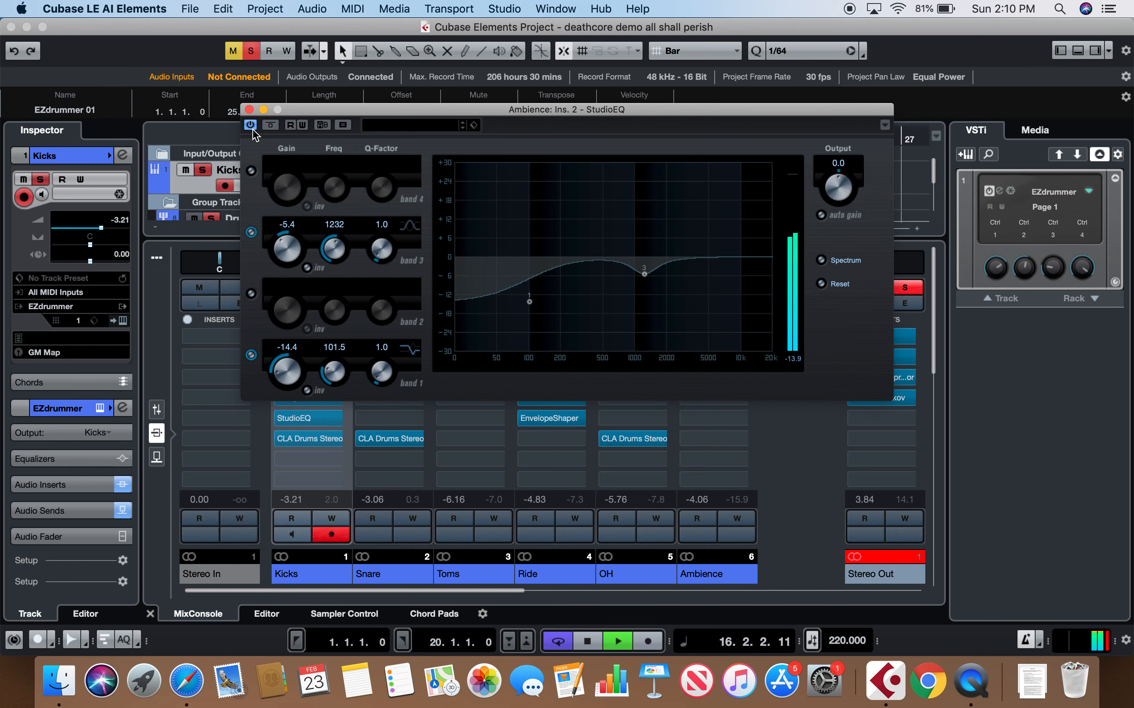
{"action": "key", "text": "space"}
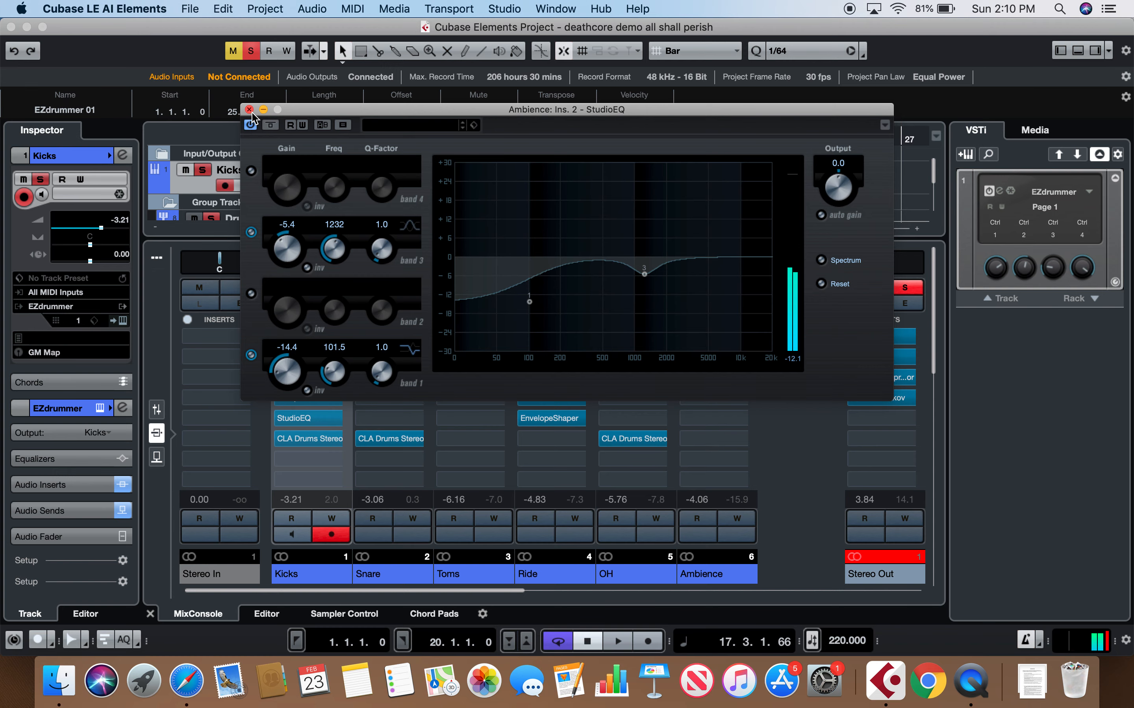
{"action": "left_click", "coordinate": [249, 109]}
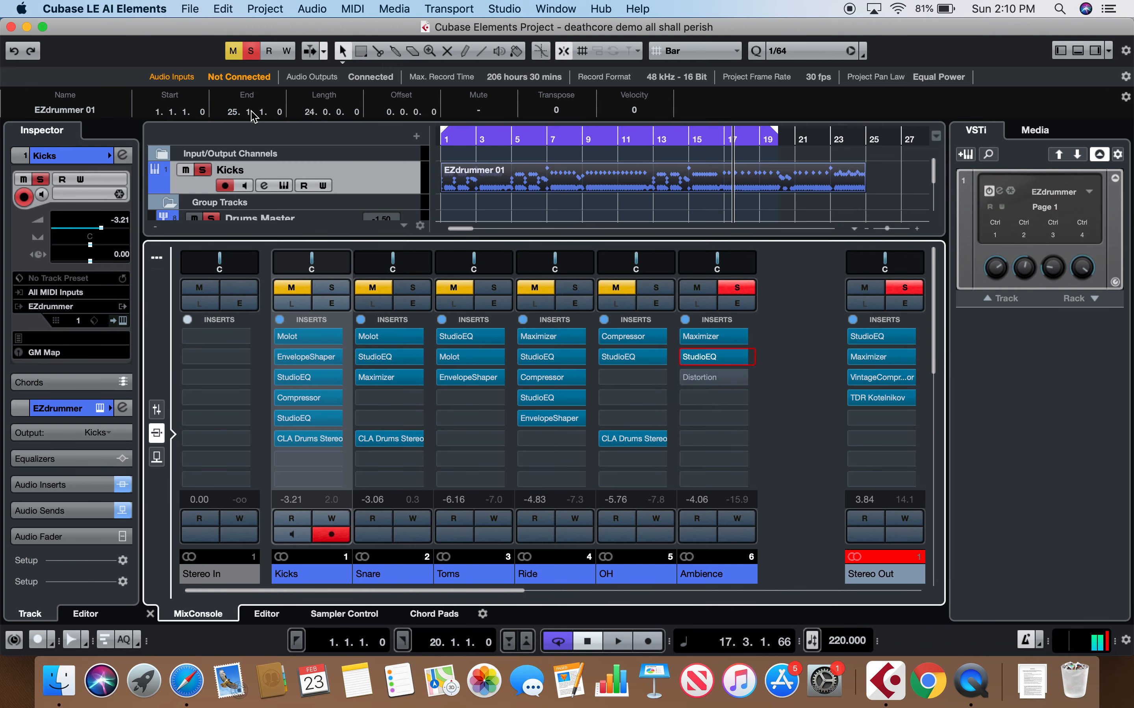
- Reactivate the Ambience channel's Distortion, compare the sound with it active and deactivated during playback, and close its editor with it active
{"action": "left_click", "coordinate": [690, 381]}
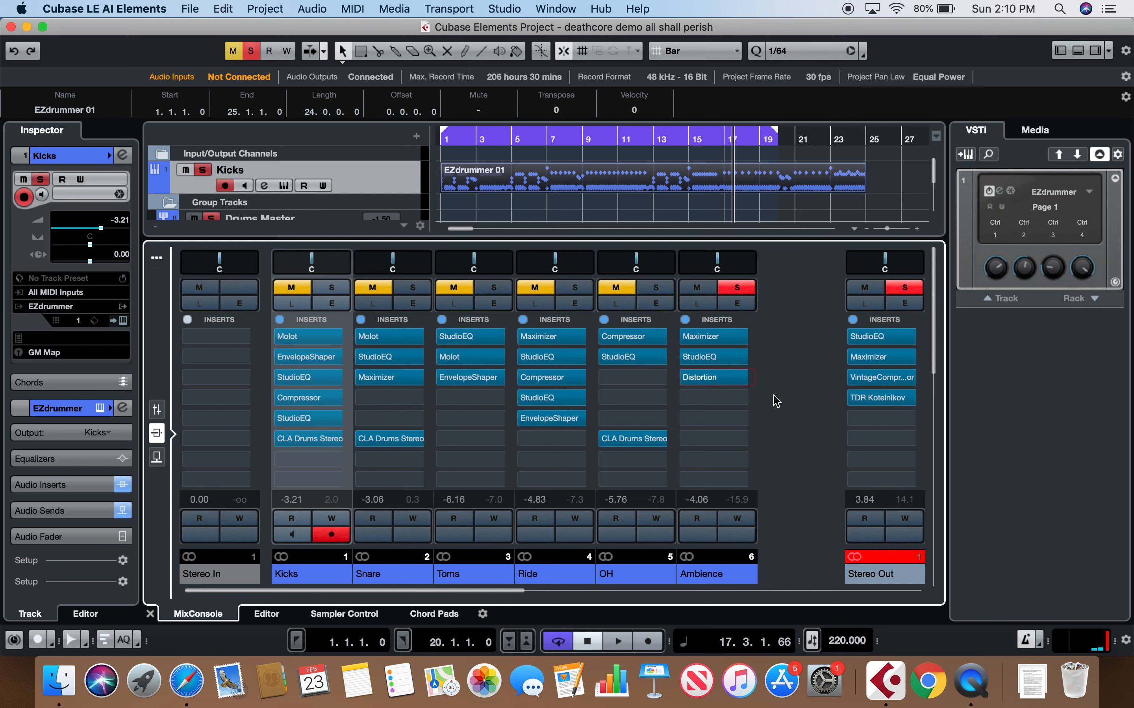
{"action": "double_click", "coordinate": [730, 382]}
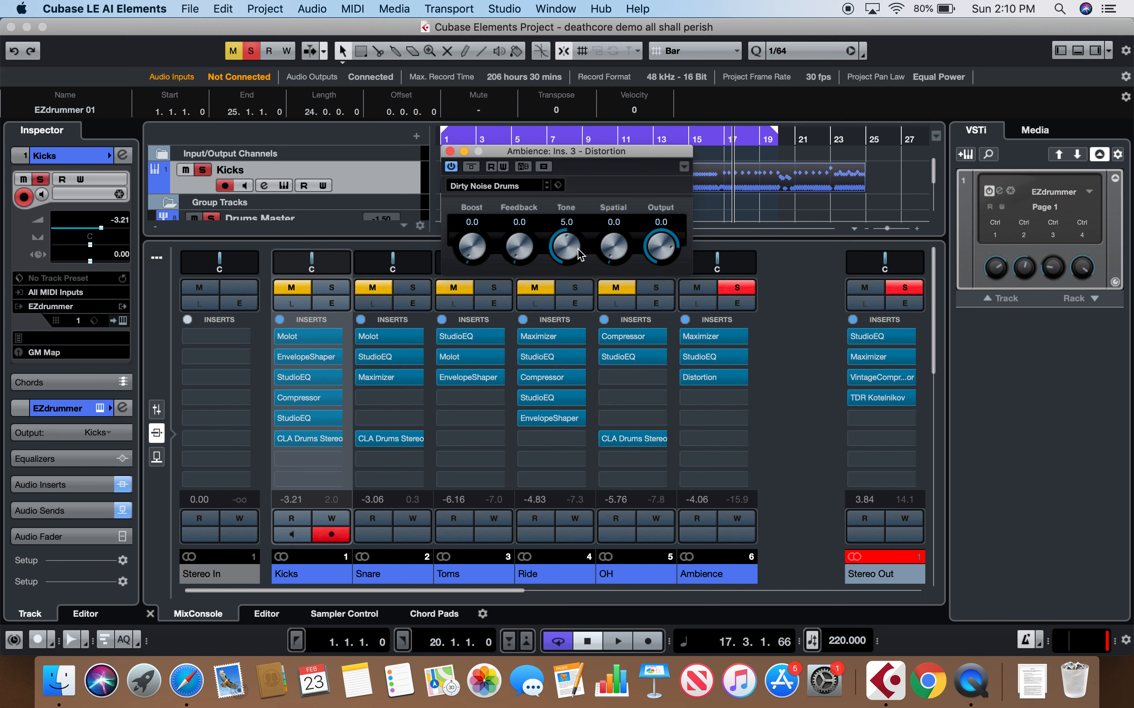
{"action": "key", "text": "space"}
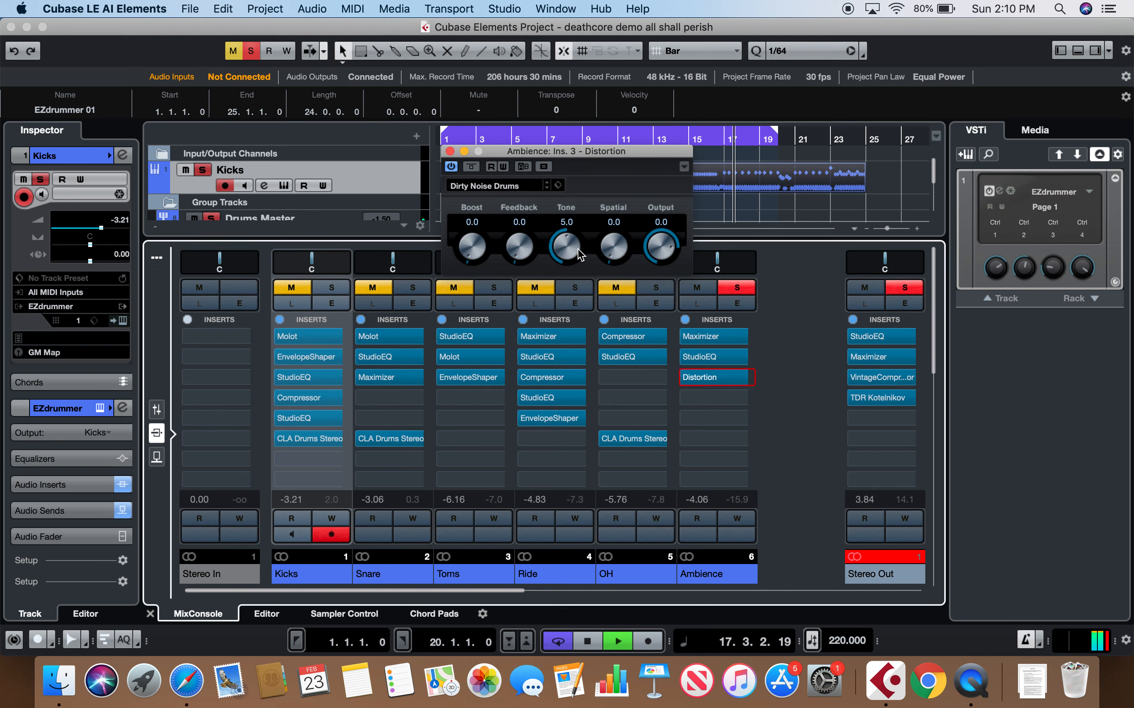
{"action": "left_click", "coordinate": [452, 168]}
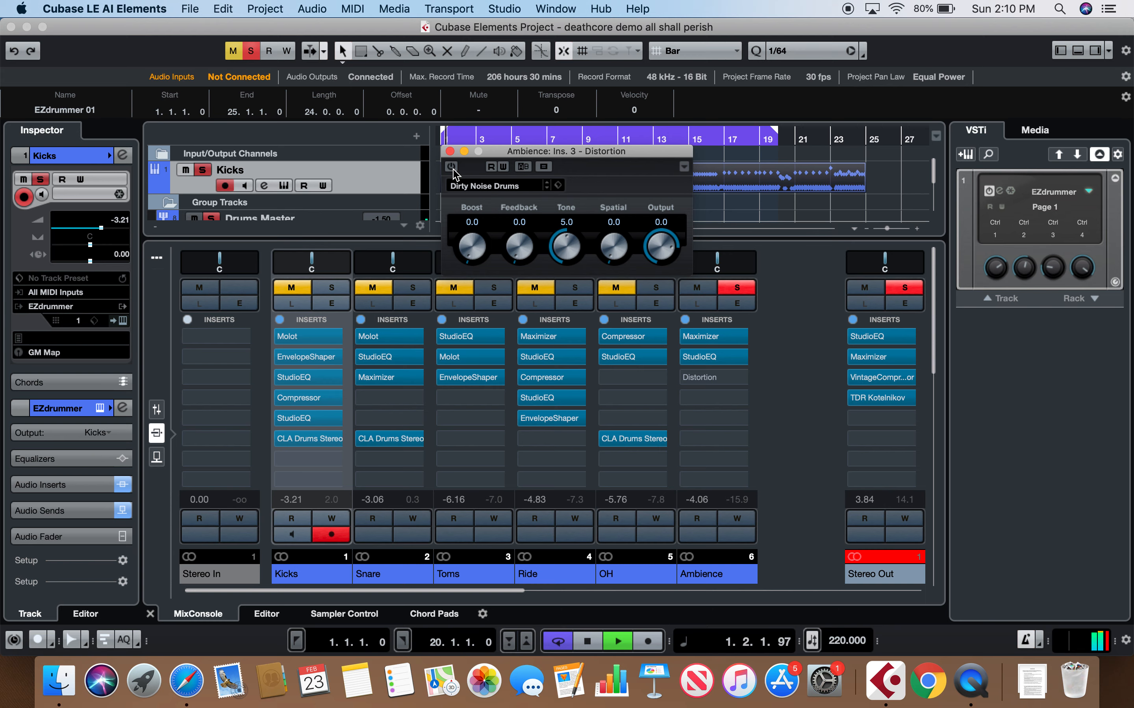
{"action": "left_click", "coordinate": [451, 167]}
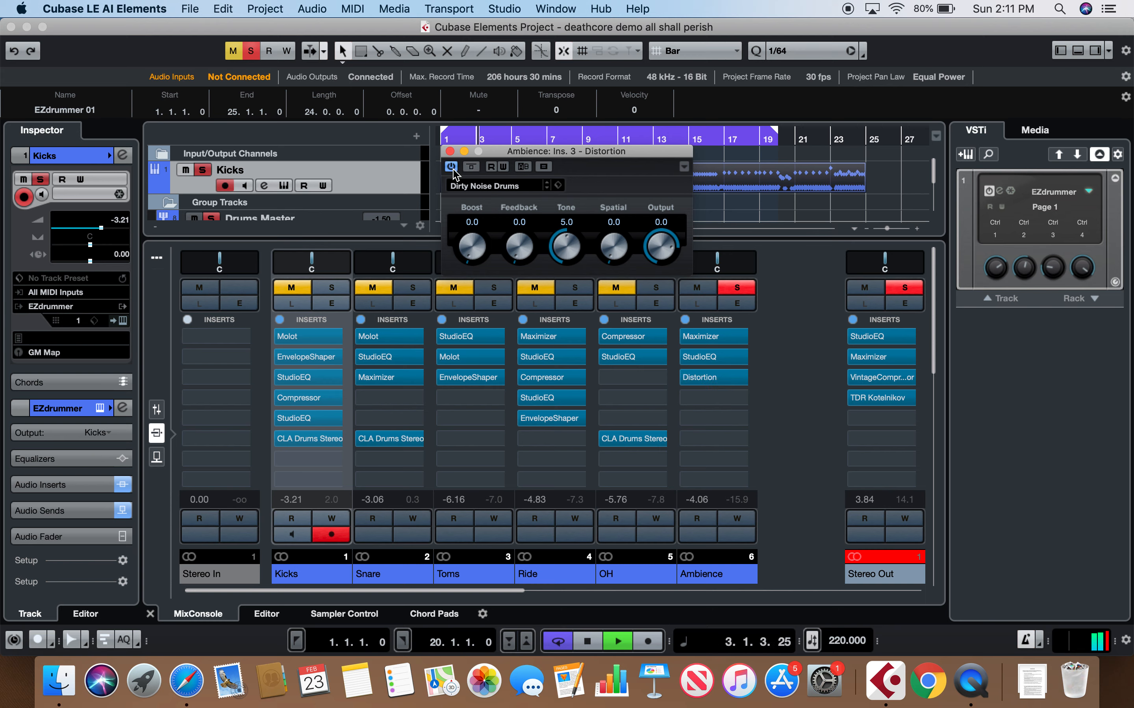
{"action": "key", "text": "space"}
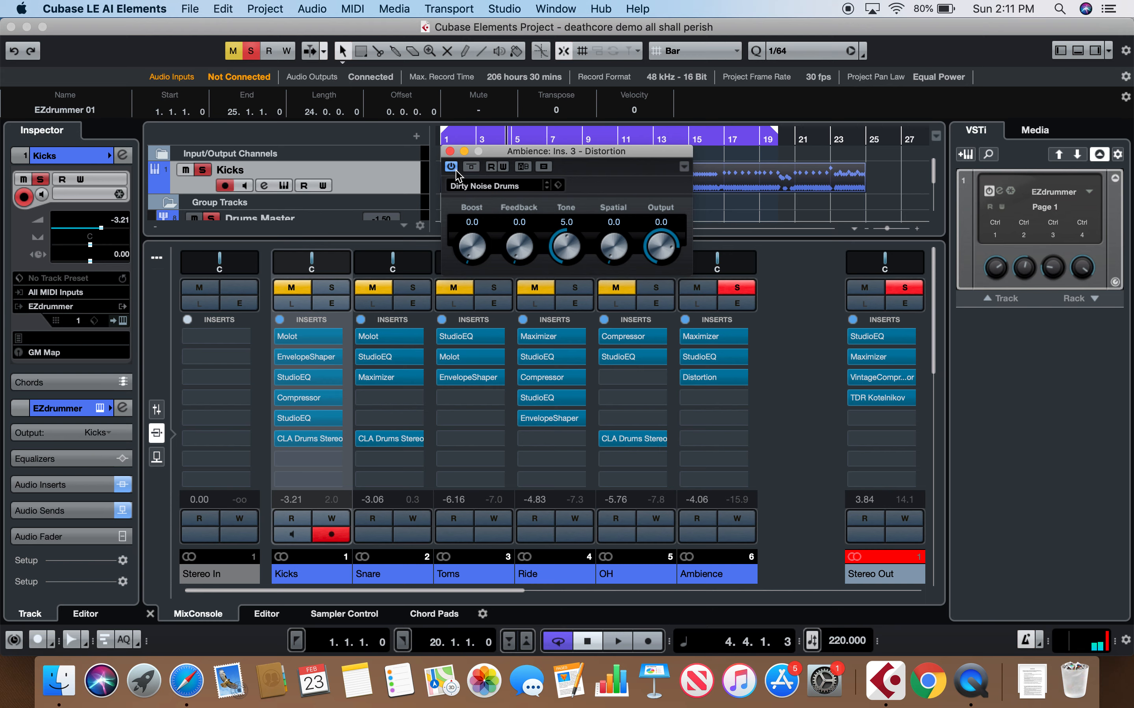
{"action": "left_click", "coordinate": [451, 153]}
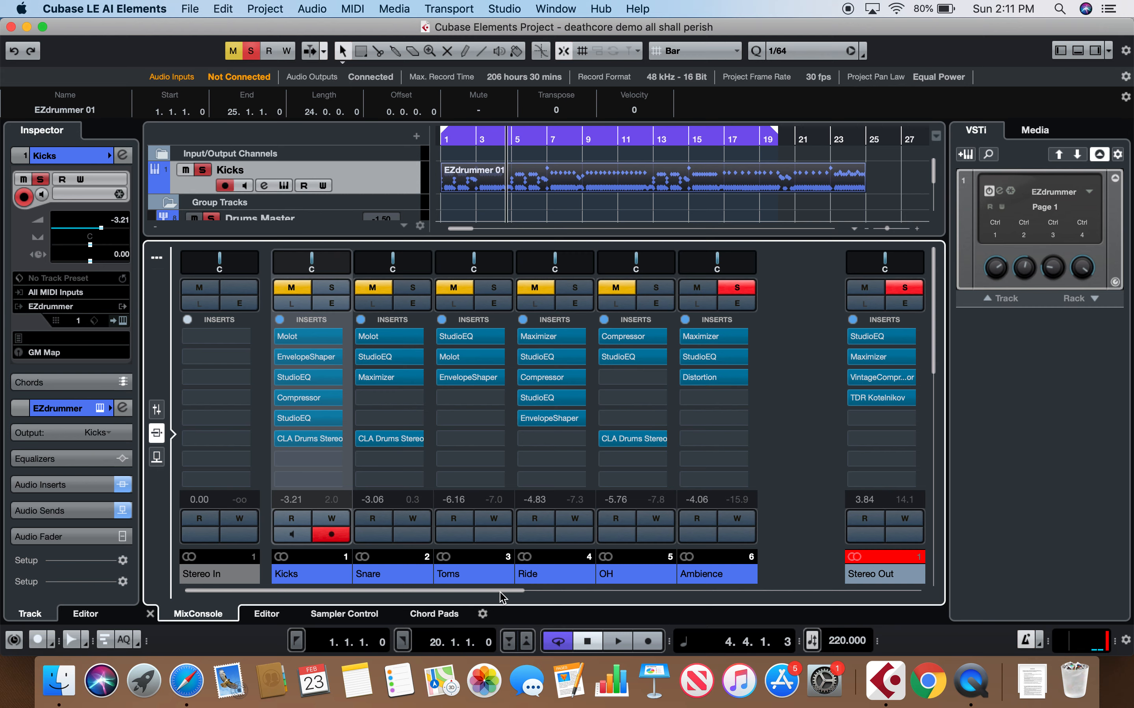
- Solo the Reverb channel and mute Ambience
{"action": "left_click_drag", "start_coordinate": [505, 593], "coordinate": [677, 593]}
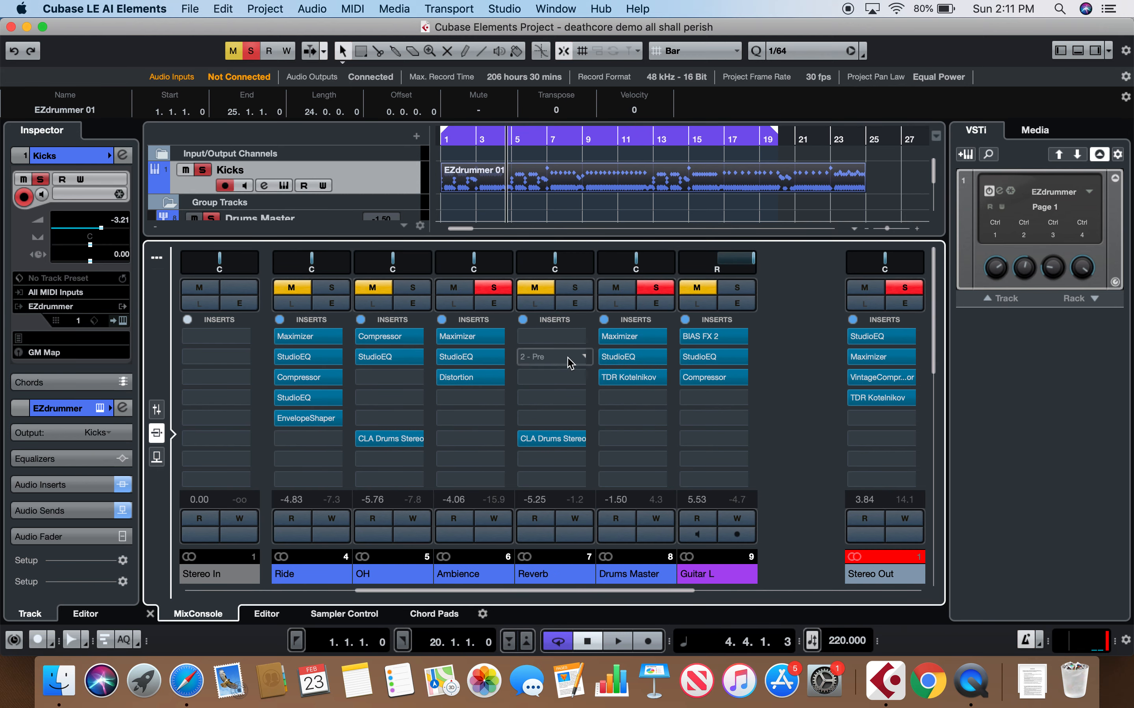
{"action": "left_click", "coordinate": [575, 287]}
{"action": "left_click", "coordinate": [538, 289]}
{"action": "left_click", "coordinate": [469, 289]}
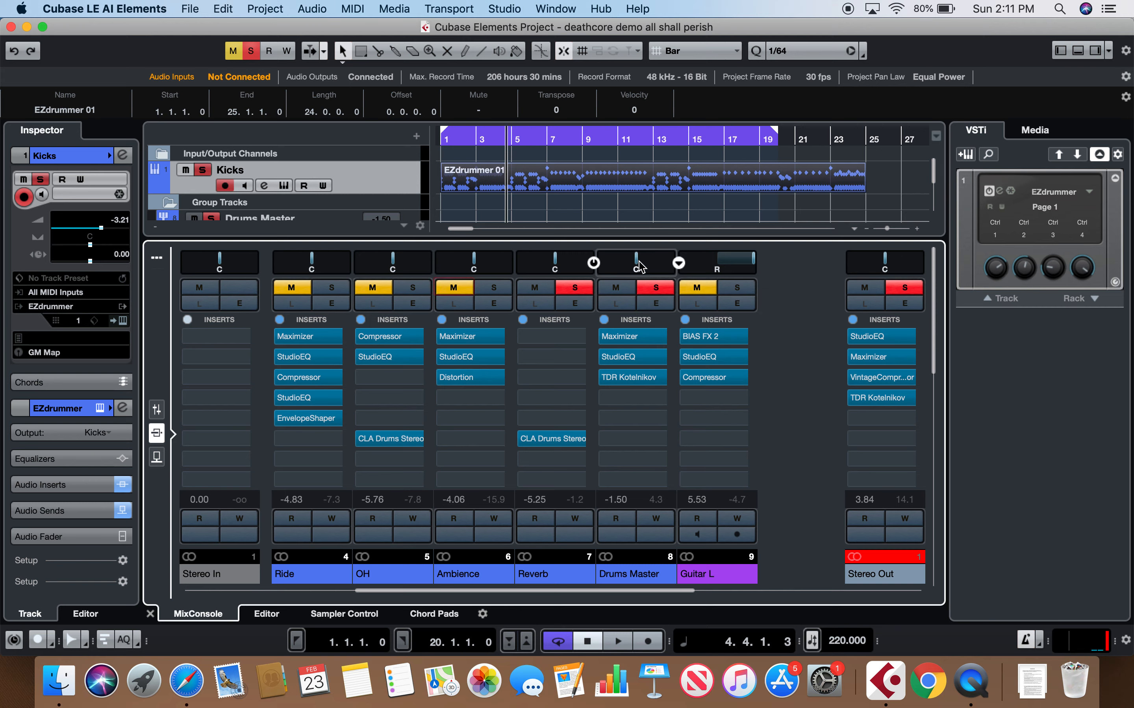
- Compare the Reverb channel with CLA Drums Stereo active and bypassed during playback, inspect the plug-in's settings, and close its editor with it active
{"action": "key", "text": "space"}
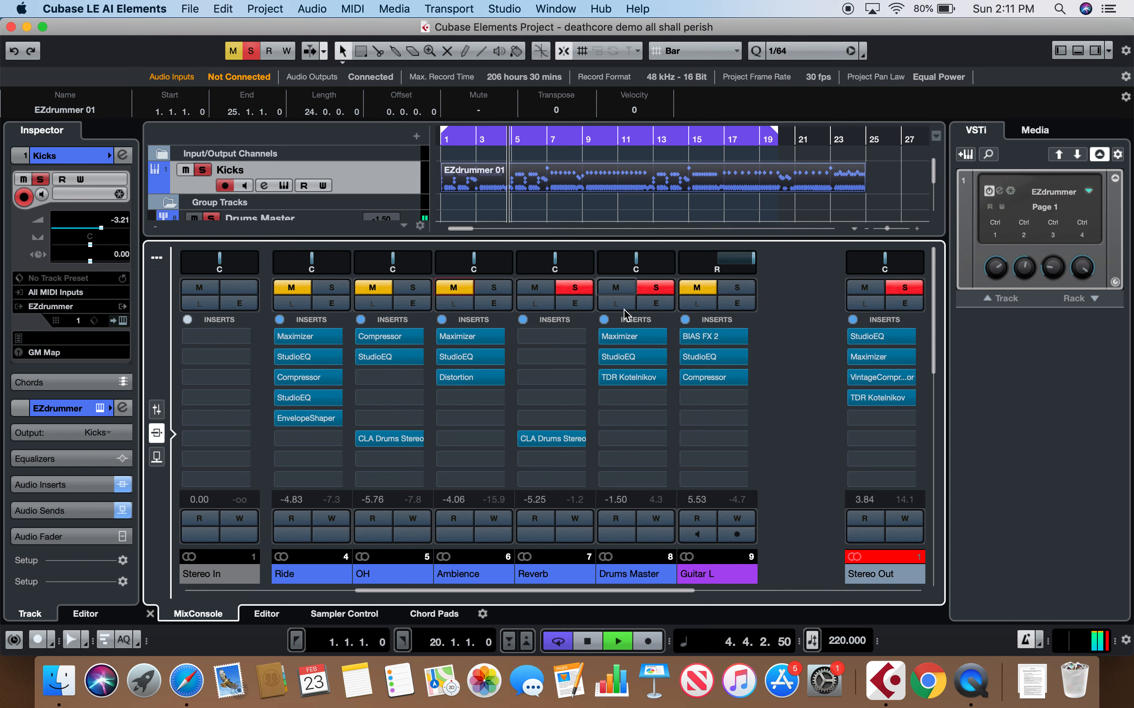
{"action": "left_click", "coordinate": [525, 438]}
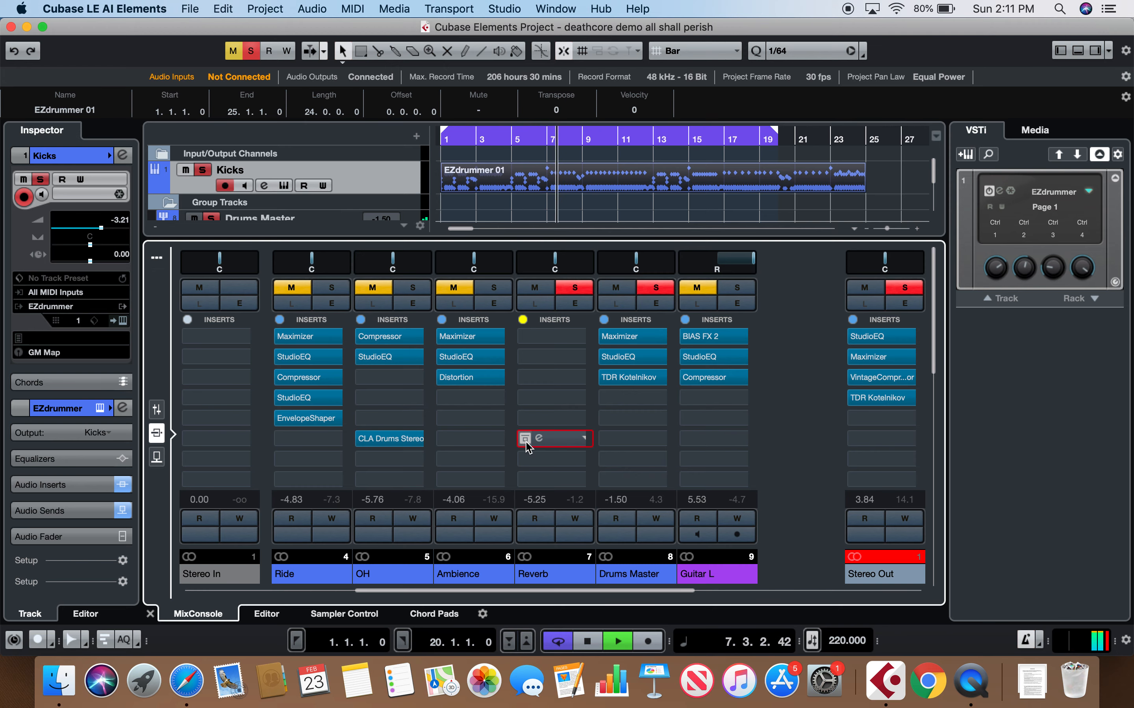
{"action": "left_click", "coordinate": [525, 439]}
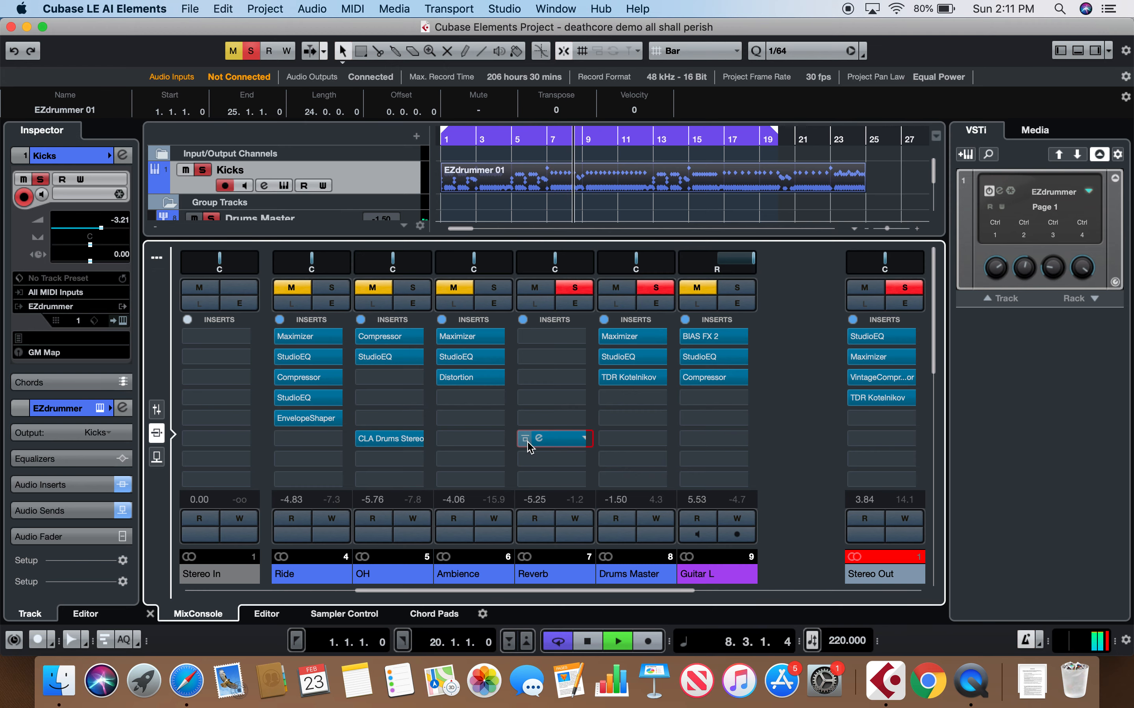
{"action": "left_click", "coordinate": [557, 440]}
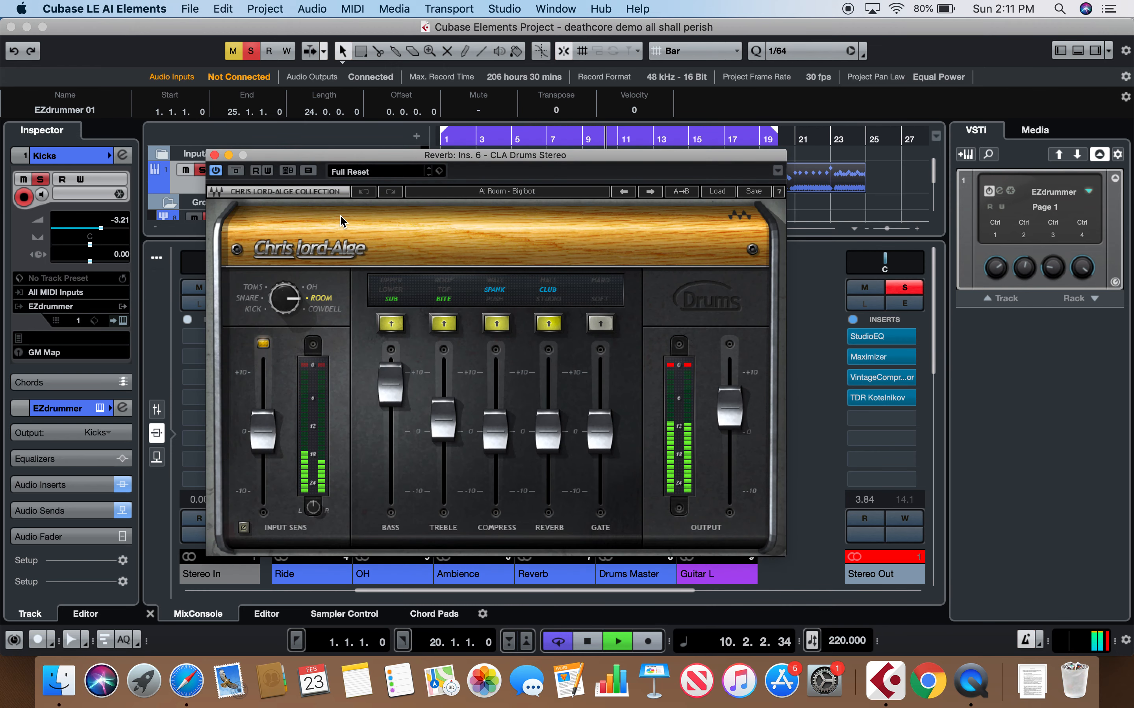
{"action": "left_click", "coordinate": [217, 170]}
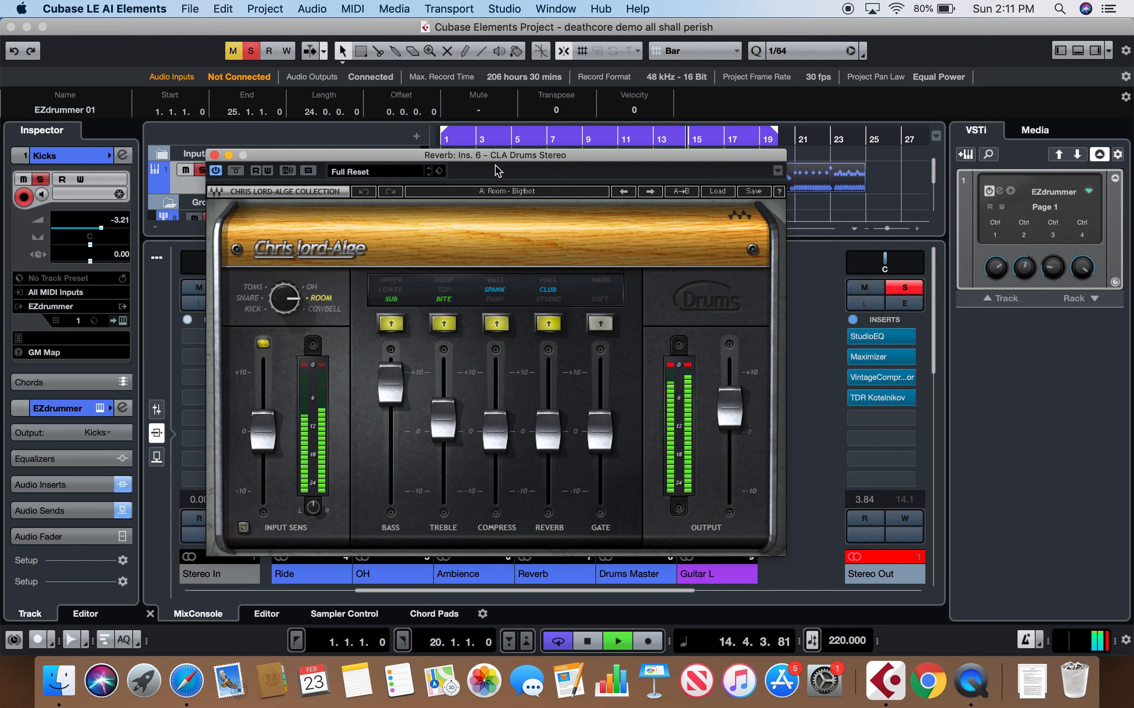
{"action": "key", "text": "space"}
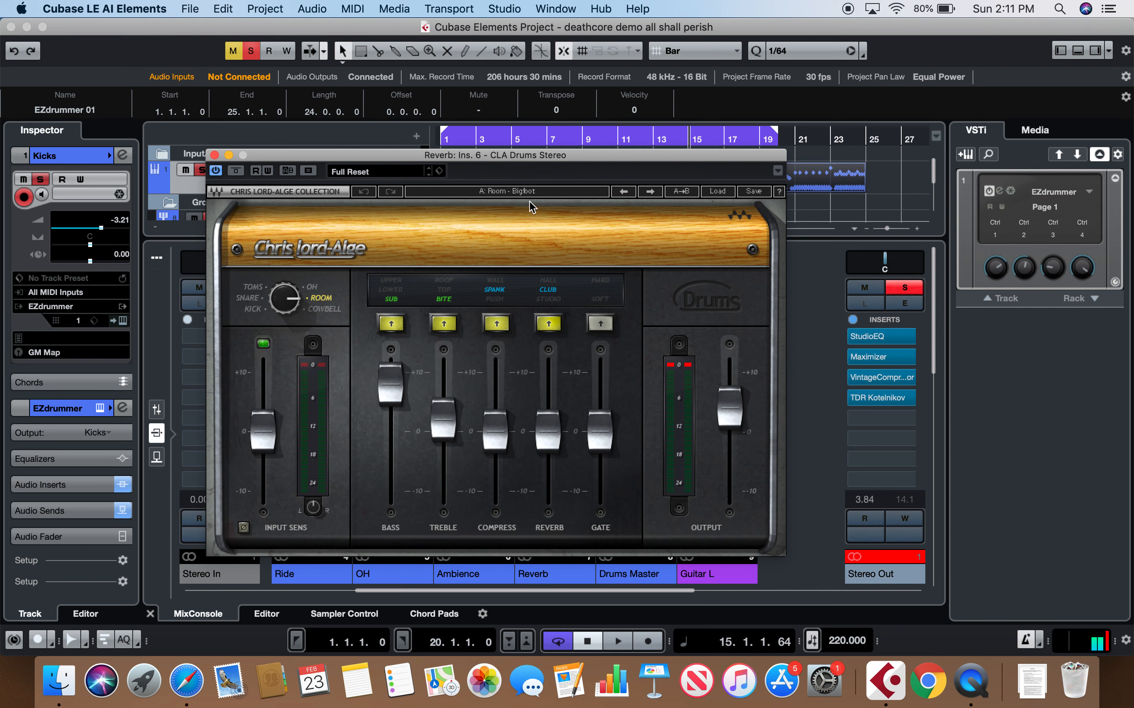
{"action": "left_click", "coordinate": [215, 155]}
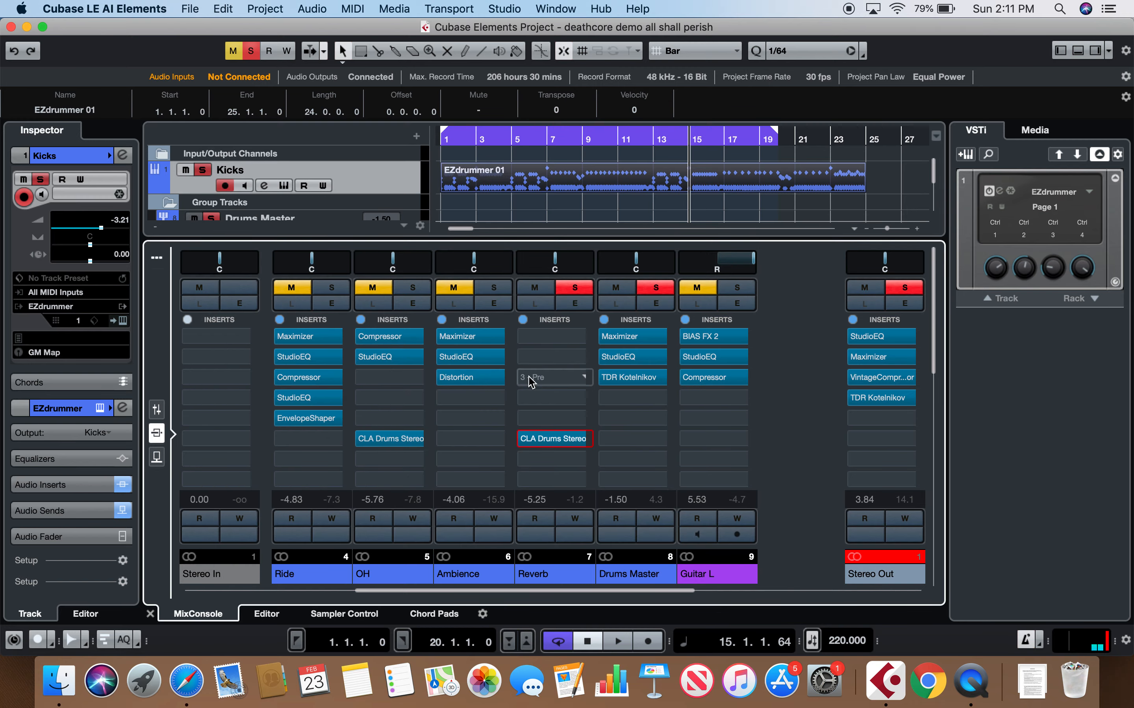
- Unmute and solo the Reverb, Ambience, OH, Snare, Toms and Ride channels alongside the already soloed Kicks
{"action": "left_click_drag", "start_coordinate": [614, 591], "coordinate": [651, 595]}
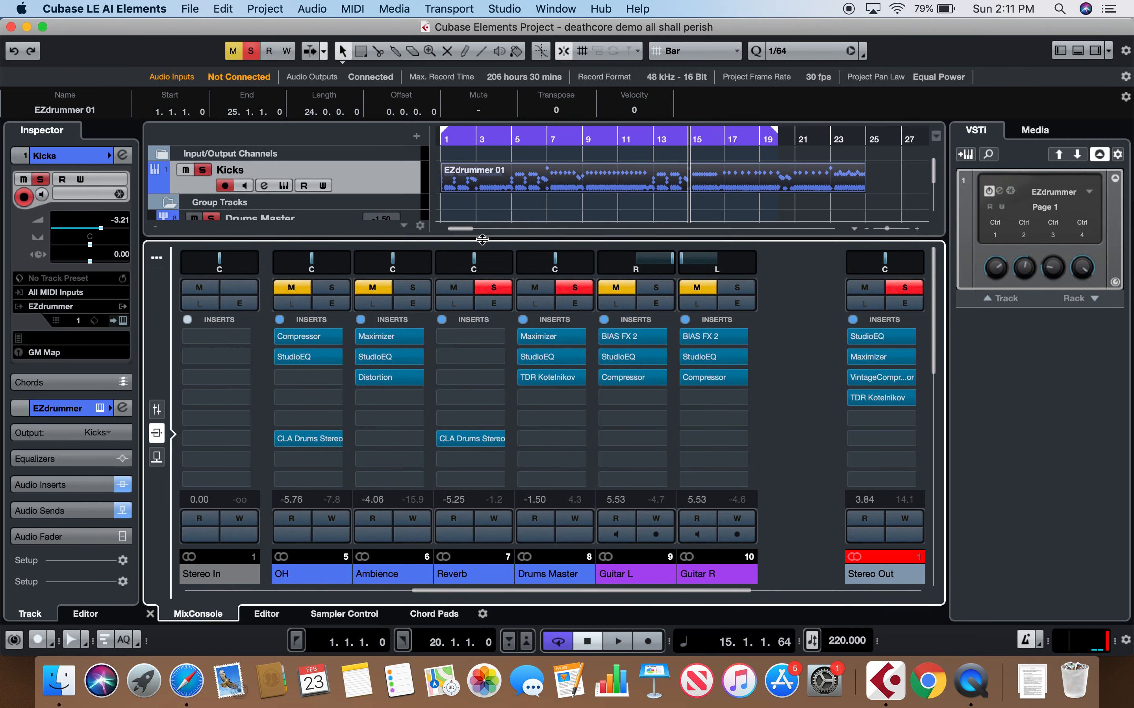
{"action": "left_click", "coordinate": [459, 287]}
{"action": "left_click", "coordinate": [575, 293]}
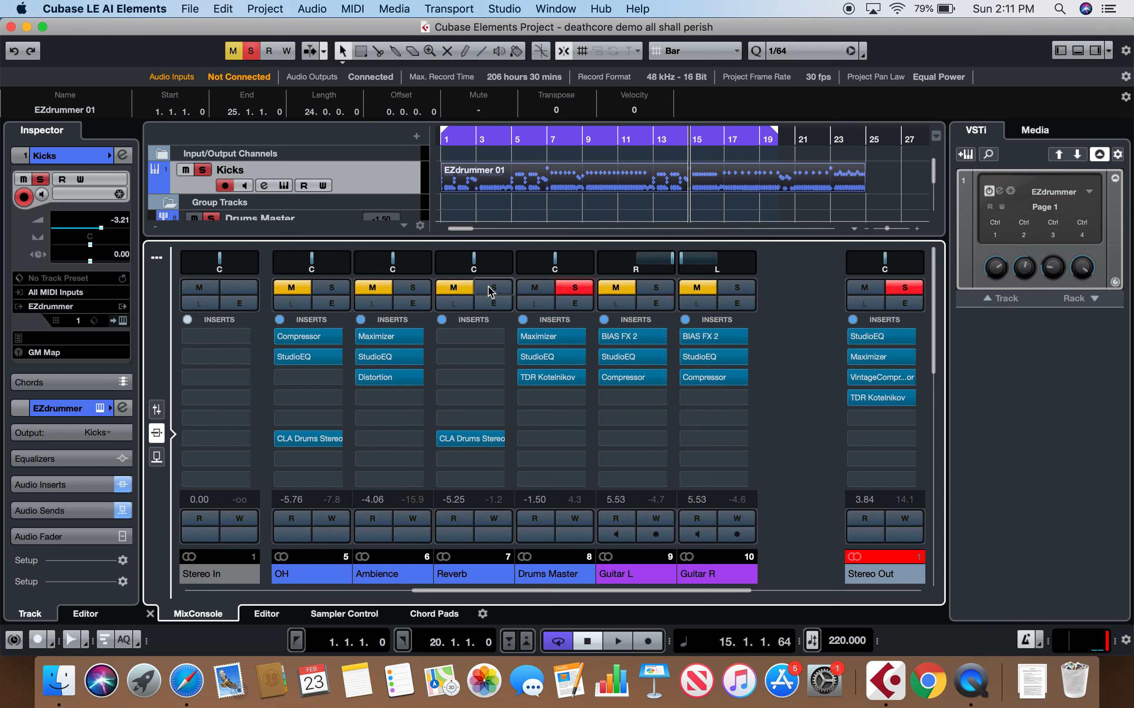
{"action": "left_click", "coordinate": [490, 289]}
{"action": "left_click", "coordinate": [413, 288]}
{"action": "left_click", "coordinate": [331, 288]}
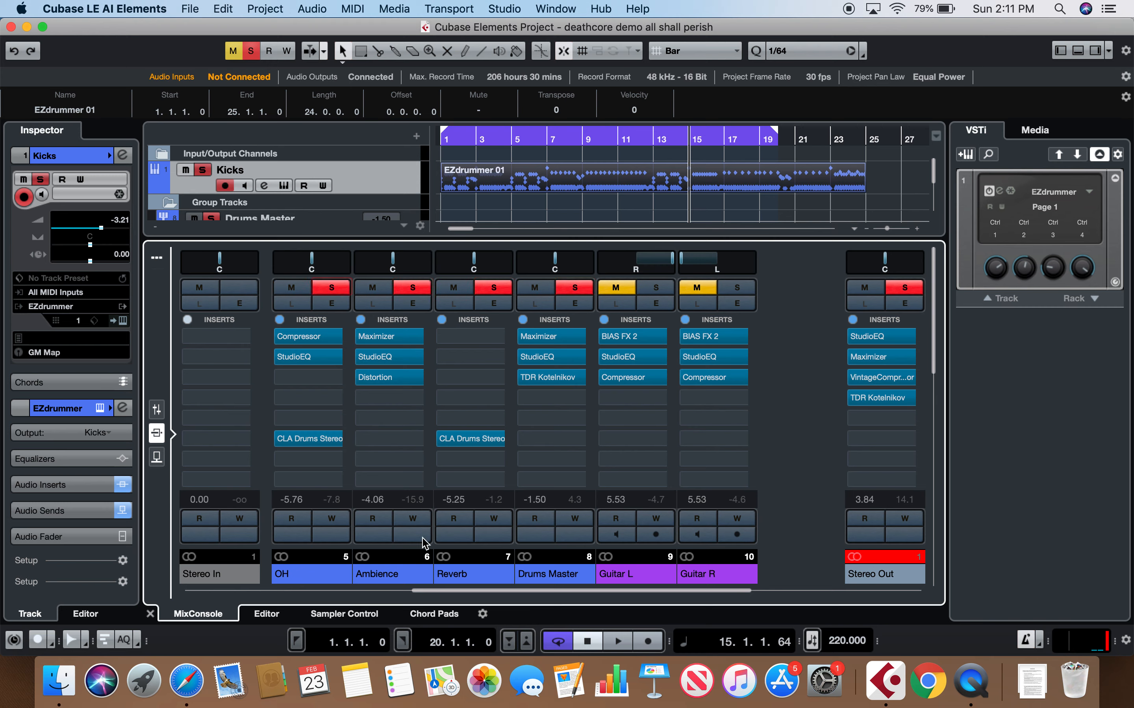
{"action": "left_click_drag", "start_coordinate": [444, 591], "coordinate": [62, 594]}
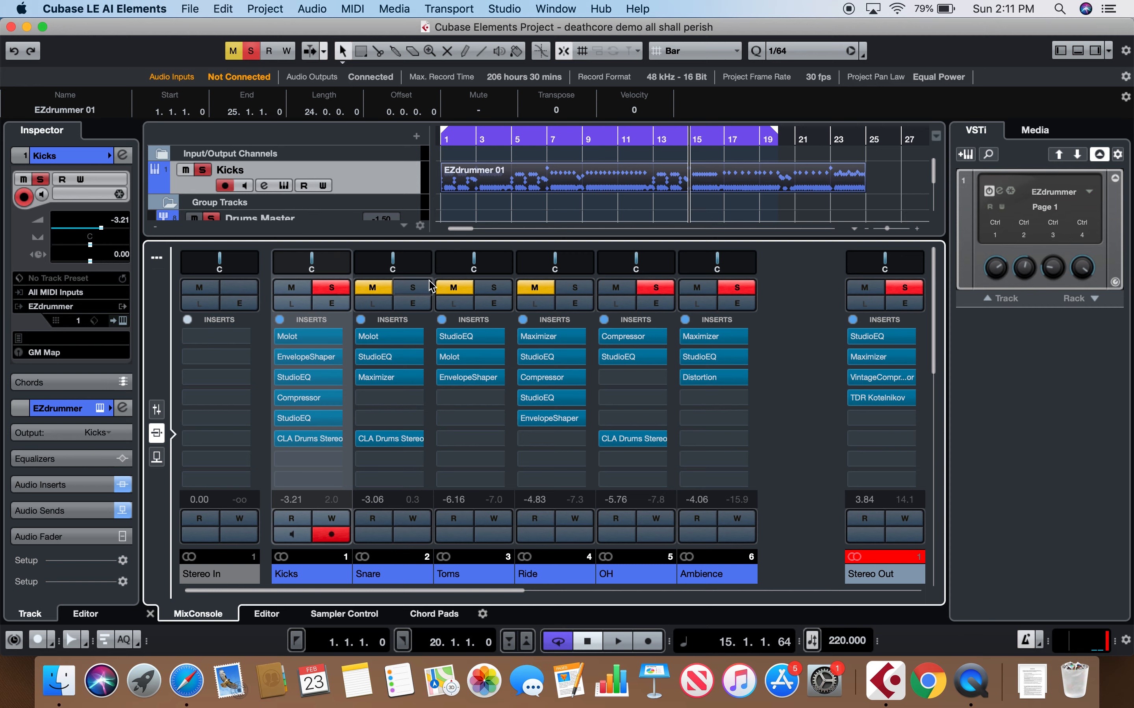
{"action": "left_click", "coordinate": [414, 288]}
{"action": "left_click", "coordinate": [493, 287]}
{"action": "left_click", "coordinate": [574, 288]}
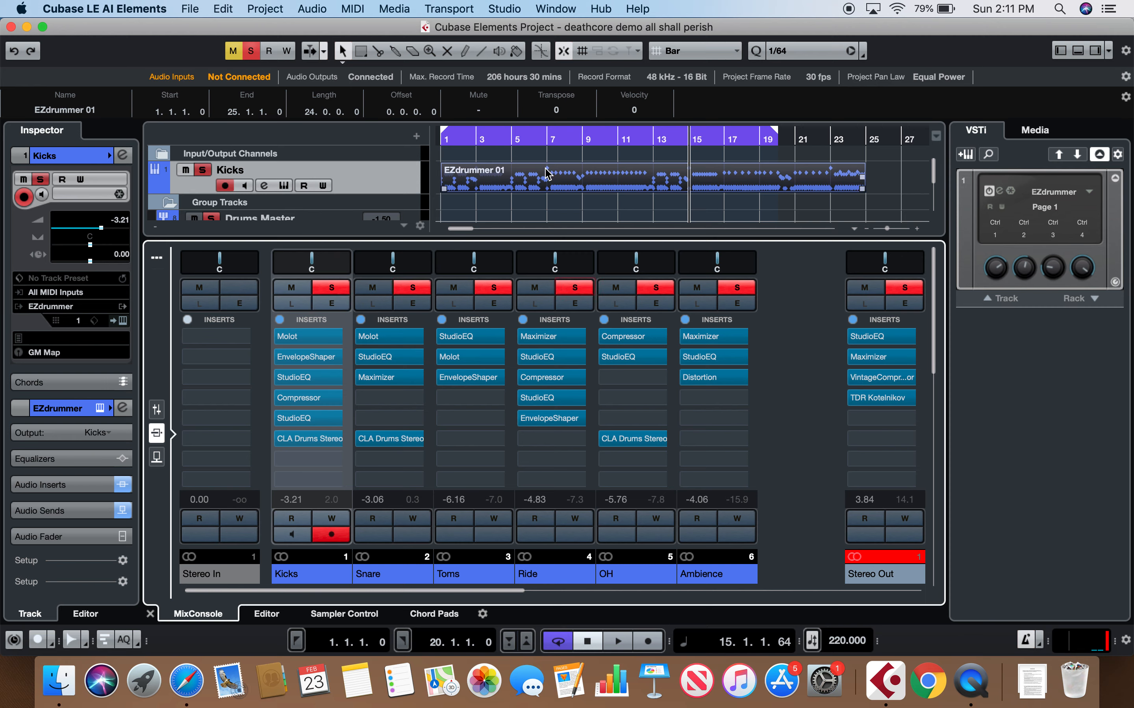
- Open the Drums Master's Maximizer, deactivate that channel's StudioEQ and TDR Kotelnikov, and play the combined drums from bar 1
{"action": "left_click", "coordinate": [516, 142]}
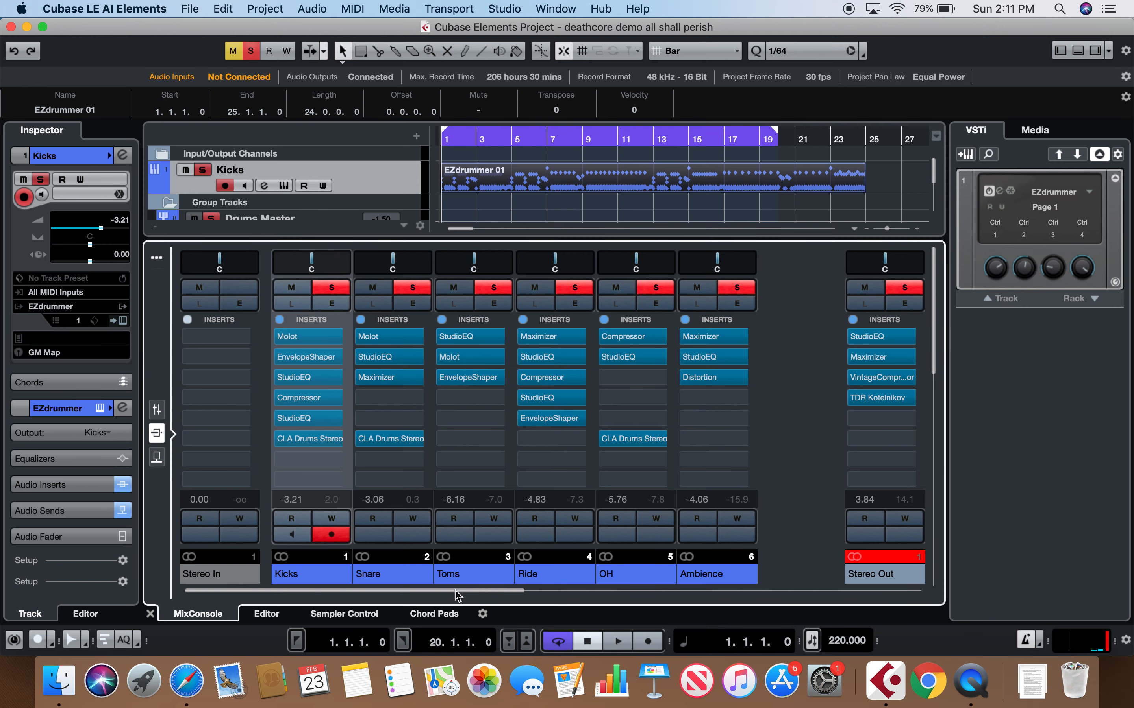
{"action": "left_click_drag", "start_coordinate": [432, 591], "coordinate": [643, 594]}
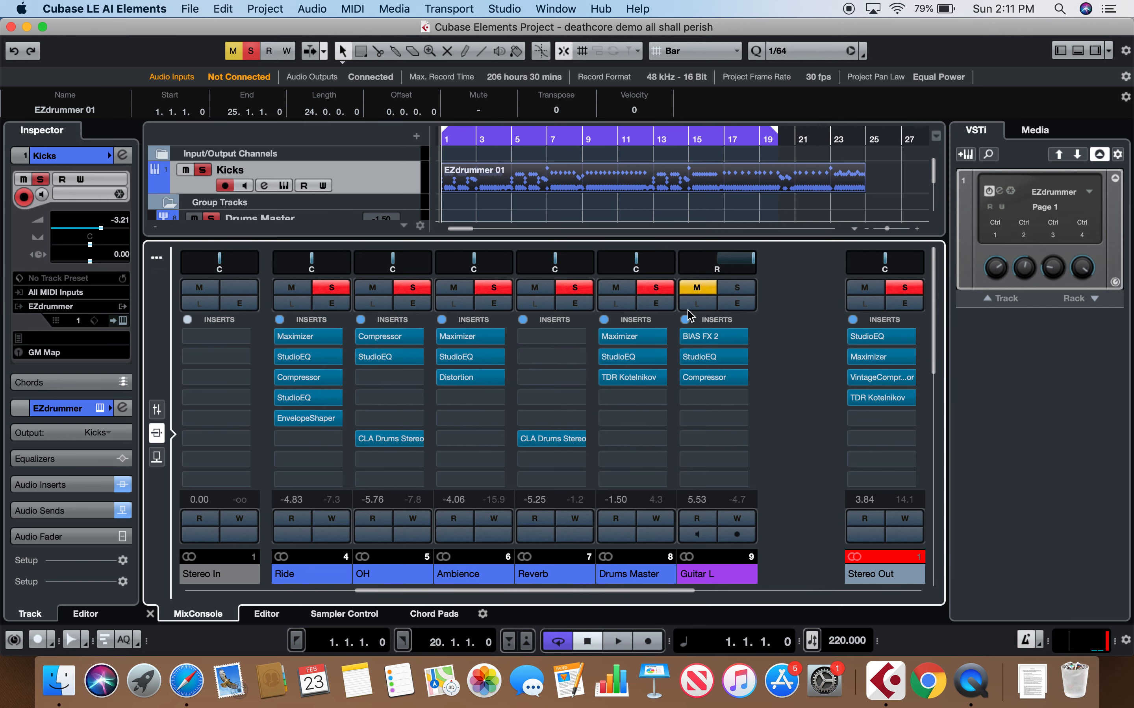
{"action": "left_click", "coordinate": [633, 337]}
{"action": "left_click", "coordinate": [635, 342]}
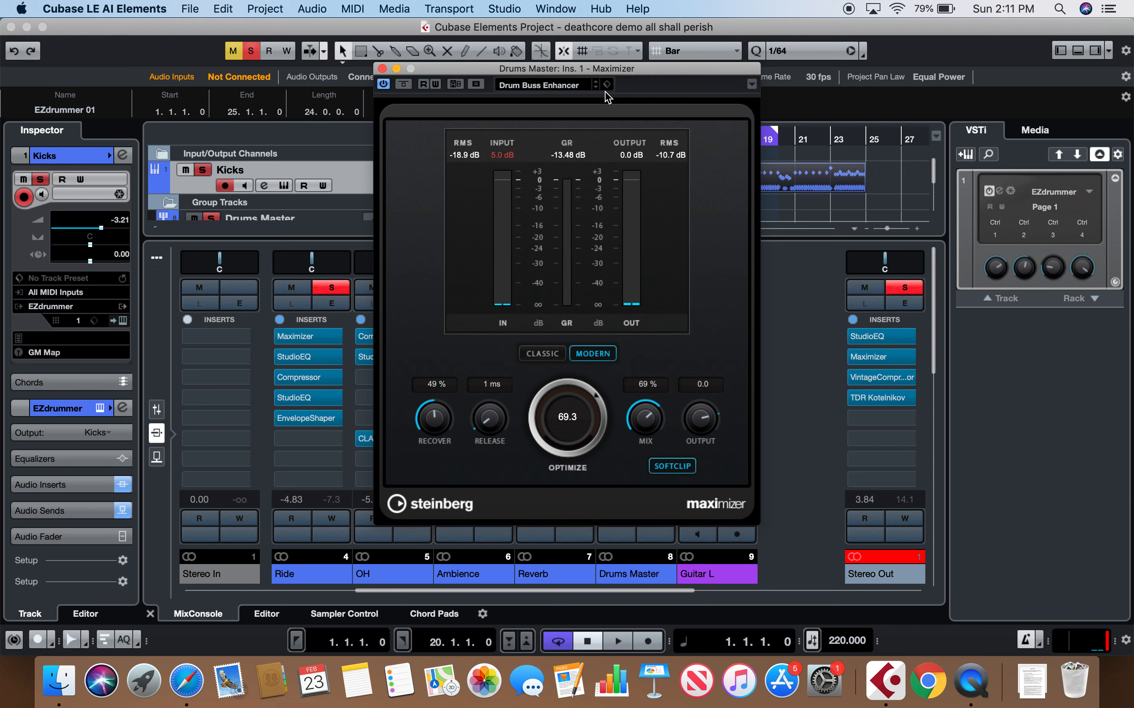
{"action": "left_click_drag", "start_coordinate": [603, 75], "coordinate": [427, 214]}
{"action": "left_click", "coordinate": [610, 380]}
{"action": "key", "text": "space"}
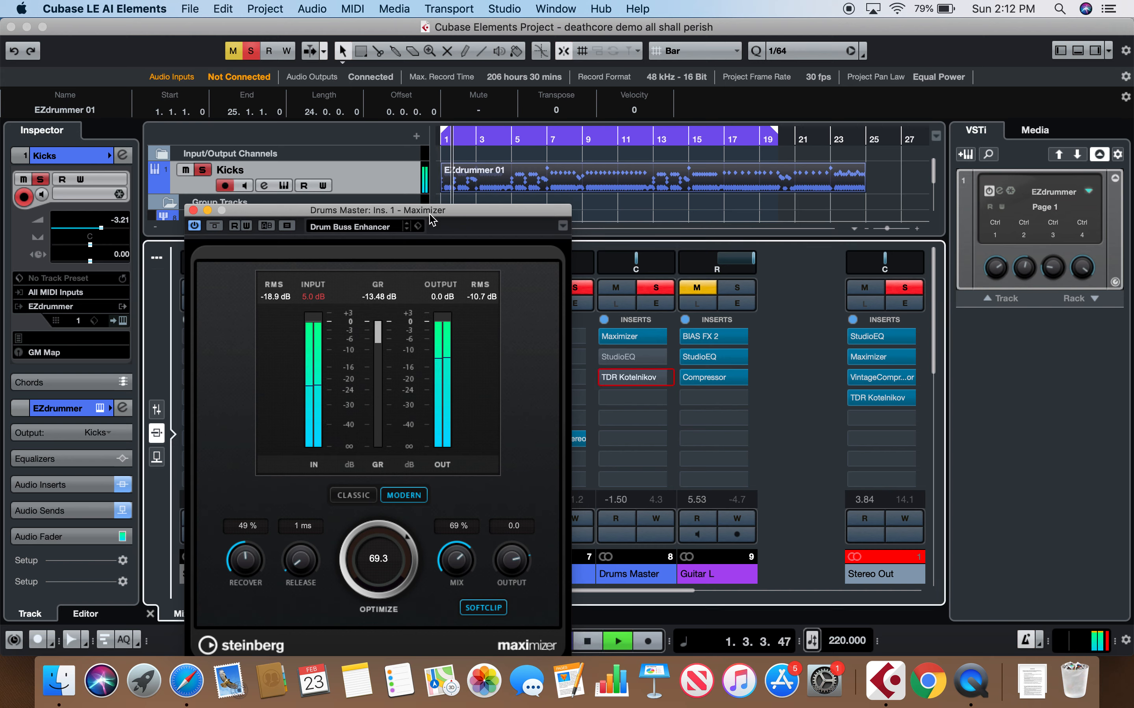
- Compare the drums with the Drums Master's Maximizer deactivated and active, stop playback, and close its editor with it active
{"action": "left_click", "coordinate": [195, 226]}
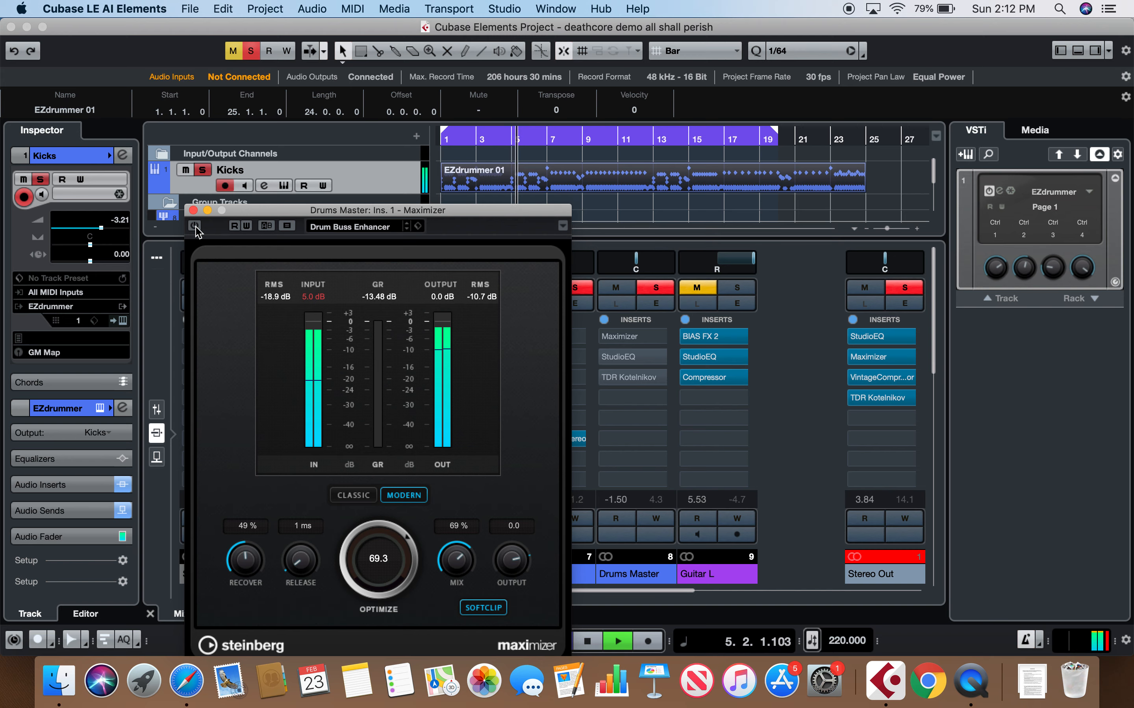
{"action": "left_click", "coordinate": [195, 226]}
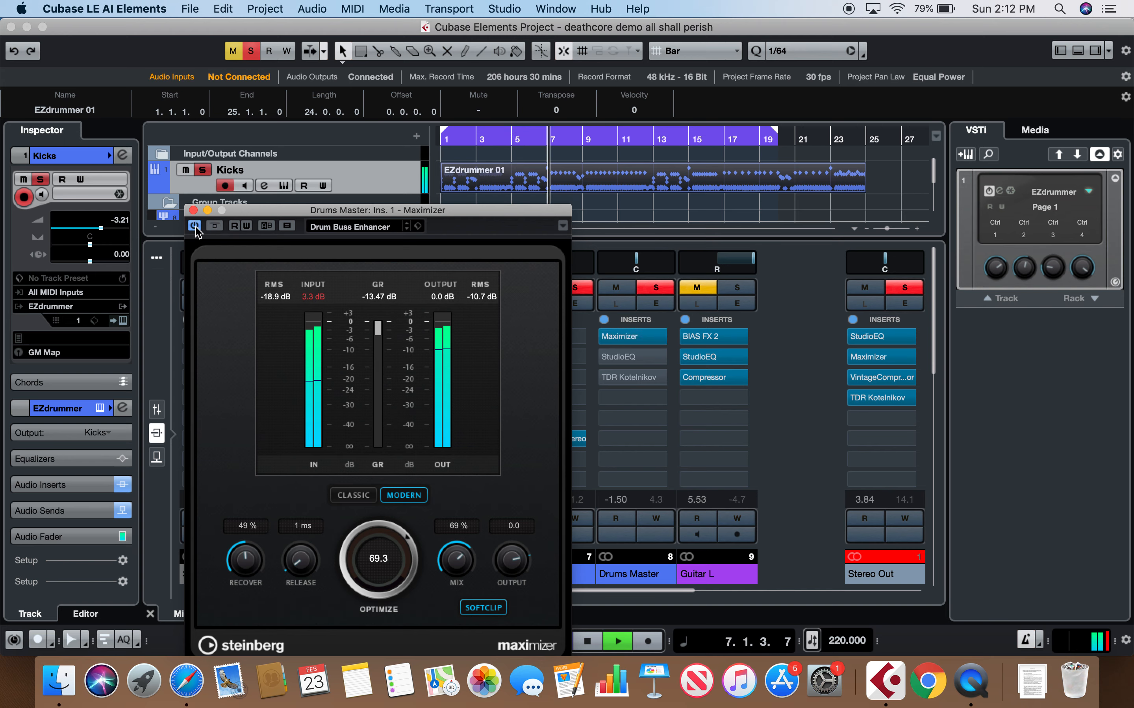
{"action": "key", "text": "space"}
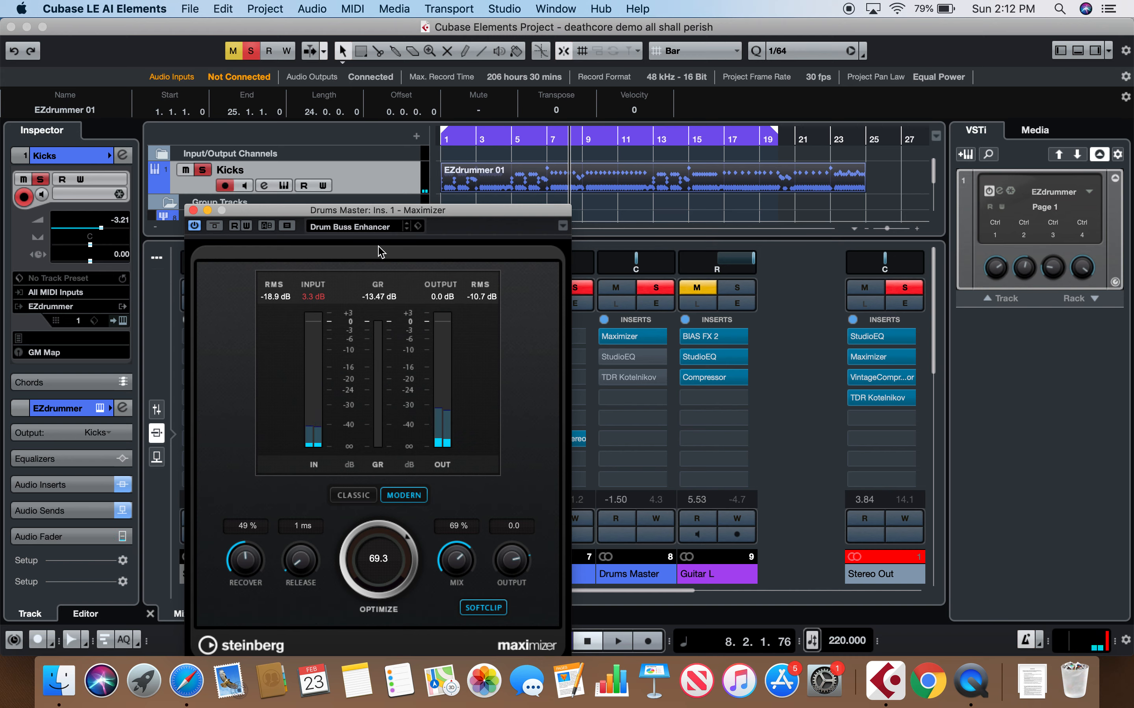
{"action": "right_click", "coordinate": [175, 229]}
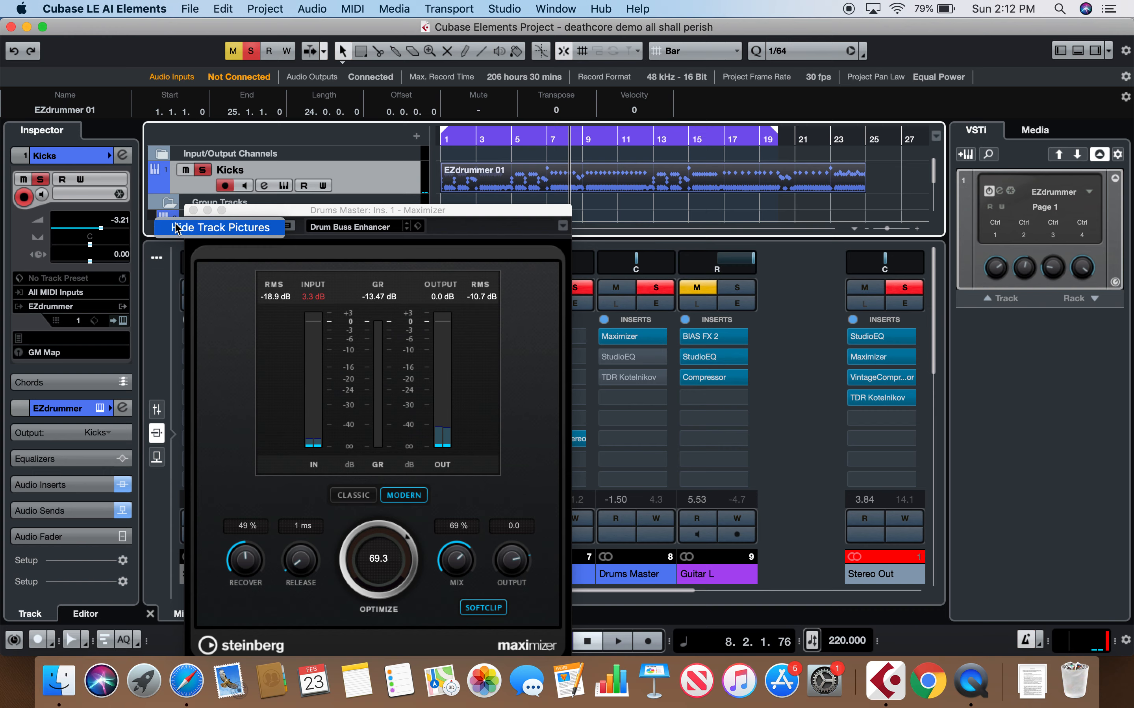
{"action": "left_click", "coordinate": [271, 212]}
{"action": "left_click", "coordinate": [193, 210]}
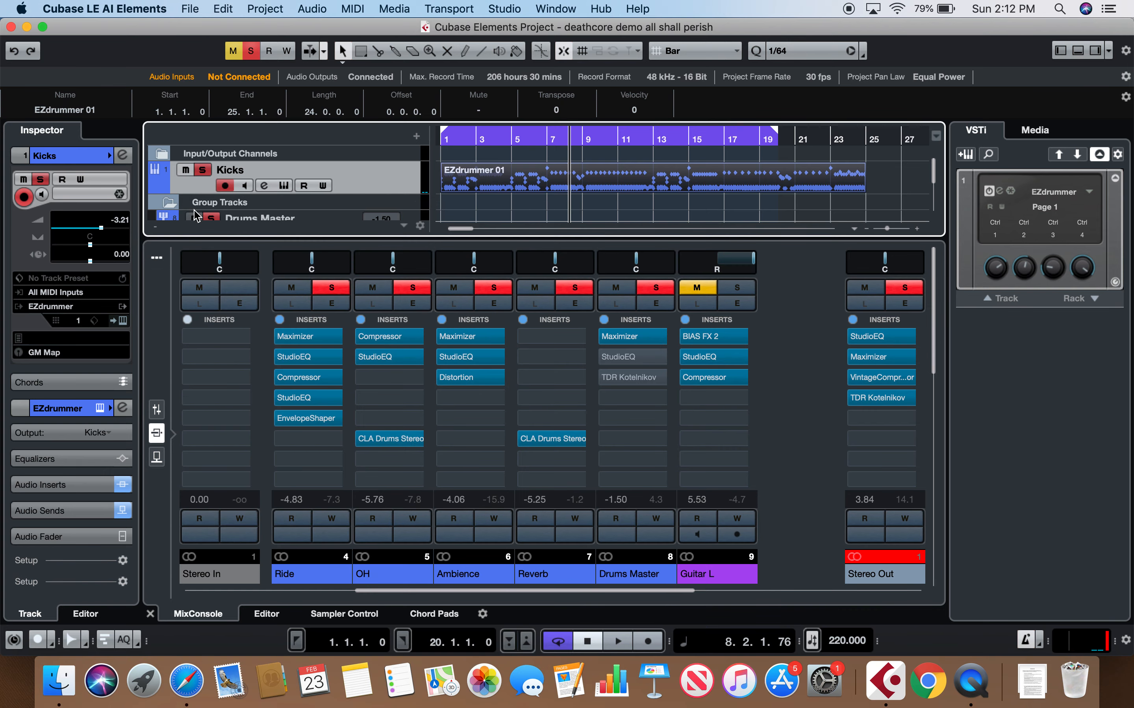
- Reactivate the Drums Master's StudioEQ, inspect its boosted bands during playback, then close its editor and stop playback
{"action": "left_click", "coordinate": [643, 361]}
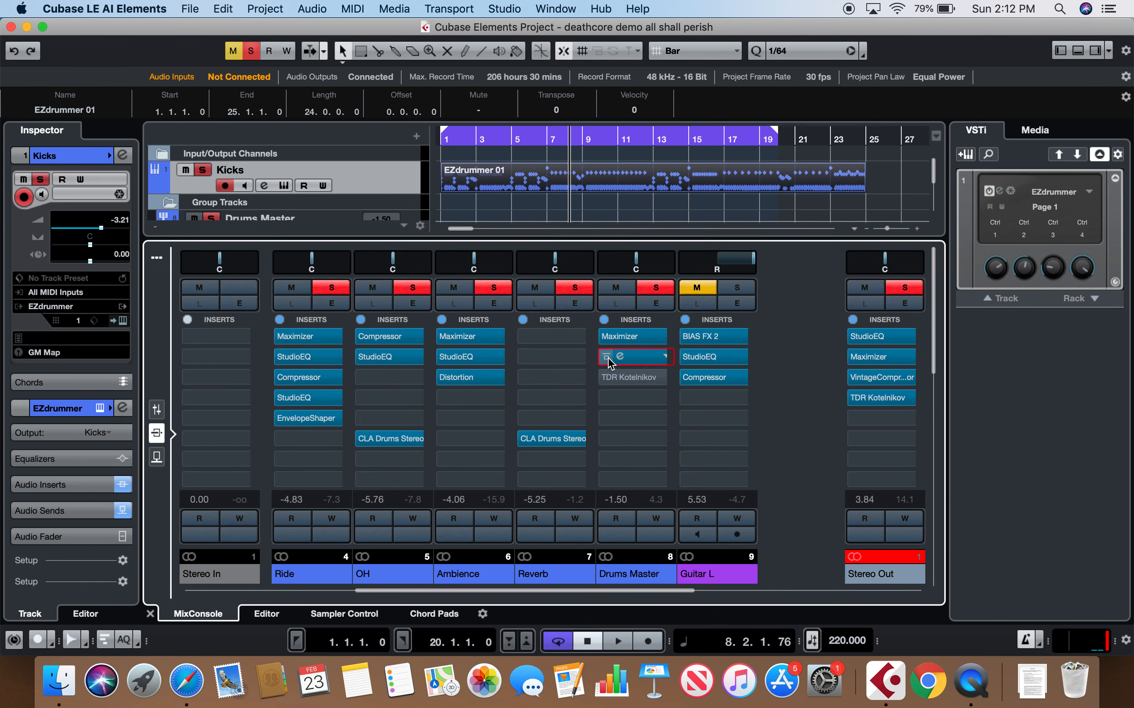
{"action": "left_click", "coordinate": [643, 361]}
{"action": "left_click_drag", "start_coordinate": [455, 342], "coordinate": [394, 347]}
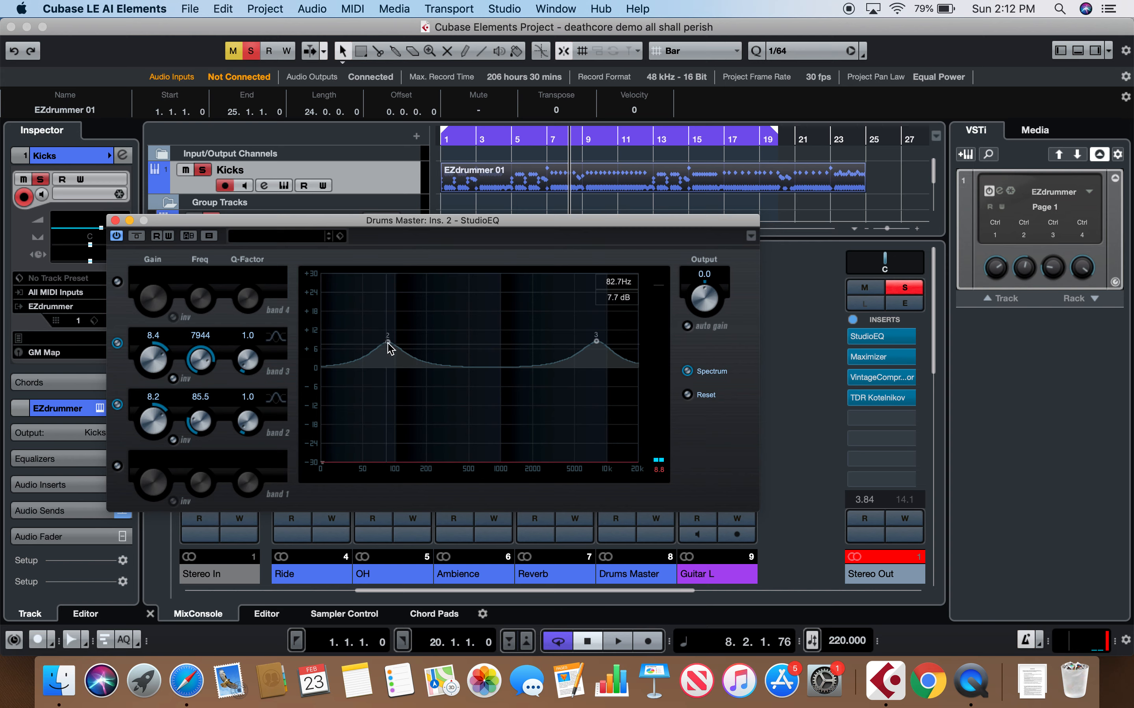
{"action": "key", "text": "space"}
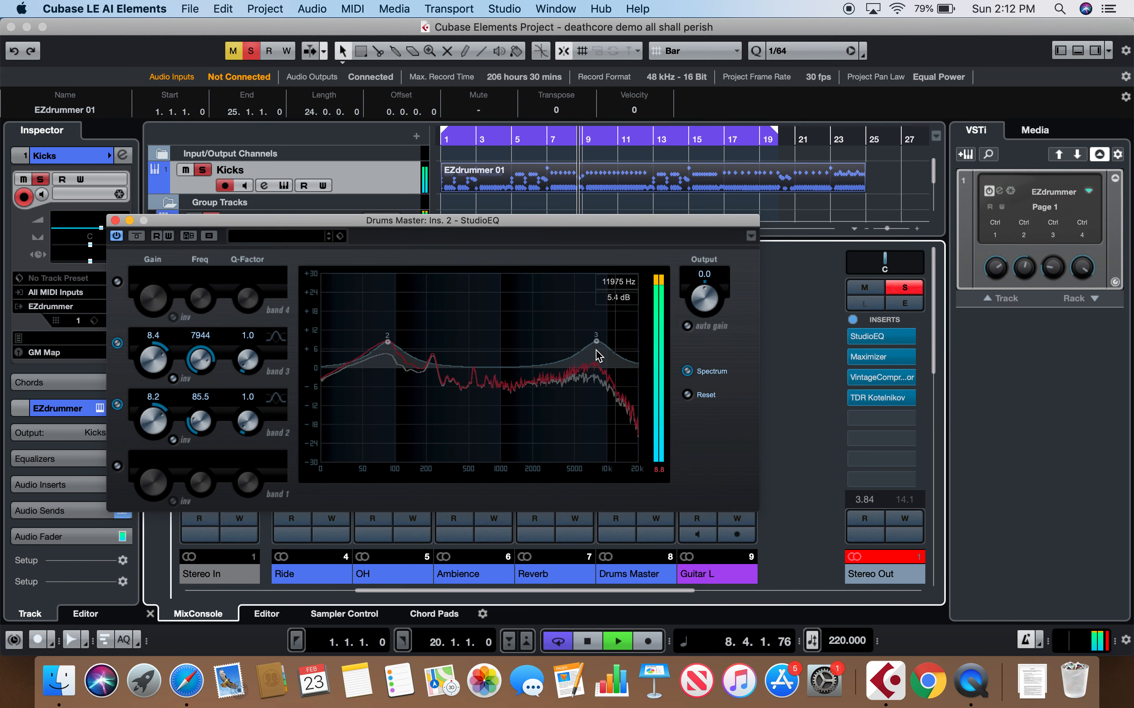
{"action": "left_click", "coordinate": [115, 221]}
{"action": "key", "text": "space"}
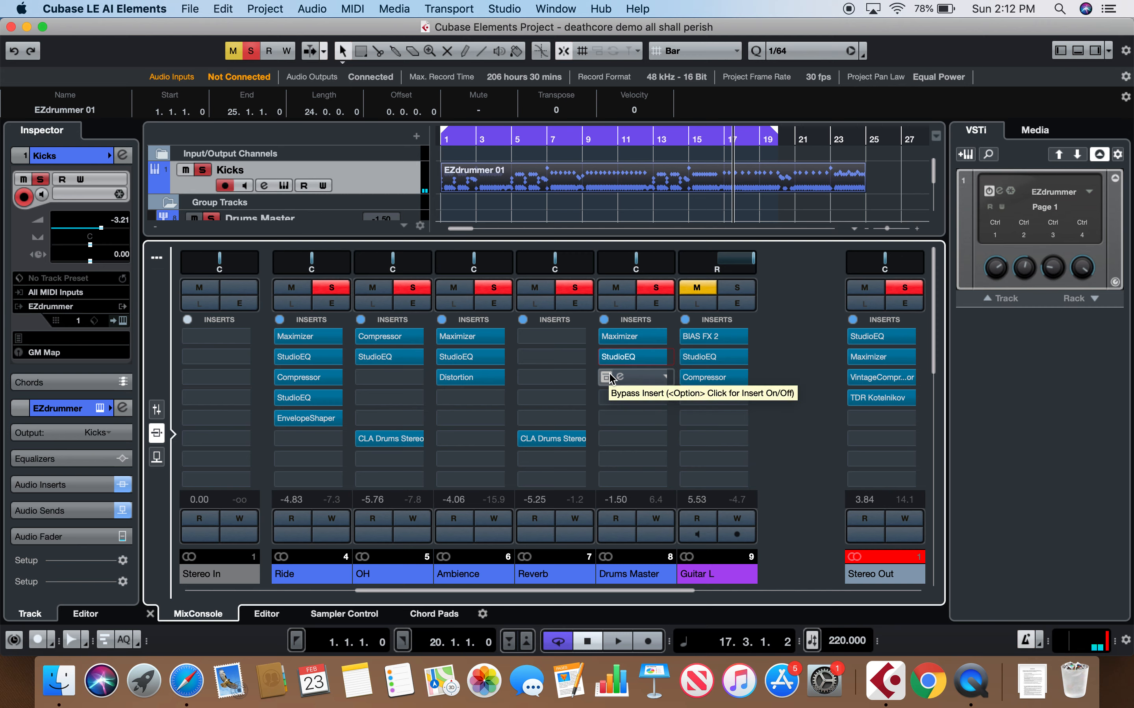
- Reactivate the Drums Master's TDR Kotelnikov, open its editor clear of the channel's inserts, and return the playhead to bar 1
{"action": "left_click", "coordinate": [611, 377]}
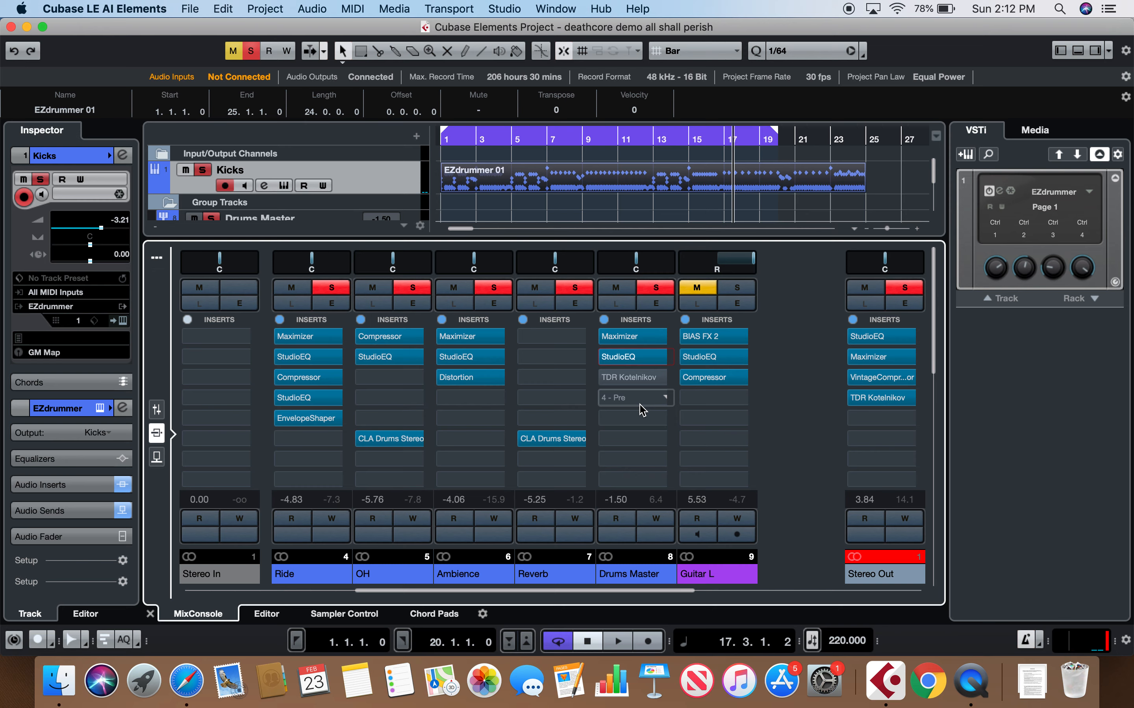
{"action": "left_click", "coordinate": [609, 377]}
{"action": "left_click", "coordinate": [652, 382]}
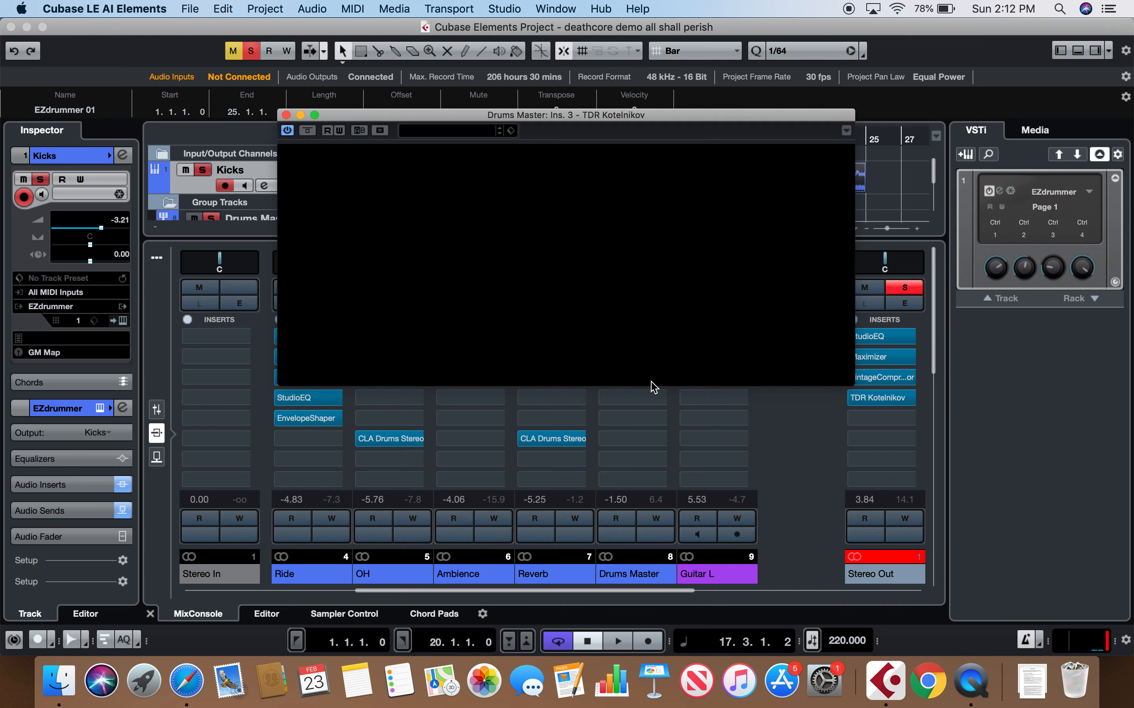
{"action": "left_click_drag", "start_coordinate": [411, 126], "coordinate": [153, 291]}
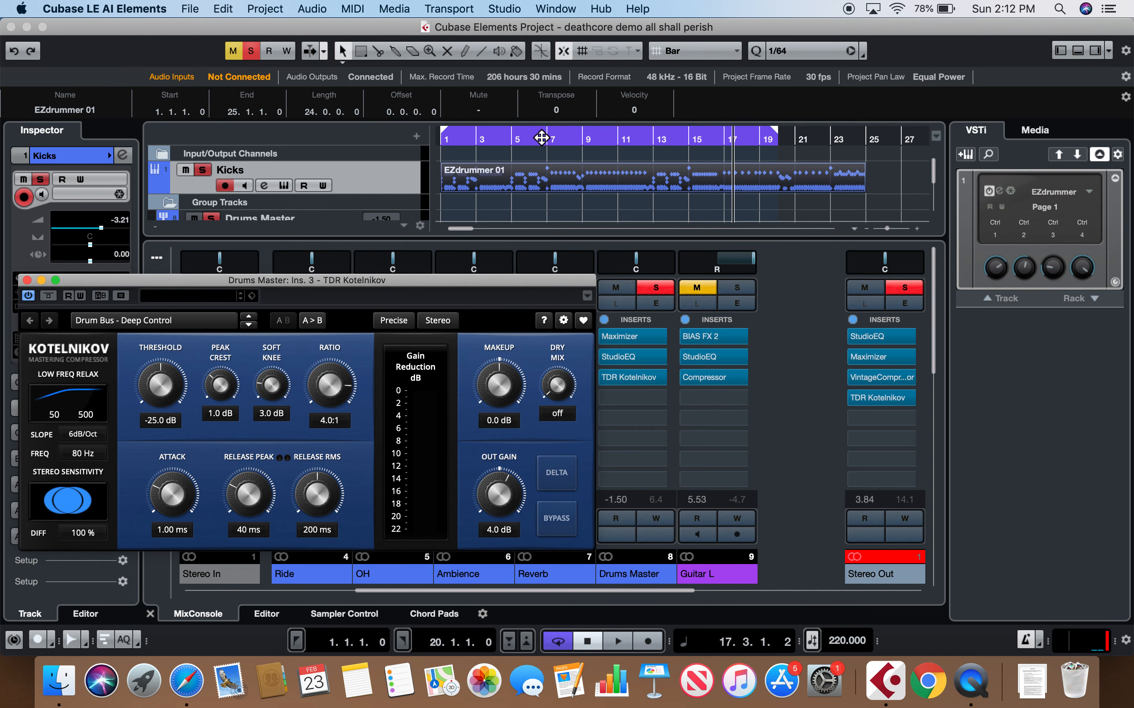
{"action": "left_click_drag", "start_coordinate": [542, 137], "coordinate": [355, 140]}
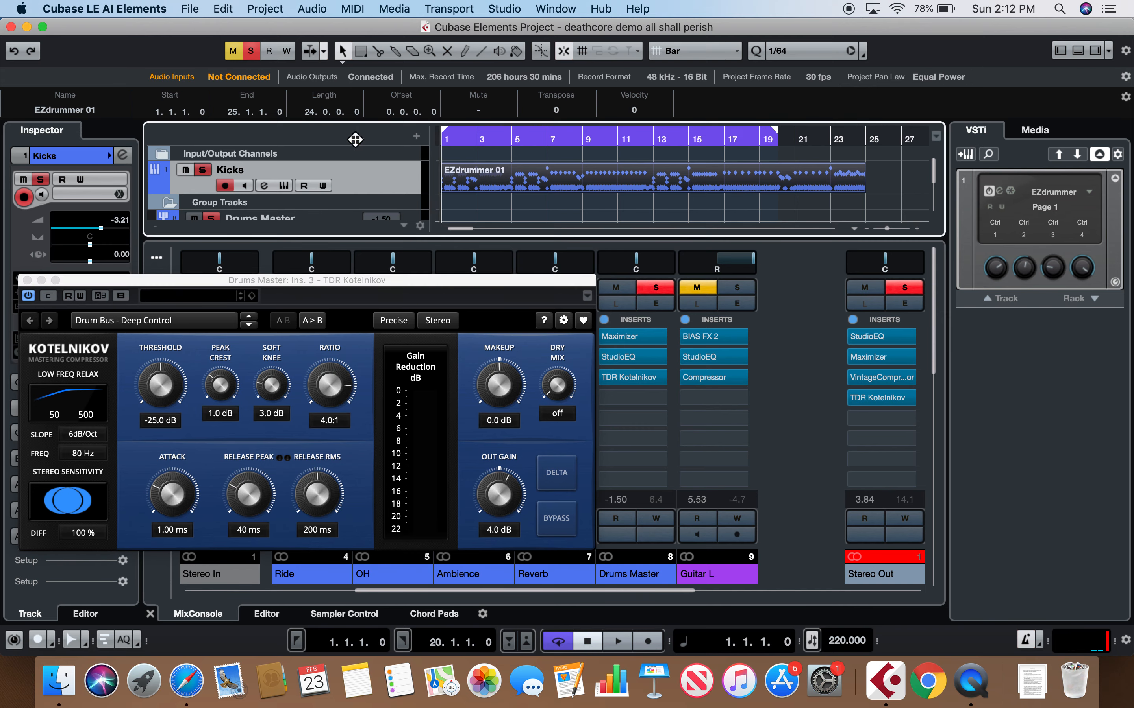
- Play the drums from bar 1 with TDR Kotelnikov deactivated, then with it active, and stop playback
{"action": "left_click", "coordinate": [29, 295]}
{"action": "key", "text": "space"}
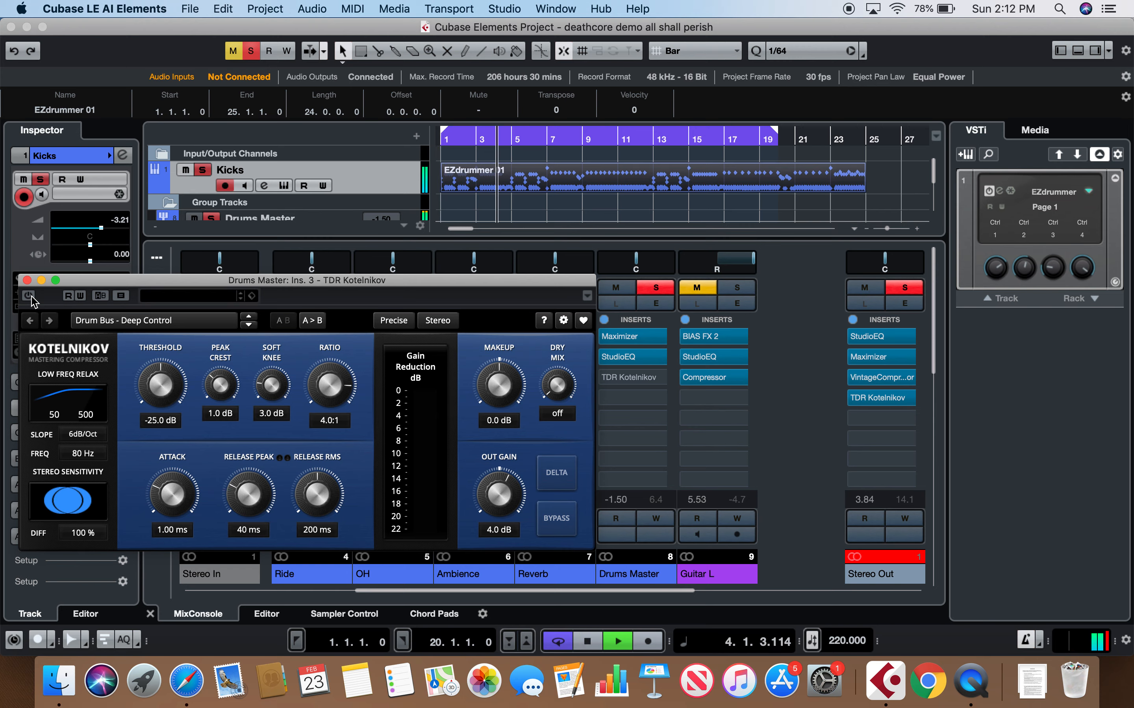
{"action": "key", "text": "space"}
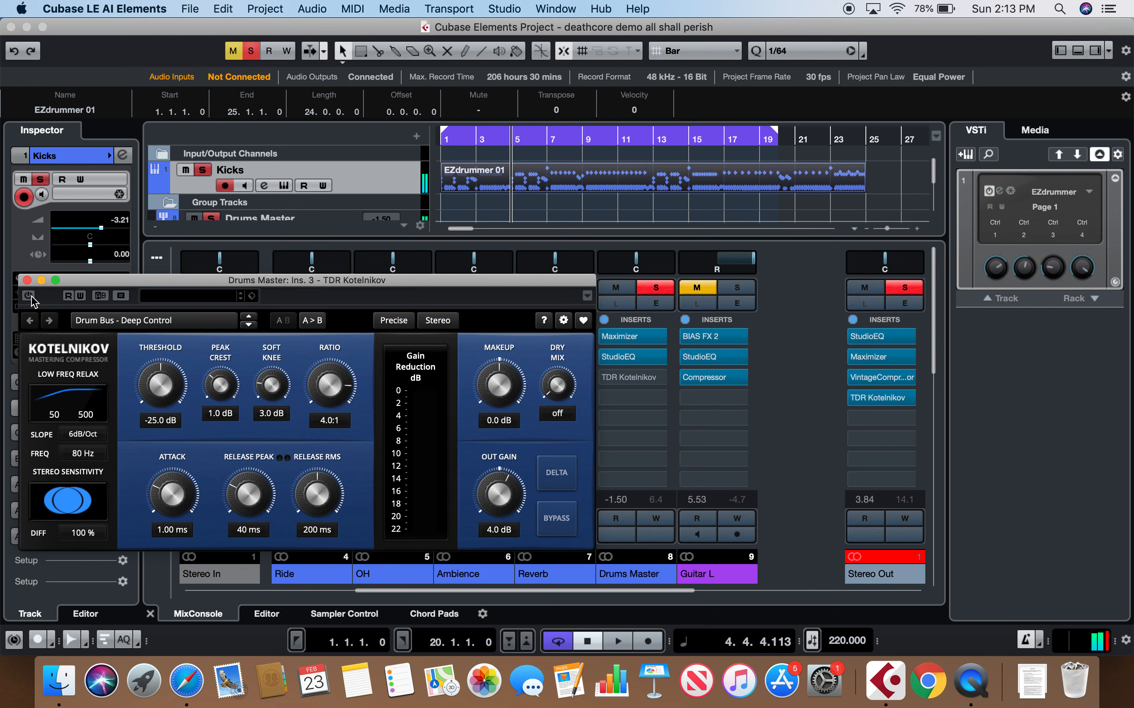
{"action": "left_click", "coordinate": [31, 297]}
{"action": "key", "text": "space"}
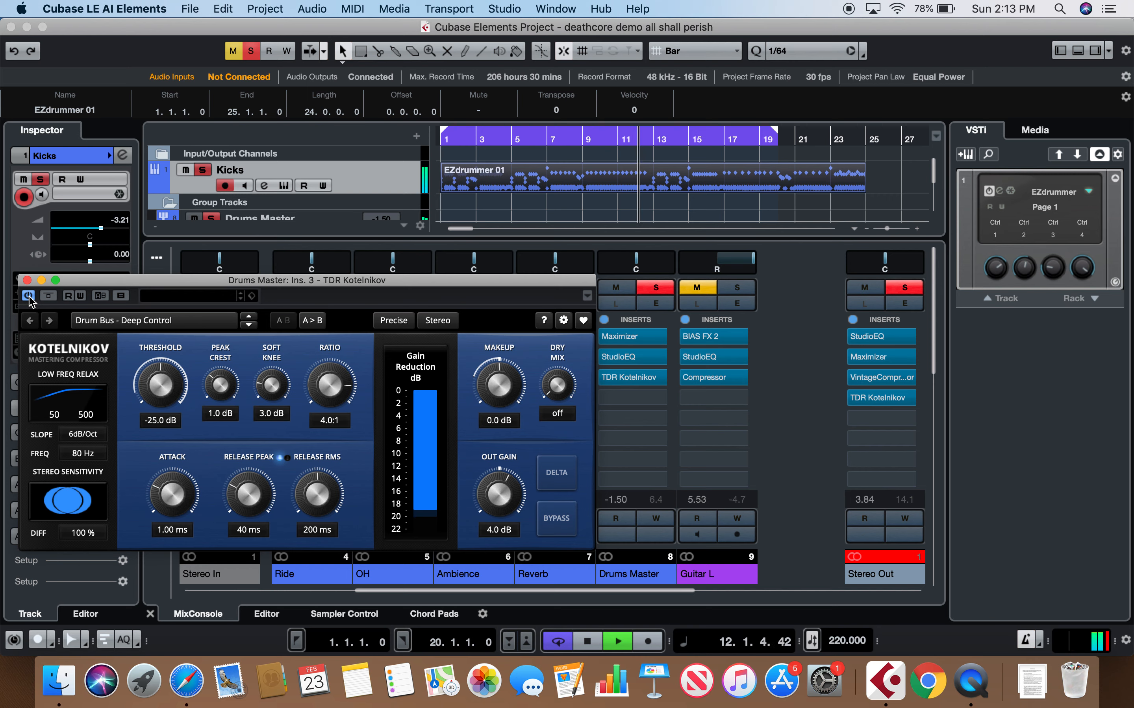
{"action": "key", "text": "space"}
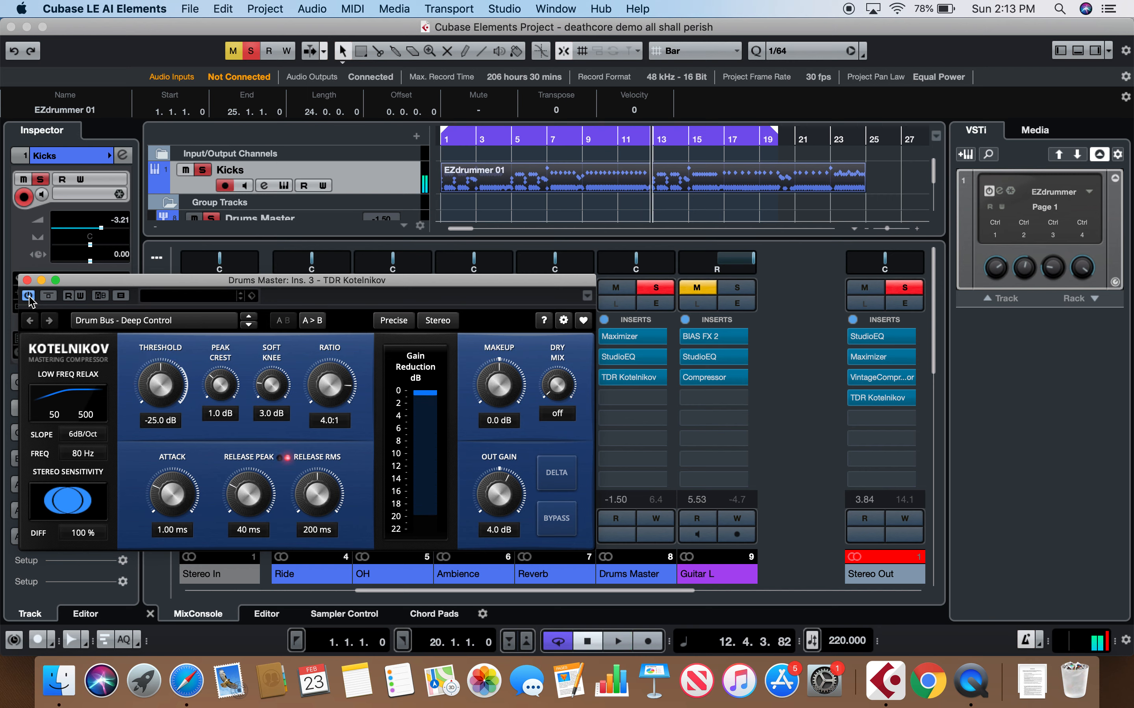
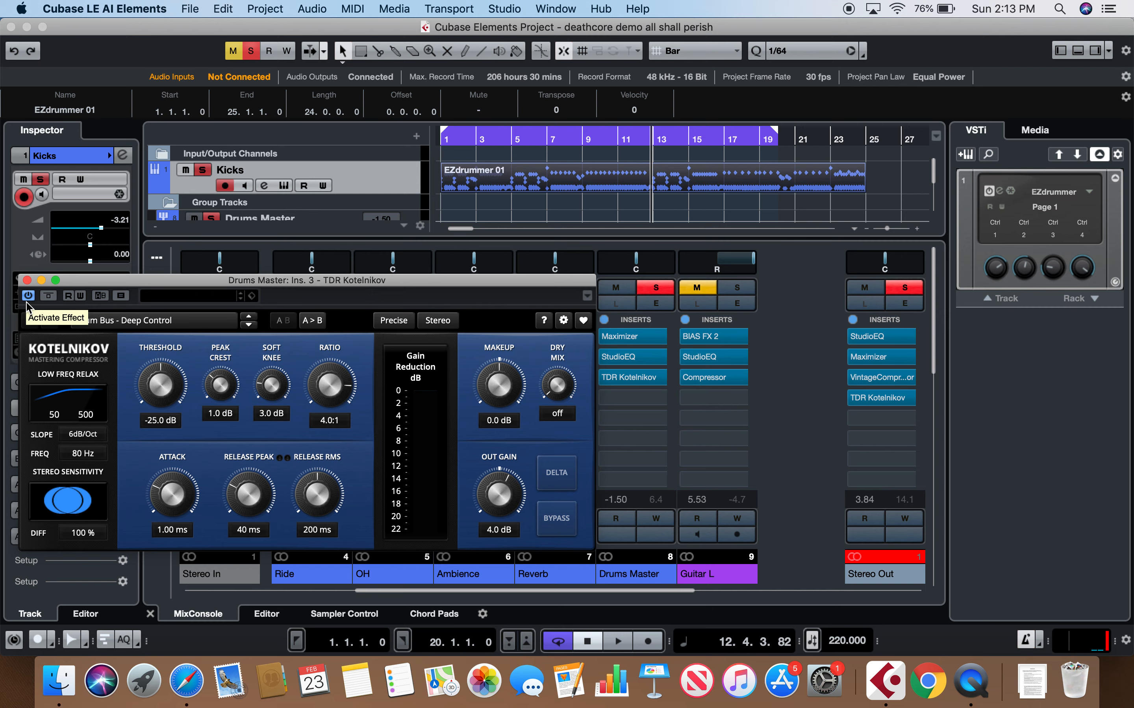
- Repeat the TDR Kotelnikov off/on comparison from bar 12, stop playback, and close its editor with the compressor active
{"action": "left_click", "coordinate": [28, 296]}
{"action": "key", "text": "space"}
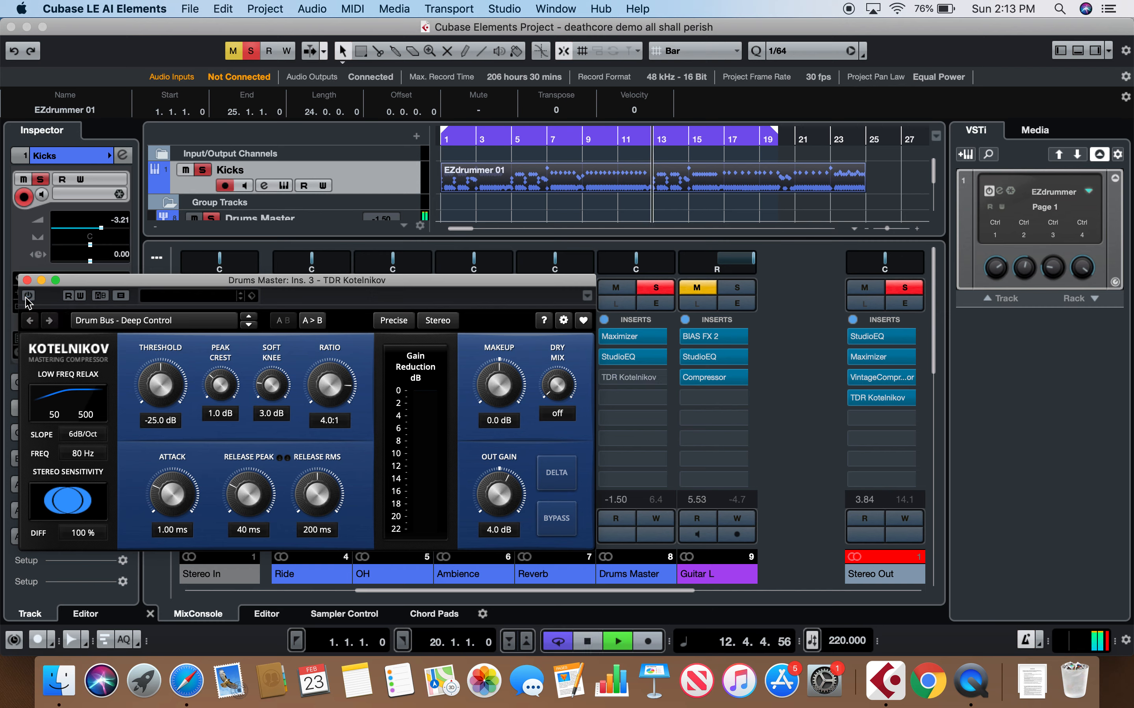
{"action": "left_click", "coordinate": [28, 295]}
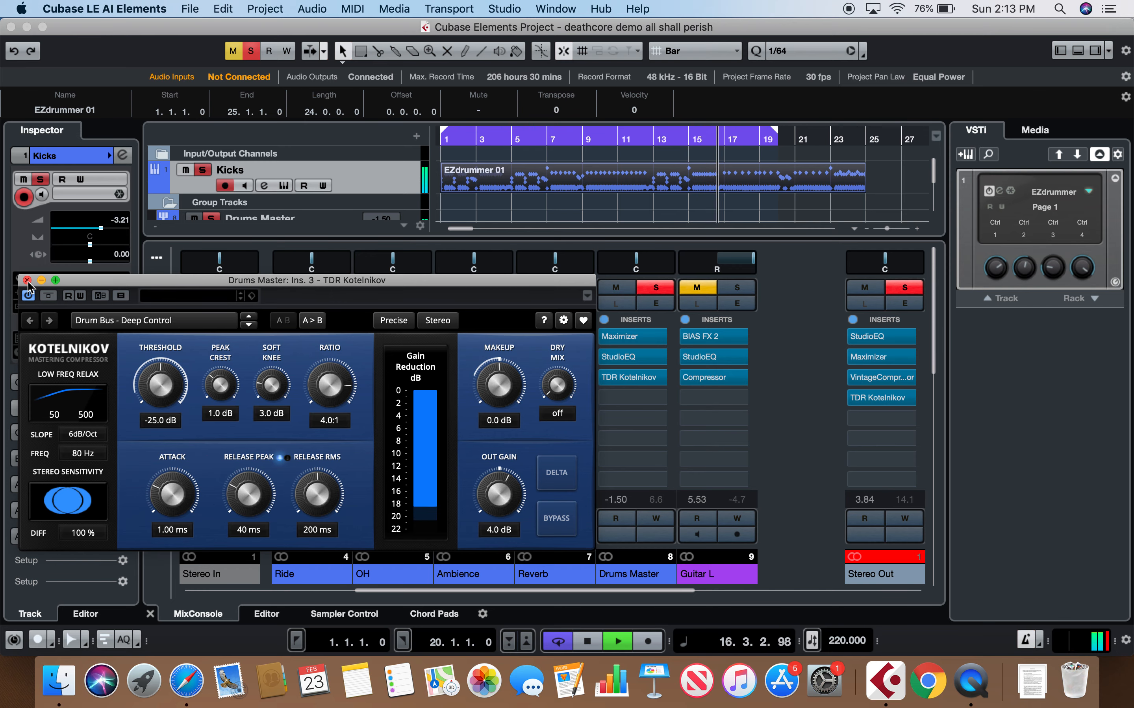
{"action": "key", "text": "space"}
{"action": "left_click", "coordinate": [27, 280]}
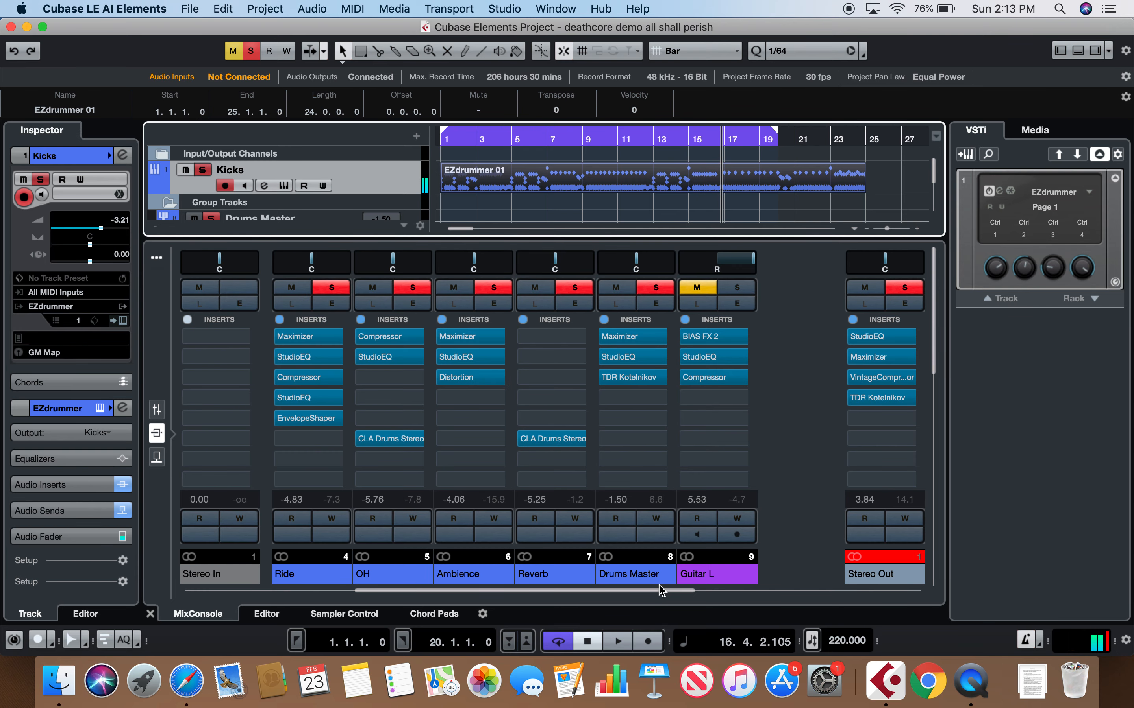
- Unsolo and mute the drum channels, and solo the Guitar L and Guitar R channels
{"action": "left_click_drag", "start_coordinate": [658, 592], "coordinate": [755, 597]}
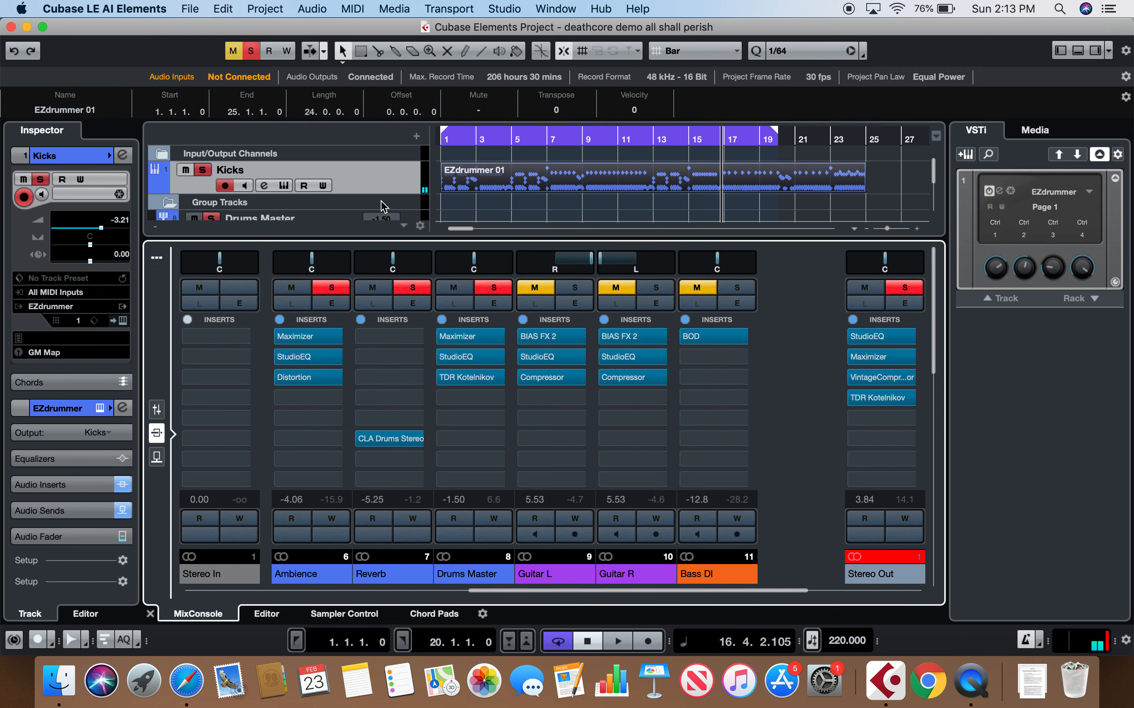
{"action": "left_click", "coordinate": [202, 170]}
{"action": "left_click", "coordinate": [190, 171]}
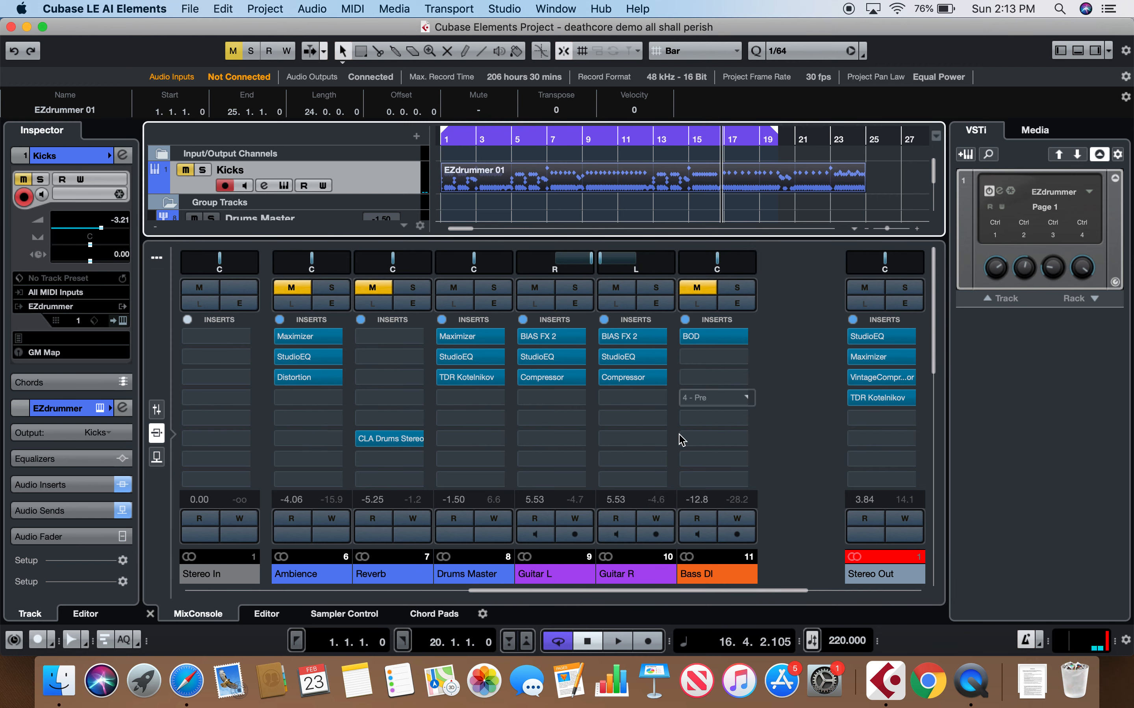
{"action": "left_click", "coordinate": [581, 290]}
{"action": "left_click", "coordinate": [581, 290]}
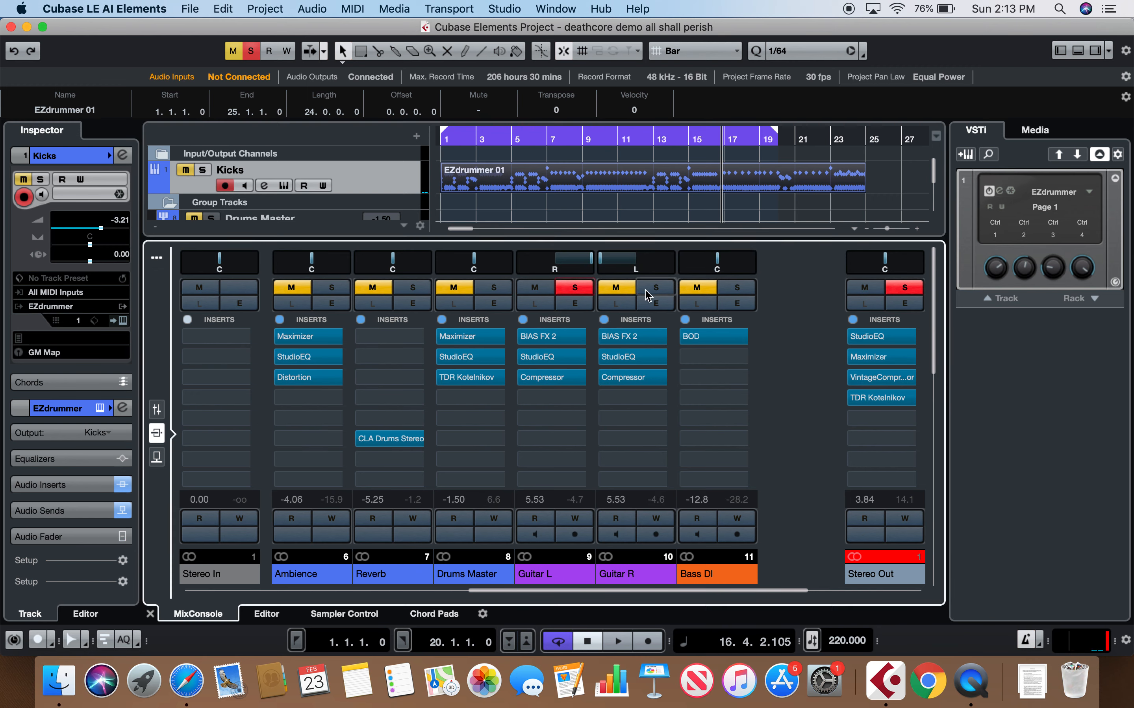
- Play the two soloed guitar channels from bar 1 and stop after about eight bars
{"action": "left_click_drag", "start_coordinate": [509, 144], "coordinate": [243, 138]}
{"action": "key", "text": "space"}
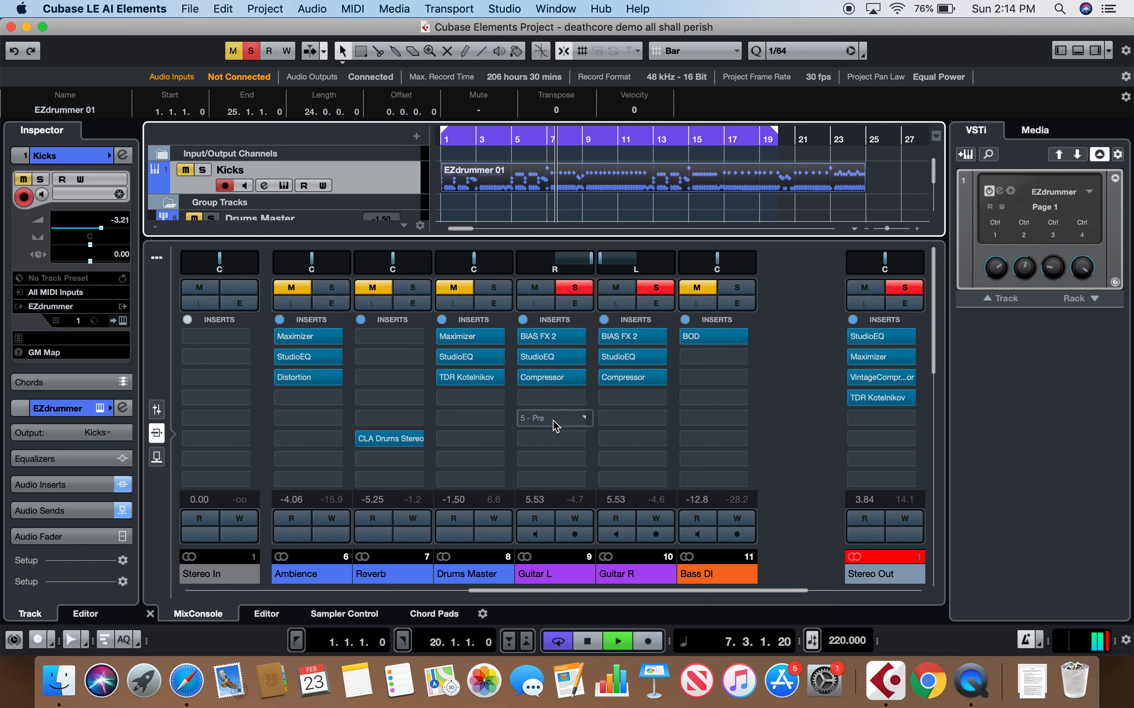
{"action": "key", "text": "space"}
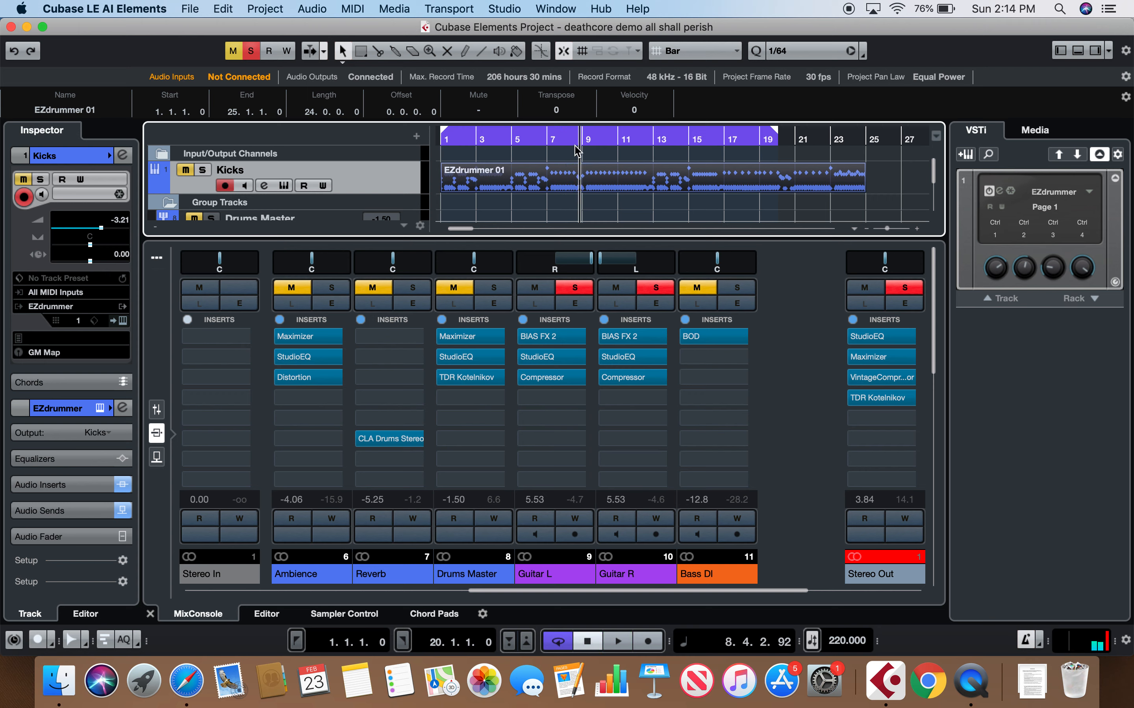
- Return the playhead to bar 1 and bypass StudioEQ and Compressor on the Guitar L and Guitar R channels
{"action": "left_click_drag", "start_coordinate": [579, 138], "coordinate": [424, 136]}
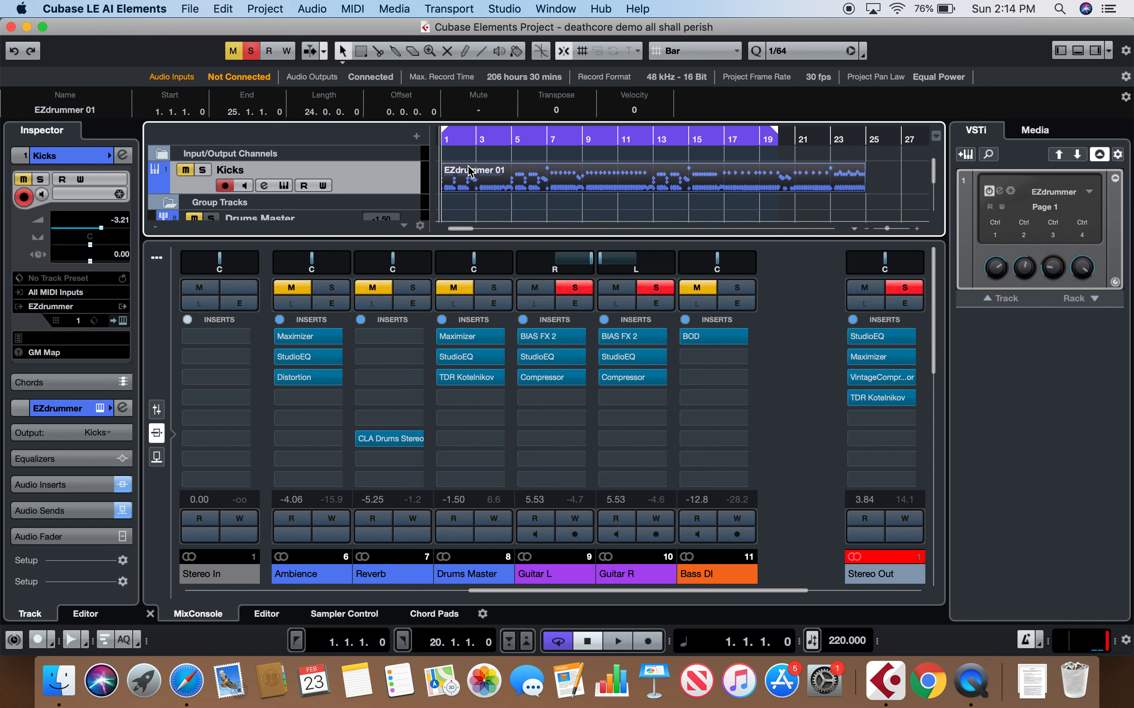
{"action": "left_click", "coordinate": [525, 359]}
{"action": "left_click", "coordinate": [525, 378]}
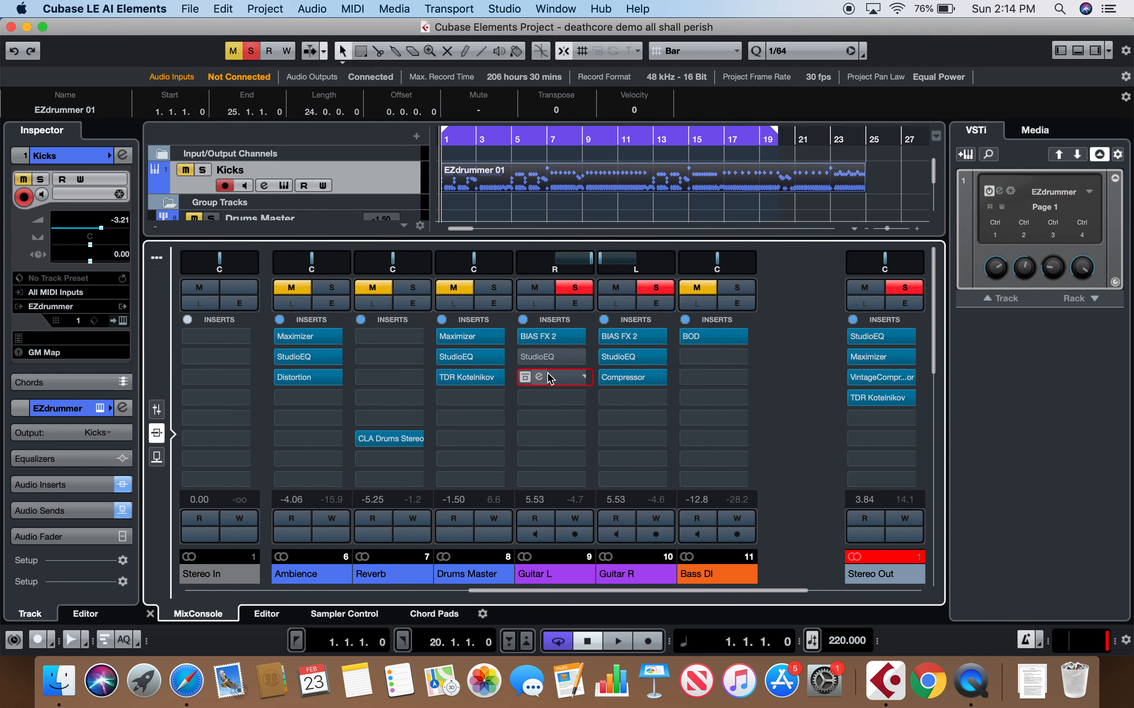
{"action": "left_click", "coordinate": [606, 358]}
{"action": "left_click", "coordinate": [606, 378]}
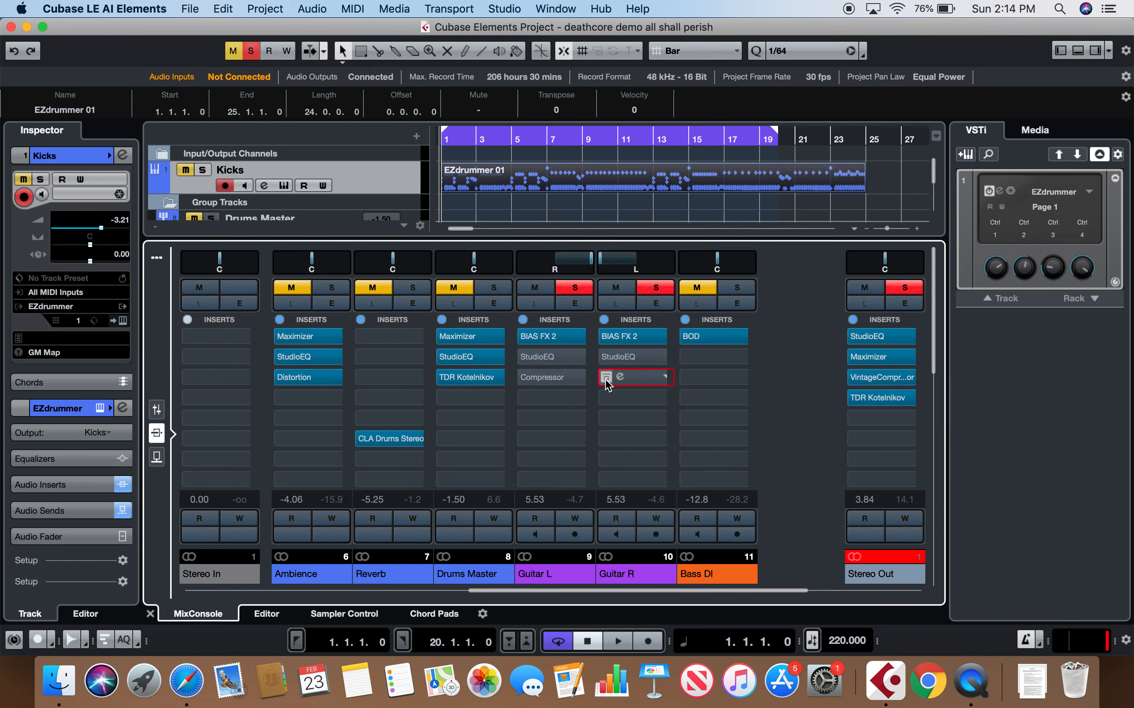
- Open BIAS FX 2 on Guitar L and examine the upper RD V2 amp, the gate and the drive pedal
{"action": "left_click", "coordinate": [560, 342]}
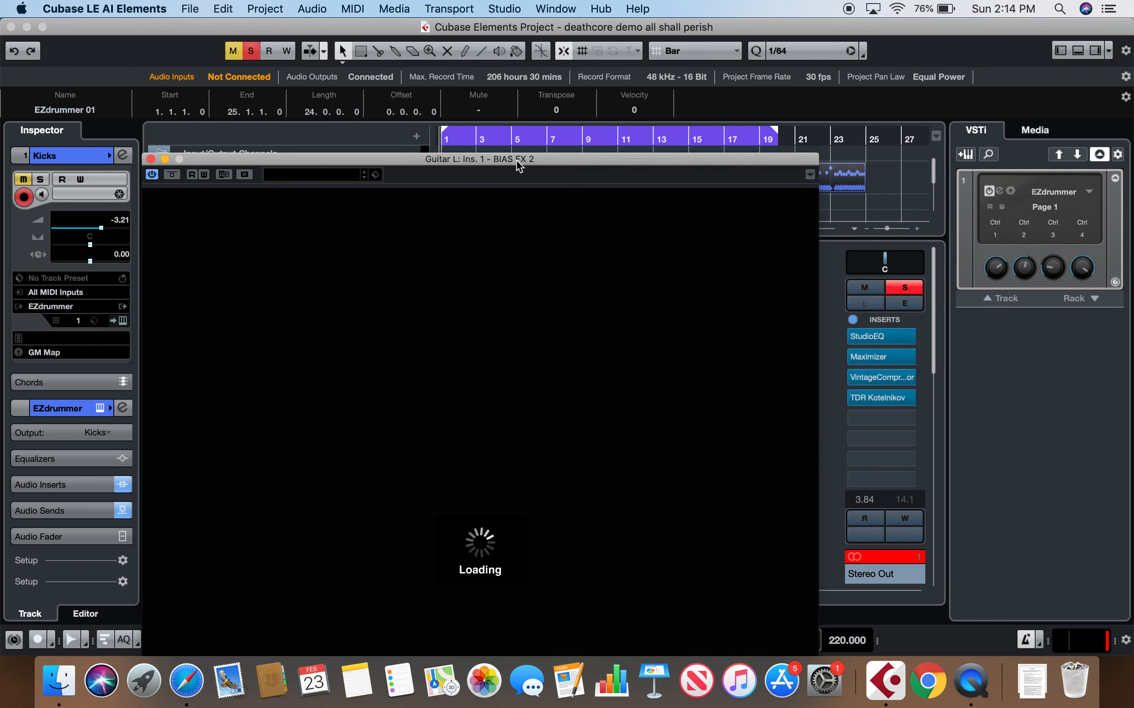
{"action": "left_click_drag", "start_coordinate": [518, 161], "coordinate": [512, 75]}
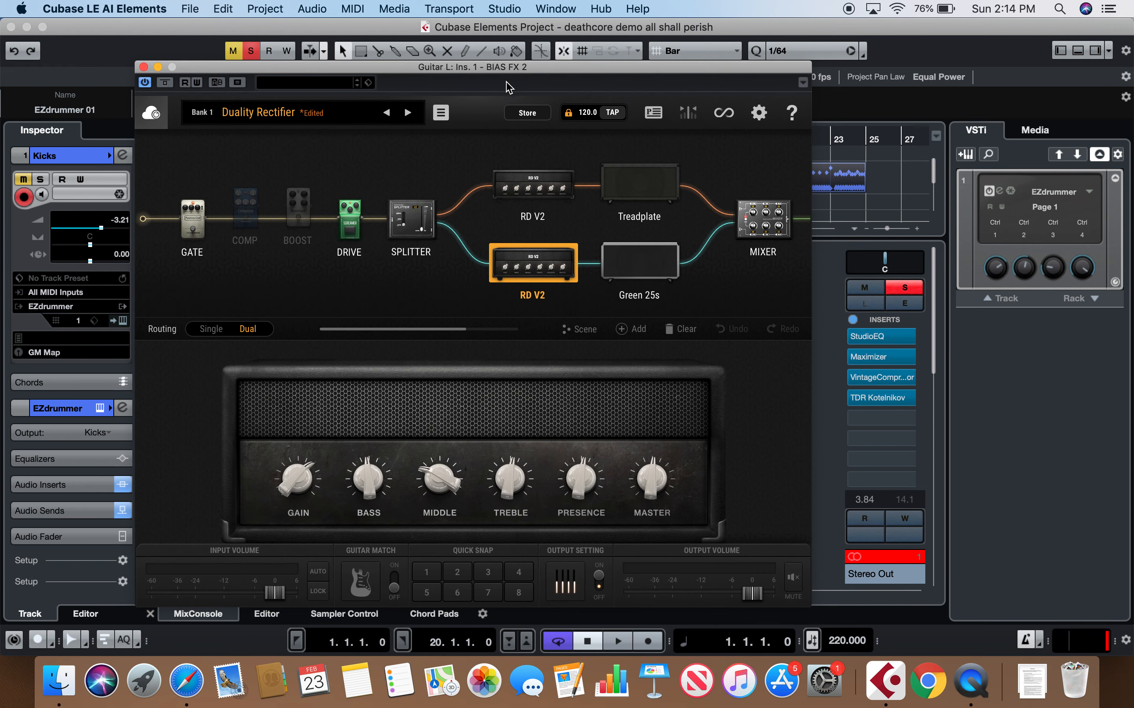
{"action": "left_click", "coordinate": [524, 203]}
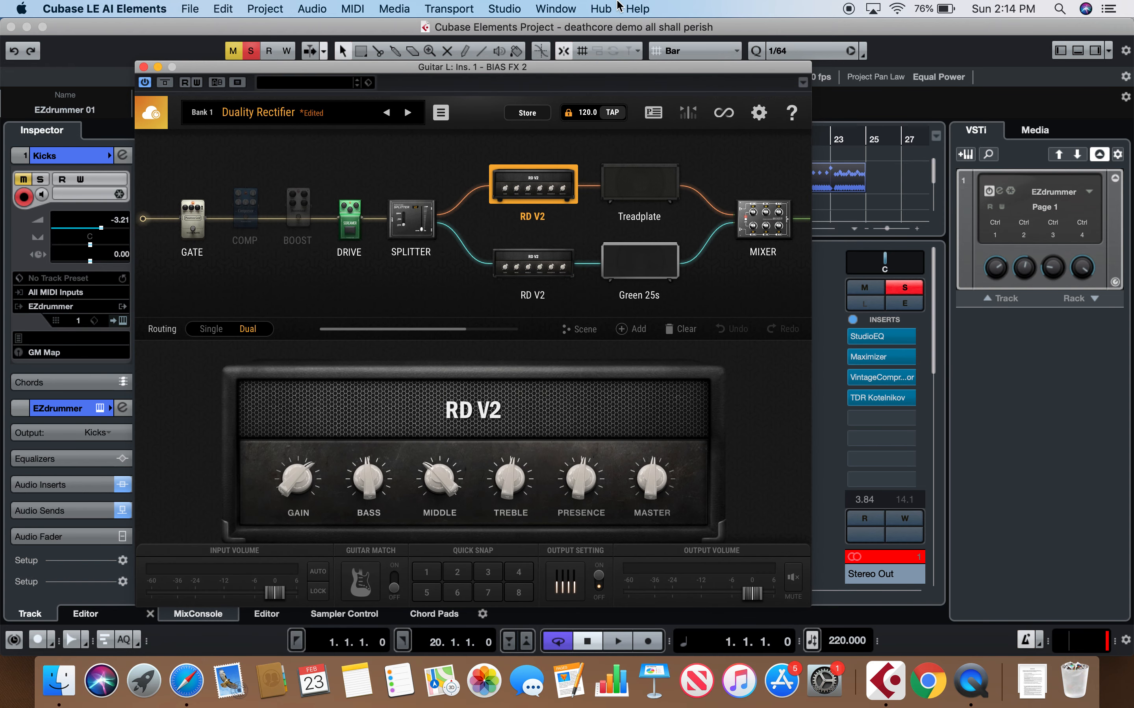
{"action": "left_click", "coordinate": [195, 226]}
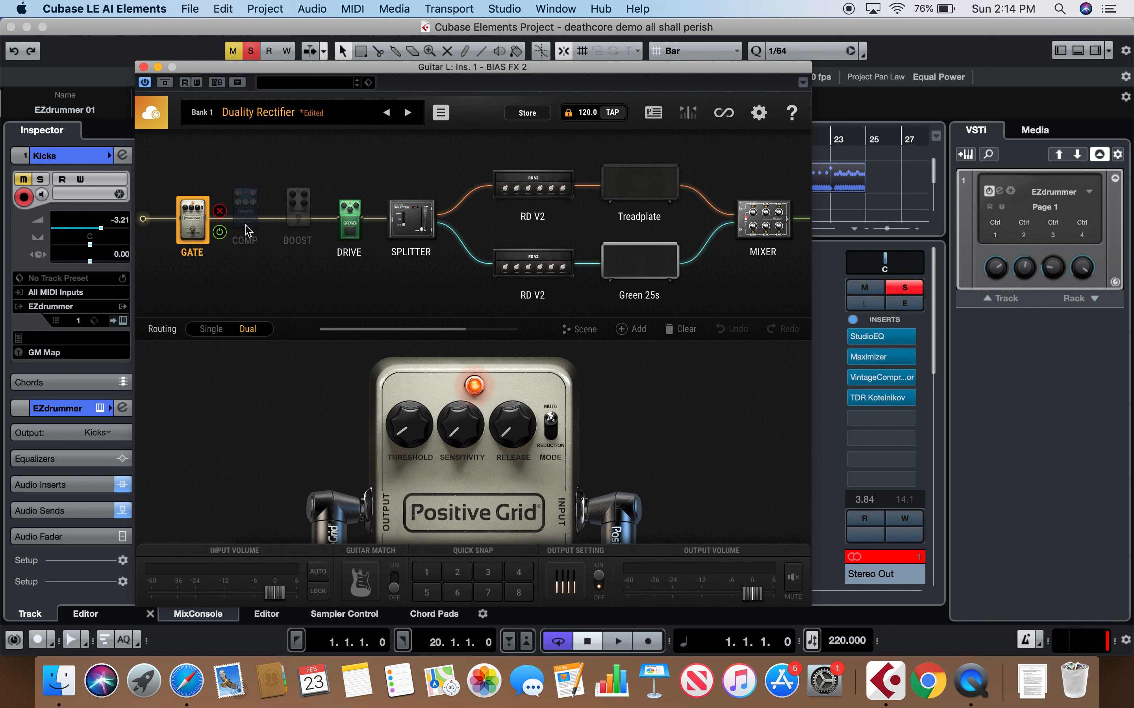
{"action": "left_click", "coordinate": [347, 248]}
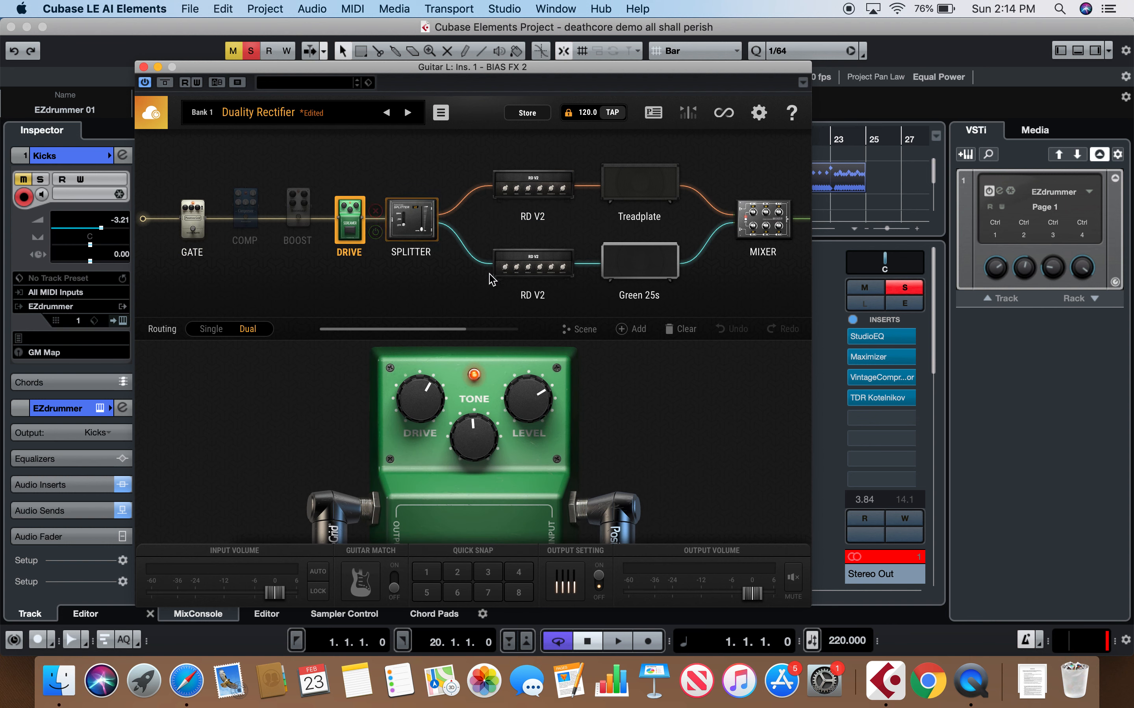
- Play the guitars from bar 1, switching Guitar L's drive pedal off and on twice for comparison, and stop playback
{"action": "mouse_move", "coordinate": [379, 244]}
{"action": "key", "text": "space"}
{"action": "left_click", "coordinate": [372, 236]}
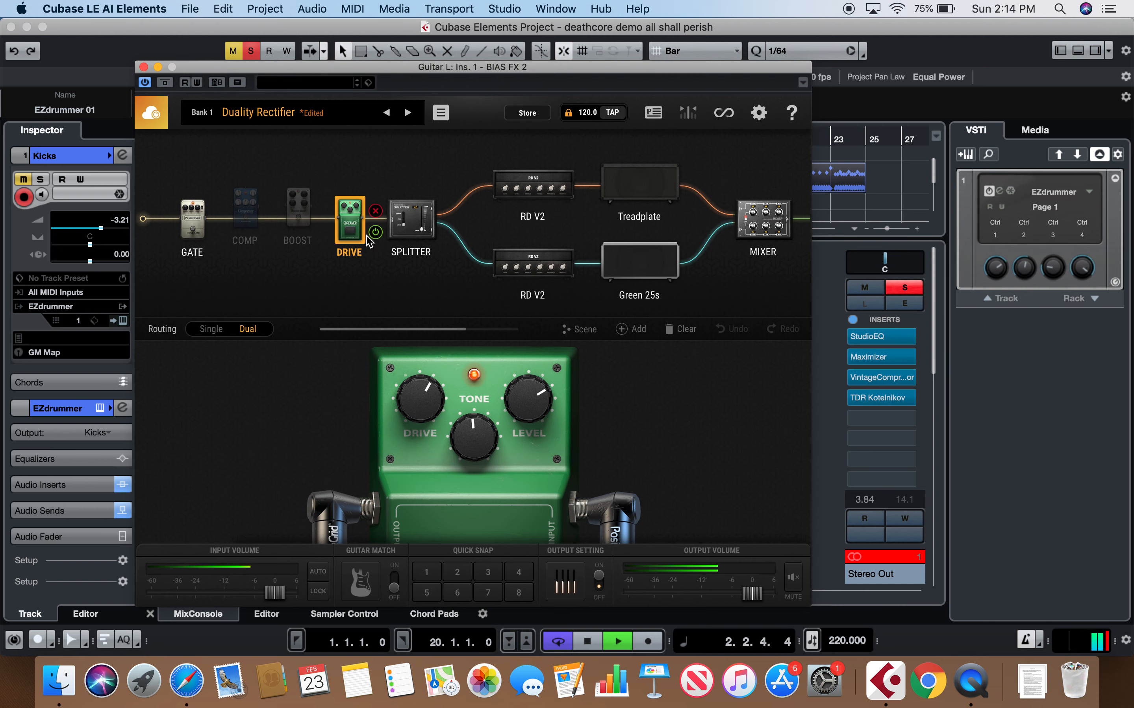
{"action": "left_click", "coordinate": [376, 221]}
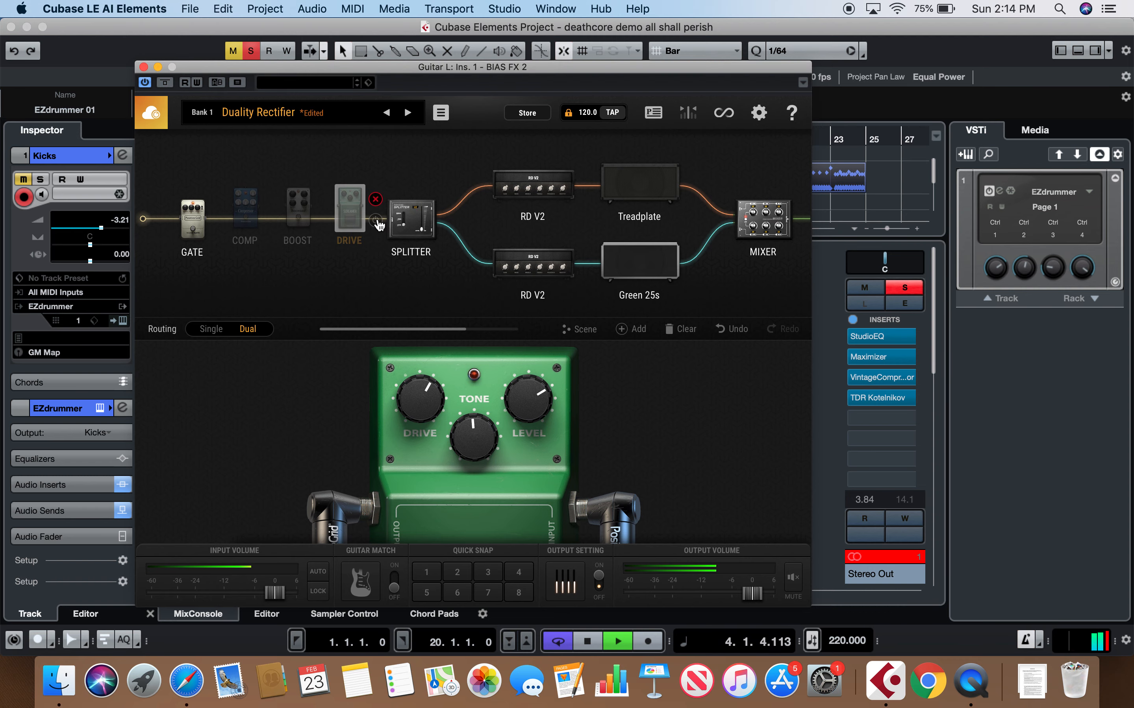
{"action": "left_click", "coordinate": [376, 222]}
{"action": "left_click_drag", "start_coordinate": [618, 68], "coordinate": [599, 119]}
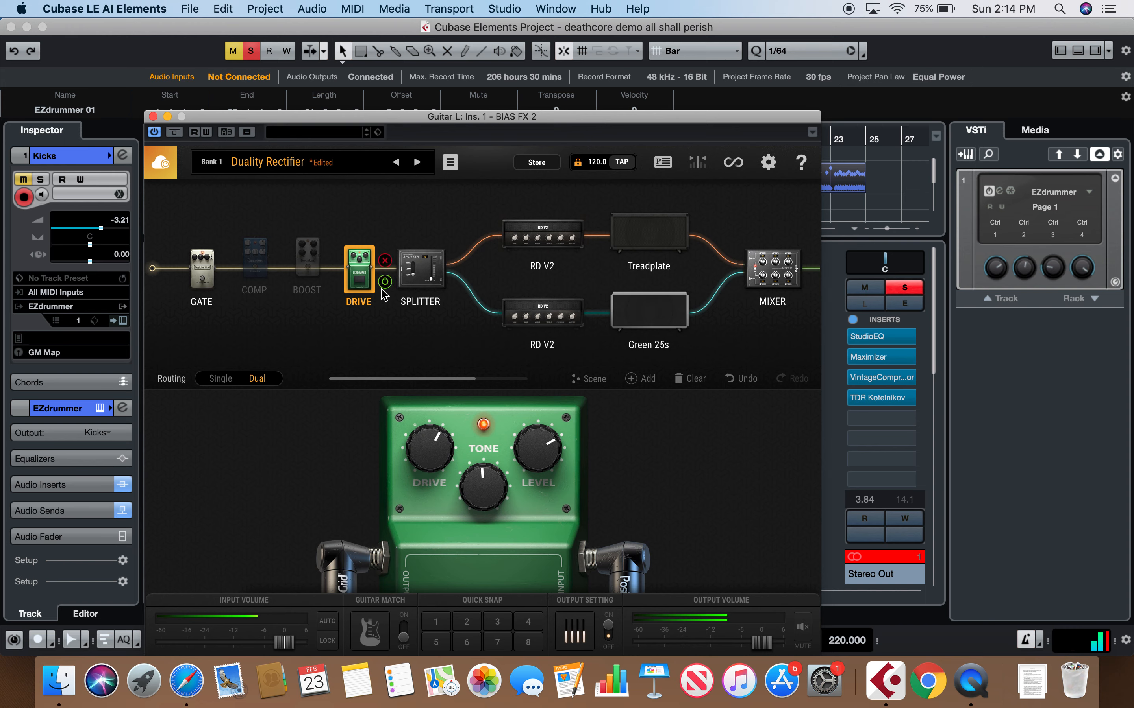
{"action": "left_click", "coordinate": [384, 281]}
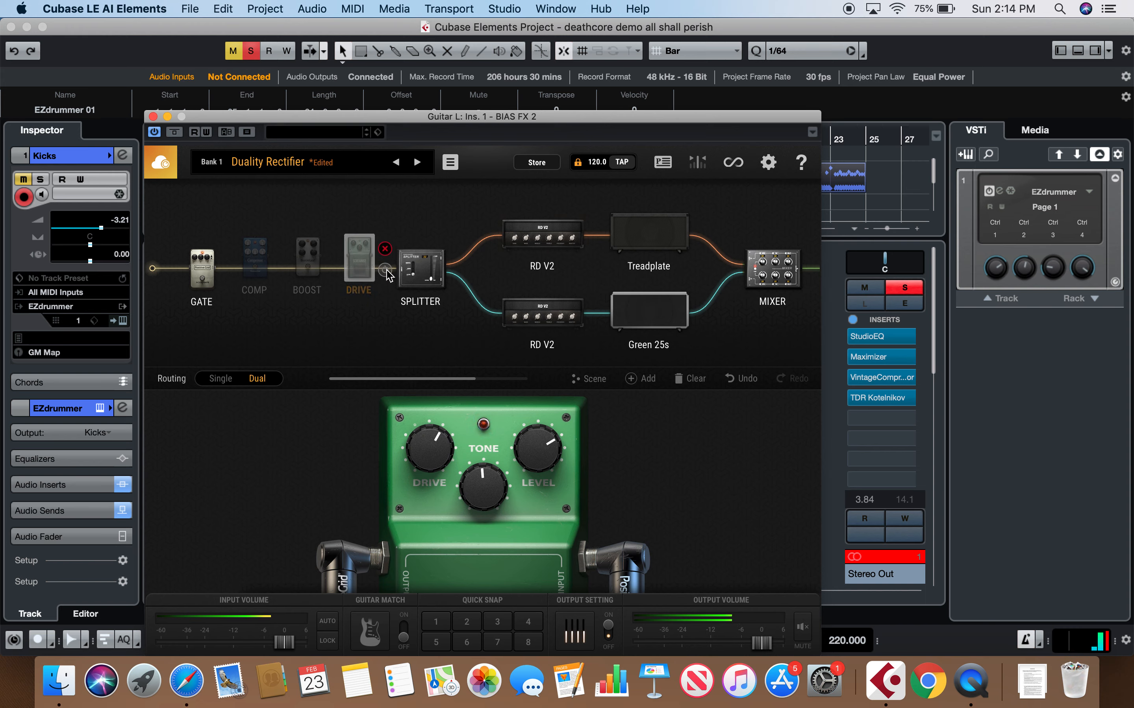
{"action": "left_click", "coordinate": [386, 270]}
{"action": "key", "text": "space"}
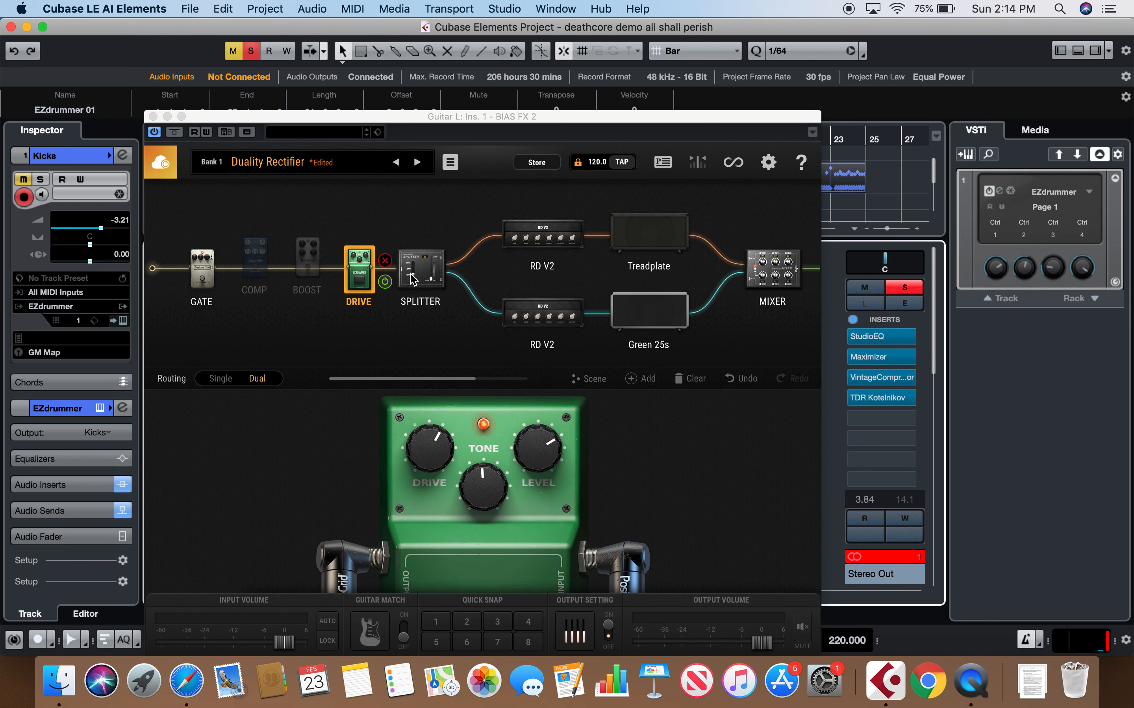
- Examine the upper RD V2 amp and the Treadplate and Green 25s cabinets, and close the BIAS FX 2 editor
{"action": "left_click", "coordinate": [535, 253]}
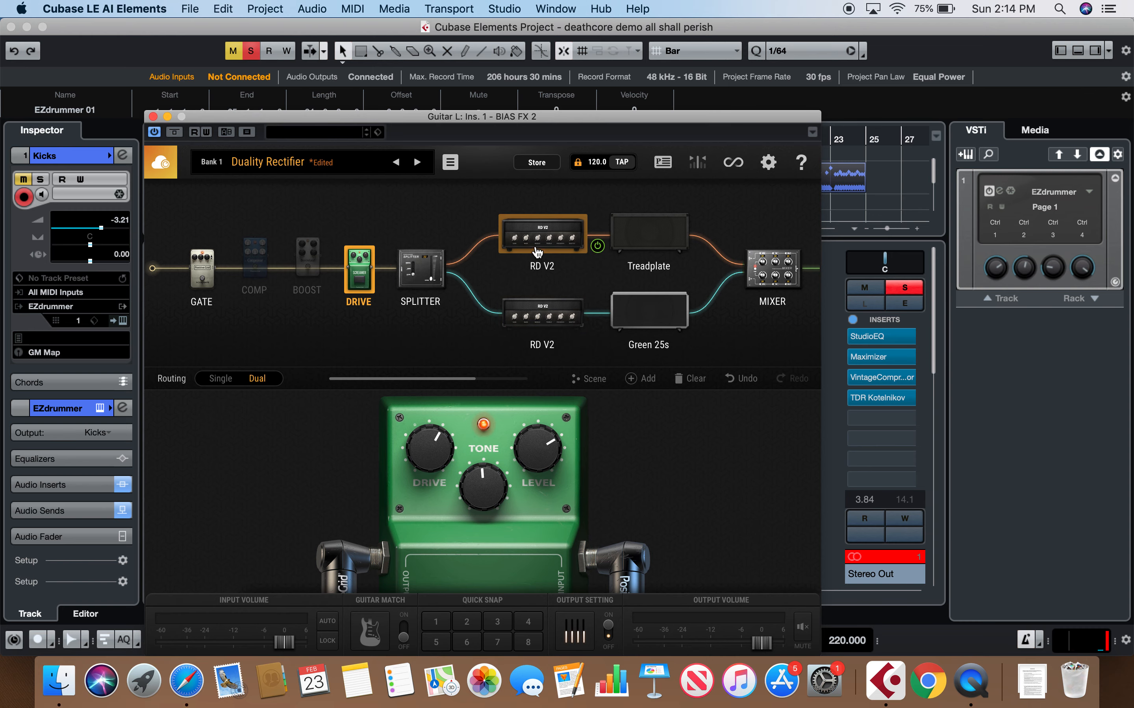
{"action": "left_click_drag", "start_coordinate": [584, 124], "coordinate": [583, 56]}
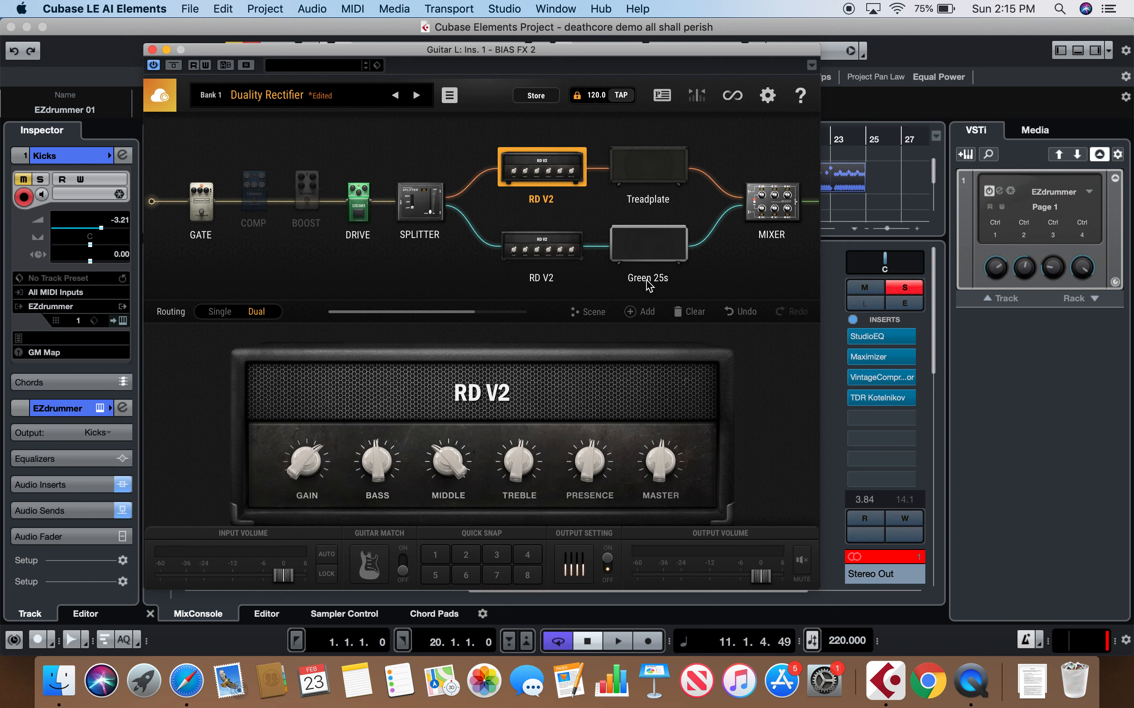
{"action": "left_click", "coordinate": [649, 155]}
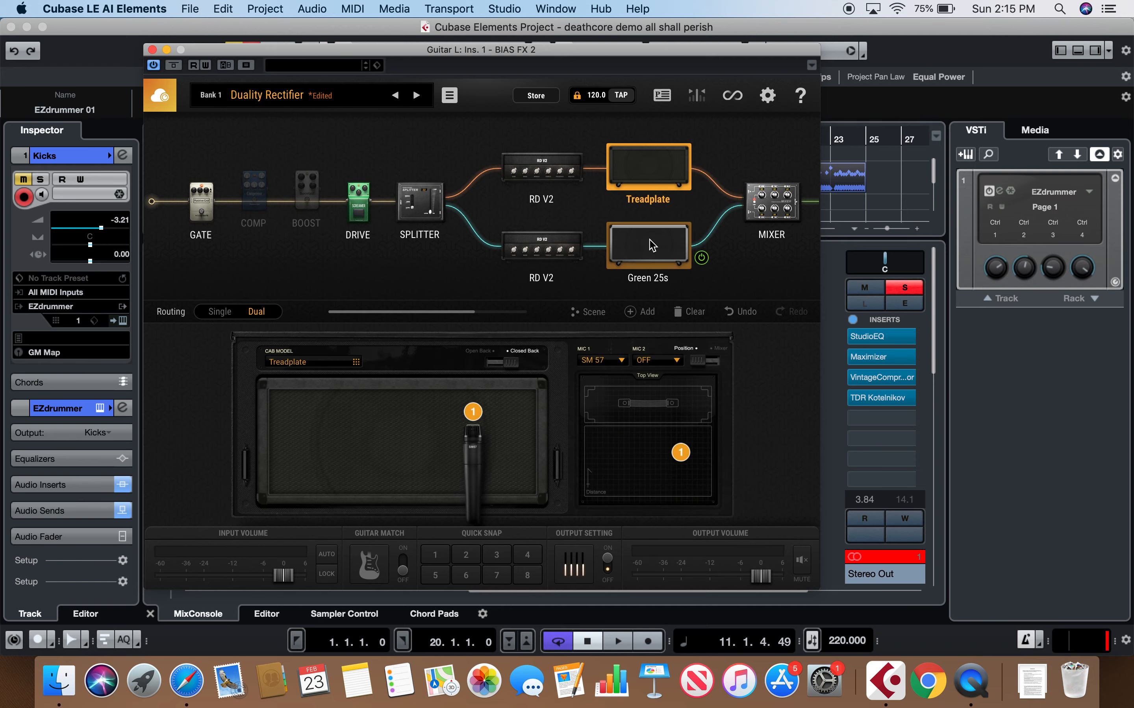
{"action": "left_click", "coordinate": [648, 243]}
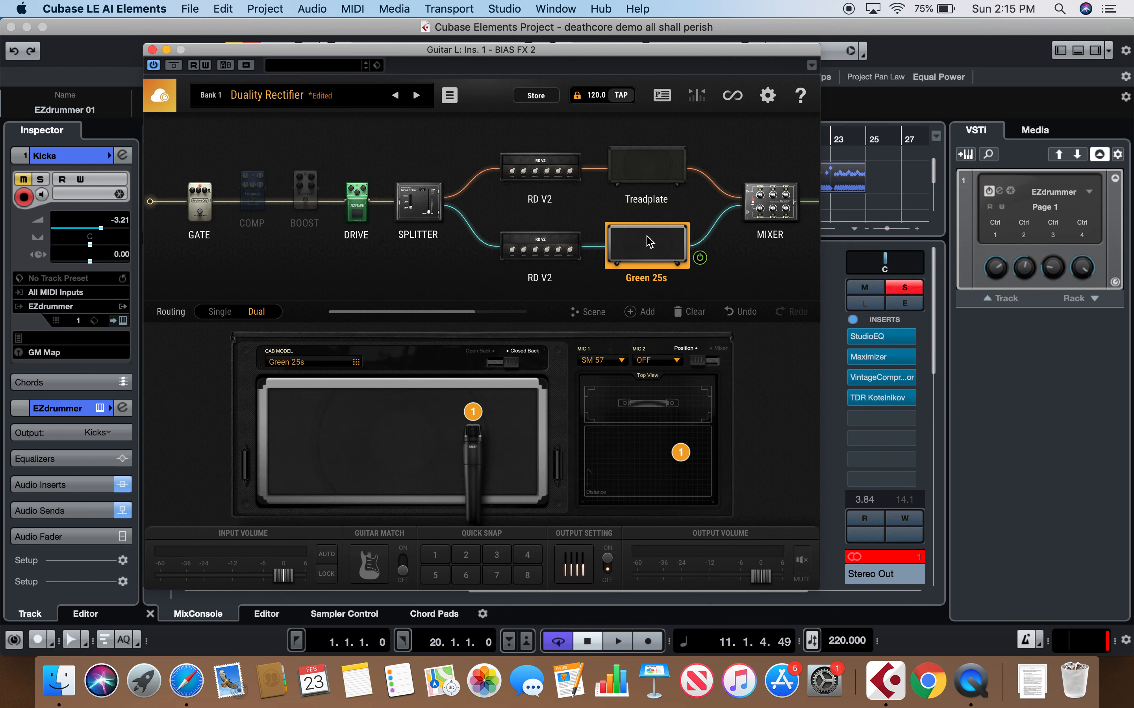
{"action": "left_click", "coordinate": [648, 170]}
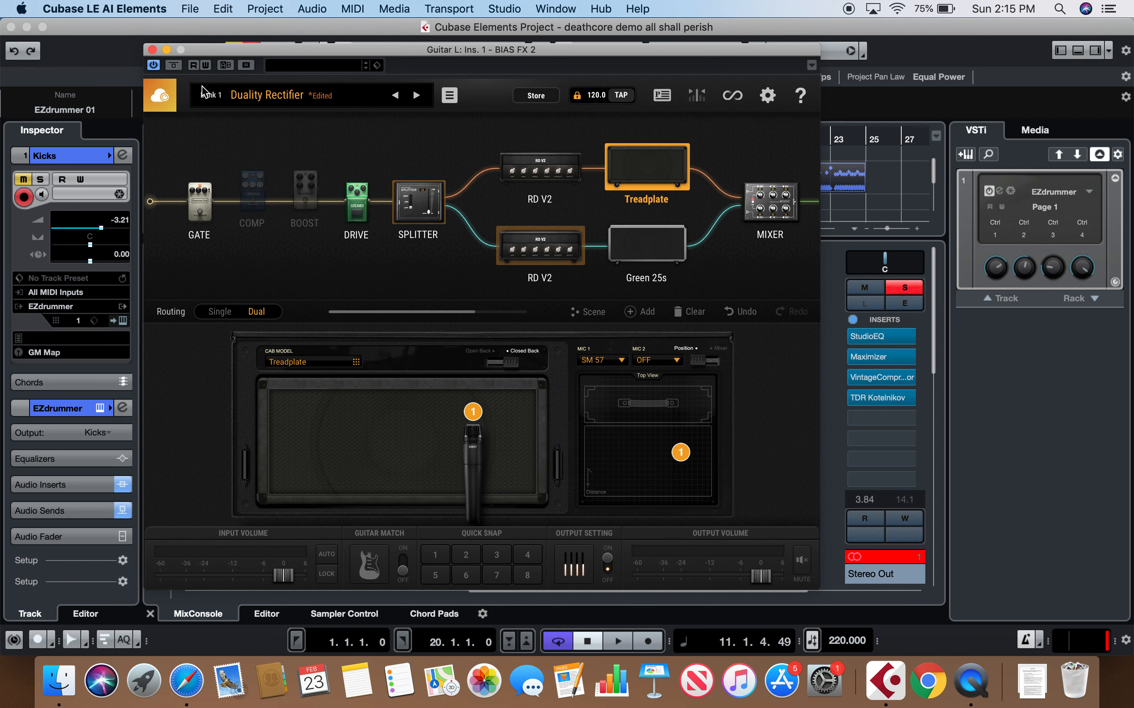
{"action": "left_click", "coordinate": [153, 50]}
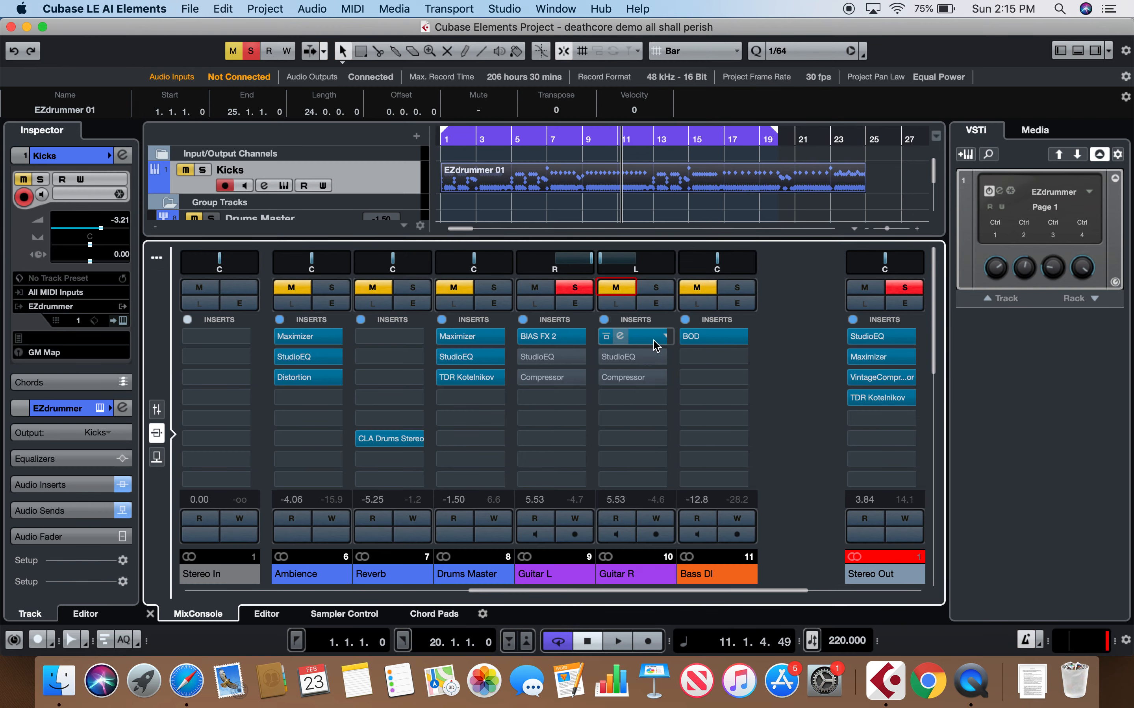
- Solo Guitar R again and reactivate StudioEQ on both guitar channels
{"action": "left_click", "coordinate": [640, 291]}
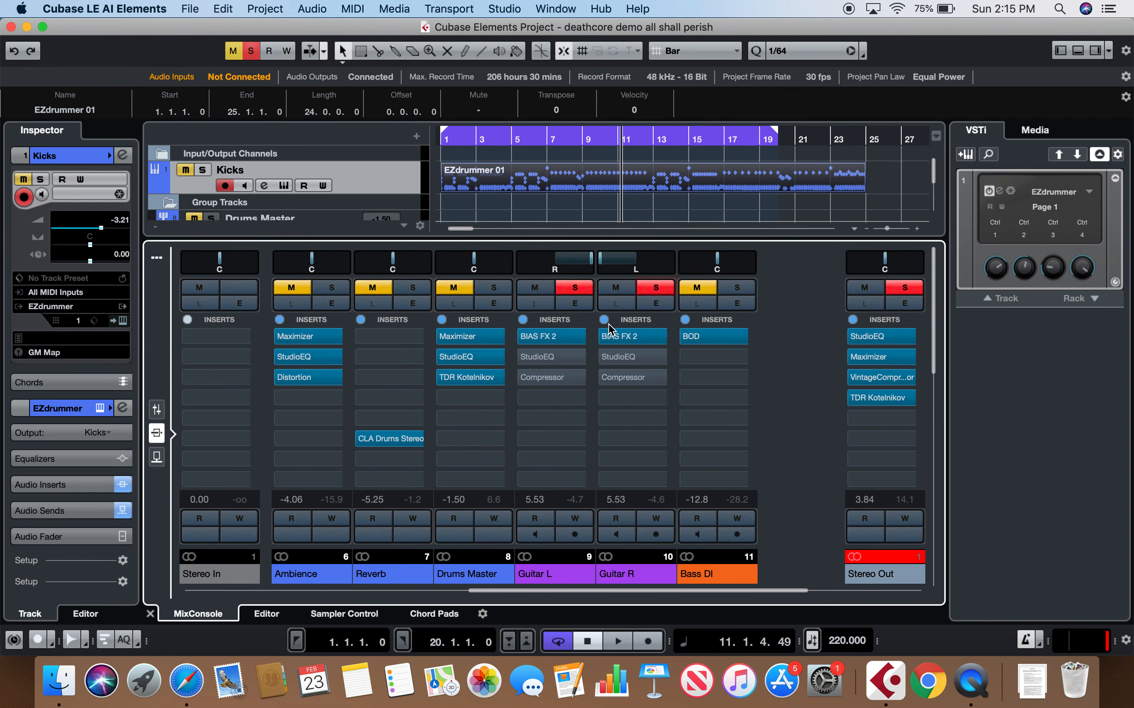
{"action": "left_click", "coordinate": [601, 357]}
{"action": "left_click", "coordinate": [525, 357]}
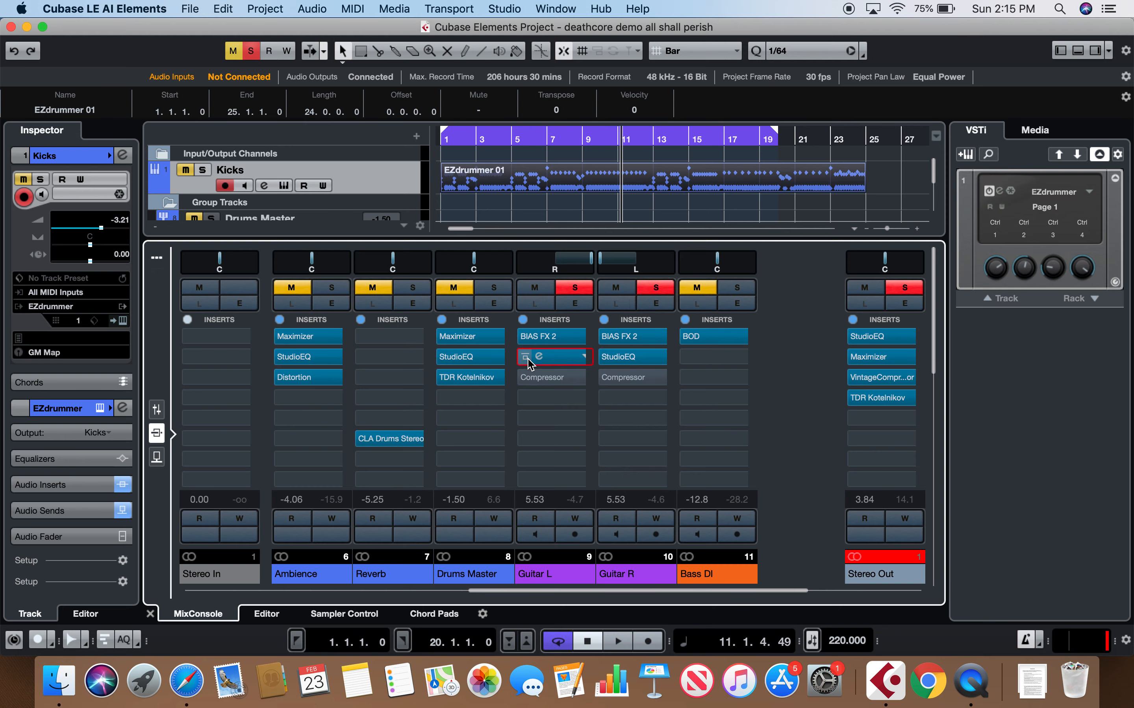
- Open Guitar L's StudioEQ, play the guitars with StudioEQ off and on for both channels, and close the editor
{"action": "left_click", "coordinate": [571, 362]}
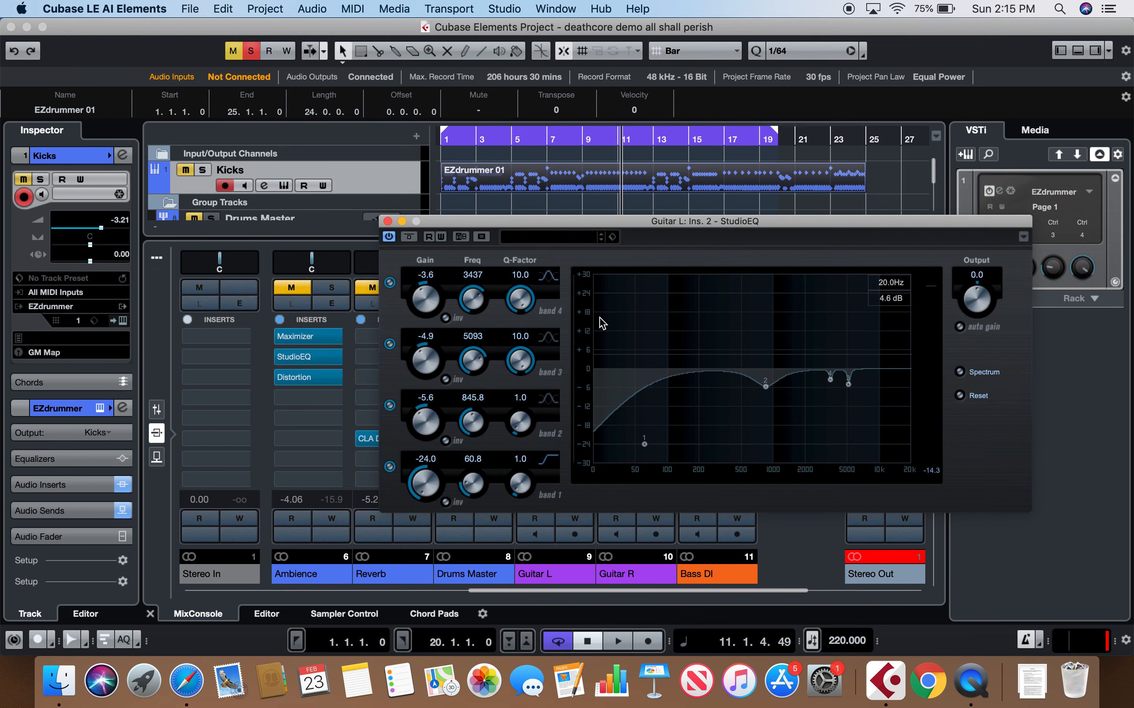
{"action": "left_click_drag", "start_coordinate": [658, 220], "coordinate": [489, 188]}
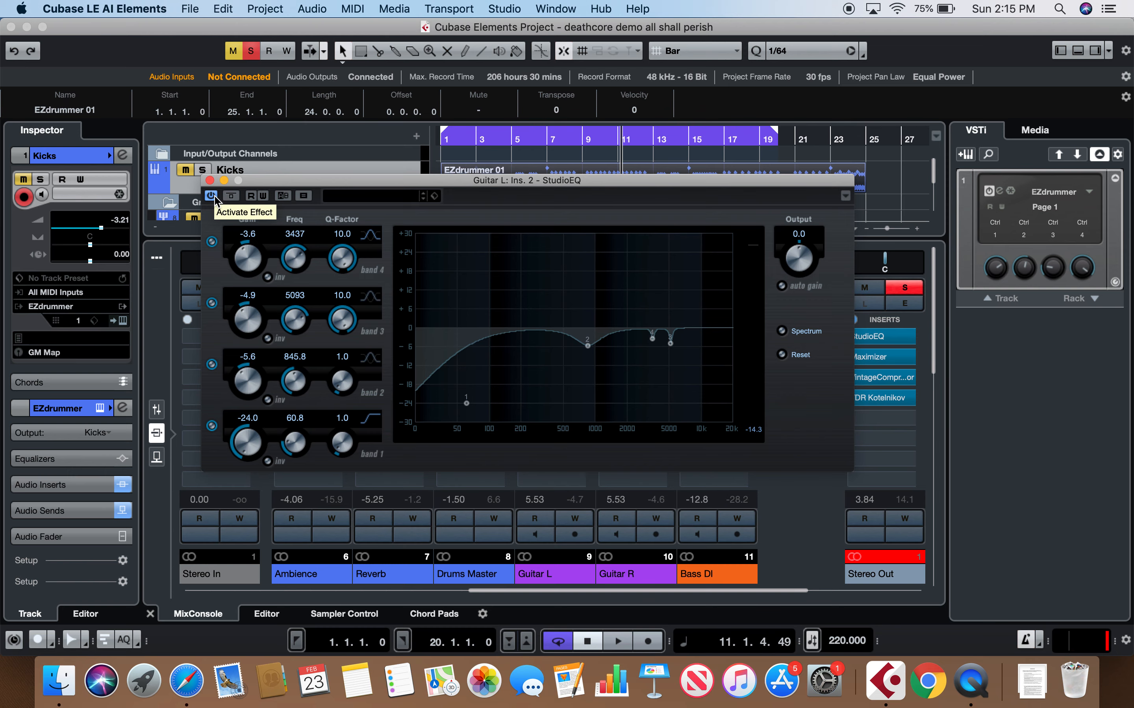
{"action": "key", "text": "space"}
{"action": "left_click_drag", "start_coordinate": [354, 185], "coordinate": [352, 402]}
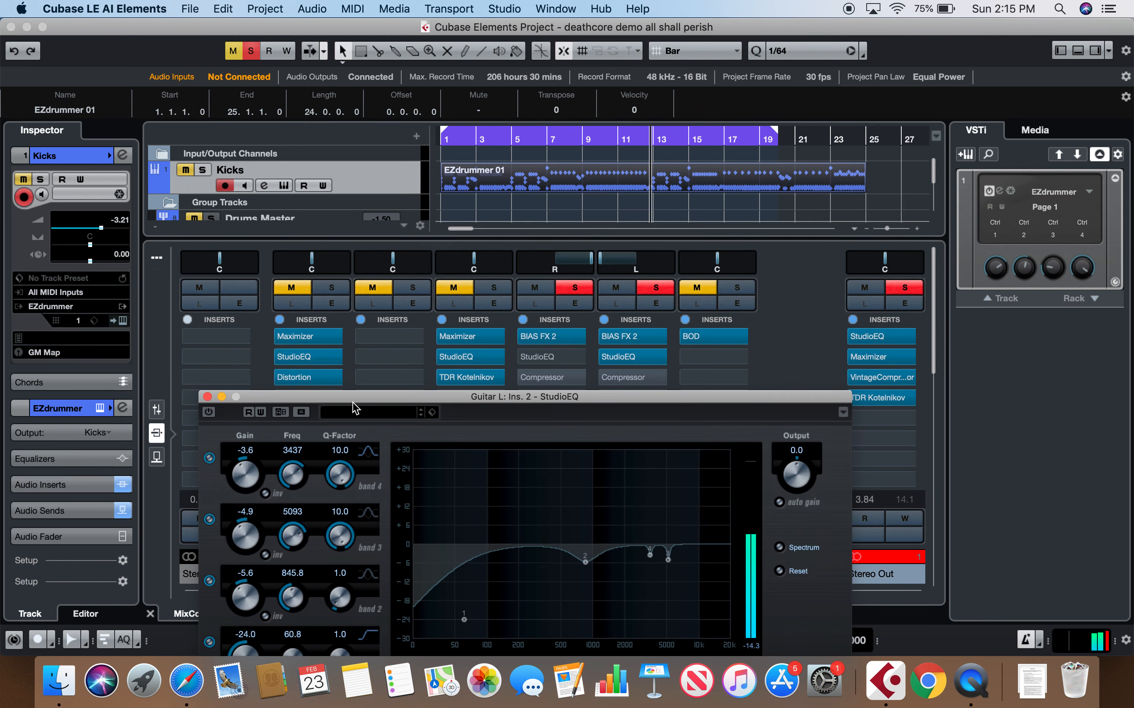
{"action": "left_click", "coordinate": [604, 357]}
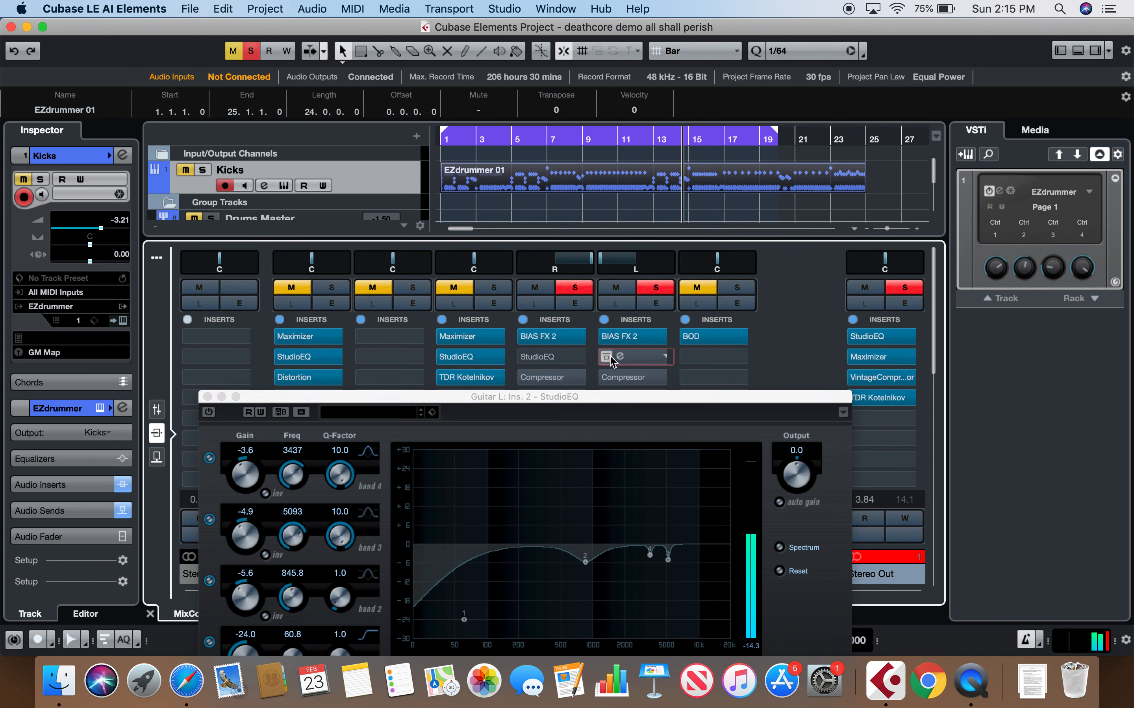
{"action": "left_click", "coordinate": [607, 358]}
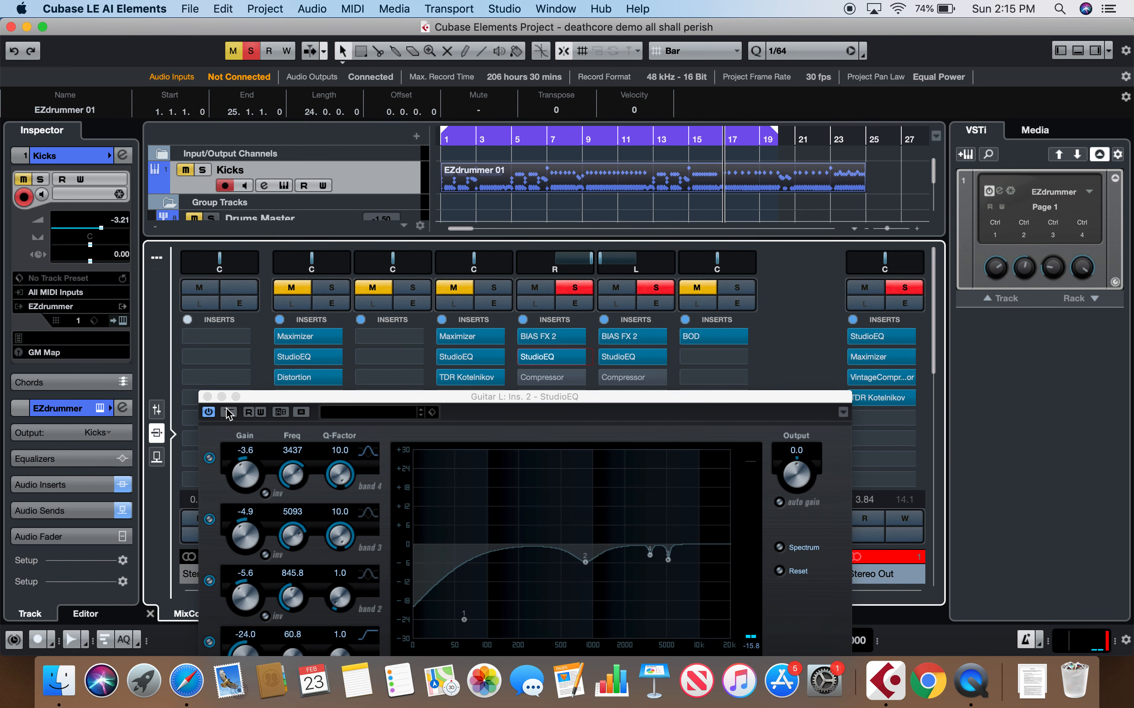
{"action": "left_click", "coordinate": [206, 397]}
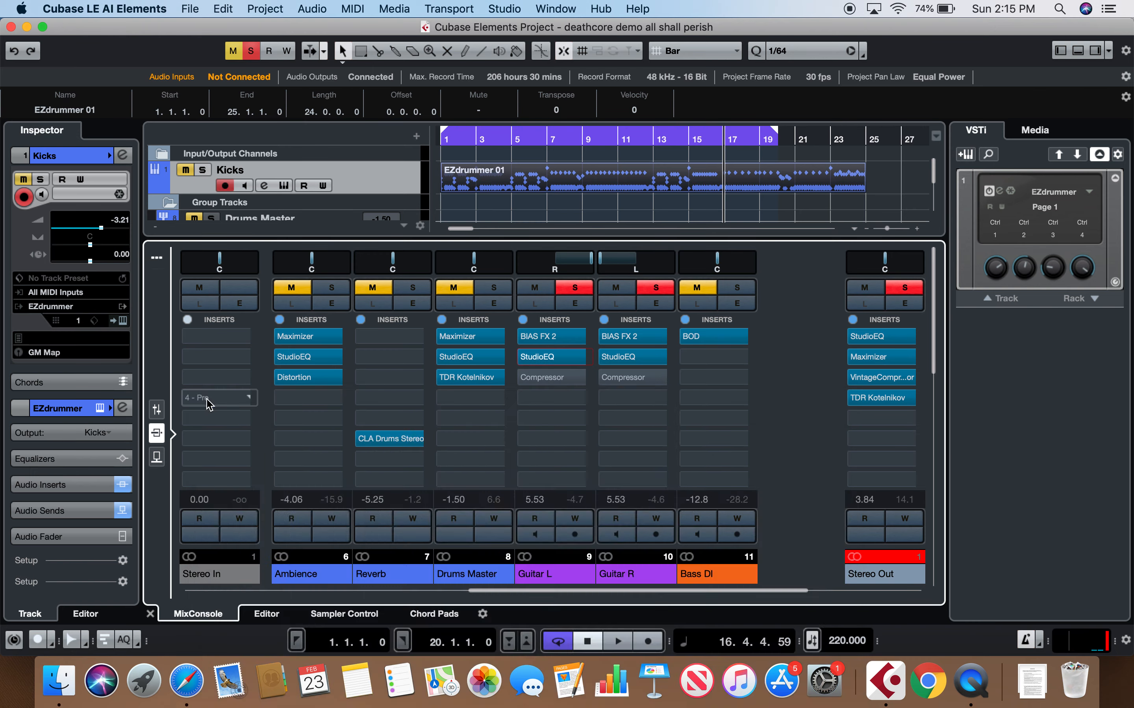
- Open Guitar L's Compressor editor and reactivate Compressor on both guitar channels
{"action": "left_click", "coordinate": [561, 385]}
{"action": "left_click_drag", "start_coordinate": [619, 69], "coordinate": [311, 303]}
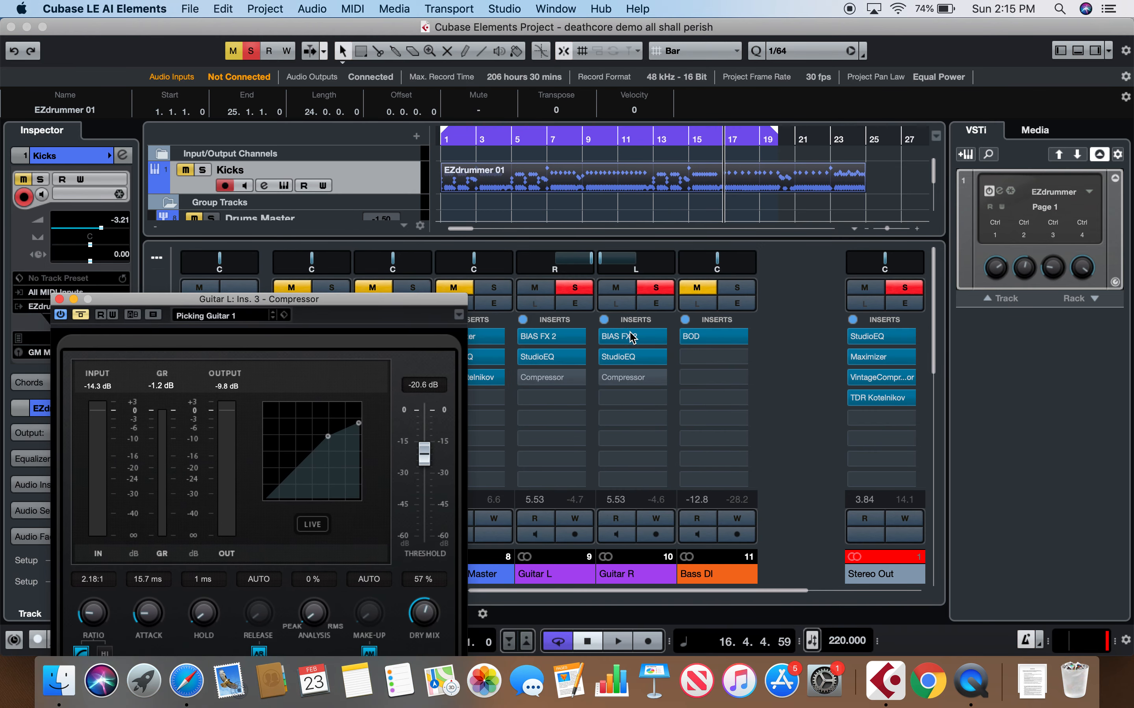
{"action": "left_click", "coordinate": [525, 381]}
{"action": "left_click", "coordinate": [611, 381]}
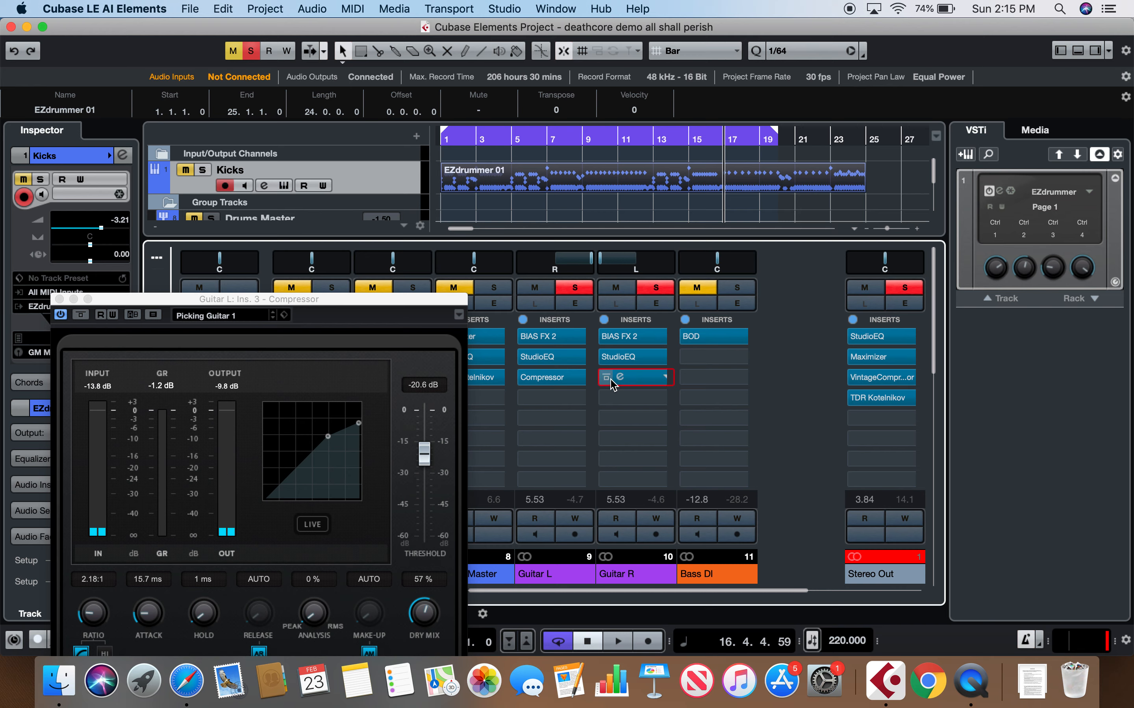
- Play the guitars from bar 16 with Compressor active, bypass it on both channels for comparison, and reactivate it on both
{"action": "key", "text": "space"}
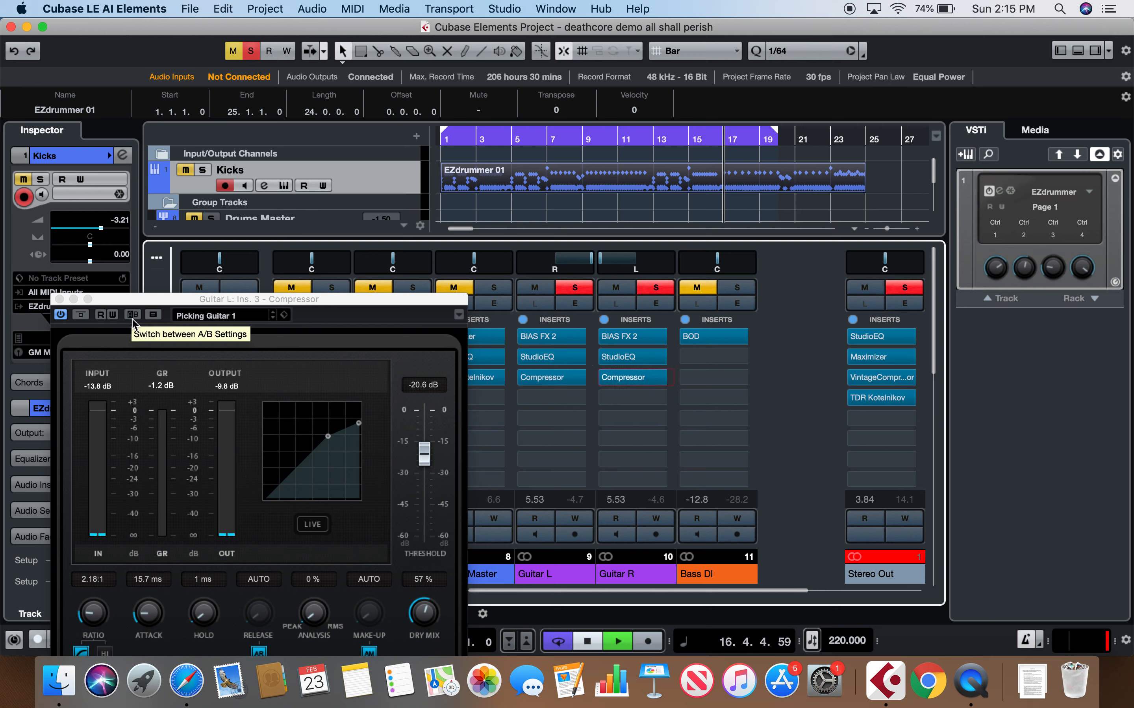
{"action": "left_click", "coordinate": [526, 382]}
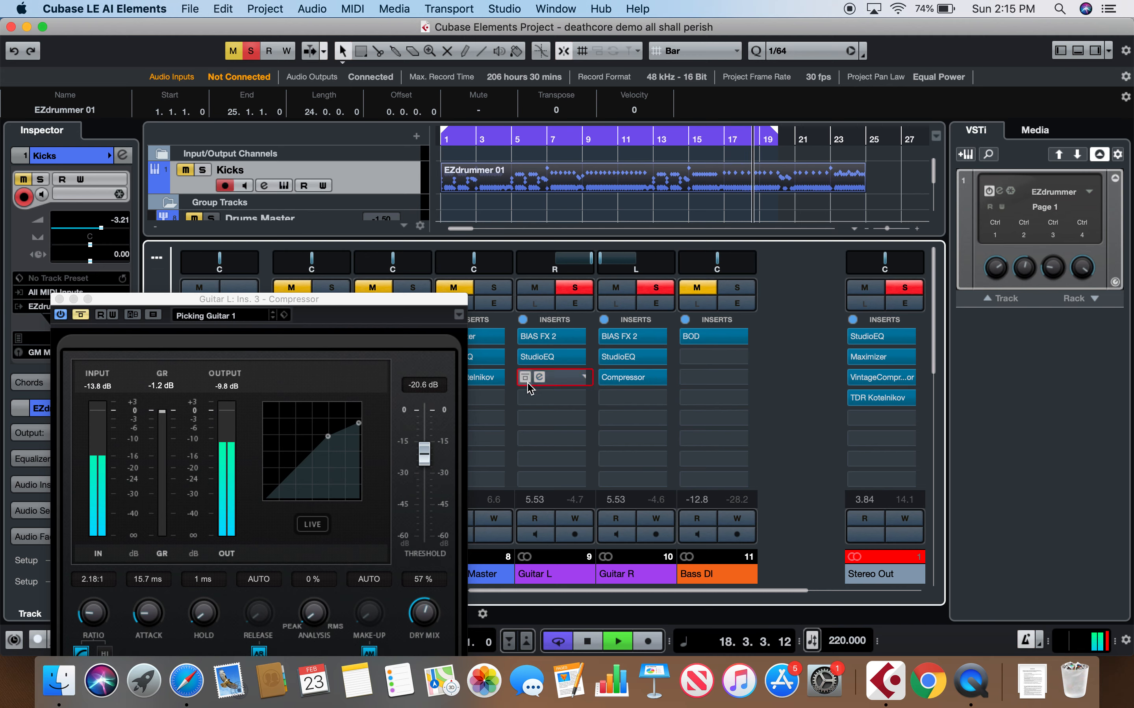
{"action": "left_click", "coordinate": [608, 378]}
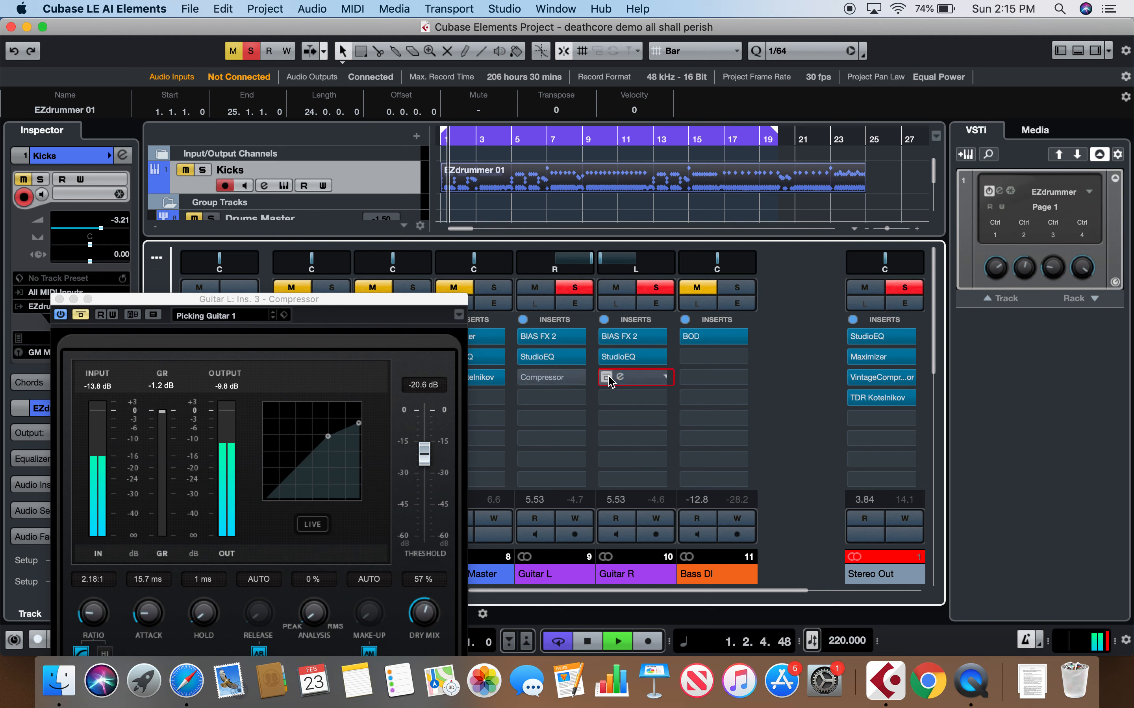
{"action": "left_click", "coordinate": [607, 378]}
{"action": "left_click", "coordinate": [529, 379]}
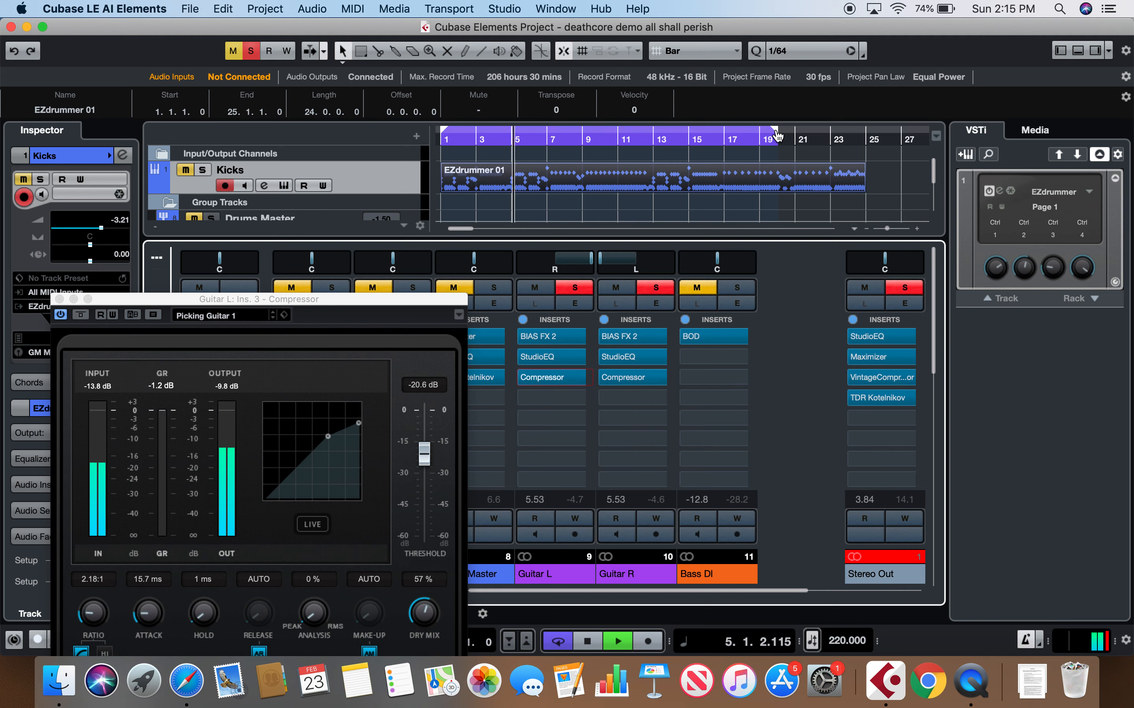
- Extend the cycle range's end to bar 25, stop playback, and close Guitar L's Compressor editor
{"action": "left_click_drag", "start_coordinate": [778, 133], "coordinate": [864, 135]}
{"action": "key", "text": "space"}
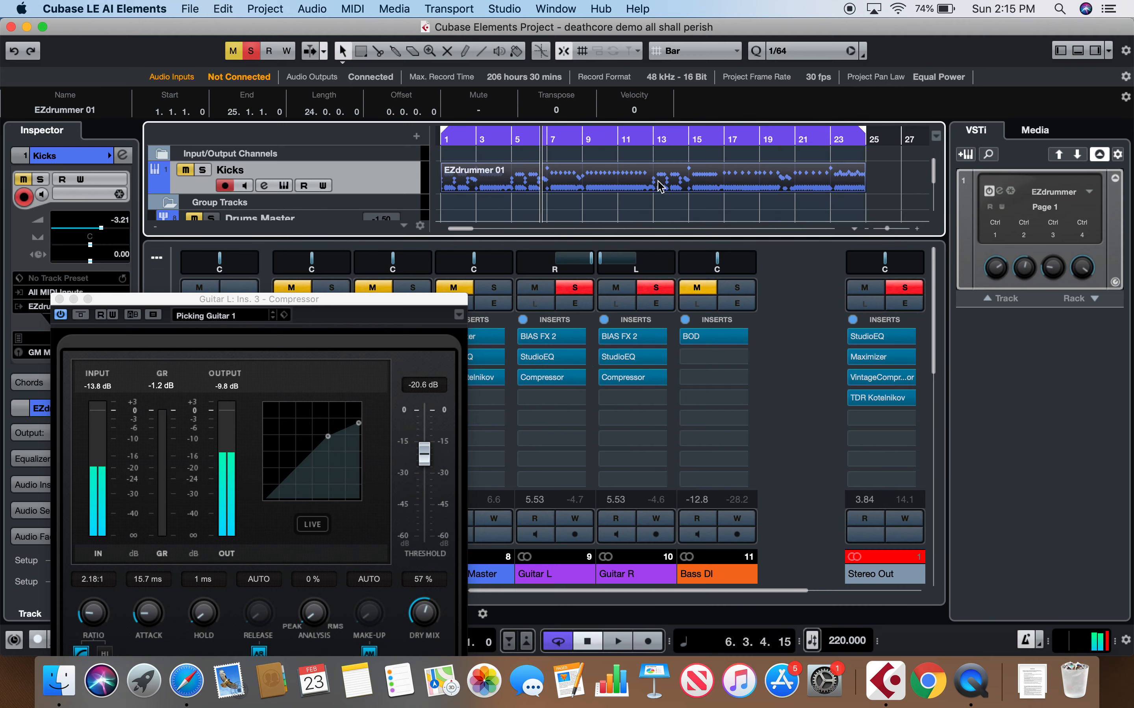
{"action": "left_click", "coordinate": [59, 299]}
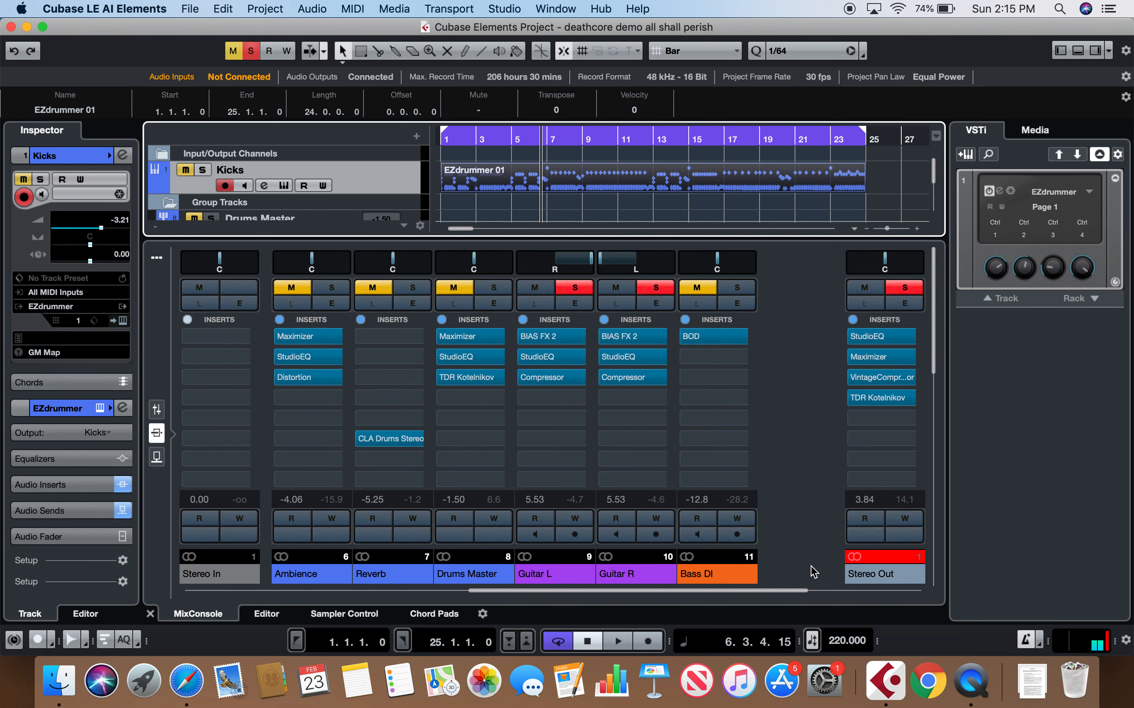
- Solo the Bass DI channel together with Sub and Clank, and take Guitar L and Guitar R out of solo
{"action": "left_click_drag", "start_coordinate": [801, 594], "coordinate": [892, 601]}
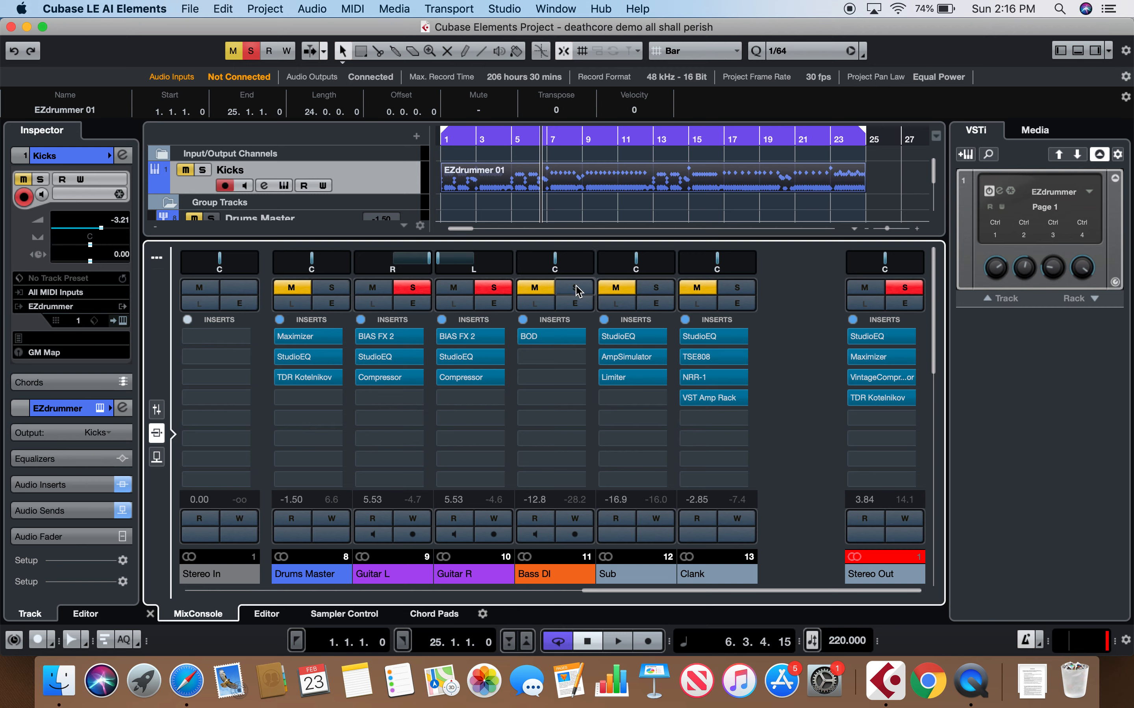
{"action": "left_click", "coordinate": [576, 289]}
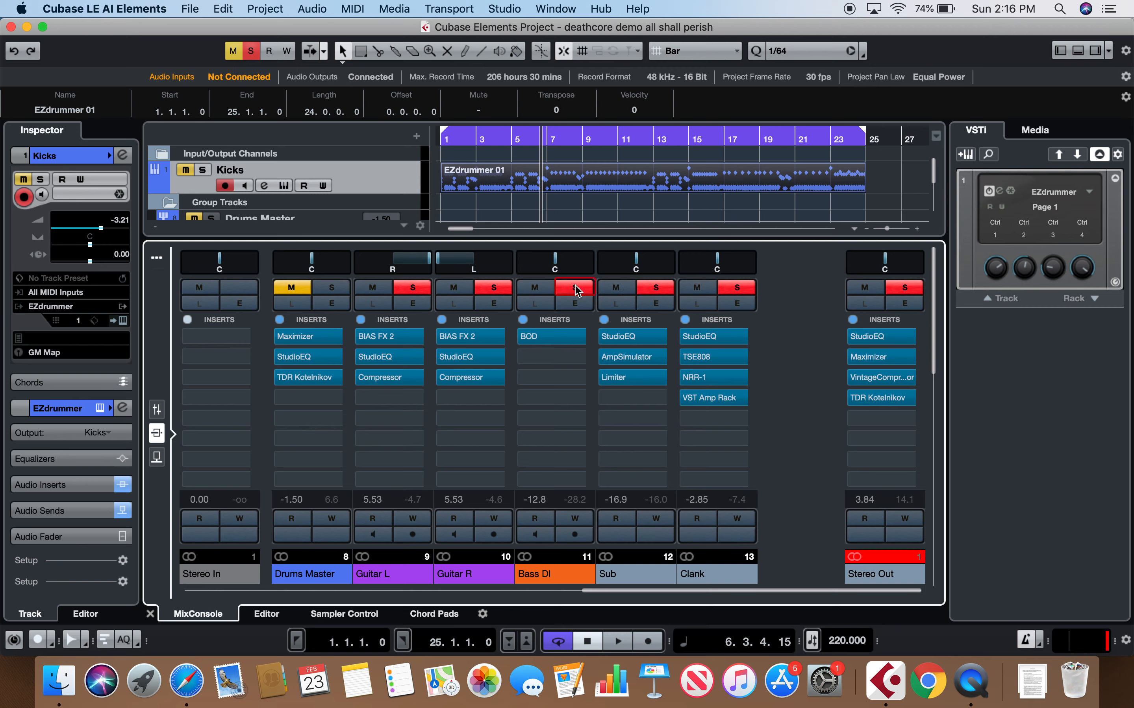
{"action": "left_click", "coordinate": [456, 288]}
{"action": "left_click", "coordinate": [409, 289]}
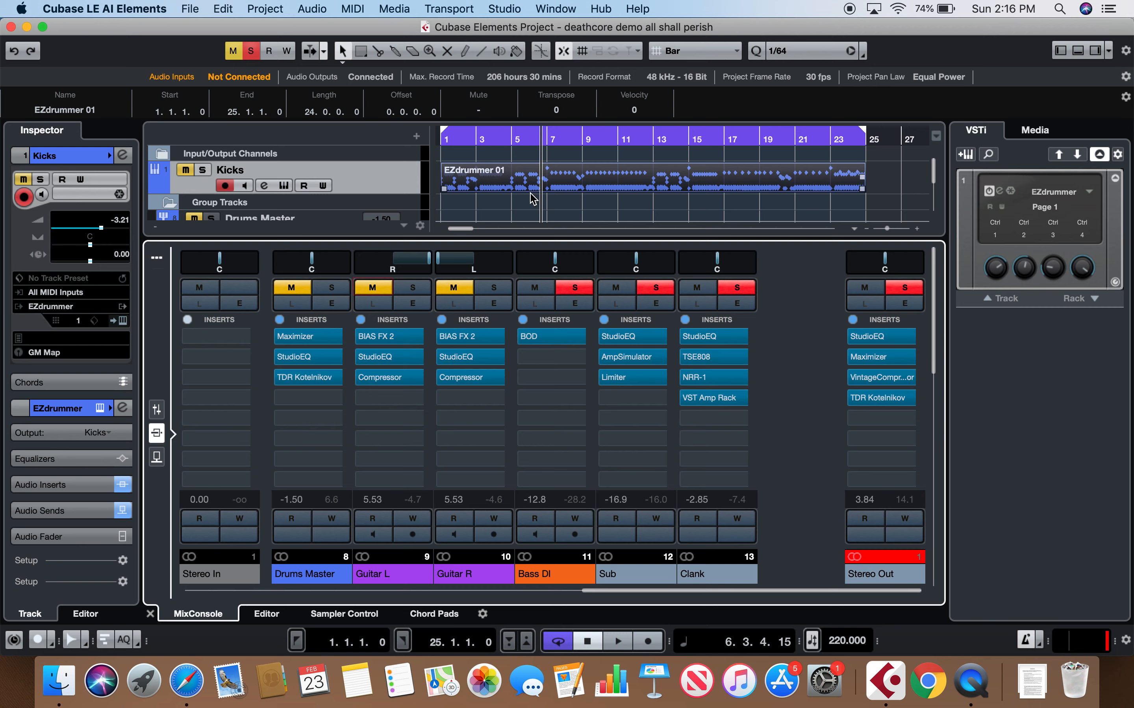
- Play the soloed bass channels from bar 1 and stop playback
{"action": "left_click_drag", "start_coordinate": [541, 139], "coordinate": [433, 146]}
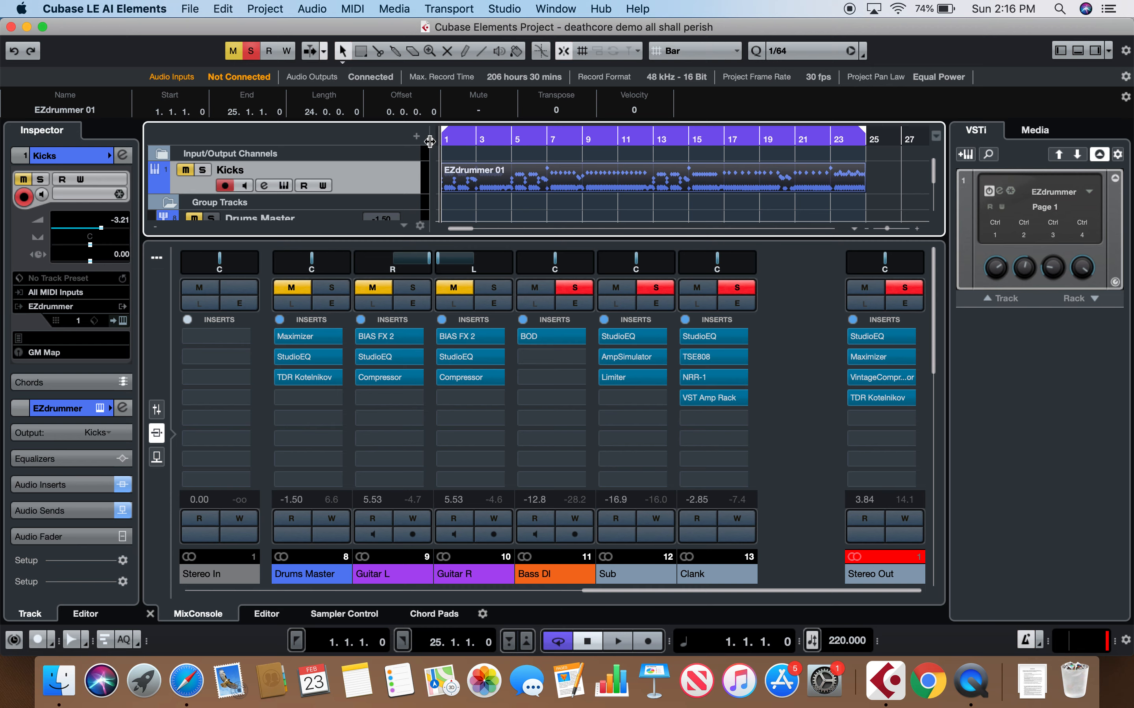
{"action": "key", "text": "space"}
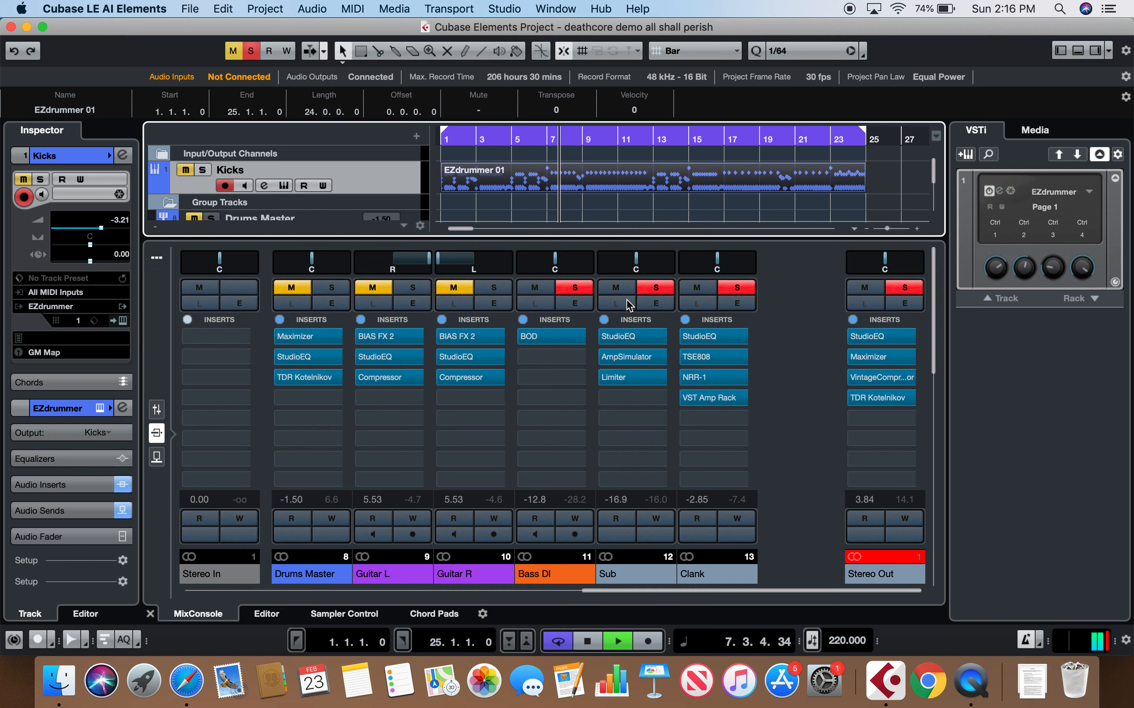
{"action": "key", "text": "space"}
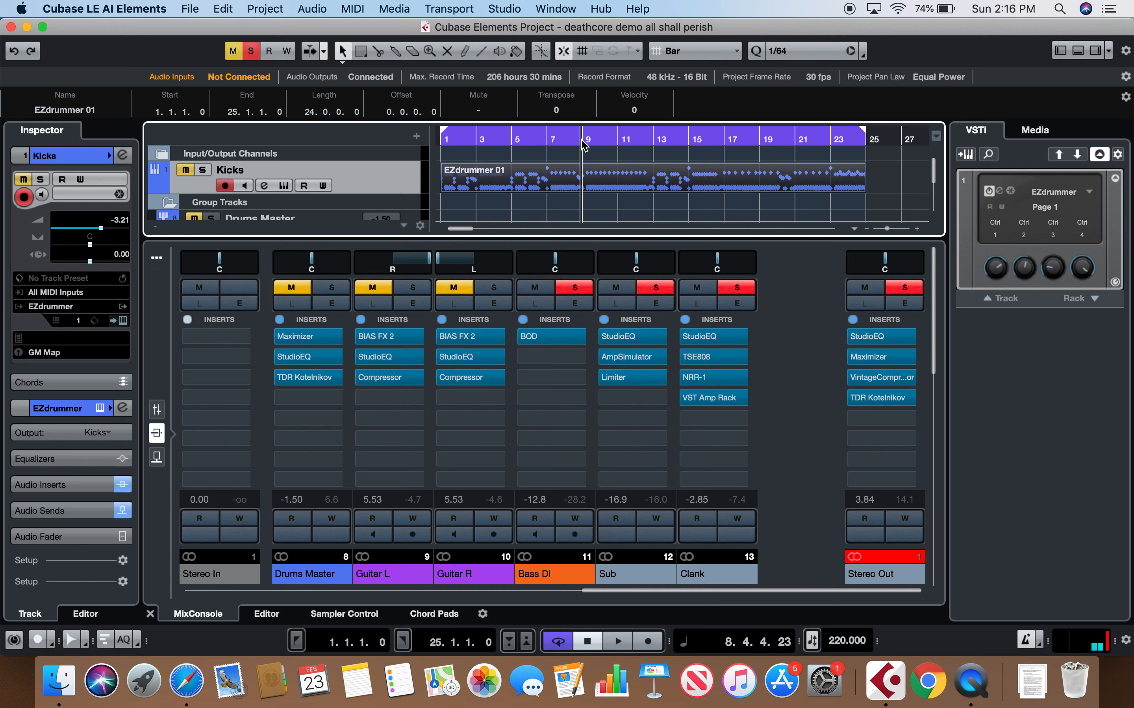
- Return the playhead to bar 1, then open Bass DI's BOD editor to inspect its settings and close it
{"action": "left_click_drag", "start_coordinate": [582, 141], "coordinate": [349, 161]}
{"action": "left_click", "coordinate": [561, 339]}
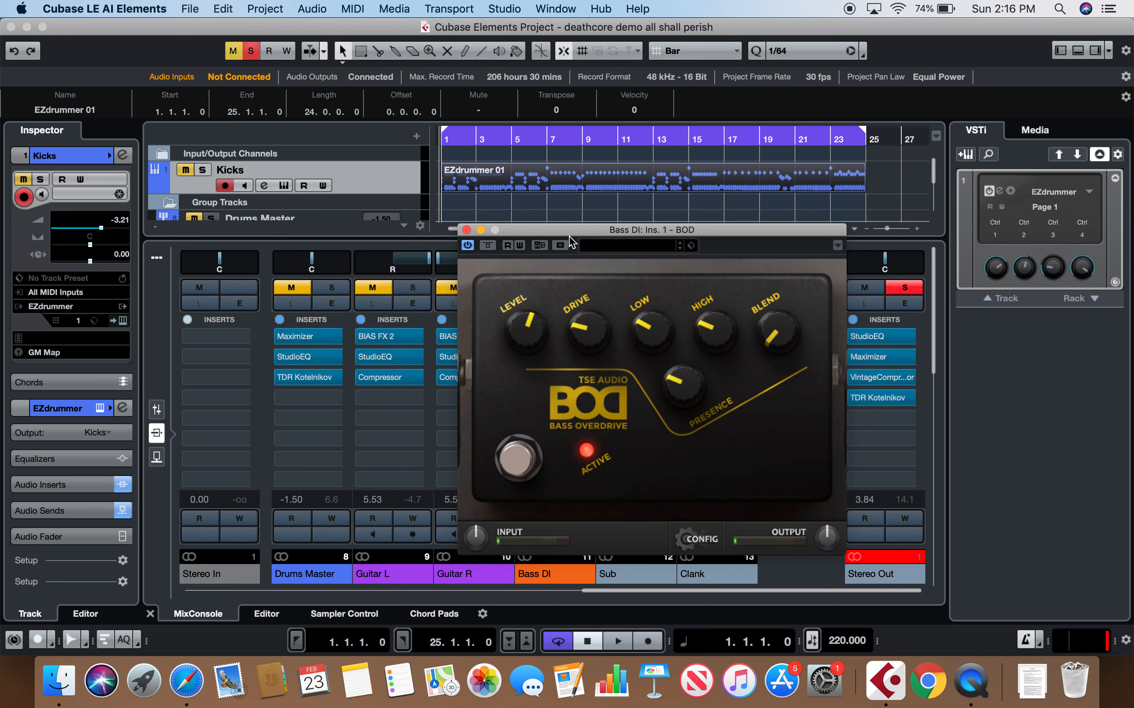
{"action": "left_click", "coordinate": [466, 229]}
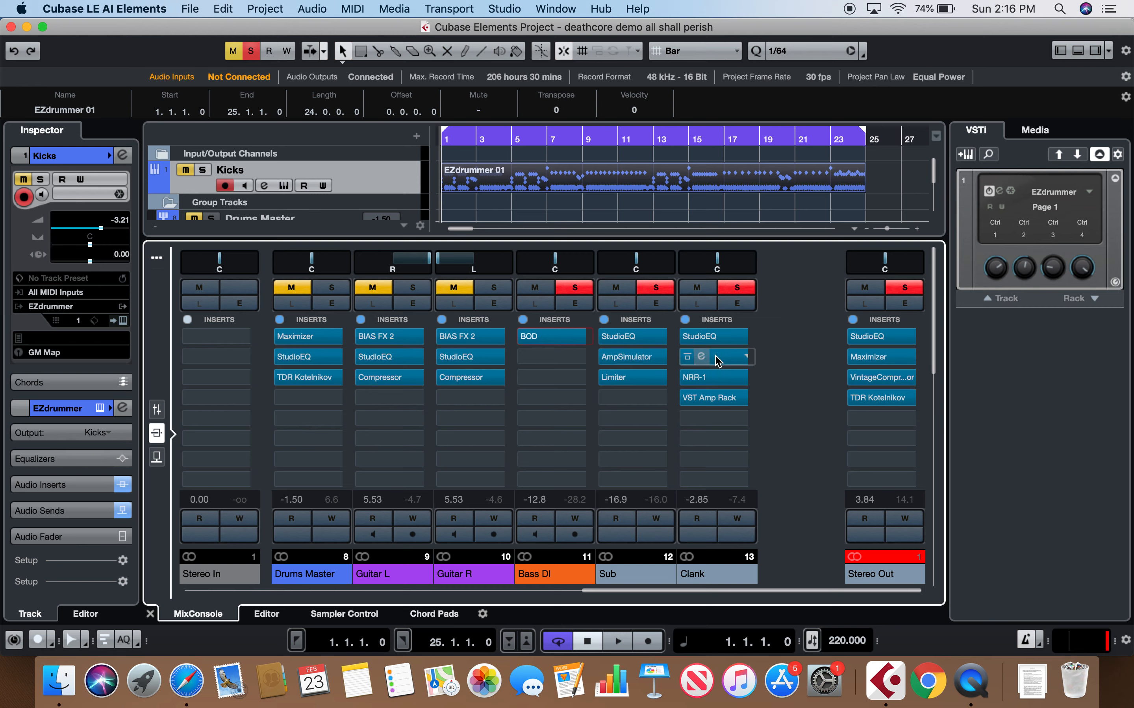
- Take Clank out of solo, play the Sub bass, and inspect Sub's StudioEQ settings before closing the editor
{"action": "left_click", "coordinate": [693, 291]}
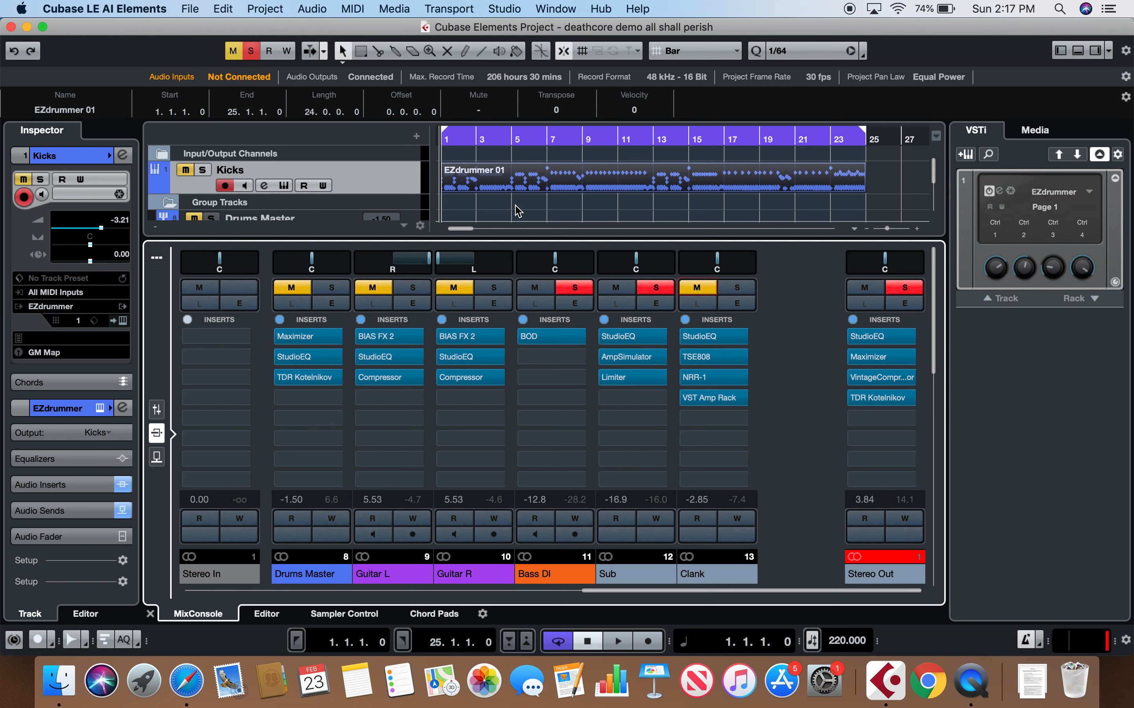
{"action": "key", "text": "space"}
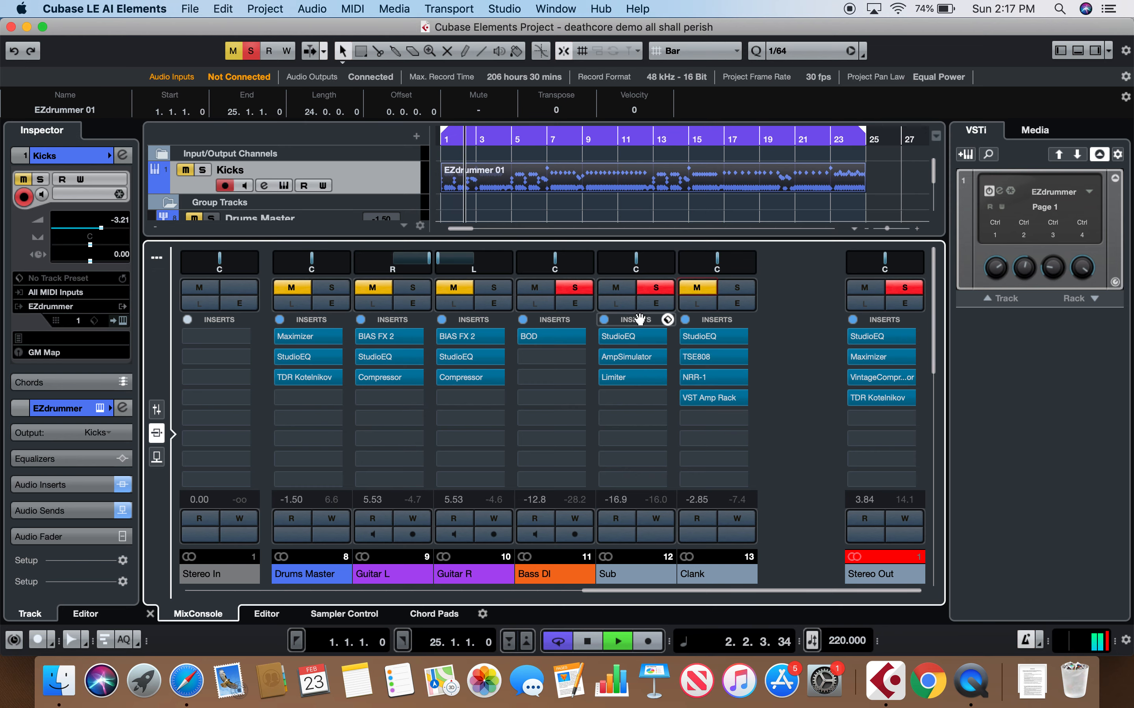
{"action": "double_click", "coordinate": [639, 343]}
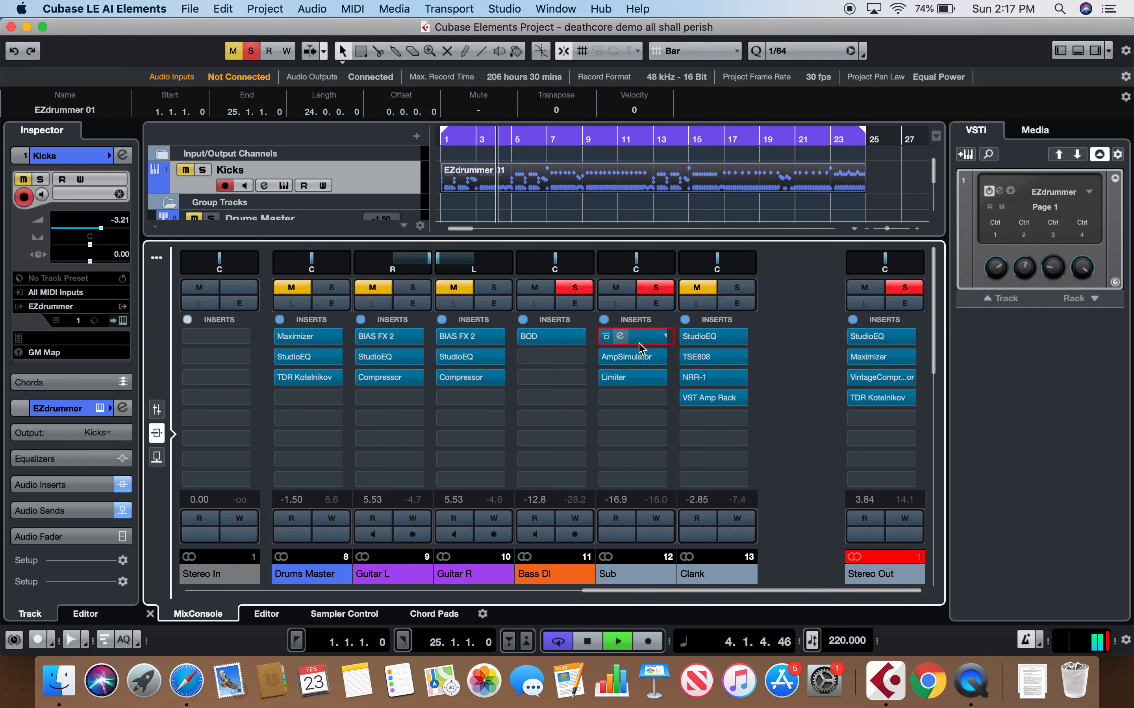
{"action": "left_click", "coordinate": [640, 346]}
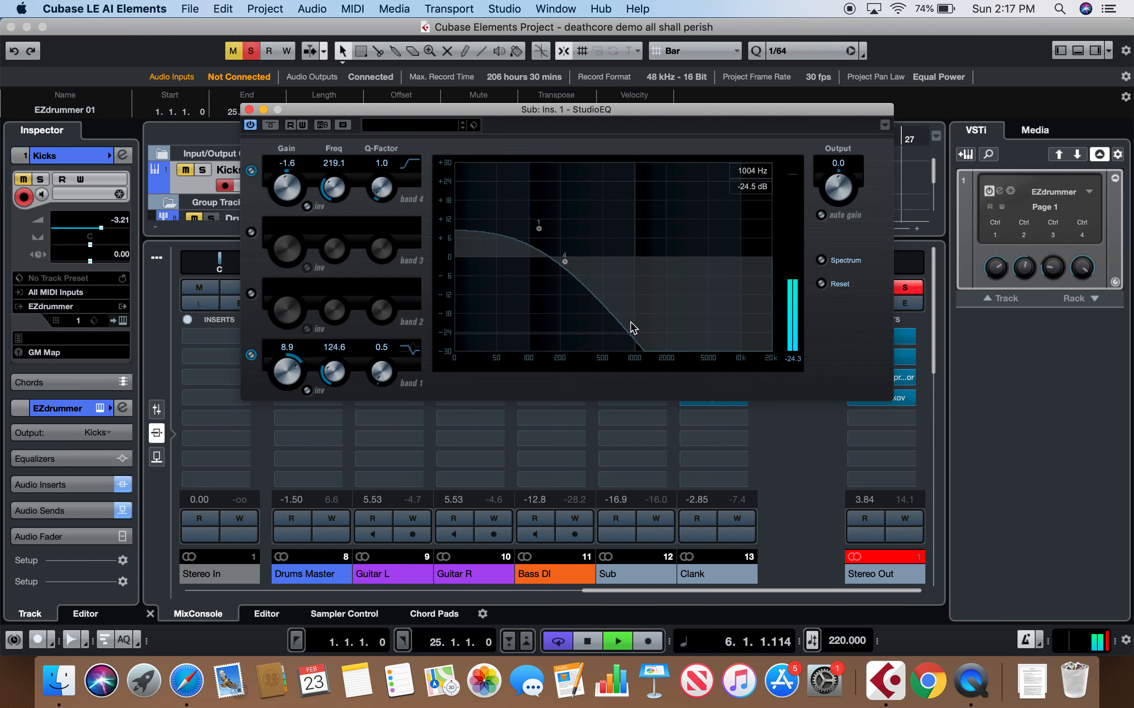
{"action": "left_click", "coordinate": [250, 110]}
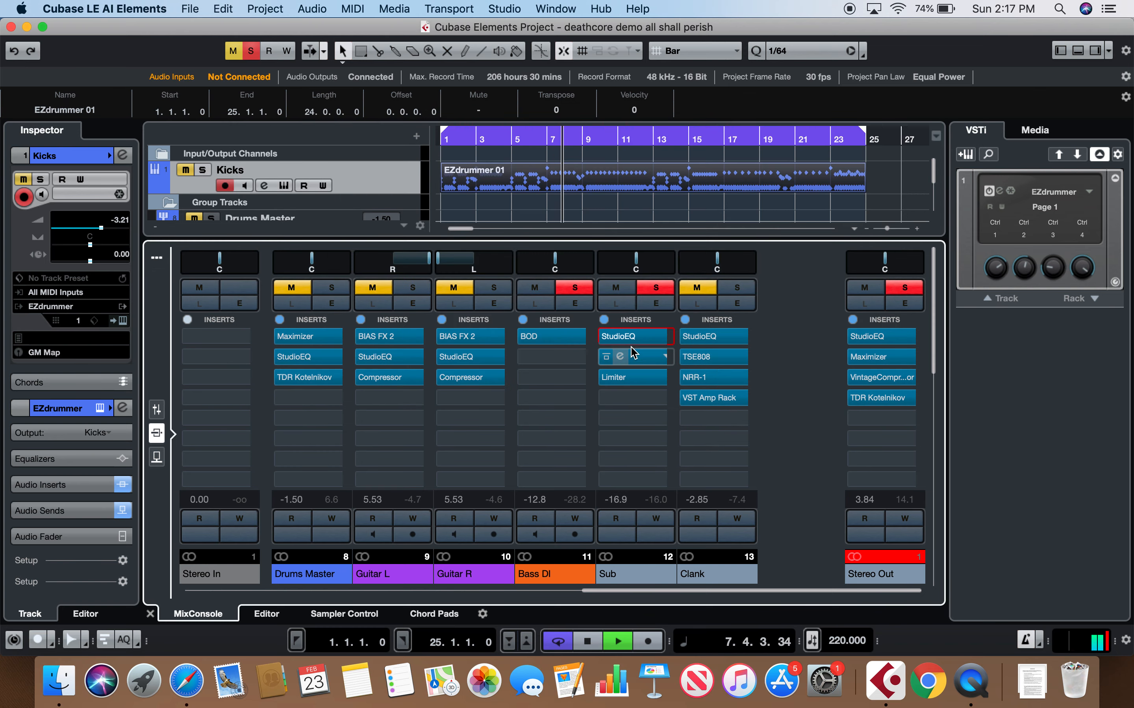
- Inspect the settings of Sub's AmpSimulator and Limiter during playback, closing each editor
{"action": "left_click", "coordinate": [640, 359]}
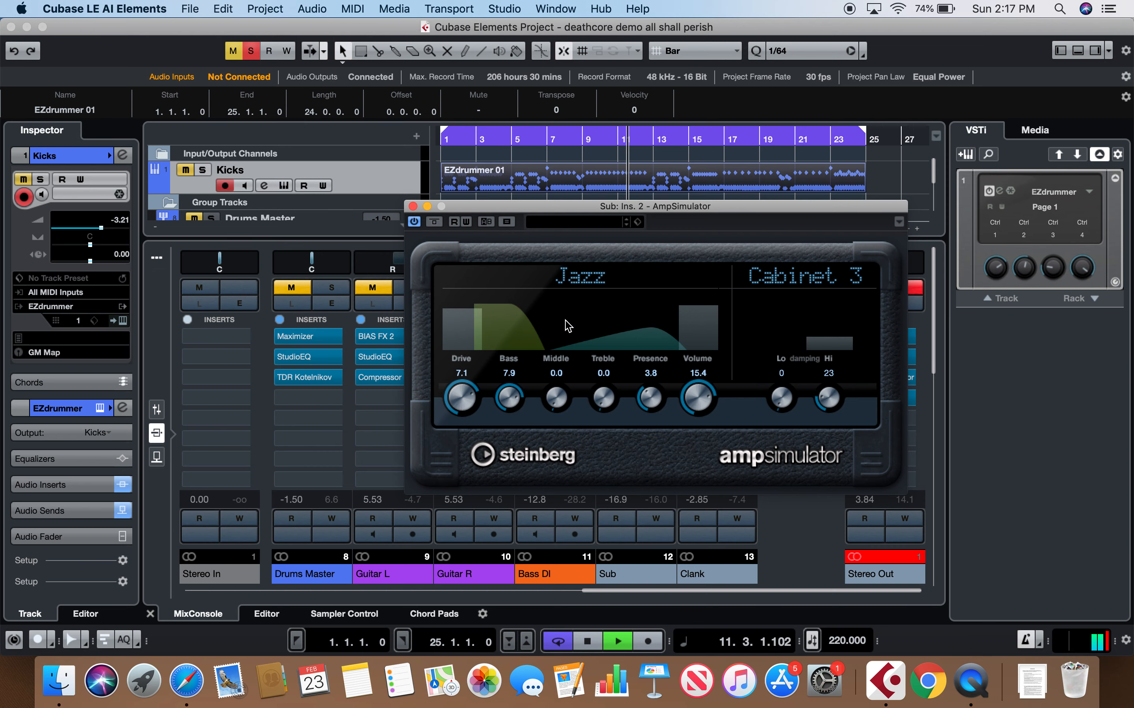
{"action": "left_click", "coordinate": [414, 207]}
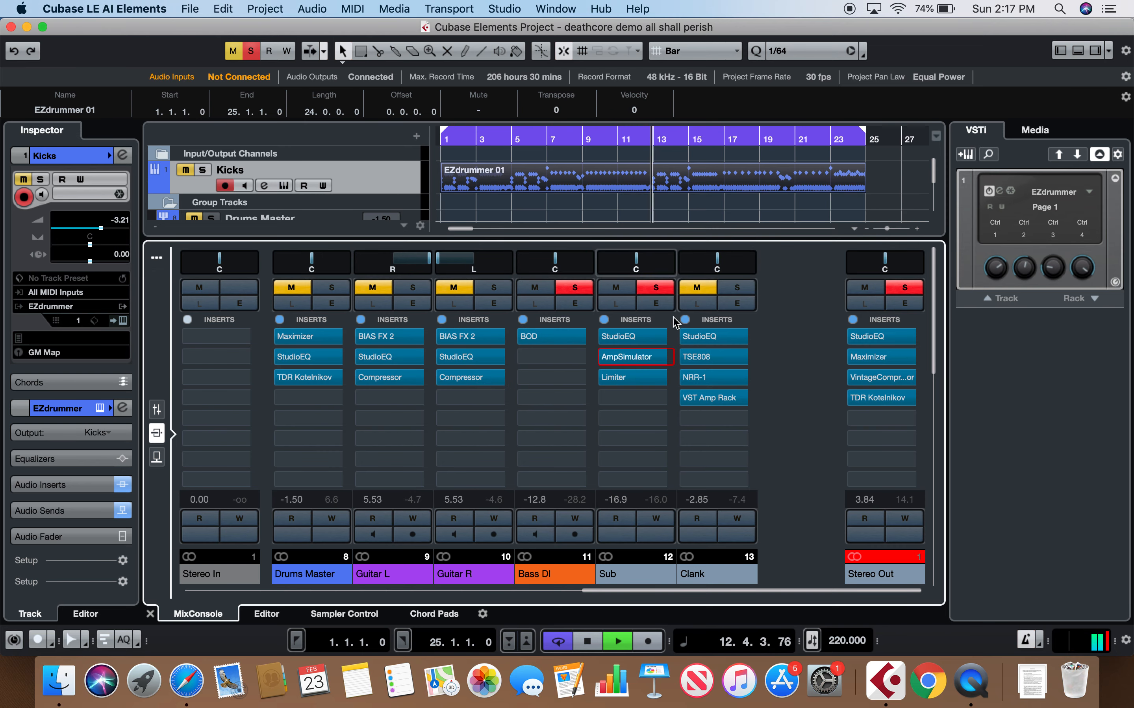
{"action": "double_click", "coordinate": [639, 384]}
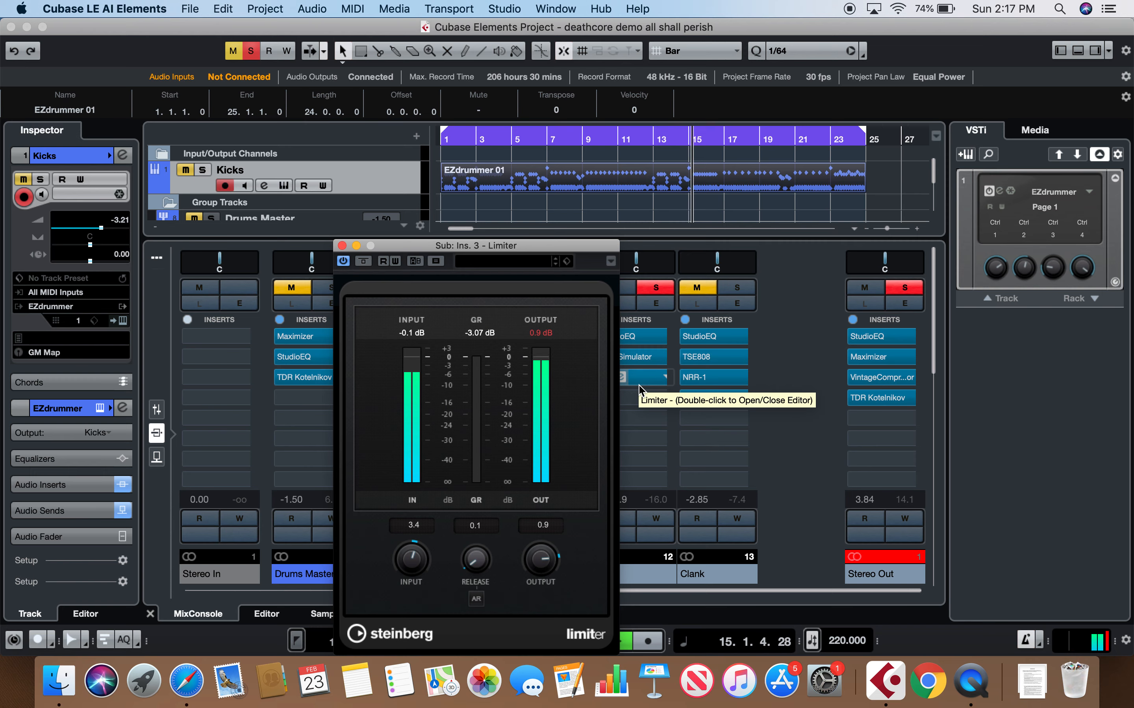
{"action": "left_click", "coordinate": [342, 246]}
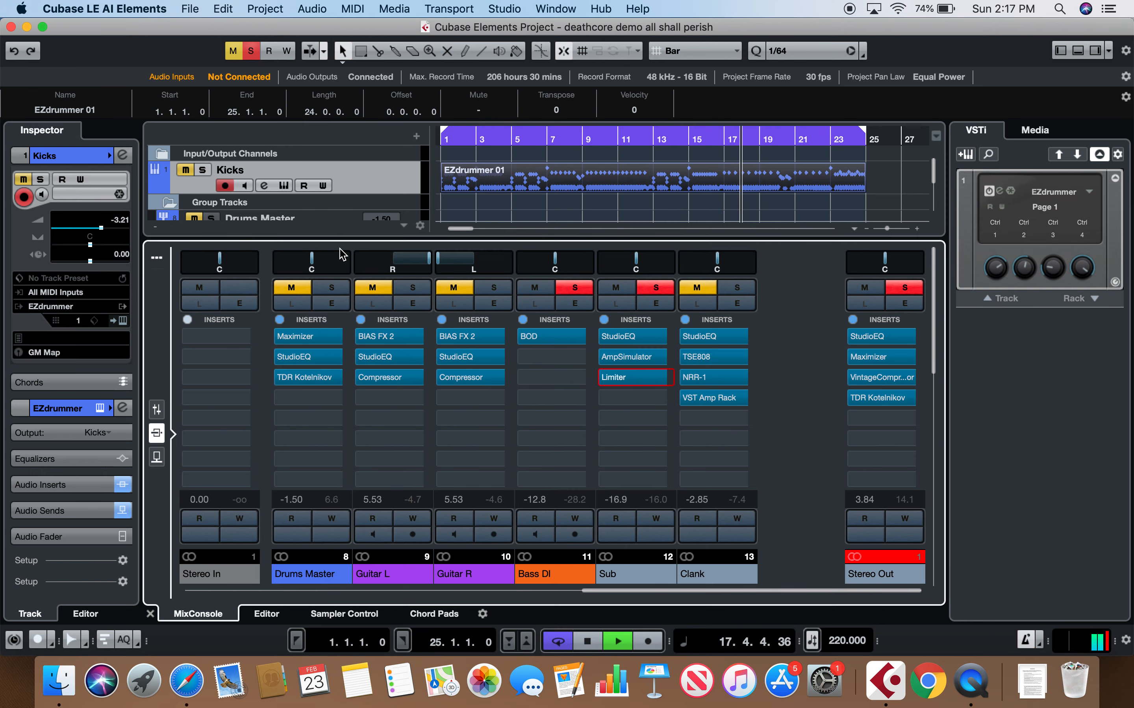
- Bypass Sub's StudioEQ, AmpSimulator and Limiter for comparison, reactivate them one by one, and stop playback
{"action": "left_click", "coordinate": [606, 357]}
{"action": "left_click", "coordinate": [607, 337]}
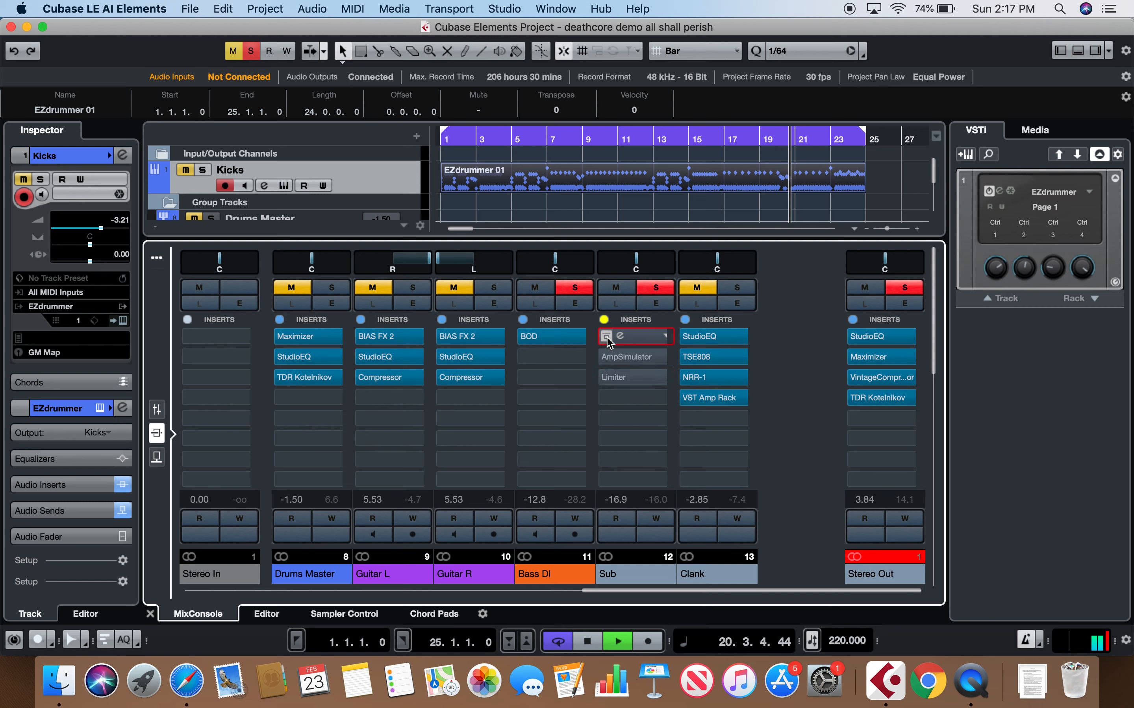
{"action": "left_click", "coordinate": [607, 337]}
{"action": "left_click", "coordinate": [606, 357]}
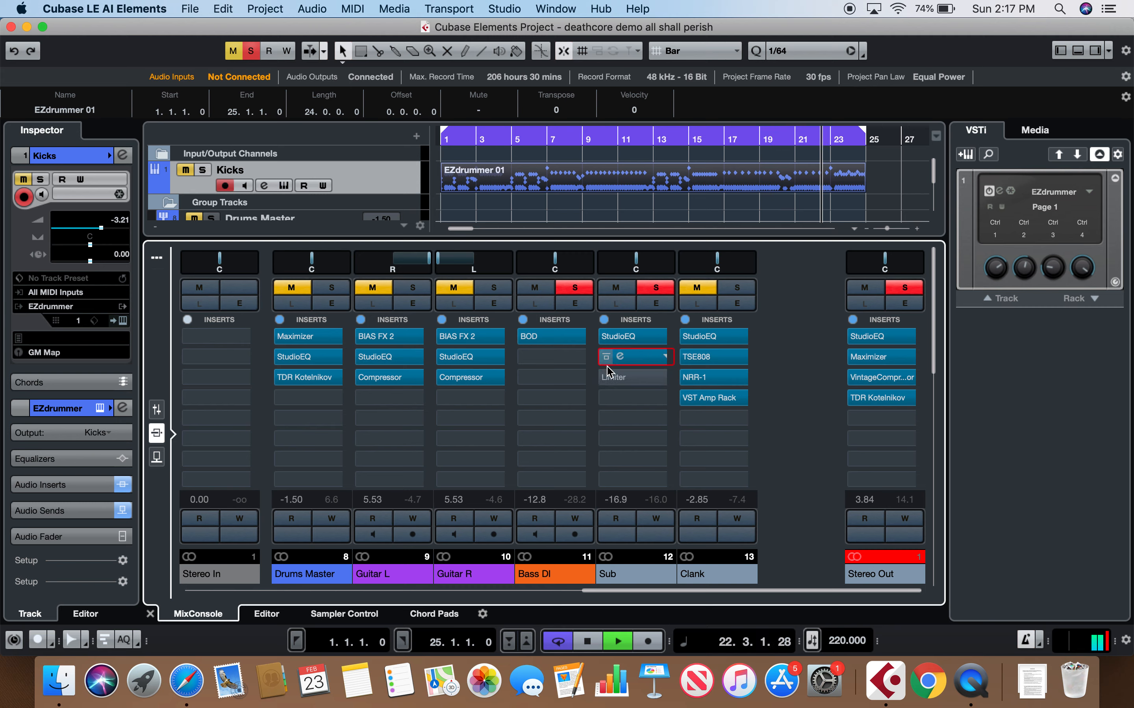
{"action": "left_click", "coordinate": [606, 377]}
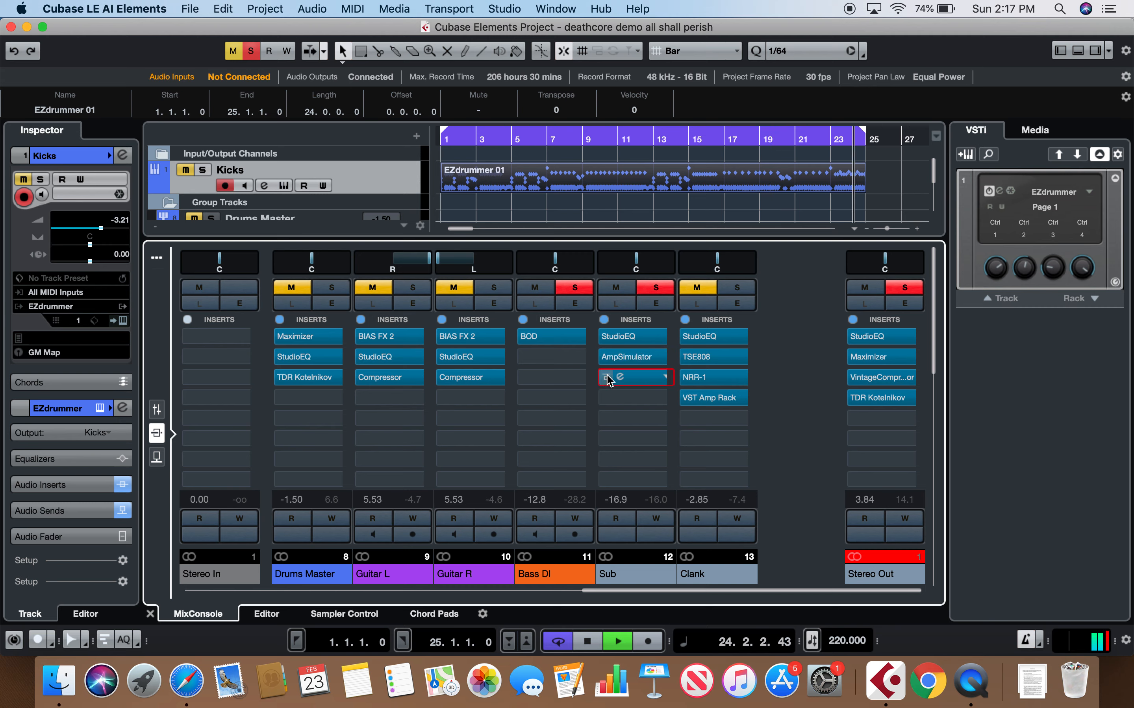
{"action": "key", "text": "space"}
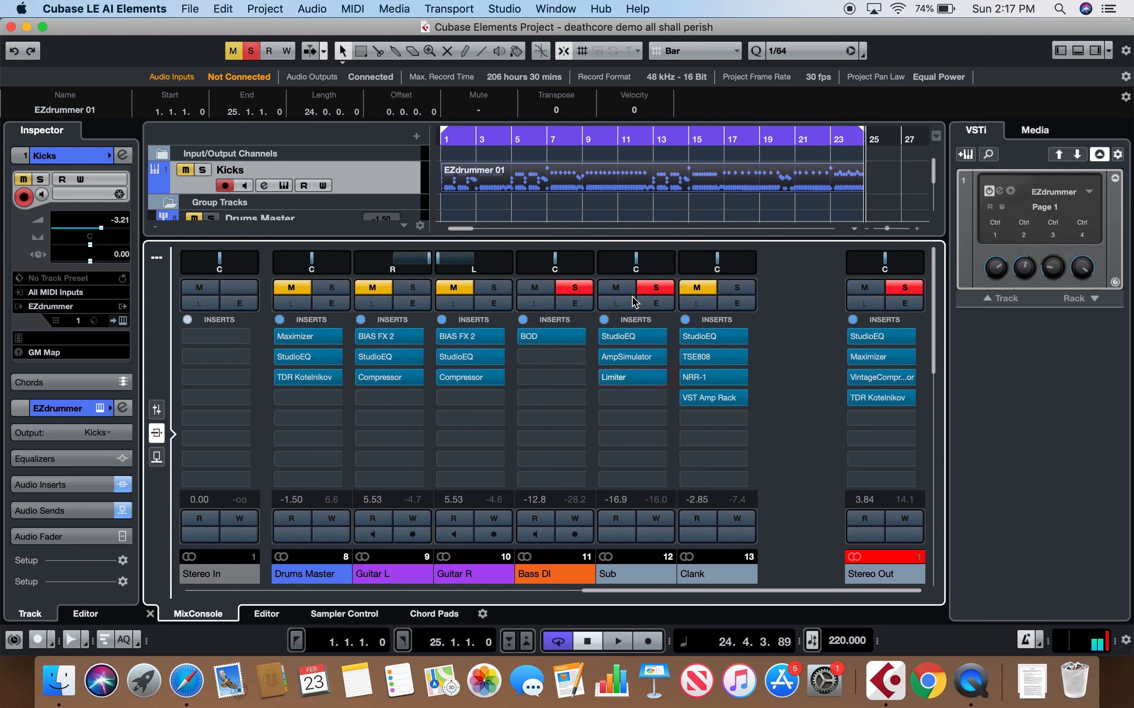
- Switch the solo from Sub to Clank, and inspect Clank's StudioEQ settings before closing the editor
{"action": "left_click", "coordinate": [622, 293]}
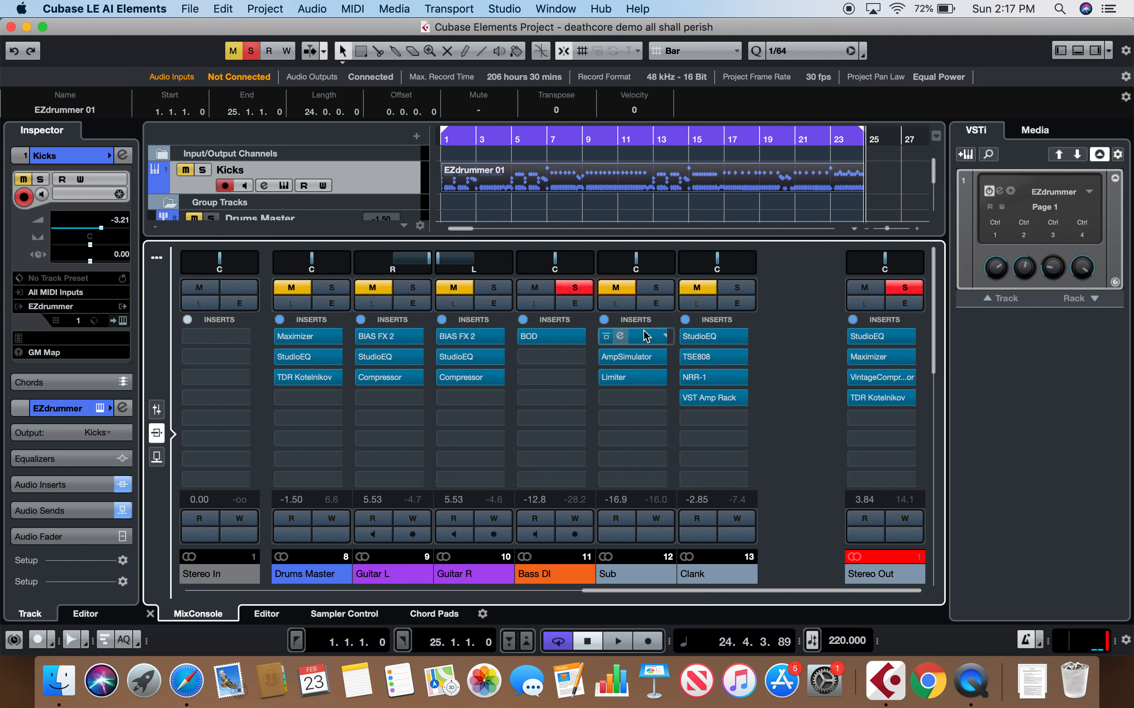
{"action": "left_click", "coordinate": [748, 293]}
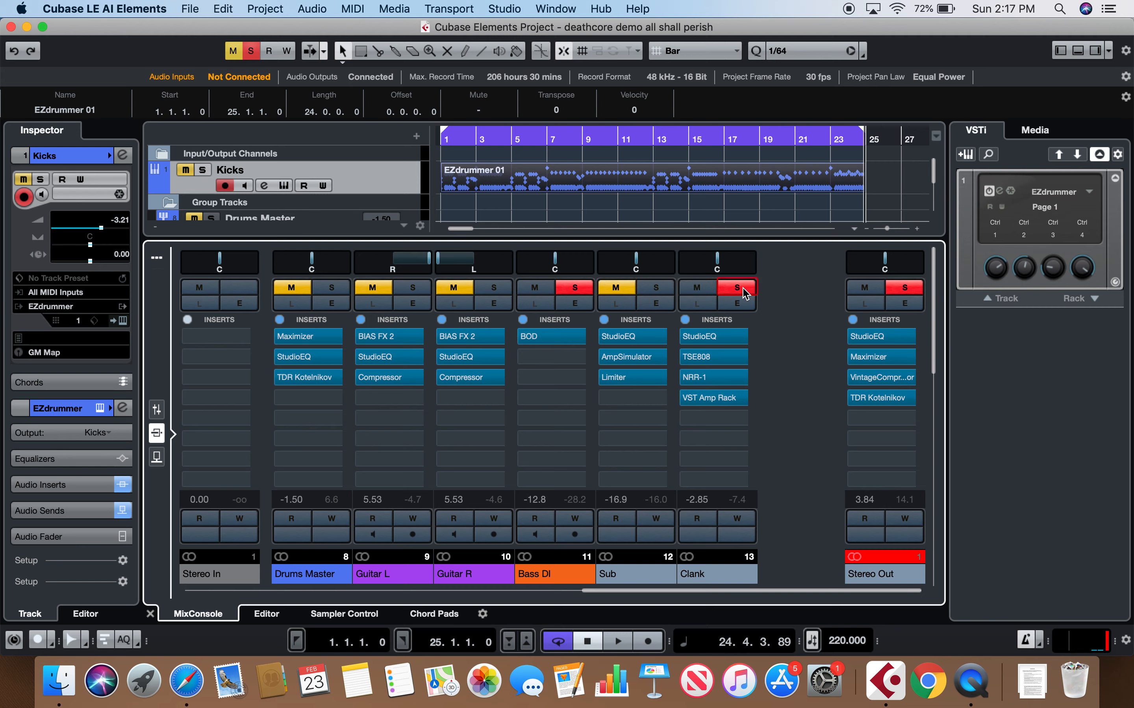
{"action": "left_click", "coordinate": [723, 341]}
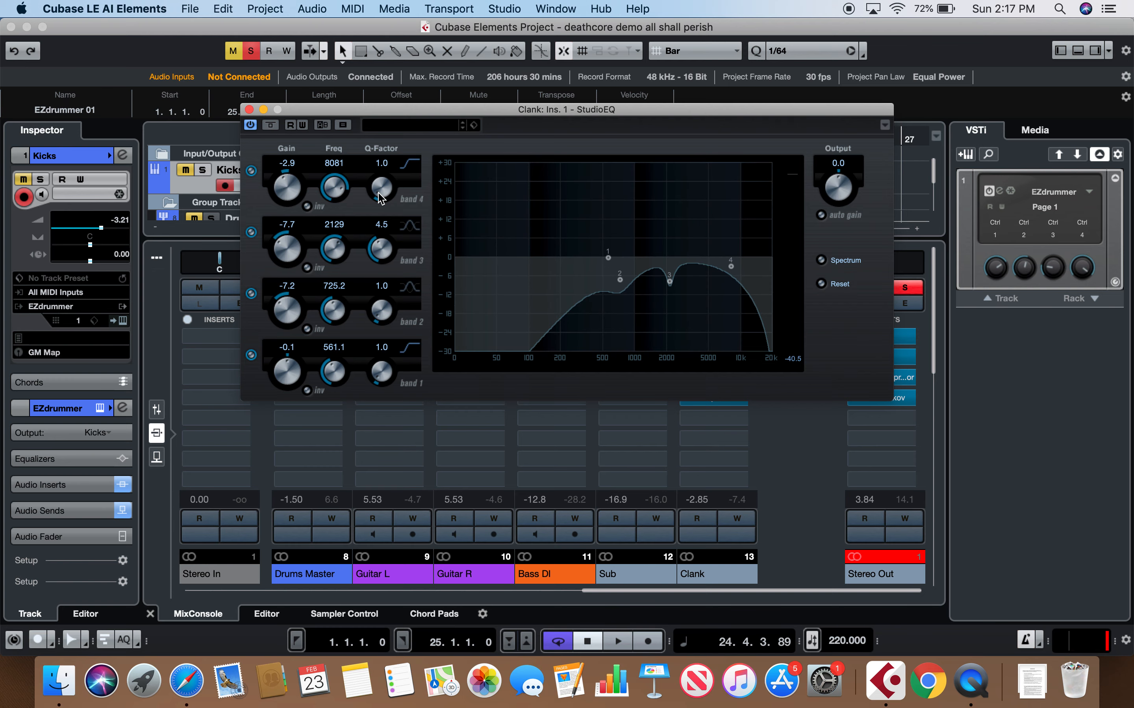
{"action": "left_click", "coordinate": [249, 110]}
{"action": "left_click", "coordinate": [583, 288]}
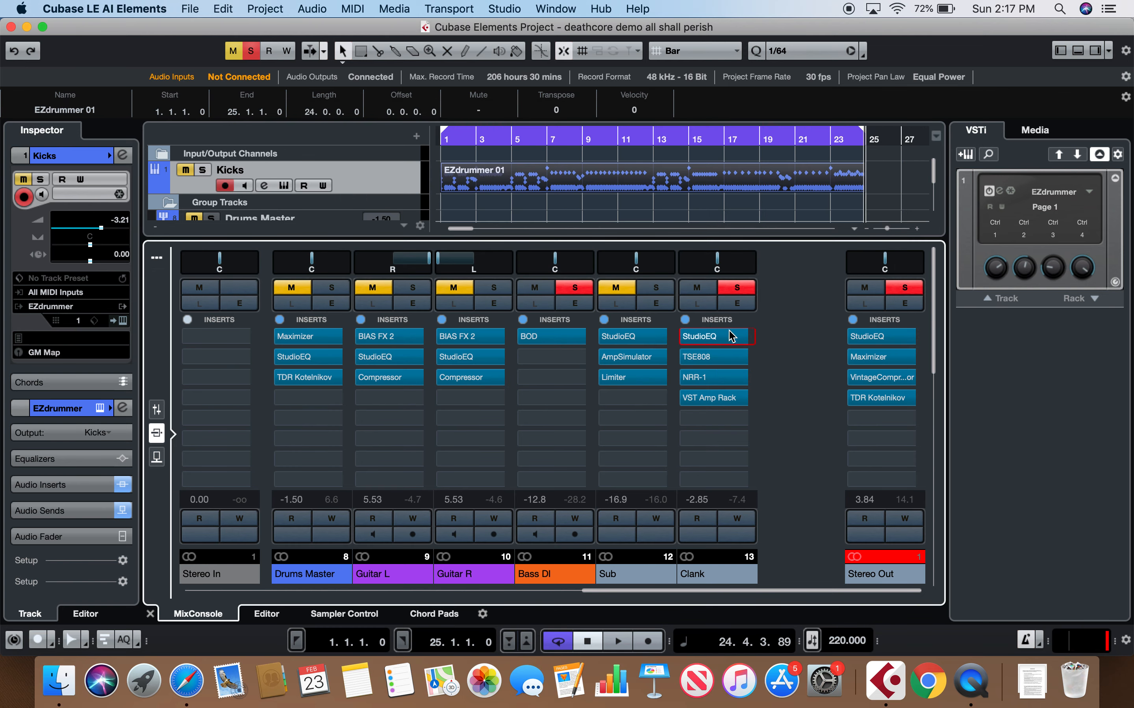
- Open Clank's TSE808, play the bass with it on, bypassed and on again, and close the editor and stop playback
{"action": "left_click", "coordinate": [712, 357]}
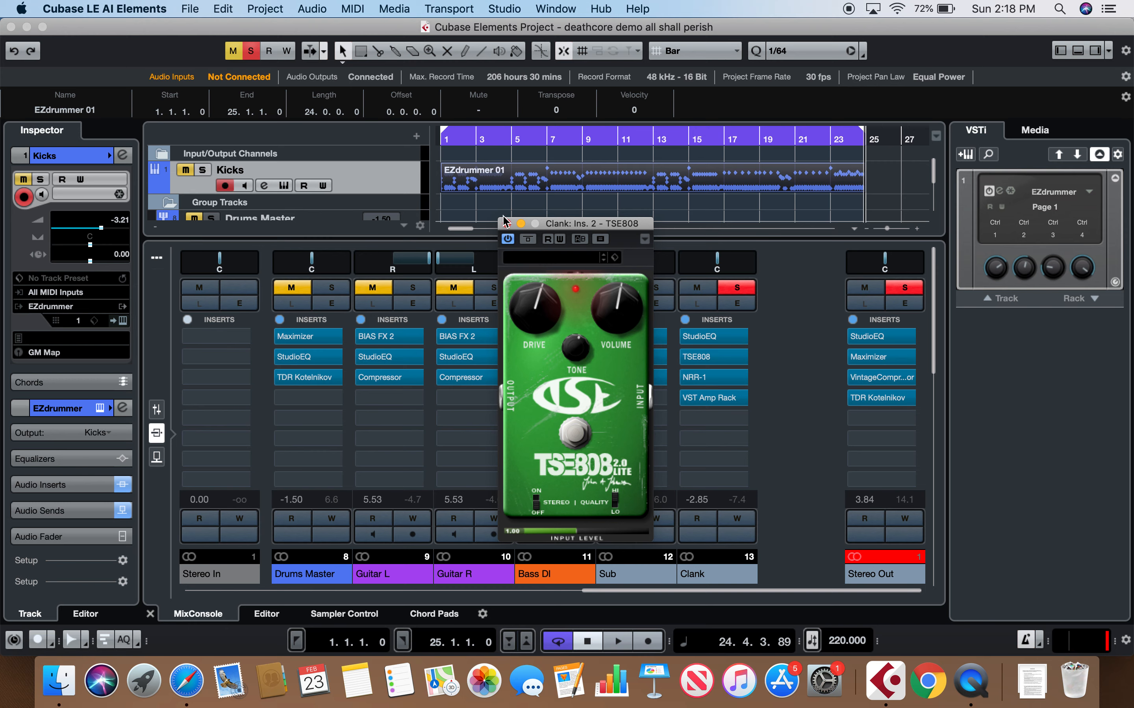
{"action": "key", "text": "space"}
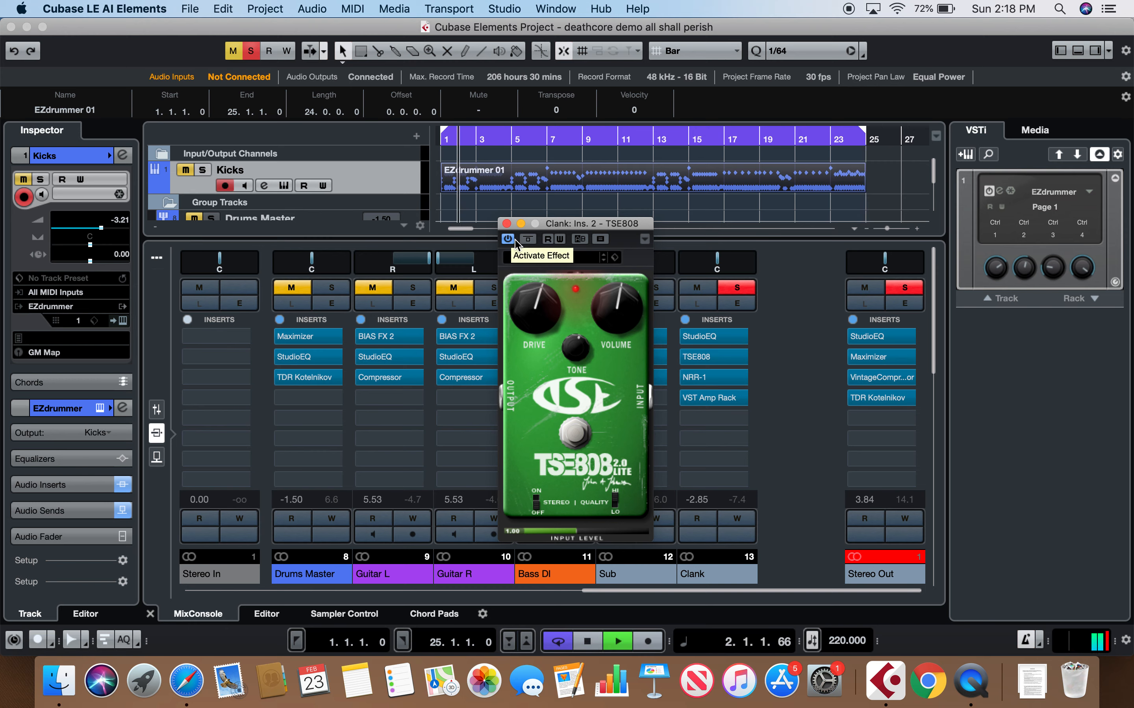
{"action": "left_click", "coordinate": [508, 240]}
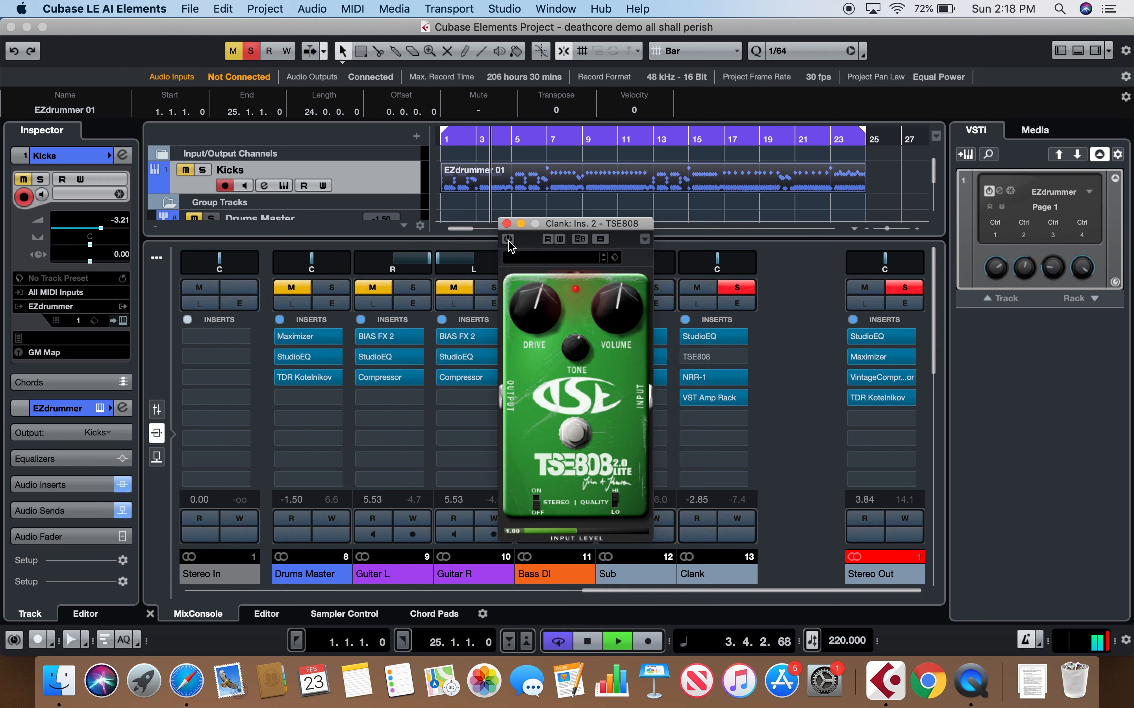
{"action": "left_click", "coordinate": [508, 240]}
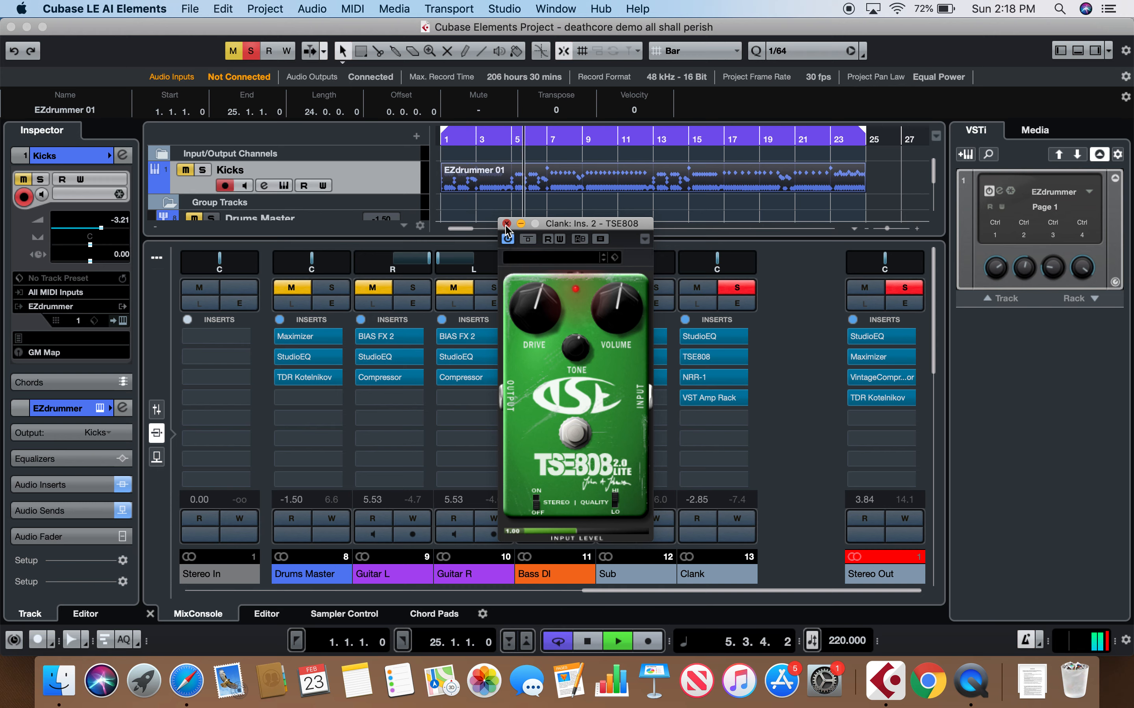
{"action": "left_click", "coordinate": [506, 223]}
{"action": "key", "text": "space"}
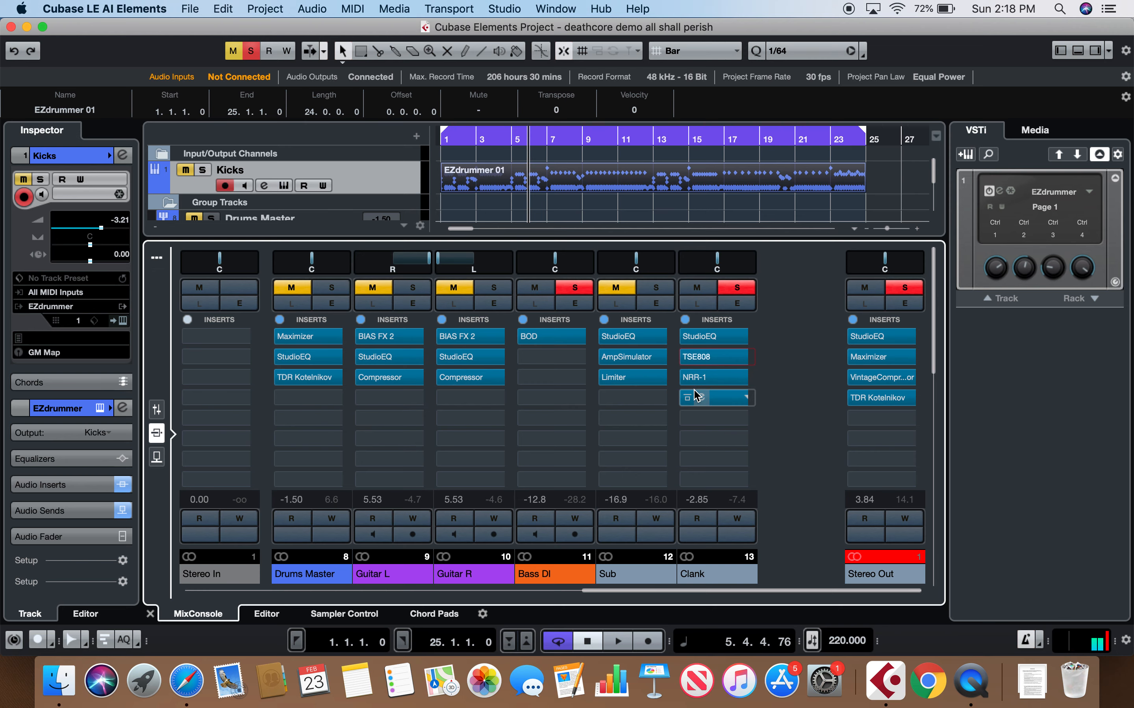
- Open Clank's NRR-1 amp, compare the bass with it on and bypassed, reactivate it, and close the editor and stop playback
{"action": "left_click", "coordinate": [723, 384]}
{"action": "left_click", "coordinate": [722, 385]}
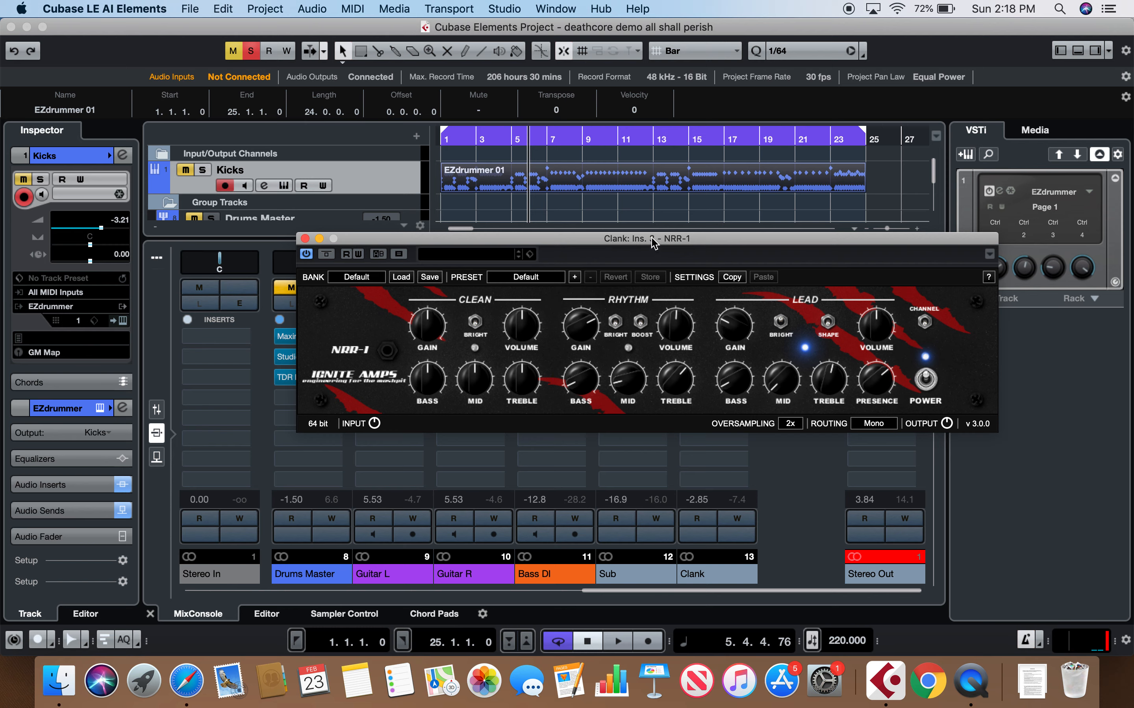
{"action": "left_click_drag", "start_coordinate": [654, 243], "coordinate": [528, 380]}
{"action": "key", "text": "space"}
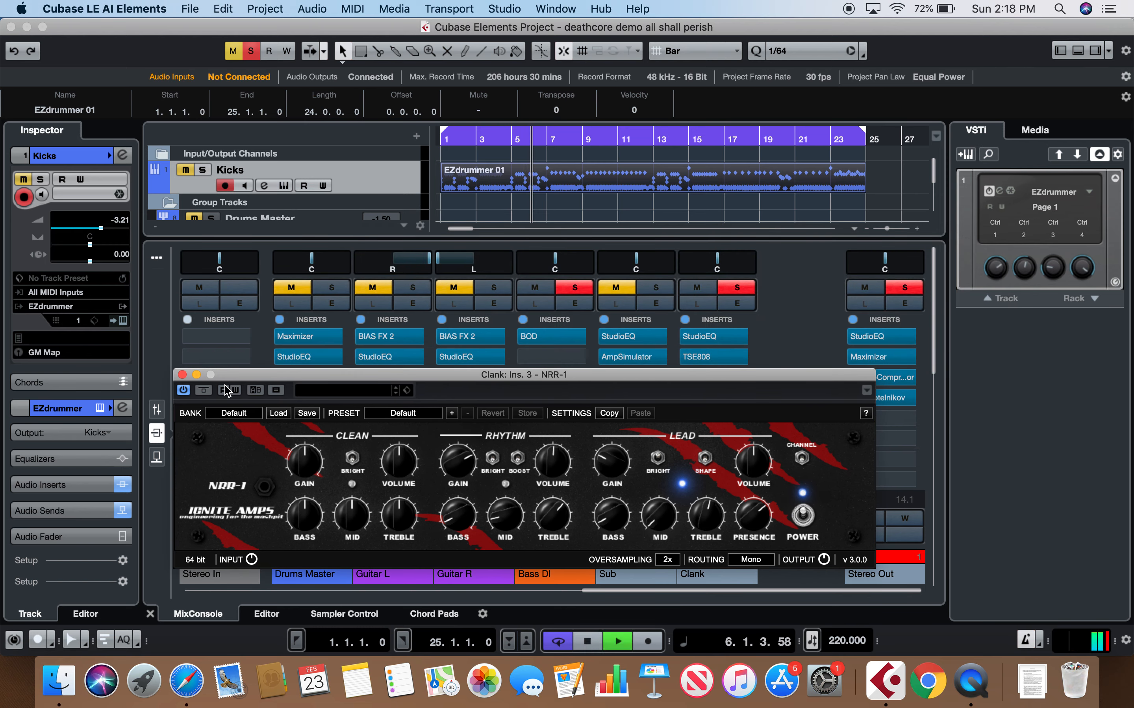
{"action": "left_click", "coordinate": [182, 392]}
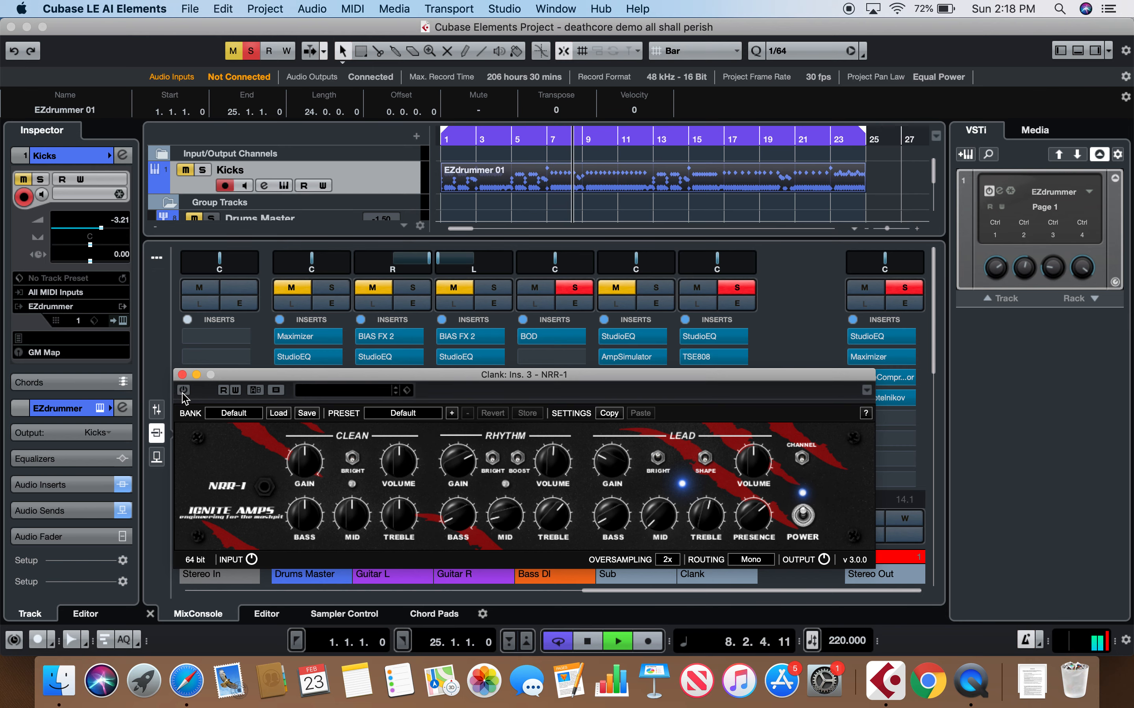
{"action": "left_click", "coordinate": [183, 391]}
{"action": "left_click", "coordinate": [182, 375]}
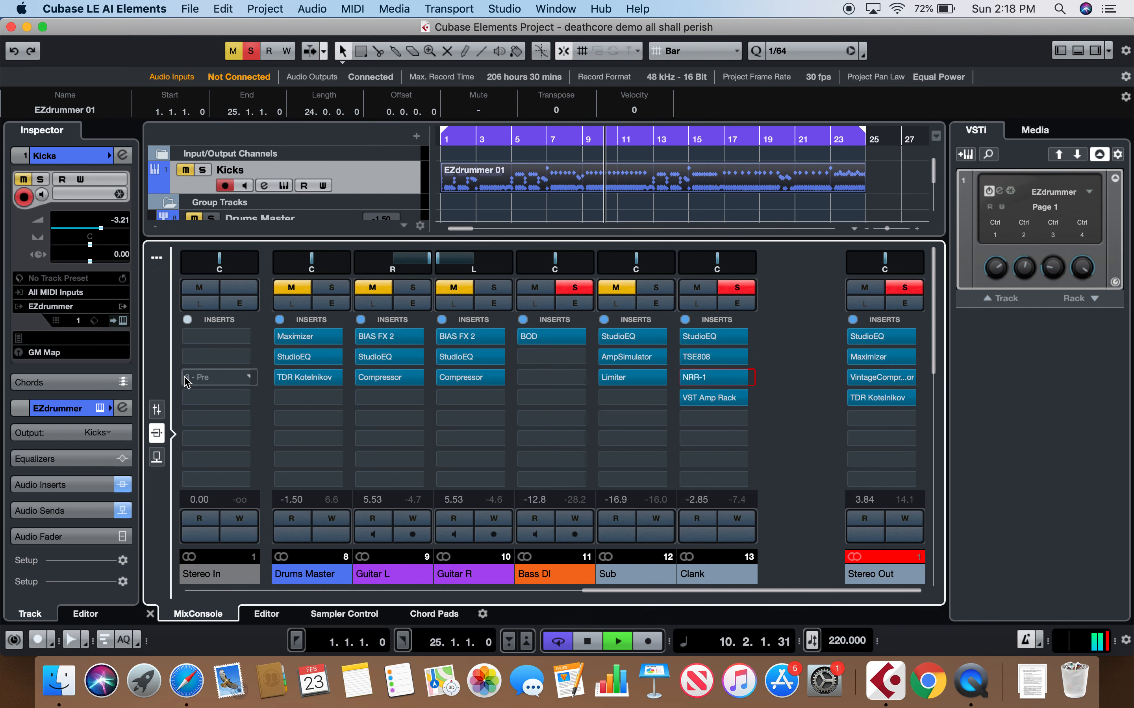
{"action": "key", "text": "space"}
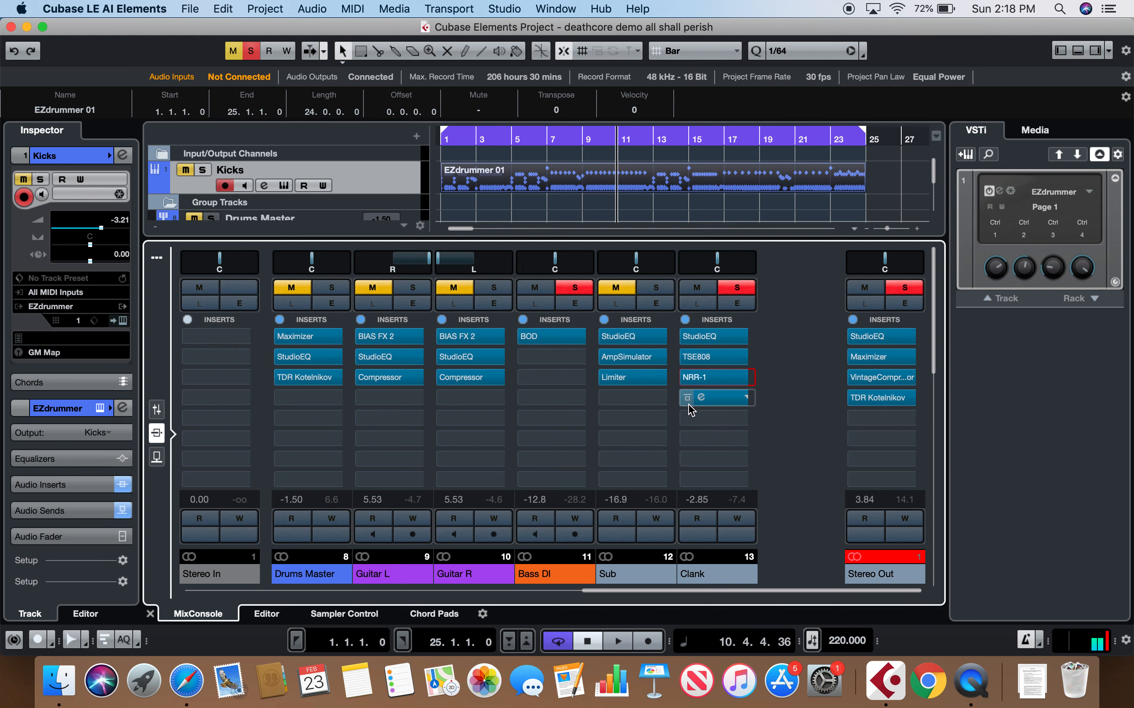
- Open Clank's VST Amp Rack and review its amplifier and cabinet choices, including the Diamond 4 x 12 cabinet
{"action": "left_click", "coordinate": [734, 403]}
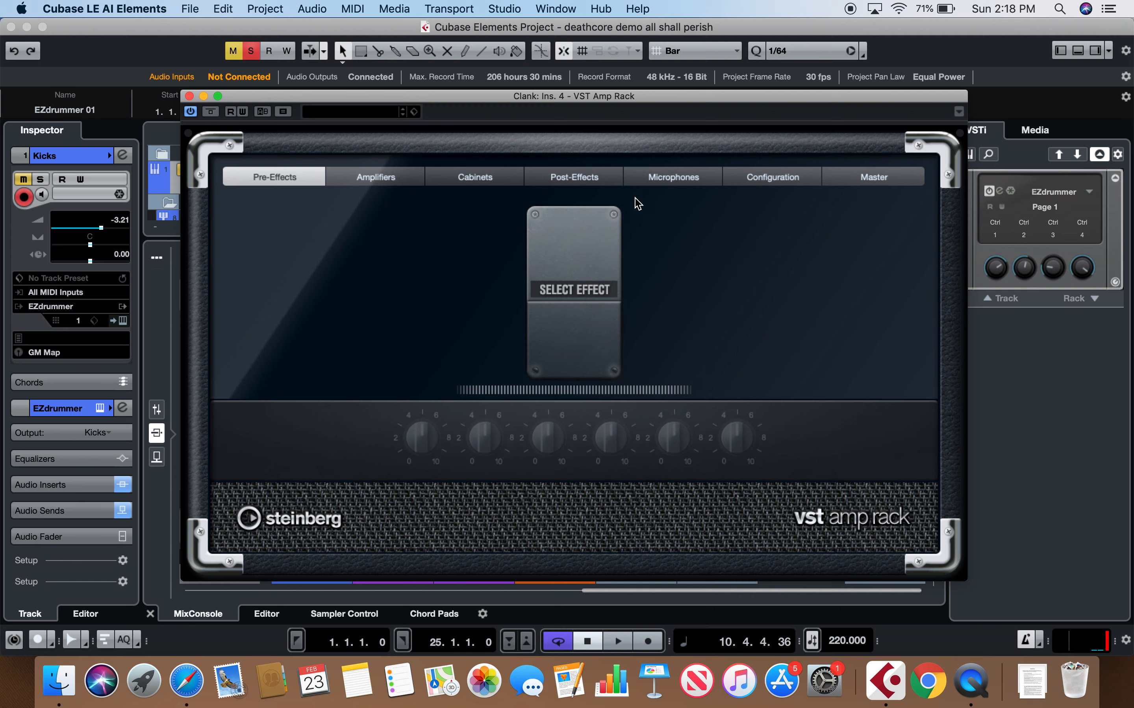
{"action": "left_click", "coordinate": [395, 183]}
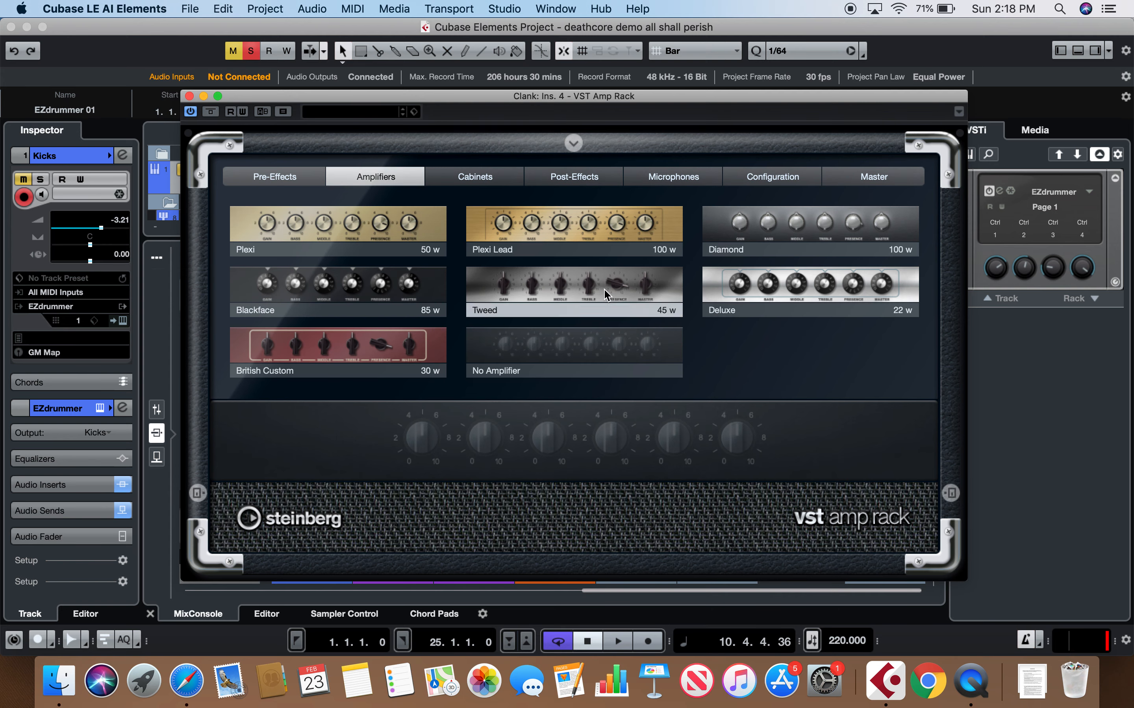
{"action": "left_click", "coordinate": [488, 180]}
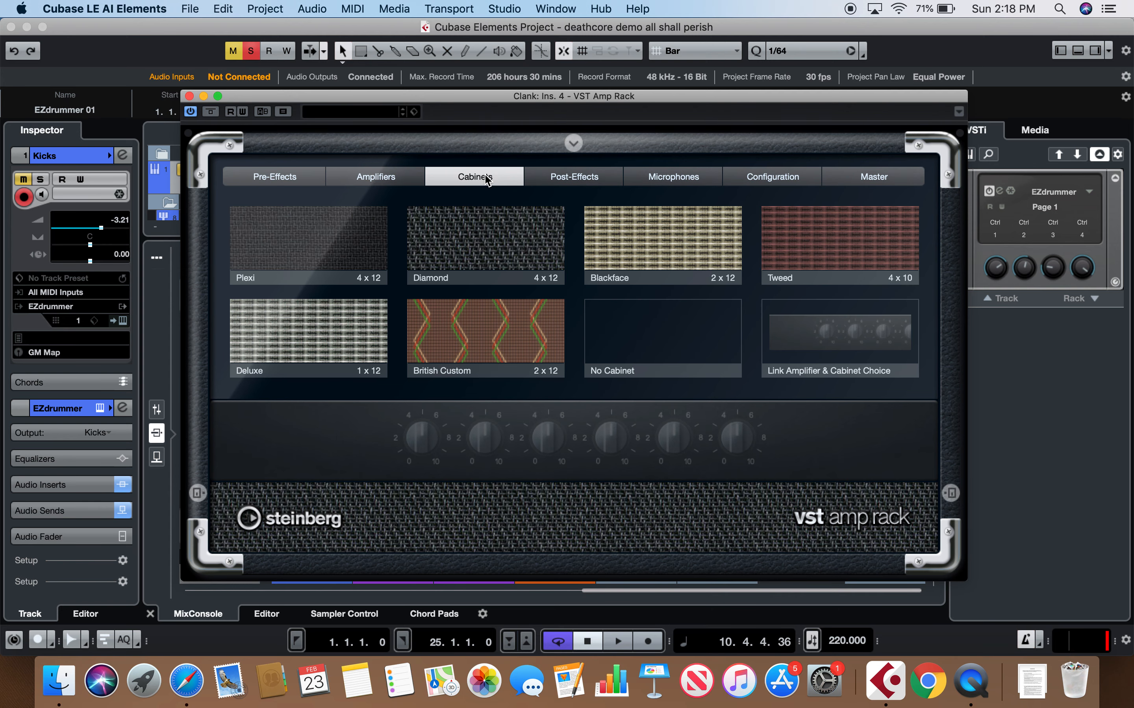
{"action": "left_click", "coordinate": [501, 242]}
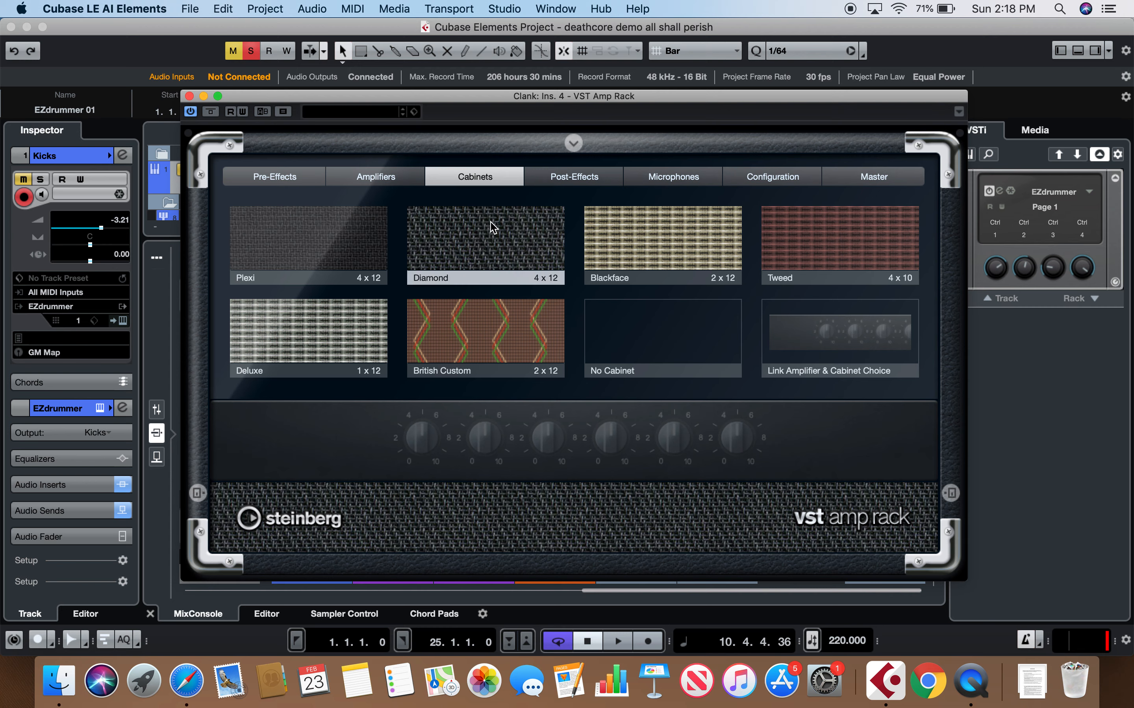
- Play the bass with Clank's VST Amp Rack on and bypassed, reactivate it, and close the editor and stop playback
{"action": "key", "text": "space"}
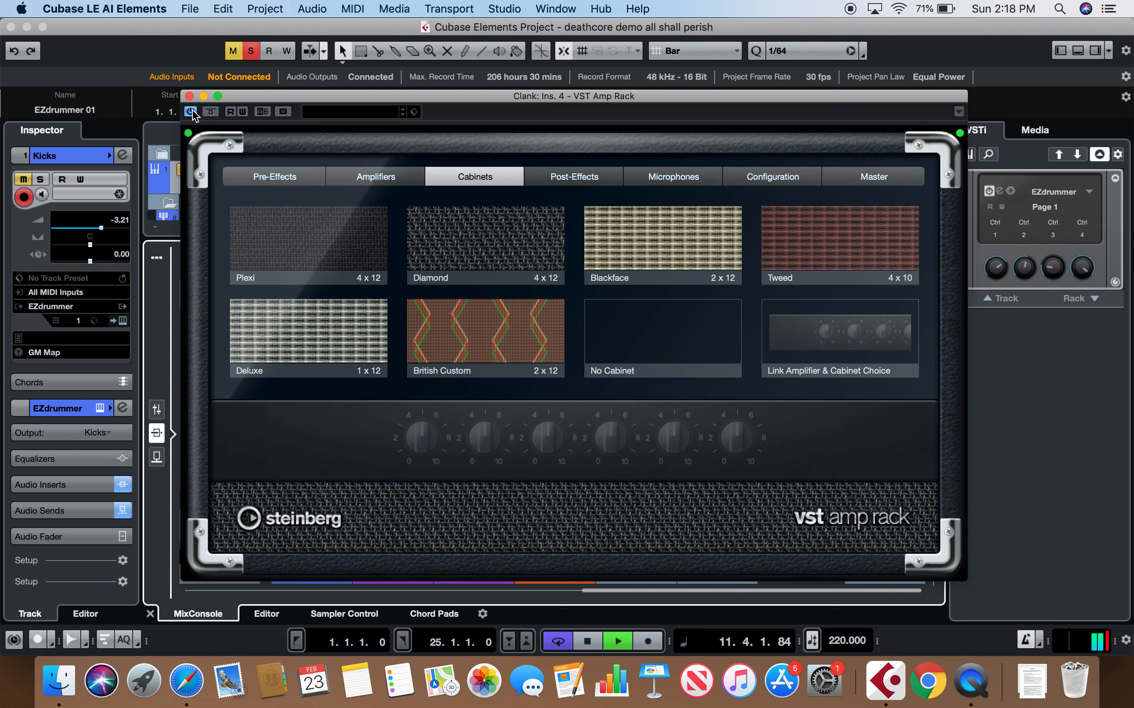
{"action": "left_click", "coordinate": [190, 111]}
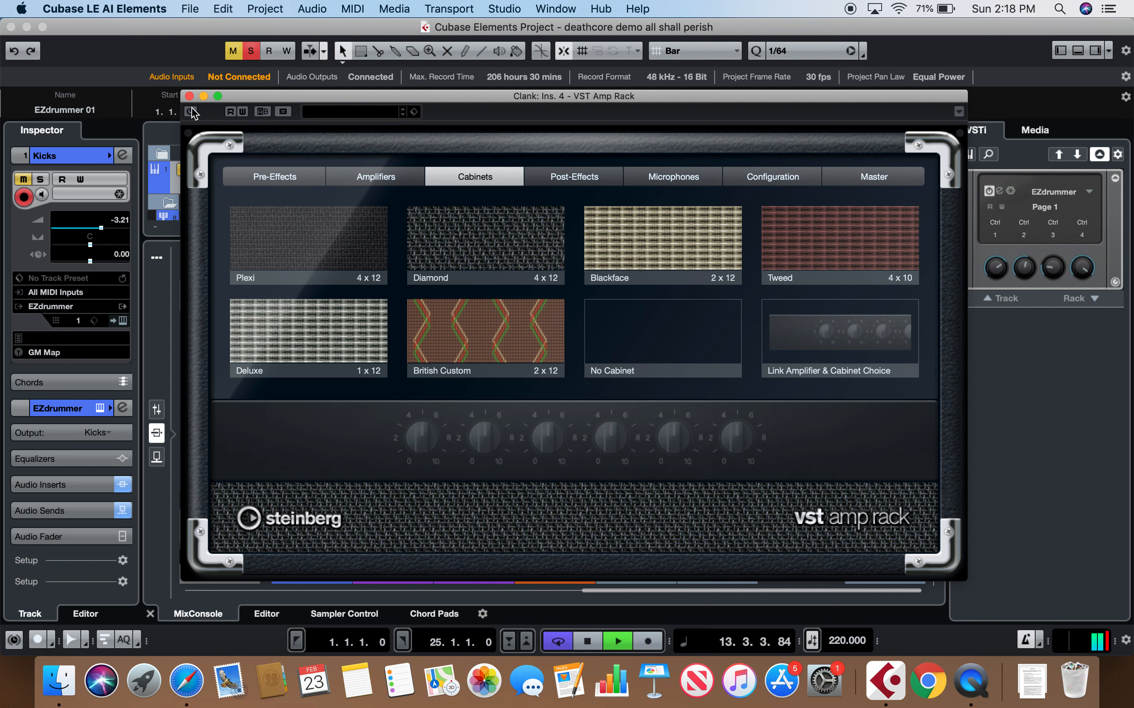
{"action": "left_click", "coordinate": [191, 111]}
{"action": "left_click", "coordinate": [189, 96]}
{"action": "mouse_move", "coordinate": [738, 399]}
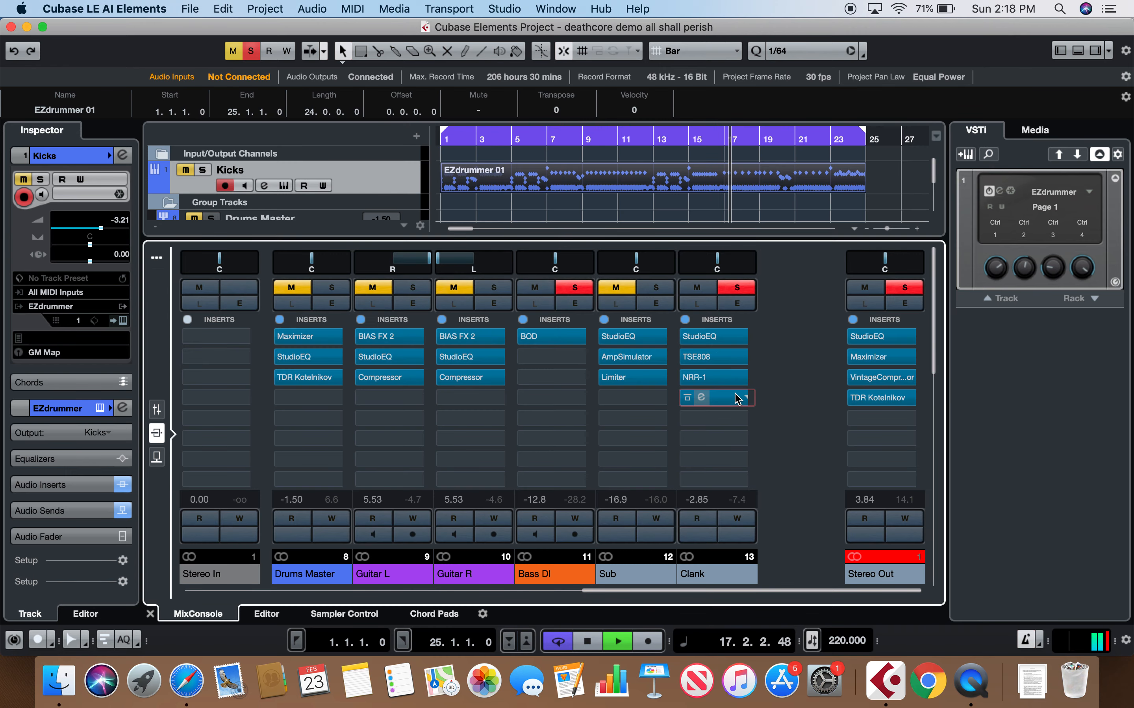
{"action": "key", "text": "space"}
- Solo Sub together with the Kicks, Snare, Toms, Ride, OH and Ambience channels
{"action": "left_click", "coordinate": [655, 291]}
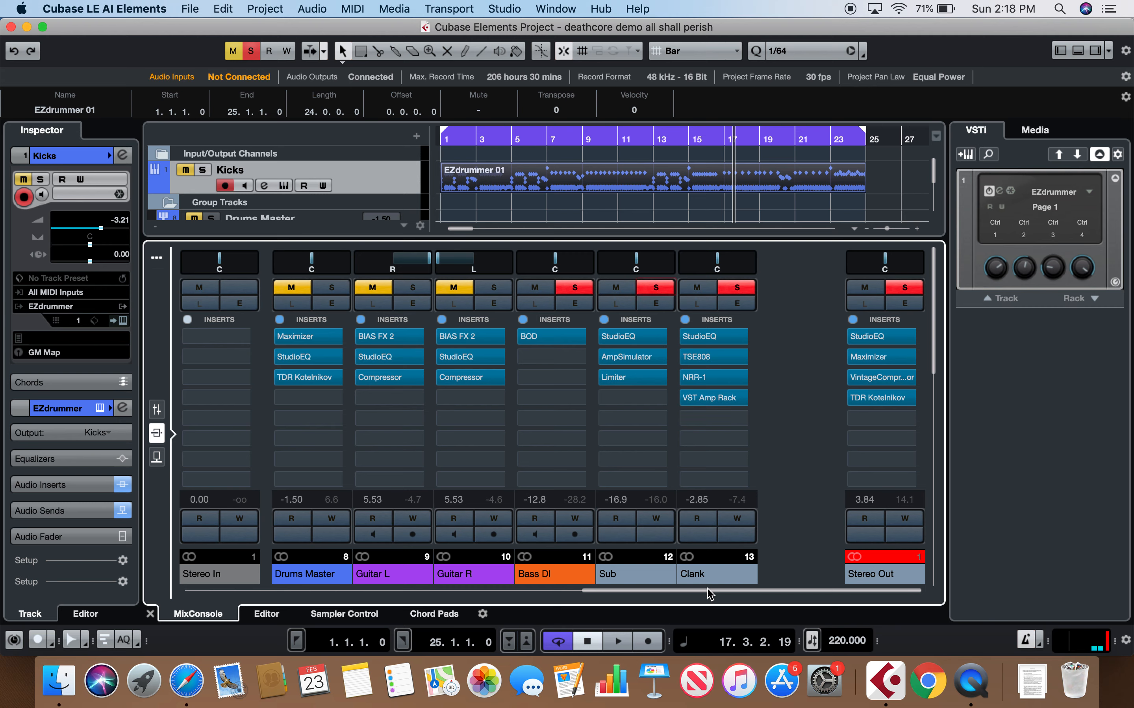
{"action": "left_click_drag", "start_coordinate": [707, 591], "coordinate": [290, 588]}
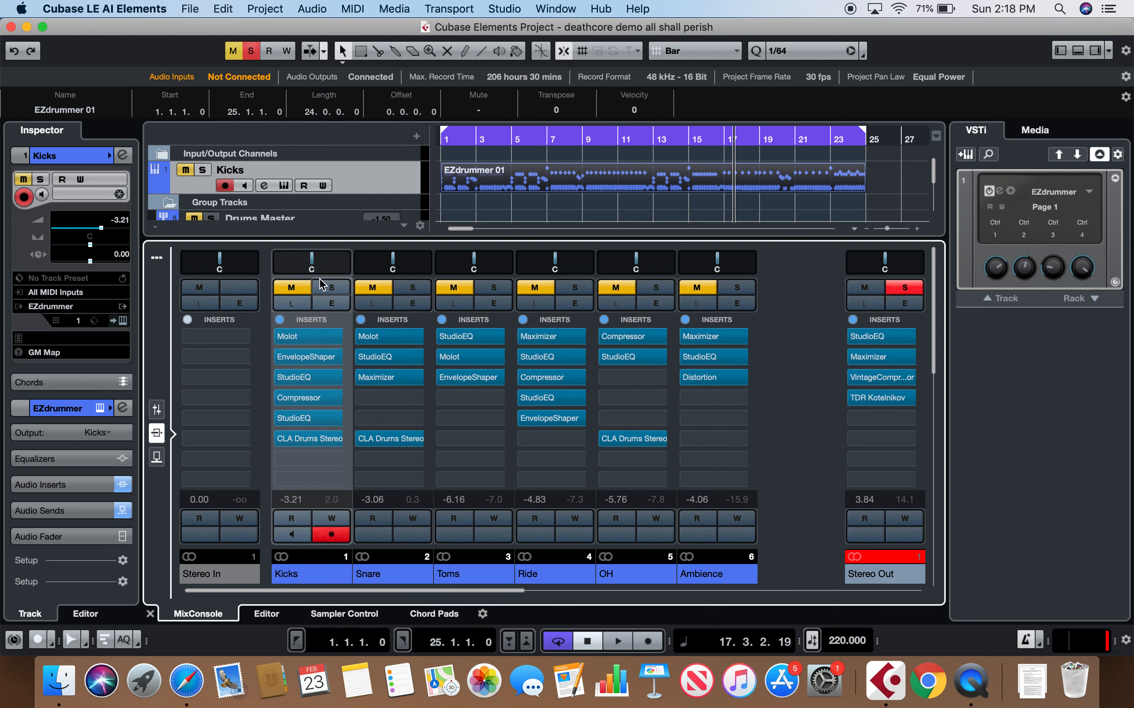
{"action": "left_click", "coordinate": [205, 172]}
{"action": "left_click", "coordinate": [423, 286]}
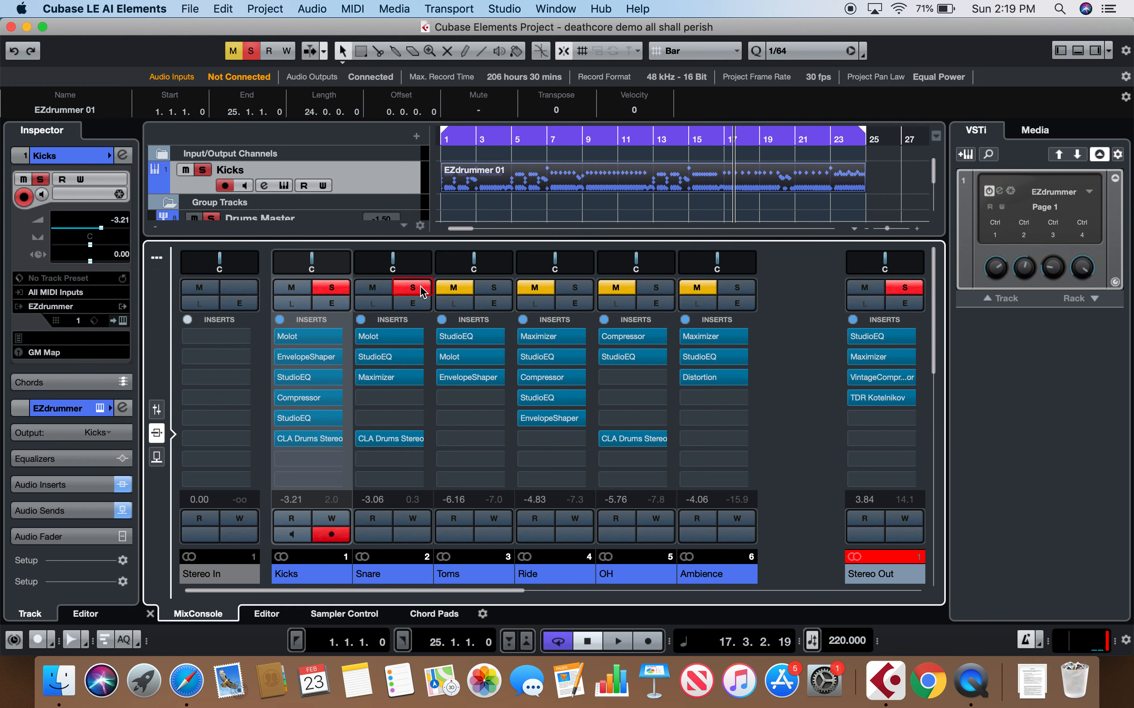
{"action": "left_click", "coordinate": [505, 288]}
{"action": "left_click", "coordinate": [575, 287]}
{"action": "left_click", "coordinate": [656, 288]}
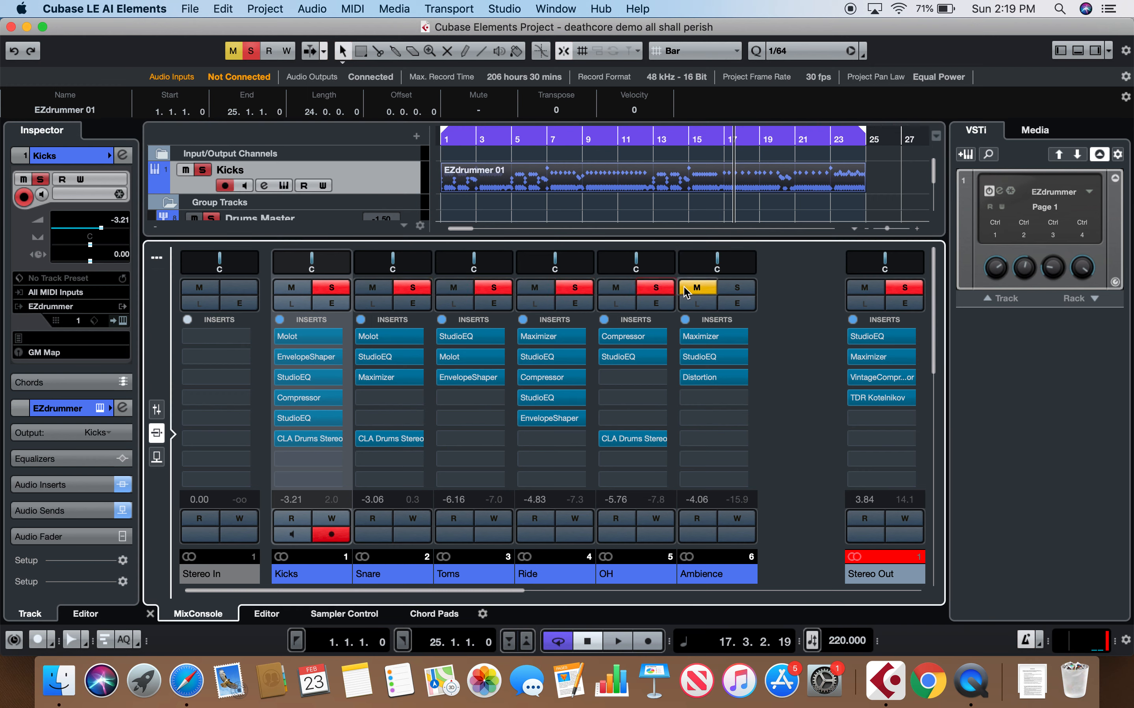
{"action": "left_click", "coordinate": [729, 289]}
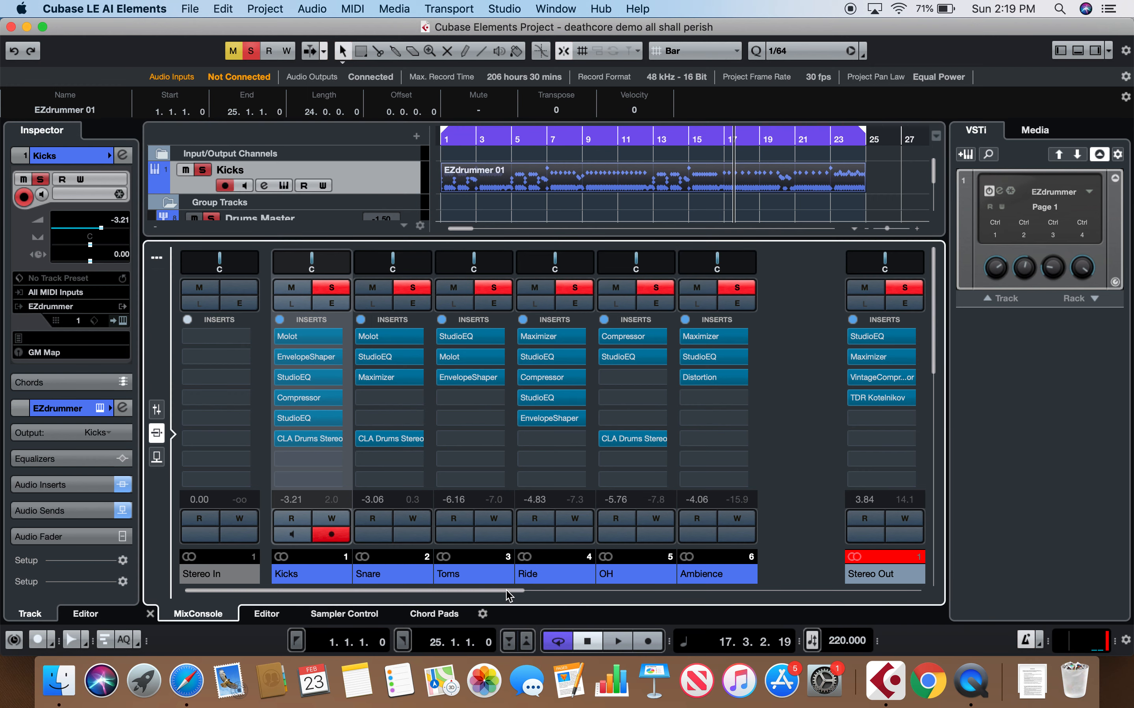
- Add the Guitar L, Reverb and Guitar R channels to the solo
{"action": "scroll", "coordinate": [505, 586], "scroll_direction": "right", "scroll_amount": 8}
{"action": "left_click", "coordinate": [655, 288]}
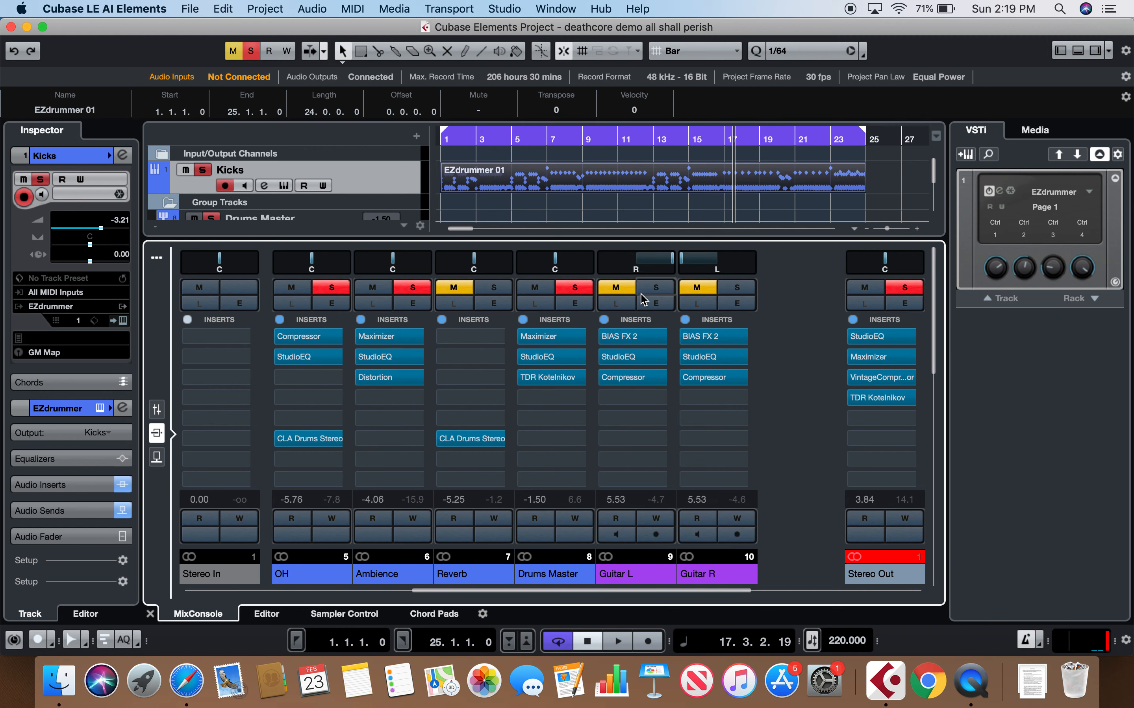
{"action": "left_click", "coordinate": [616, 287]}
{"action": "left_click", "coordinate": [494, 287]}
{"action": "left_click", "coordinate": [453, 287]}
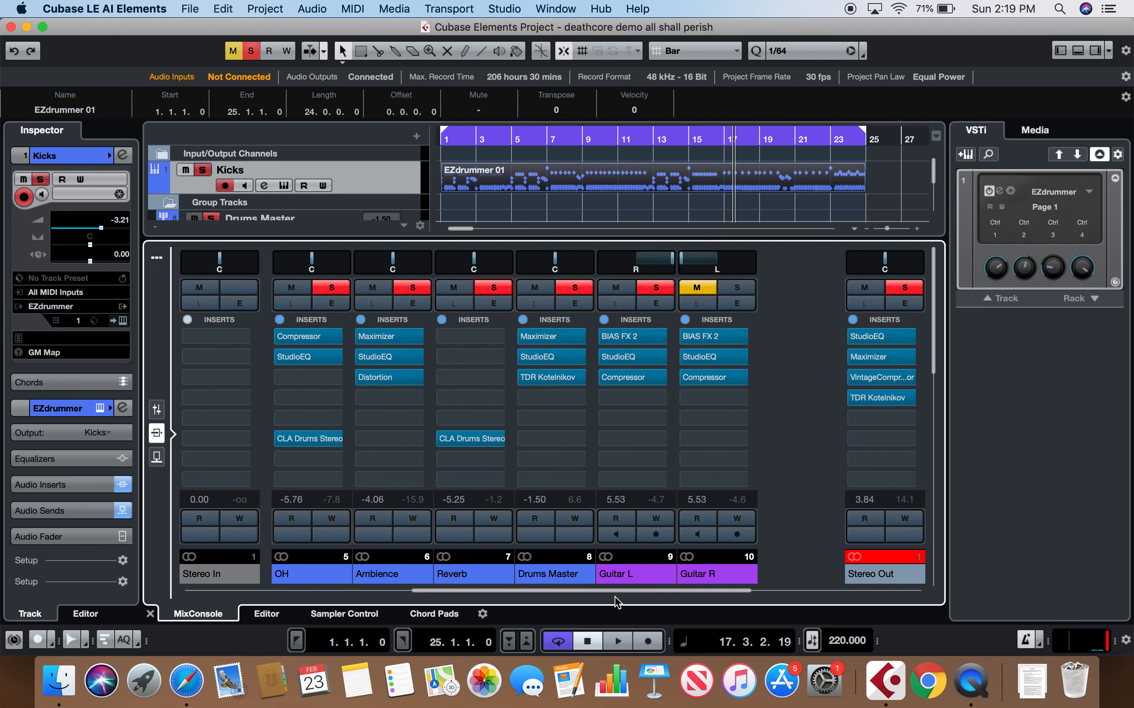
{"action": "left_click_drag", "start_coordinate": [614, 592], "coordinate": [786, 594]}
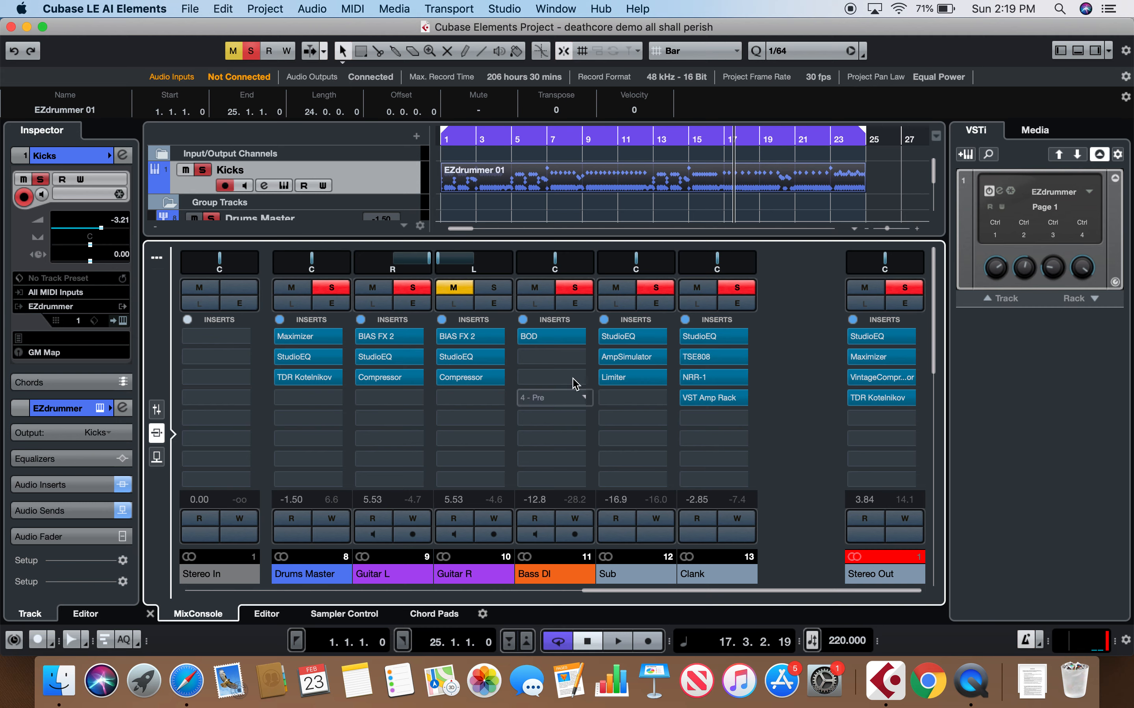
{"action": "left_click", "coordinate": [487, 288]}
{"action": "left_click", "coordinate": [453, 288]}
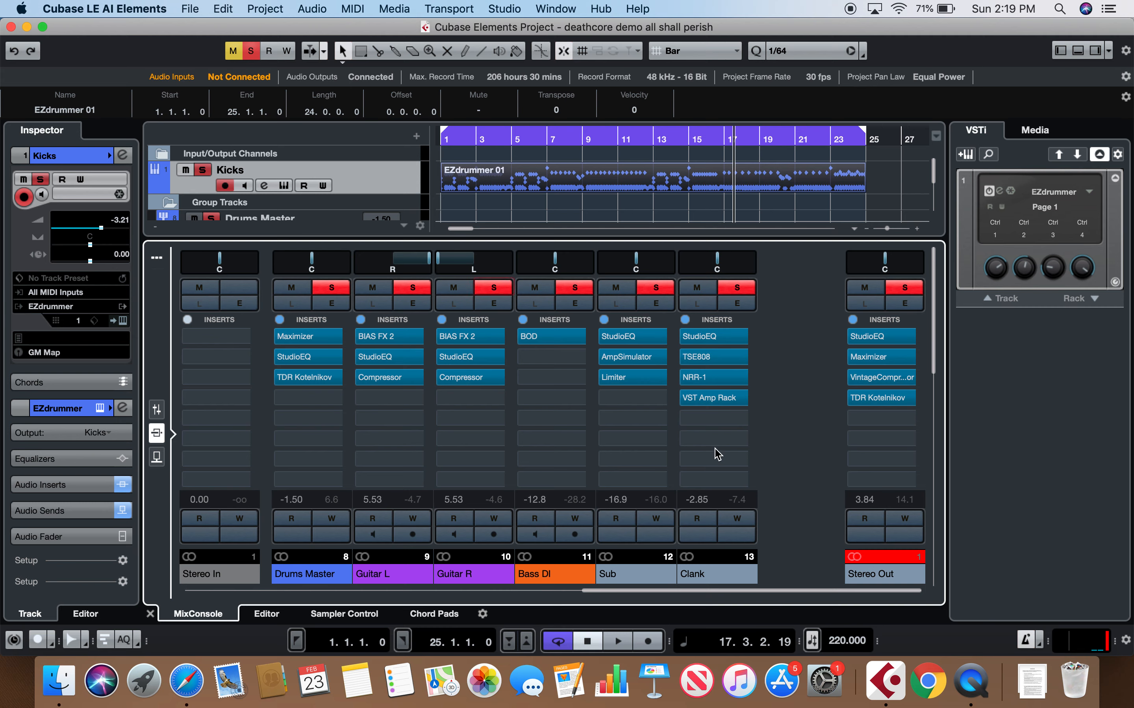
- Move the playhead to bar 1 and bypass Stereo Out's Maximizer, VintageCompressor and TDR Kotelnikov
{"action": "left_click_drag", "start_coordinate": [641, 141], "coordinate": [342, 113]}
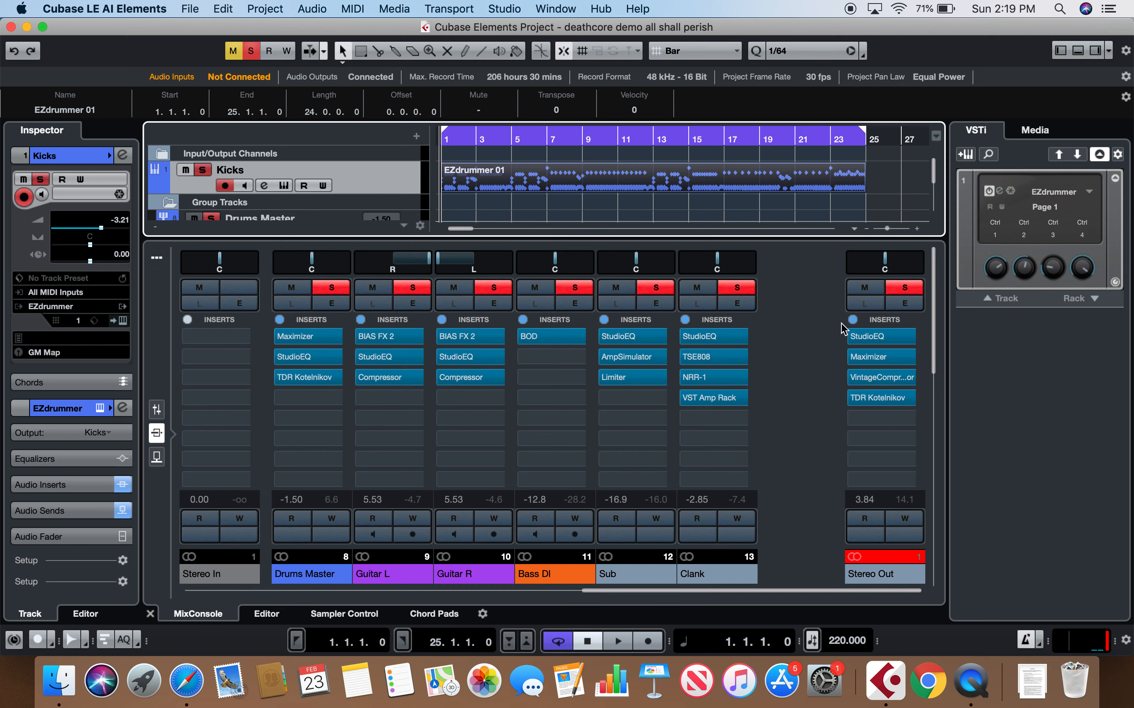
{"action": "left_click", "coordinate": [853, 356]}
{"action": "left_click", "coordinate": [853, 377]}
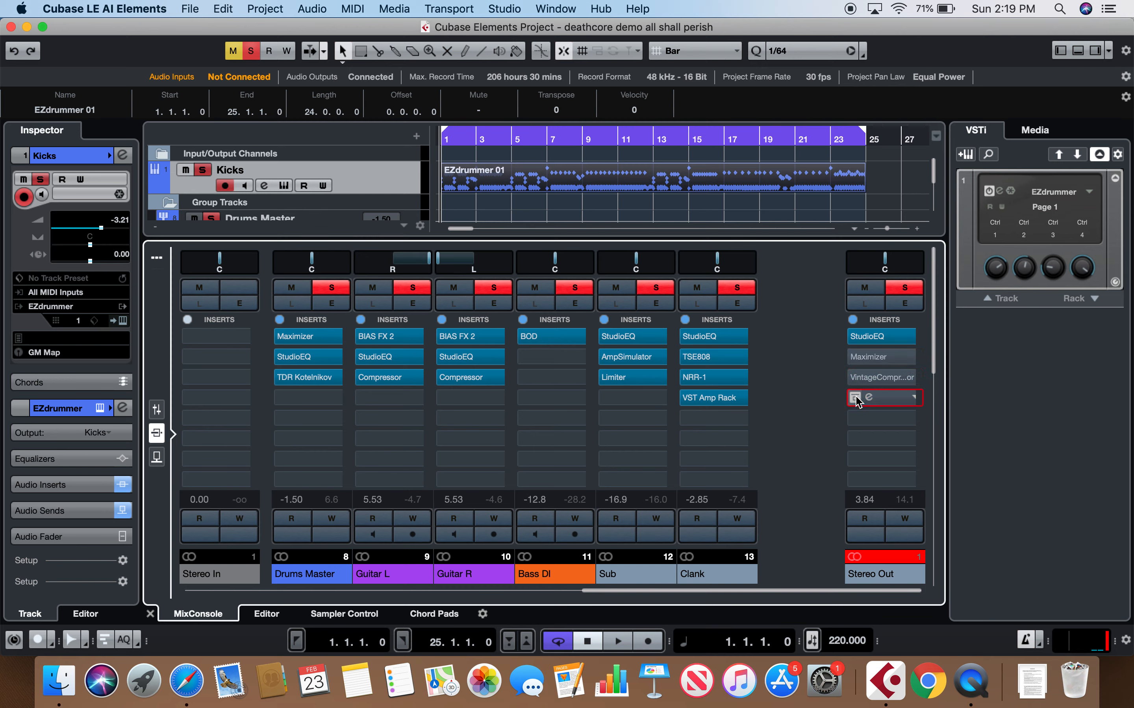
- Open Stereo Out's StudioEQ, play the full mix with it on, bypassed and on again, and stop playback and close the editor
{"action": "left_click", "coordinate": [885, 338]}
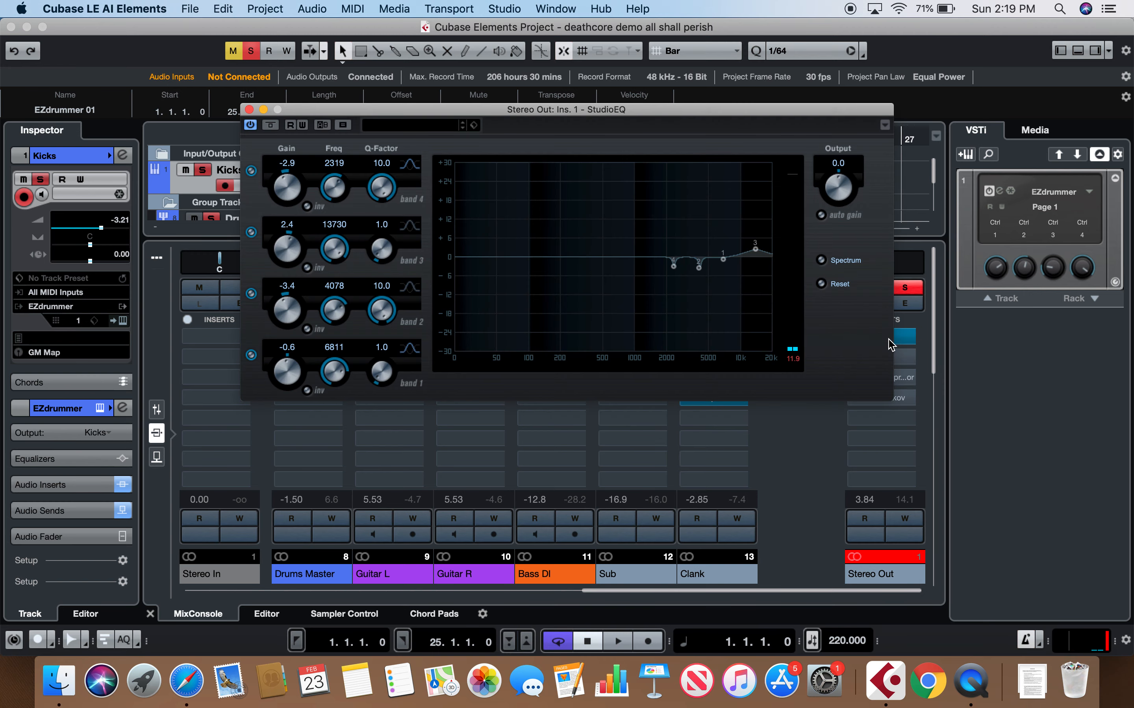
{"action": "key", "text": "space"}
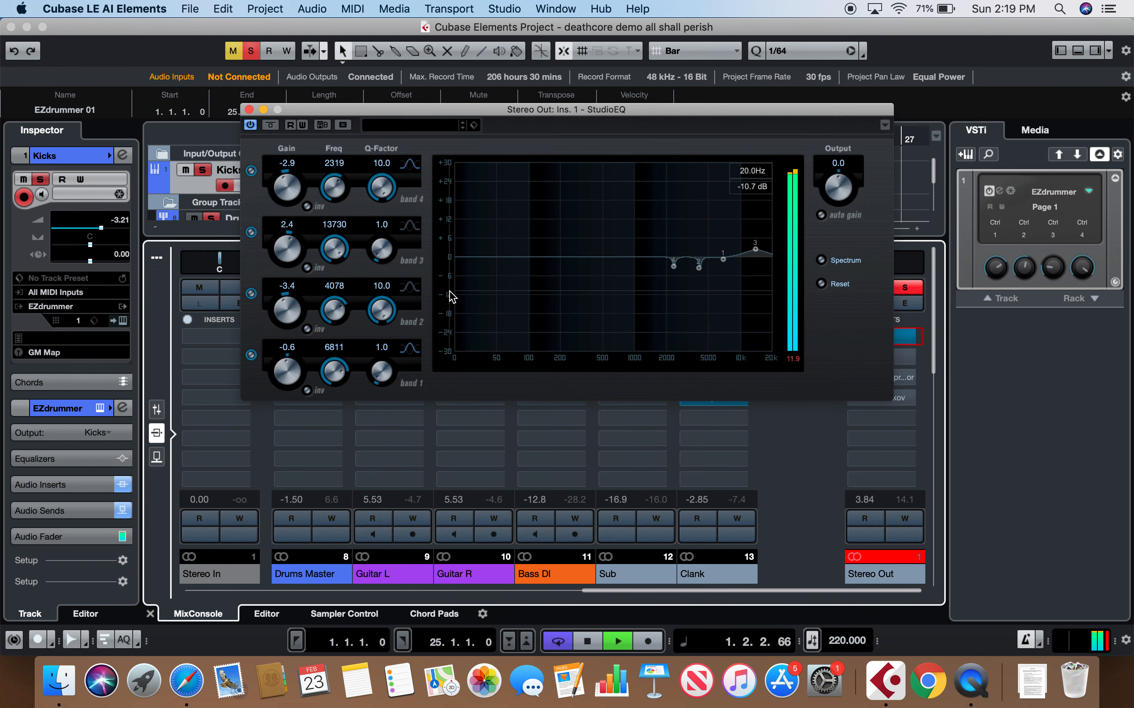
{"action": "left_click", "coordinate": [251, 124]}
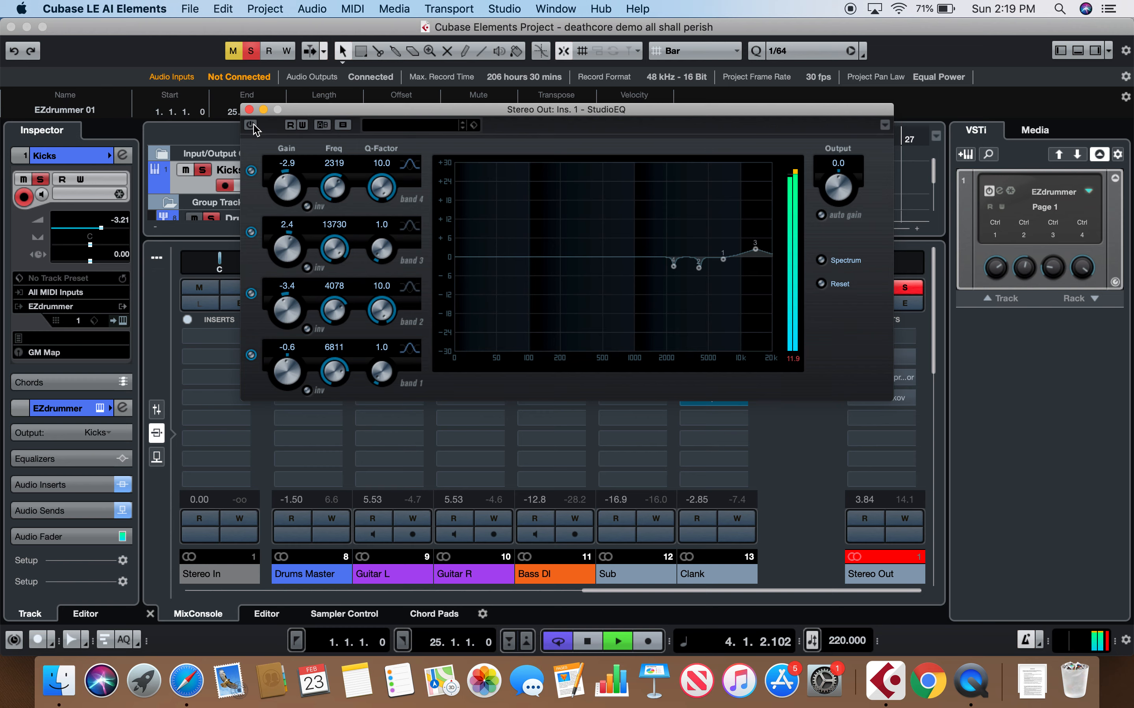
{"action": "left_click", "coordinate": [252, 125]}
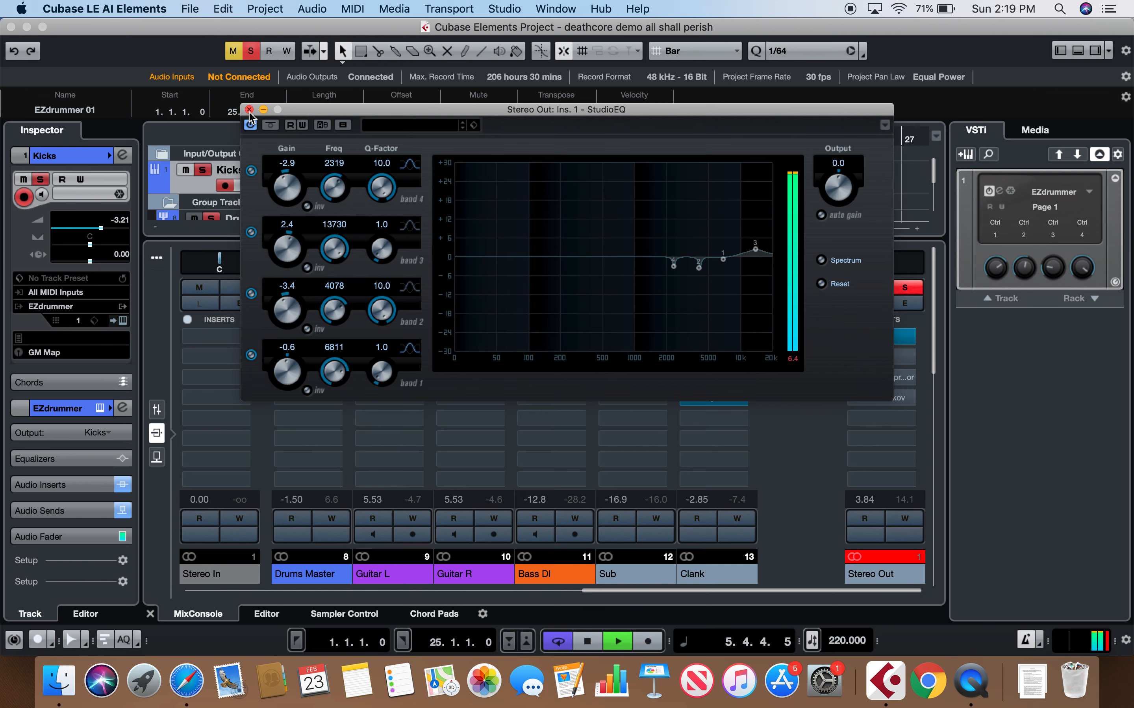
{"action": "key", "text": "space"}
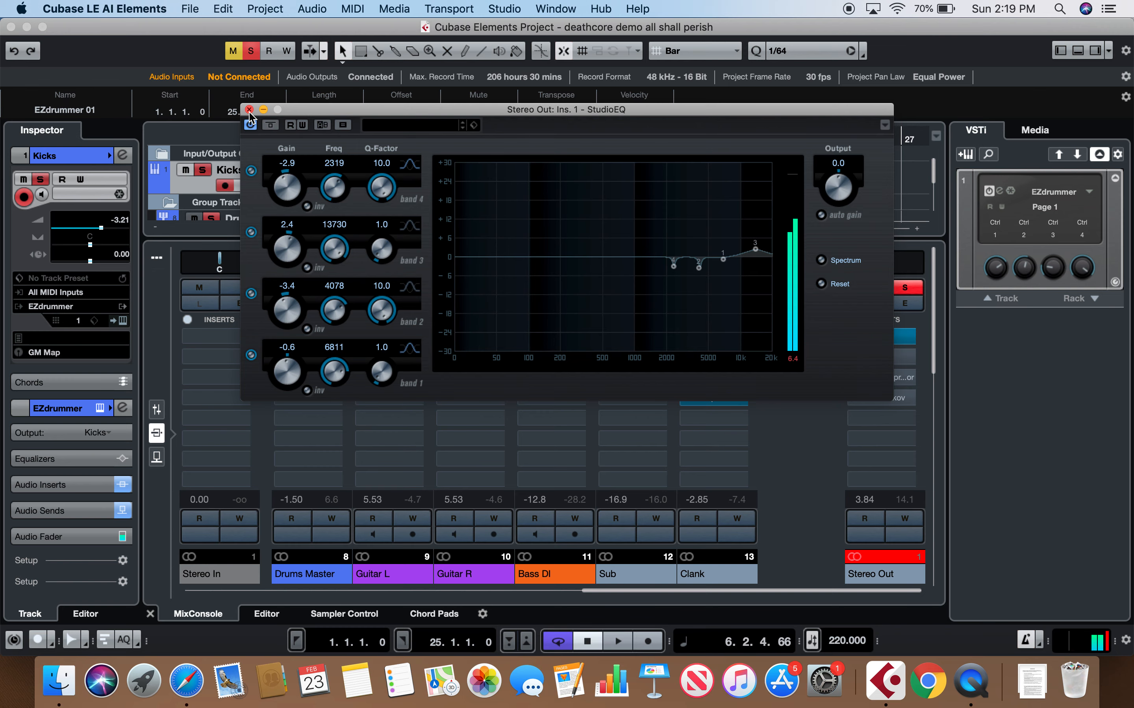
{"action": "left_click", "coordinate": [249, 110]}
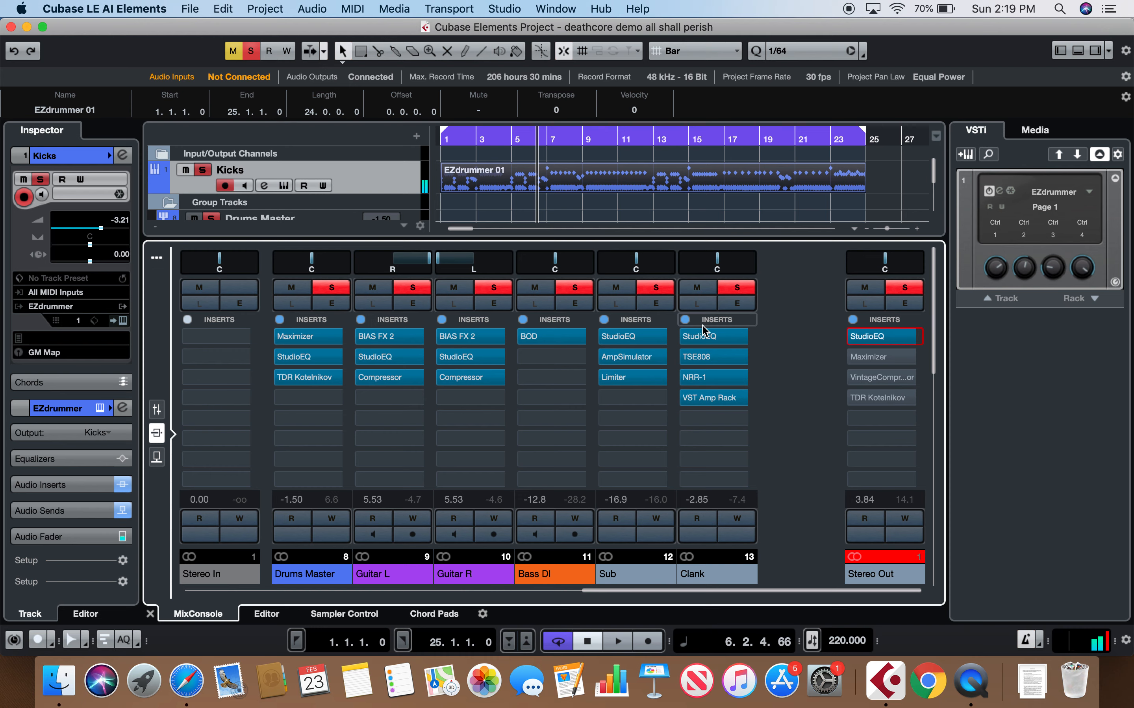
- Activate Stereo Out's Maximizer, compare the mix with it on and bypassed, reactivate it, and stop playback and close the editor
{"action": "left_click", "coordinate": [887, 362]}
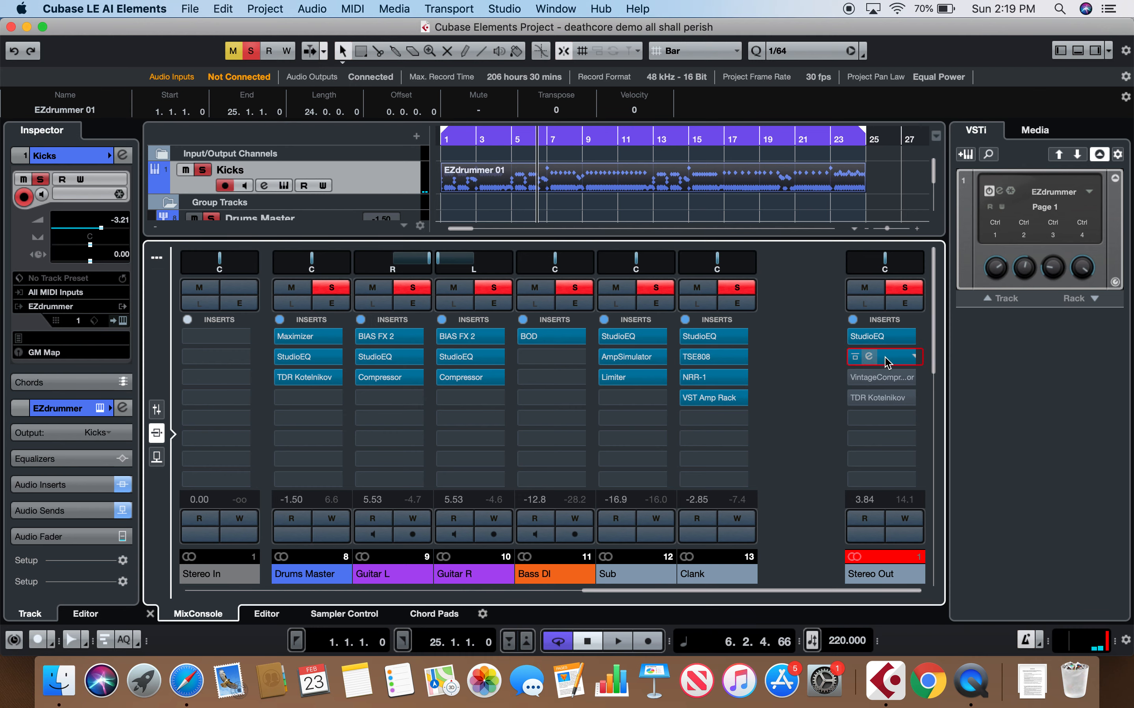
{"action": "double_click", "coordinate": [889, 361]}
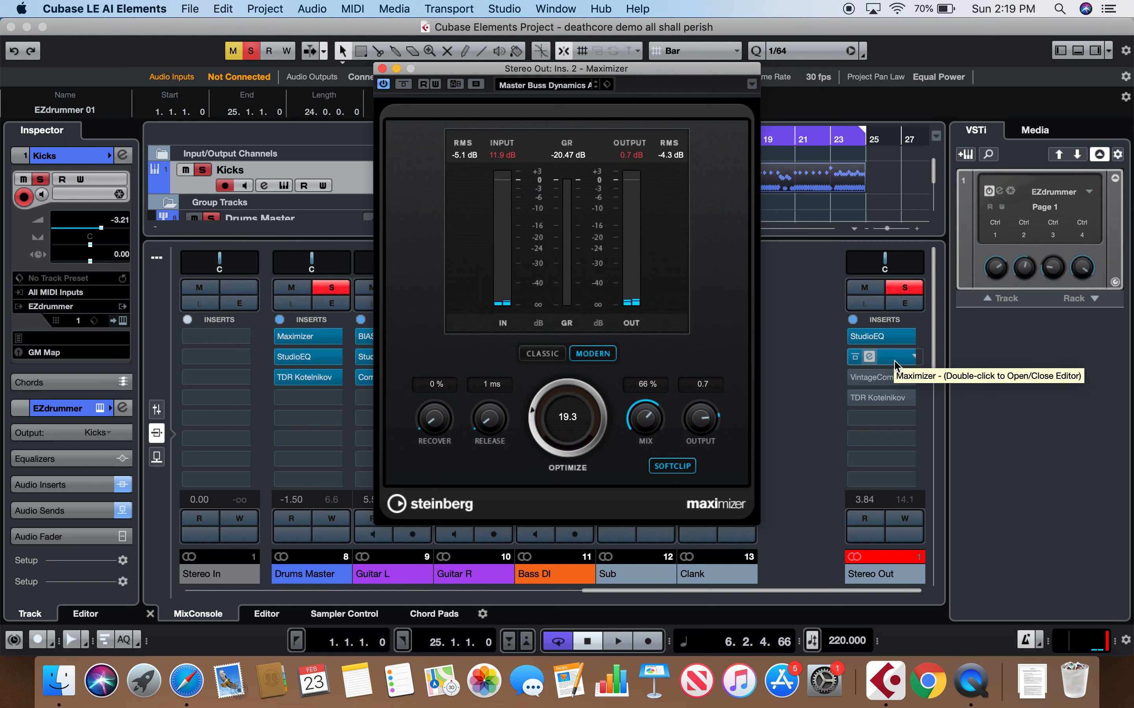
{"action": "key", "text": "space"}
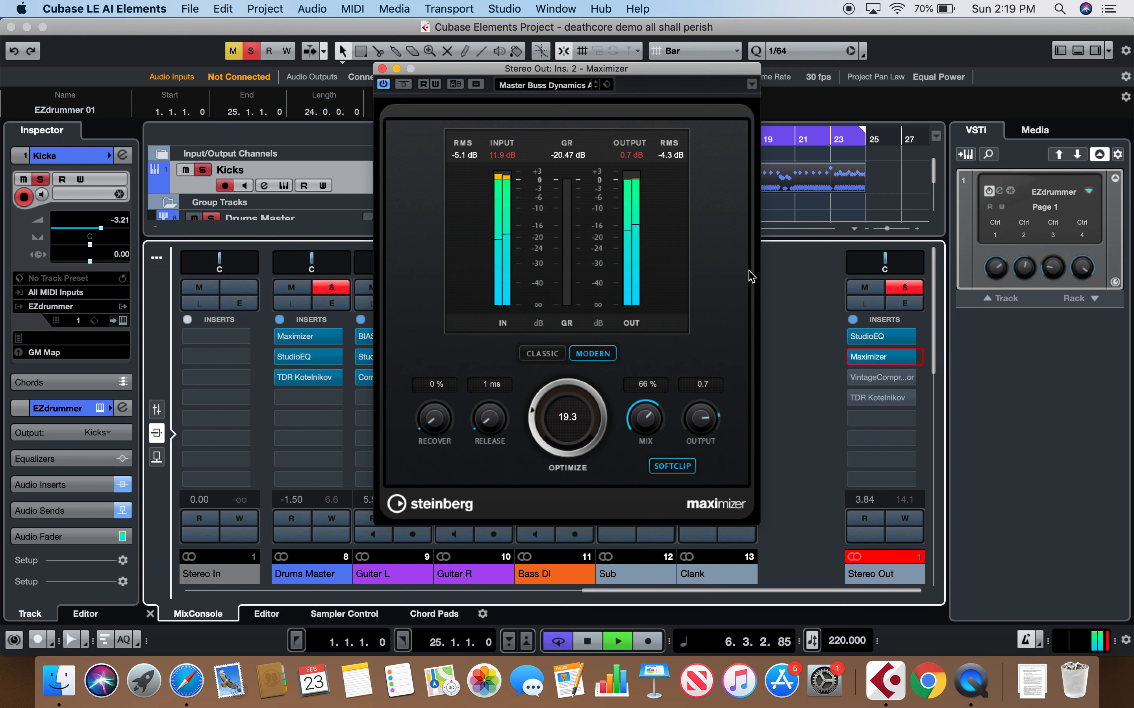
{"action": "left_click", "coordinate": [382, 85]}
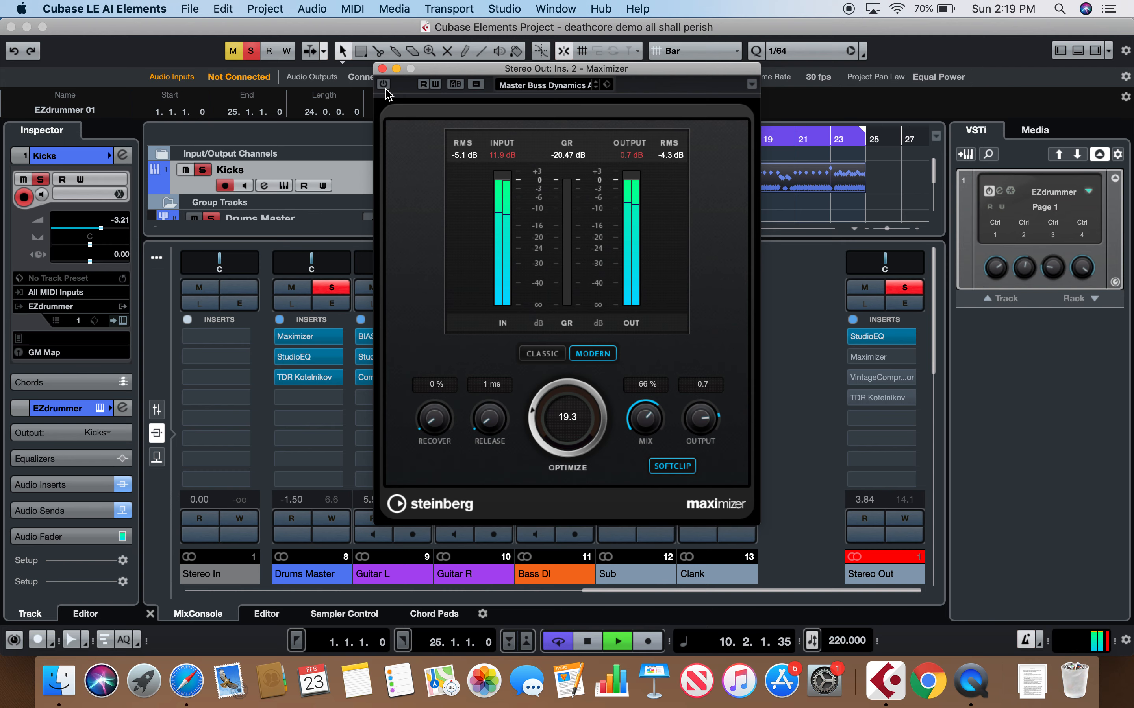
{"action": "left_click", "coordinate": [383, 85]}
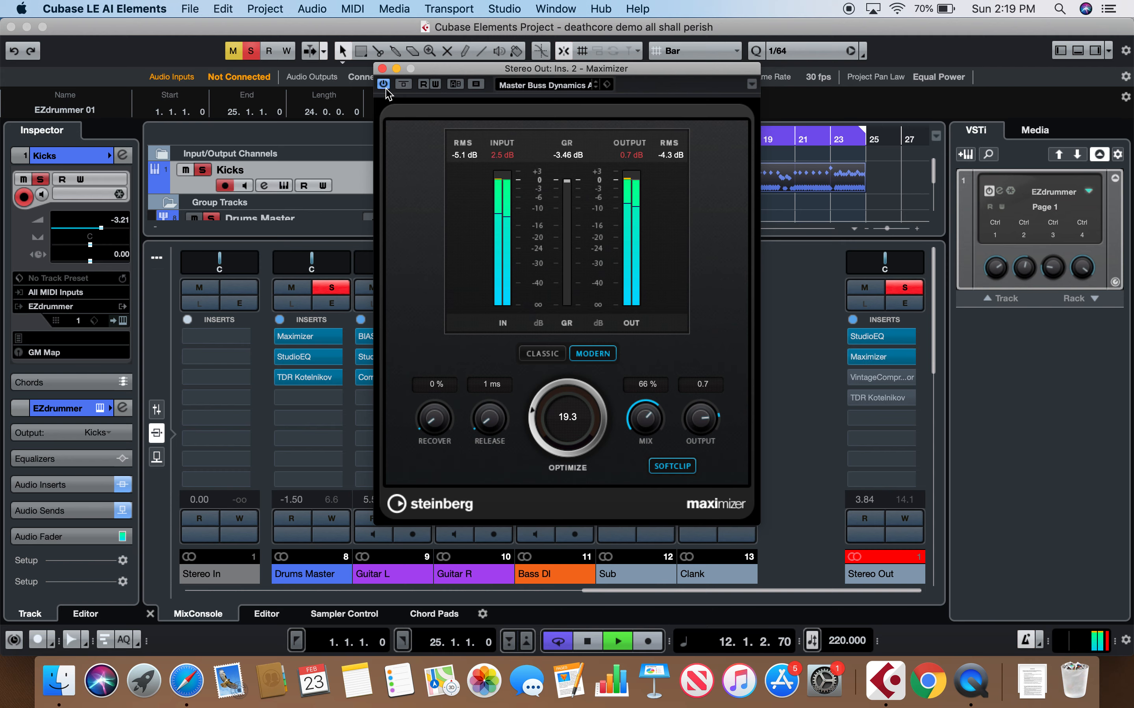
{"action": "key", "text": "space"}
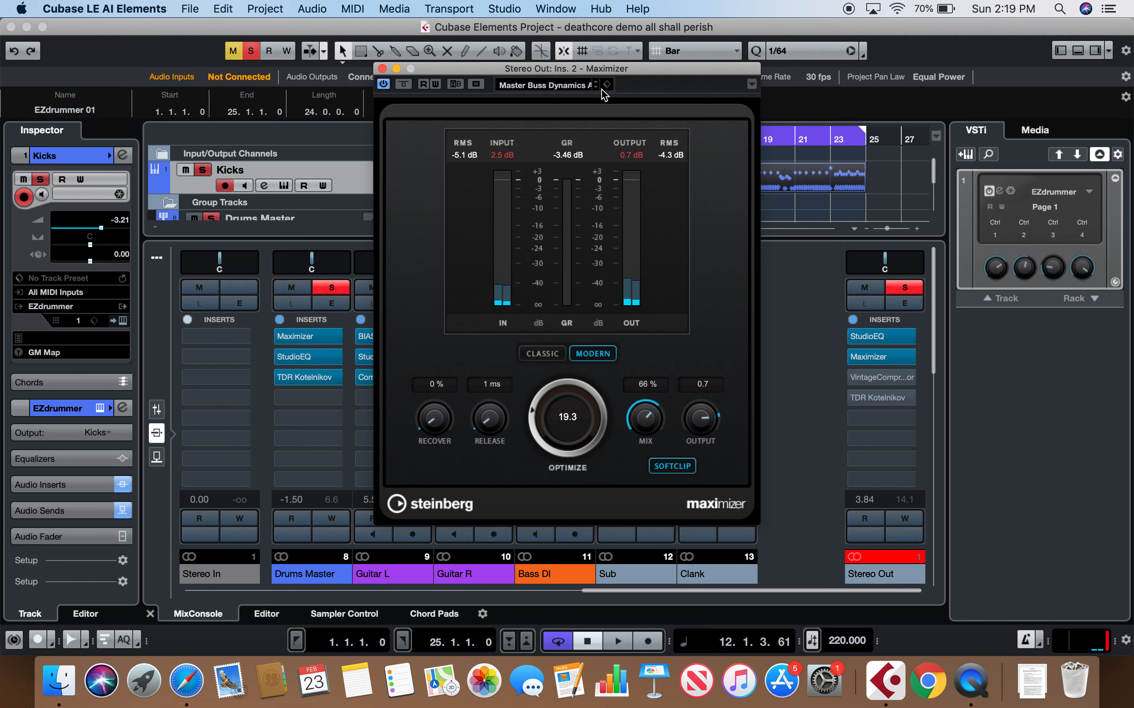
{"action": "left_click", "coordinate": [382, 69]}
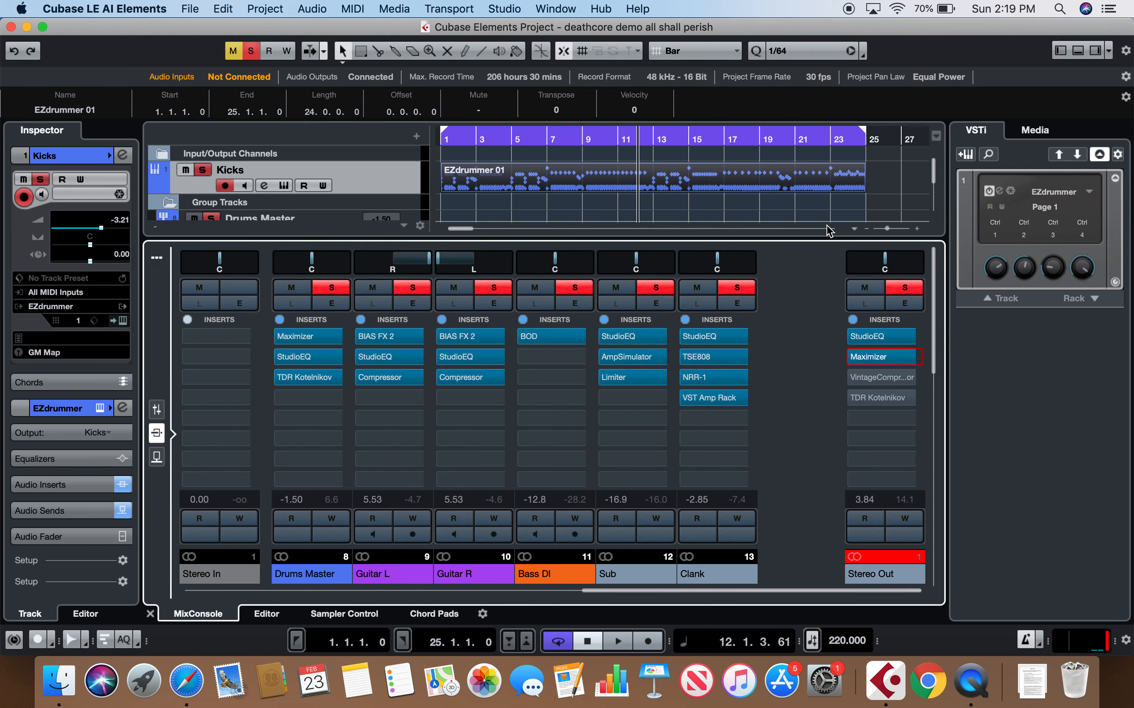
- Activate Stereo Out's VintageCompressor, open its editor, compare the mix with it on and off, leave it on and close the editor
{"action": "left_click", "coordinate": [863, 380]}
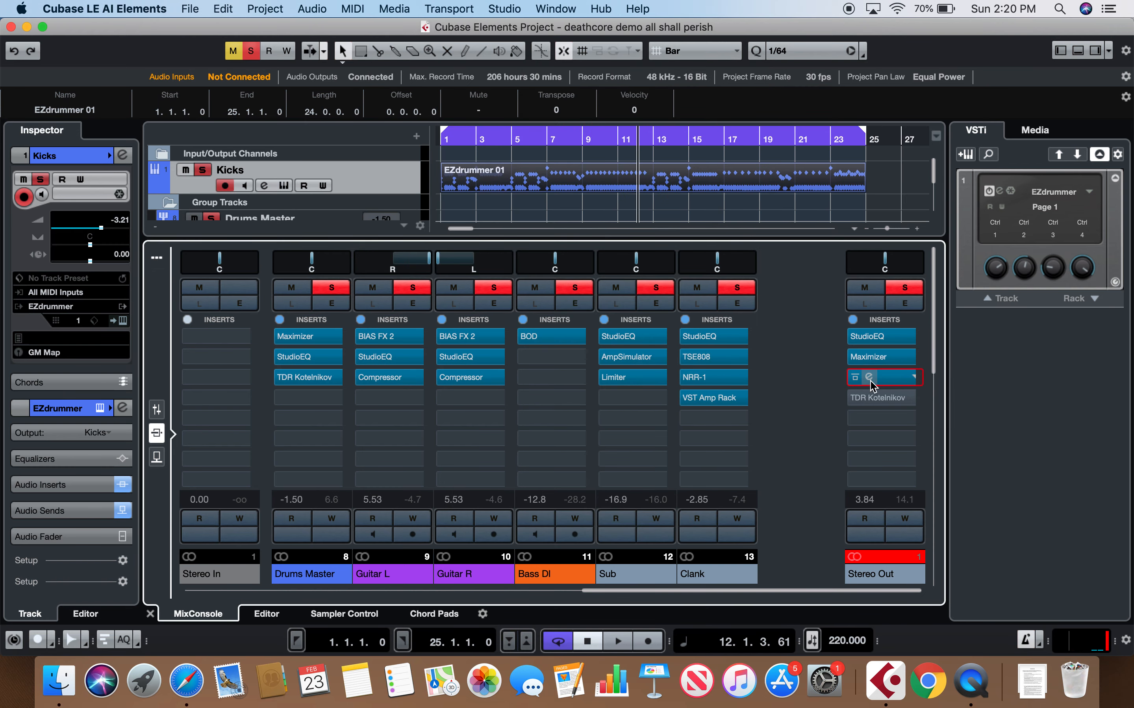
{"action": "left_click", "coordinate": [869, 379]}
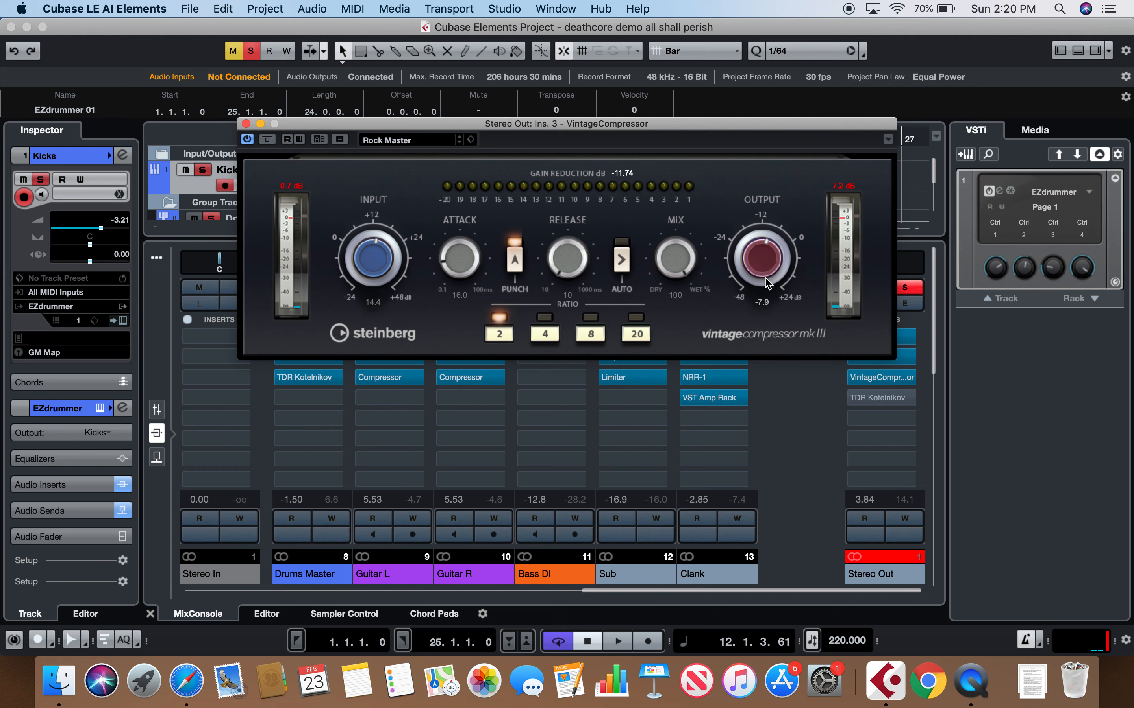
{"action": "key", "text": "space"}
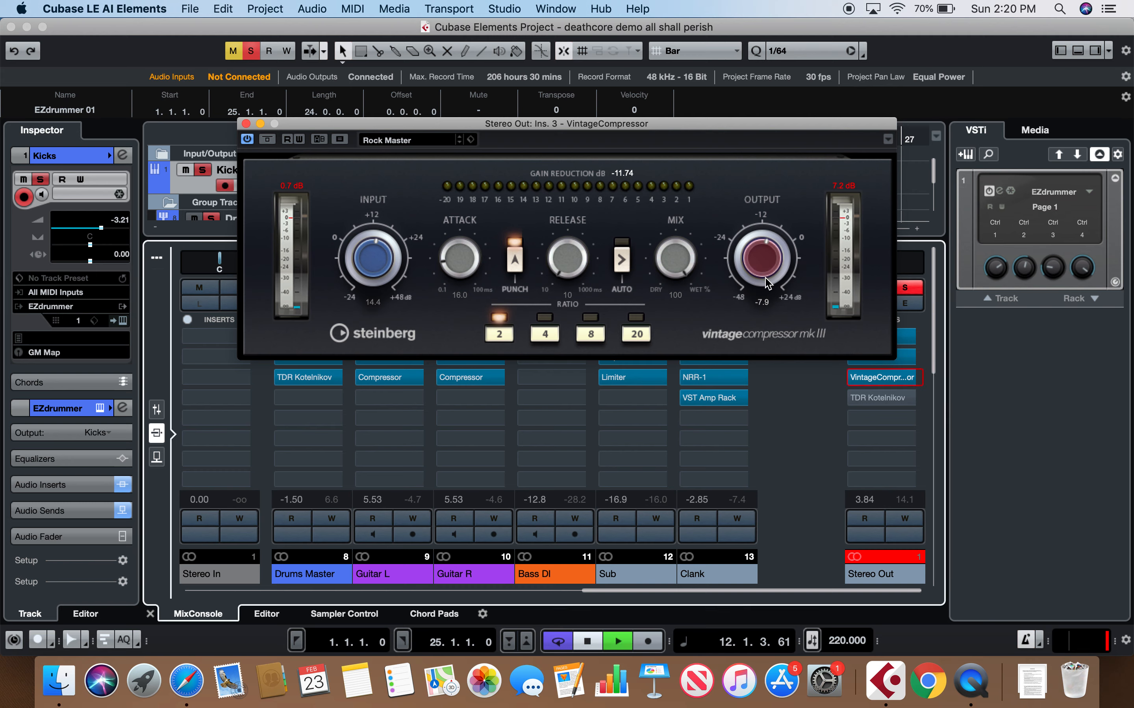
{"action": "left_click", "coordinate": [247, 139]}
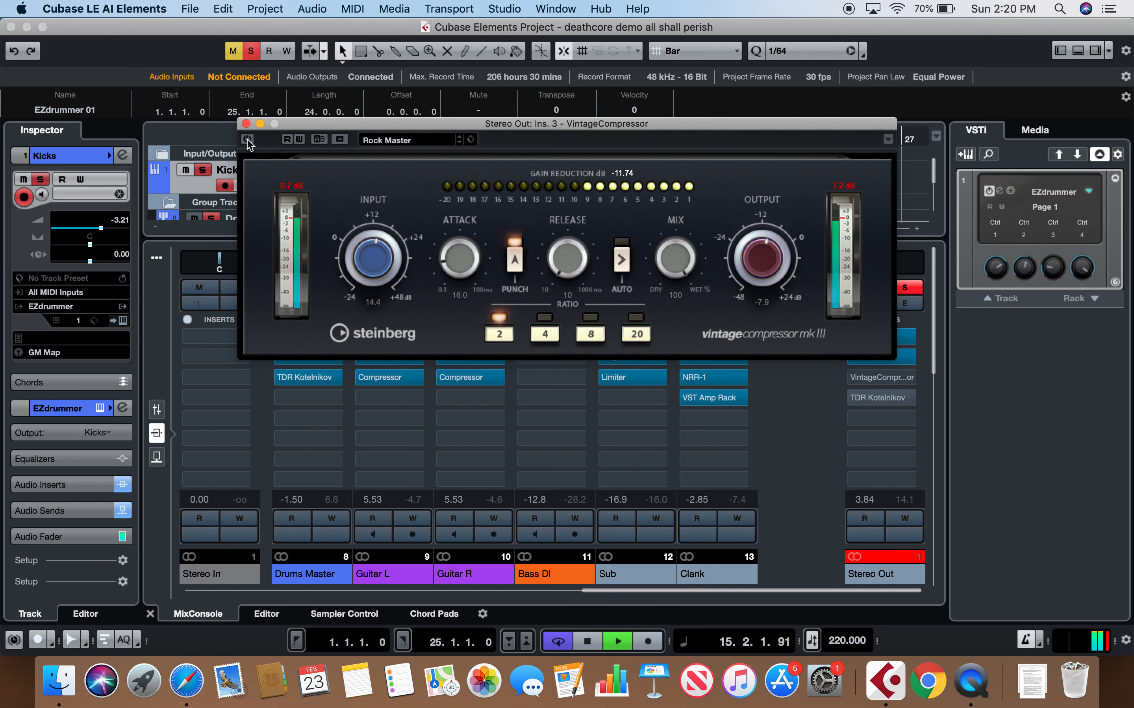
{"action": "left_click", "coordinate": [248, 140]}
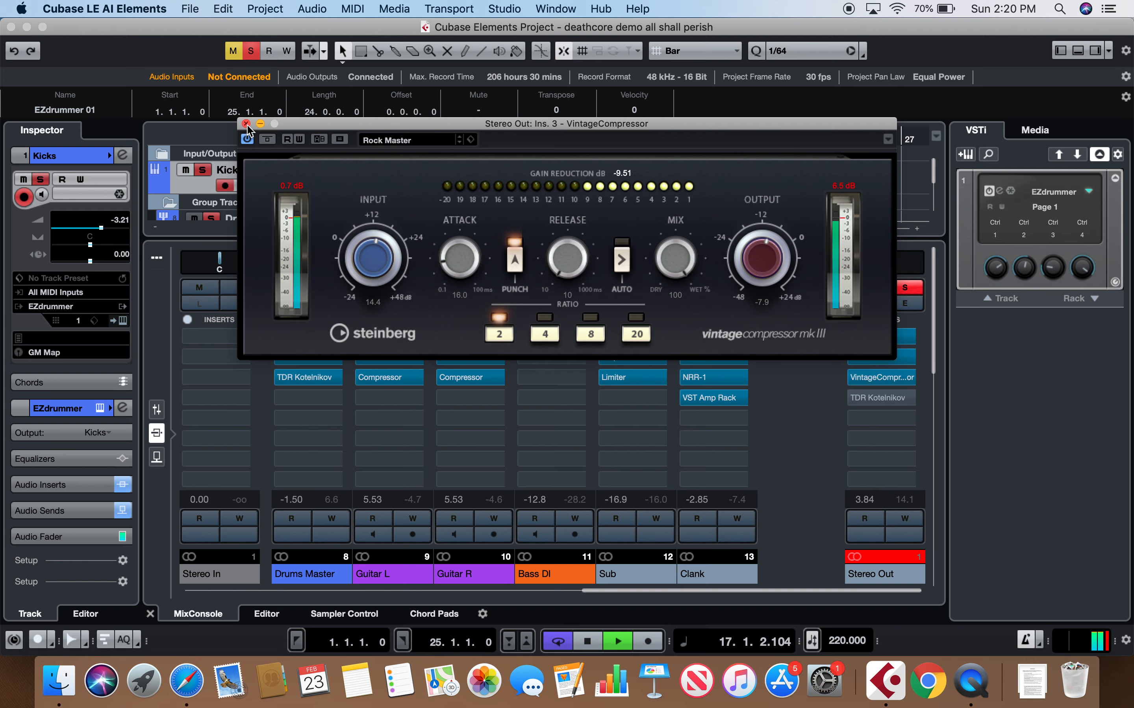
{"action": "left_click", "coordinate": [247, 140]}
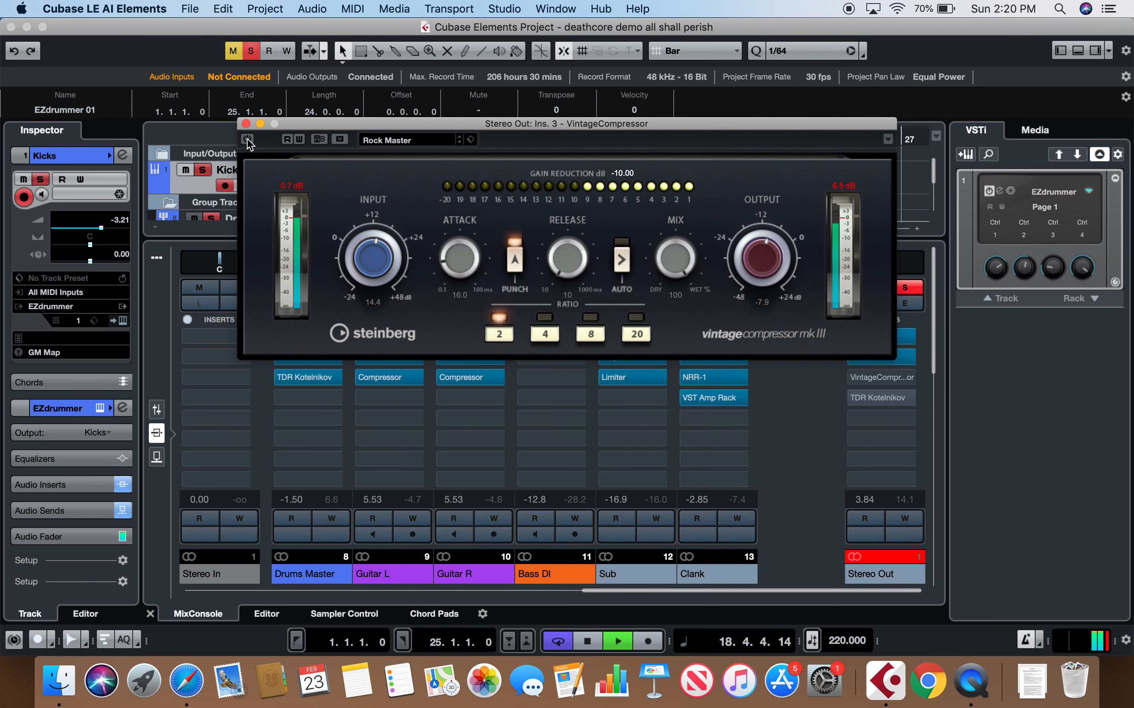
{"action": "left_click", "coordinate": [247, 140]}
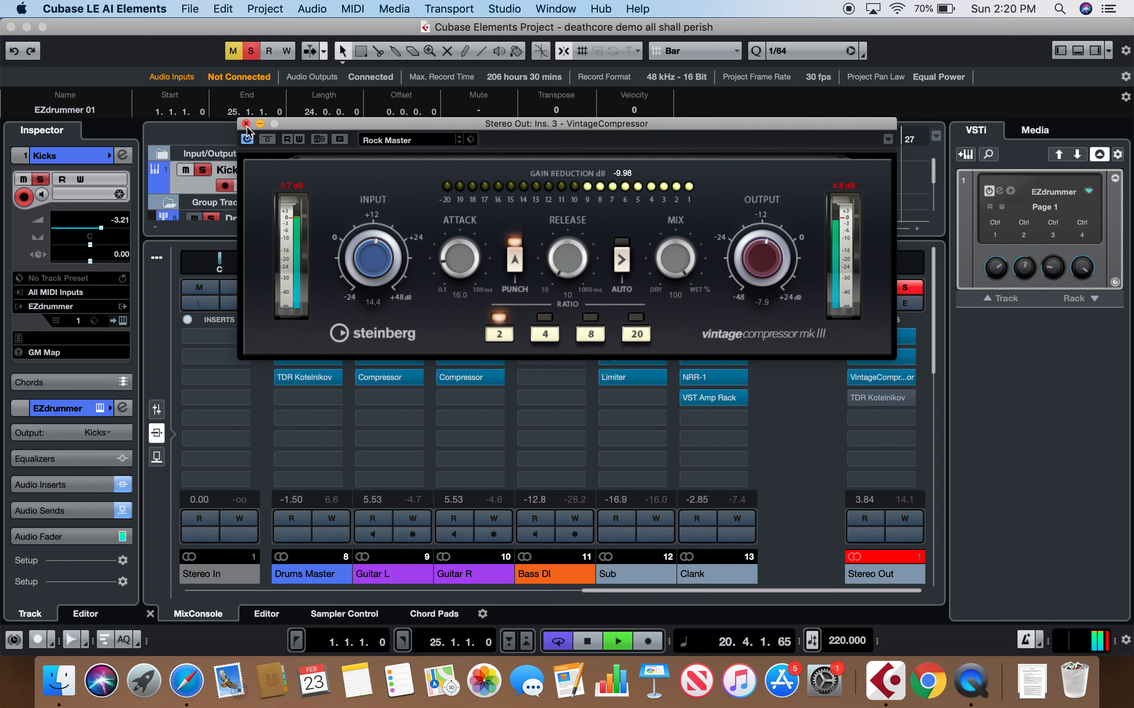
{"action": "left_click", "coordinate": [246, 124]}
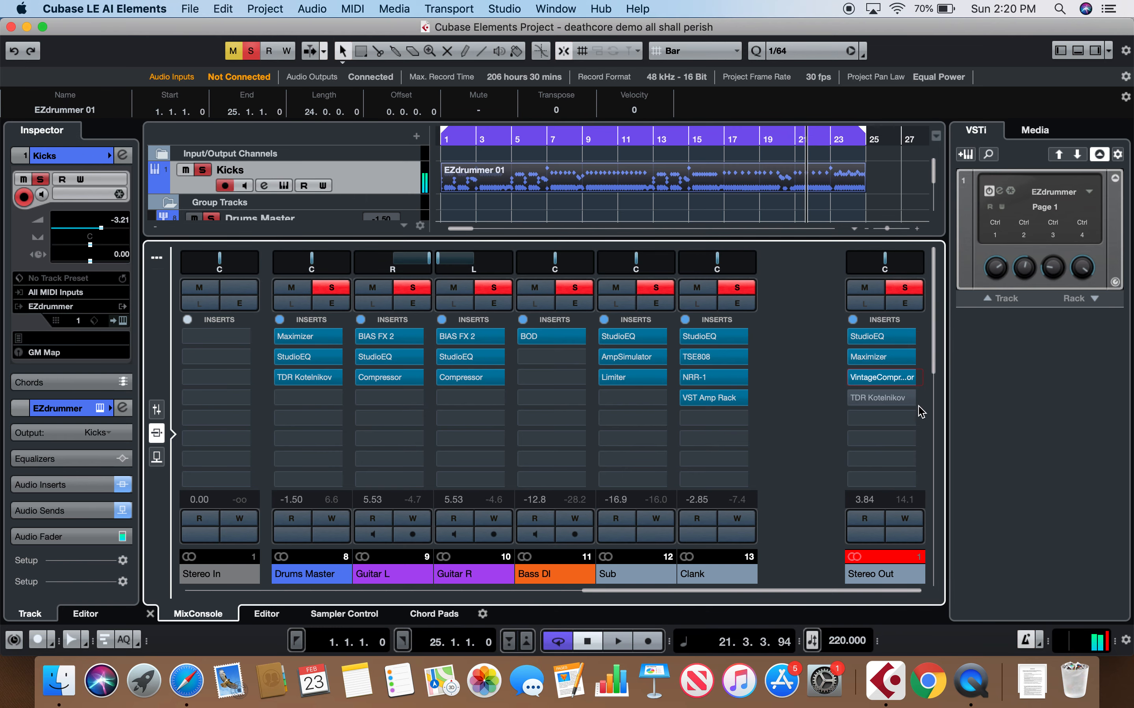
- Open Stereo Out's TDR Kotelnikov, lift its bypass, compare the mix with it on and off, leave it on and close the editor
{"action": "double_click", "coordinate": [890, 403]}
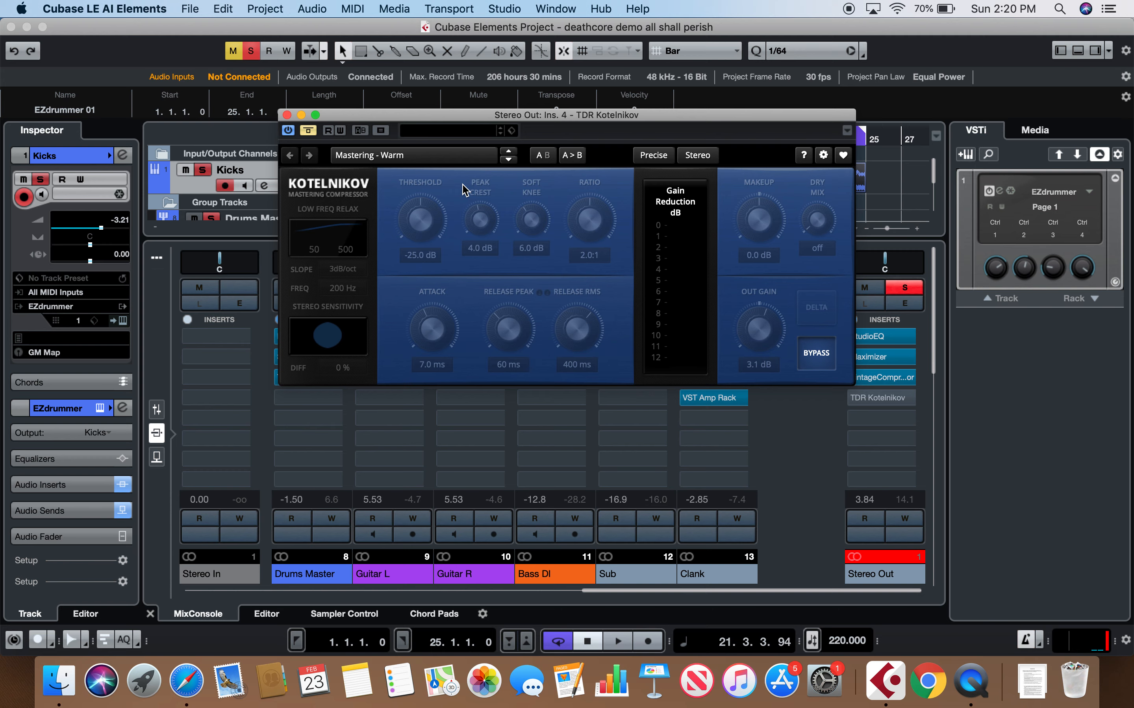
{"action": "key", "text": "space"}
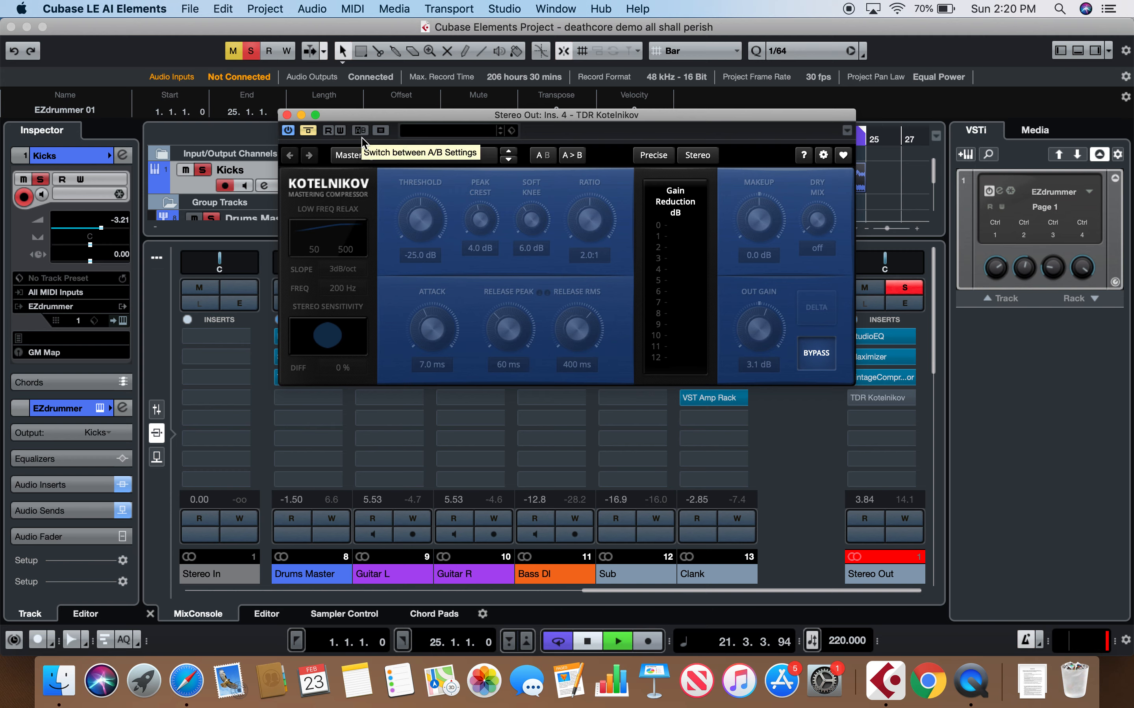
{"action": "left_click", "coordinate": [307, 131]}
{"action": "left_click", "coordinate": [288, 131]}
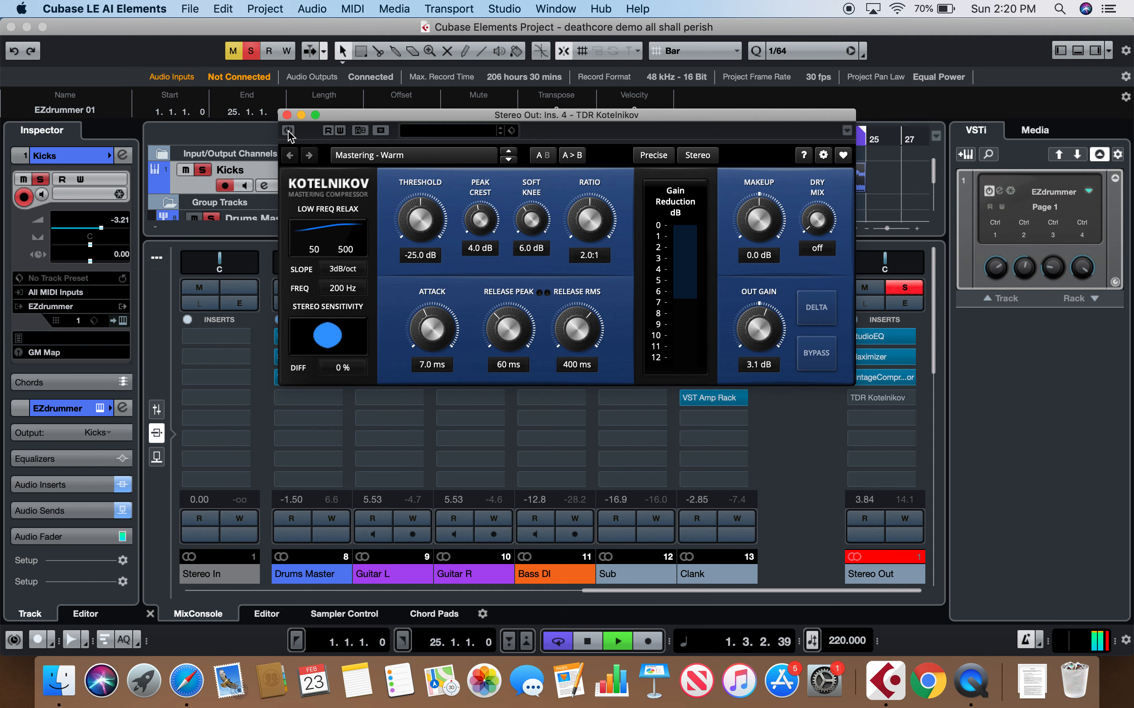
{"action": "left_click", "coordinate": [288, 130]}
{"action": "key", "text": "space"}
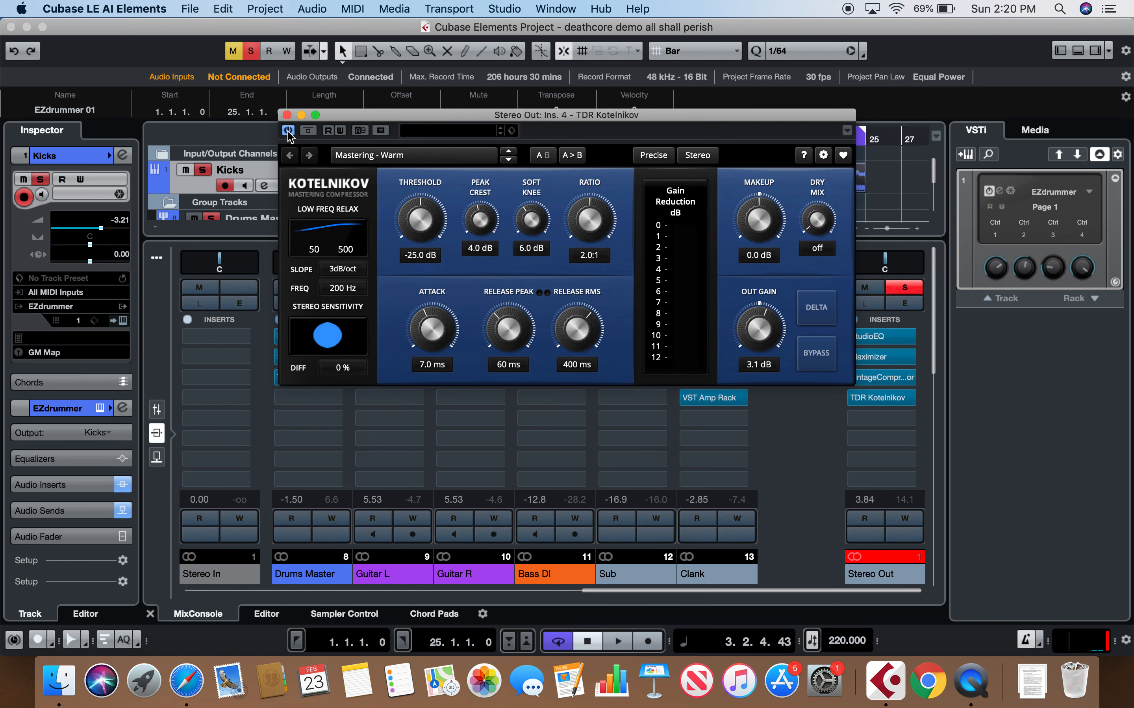
{"action": "key", "text": "space"}
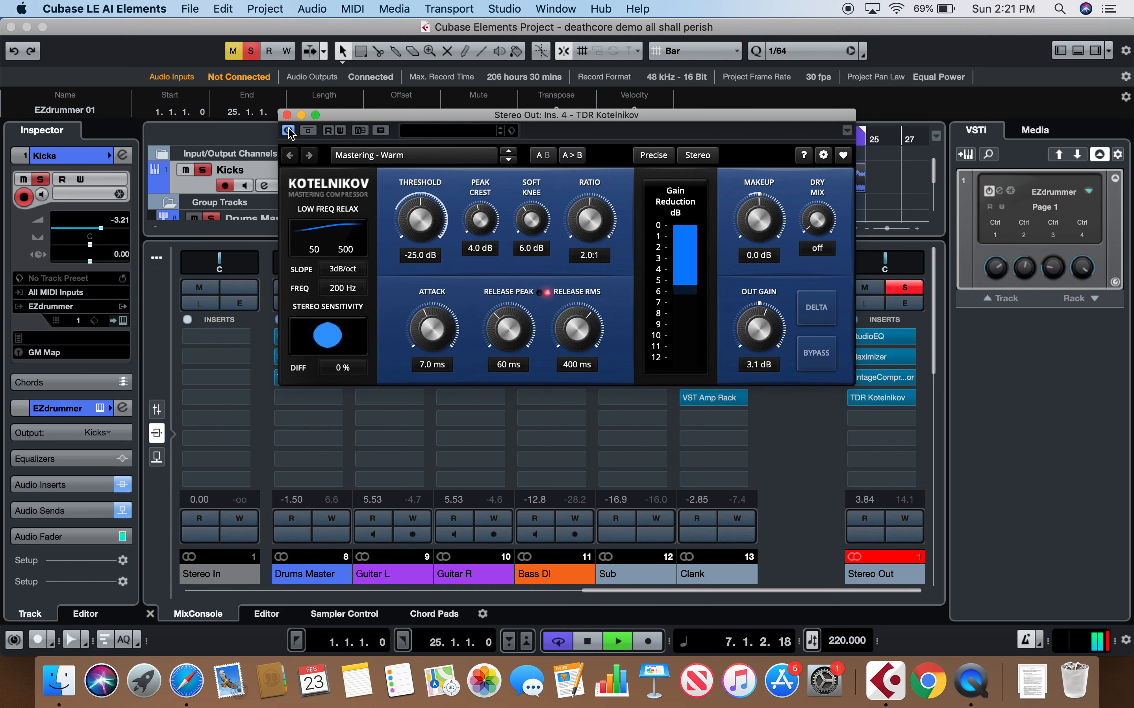
{"action": "left_click", "coordinate": [289, 131]}
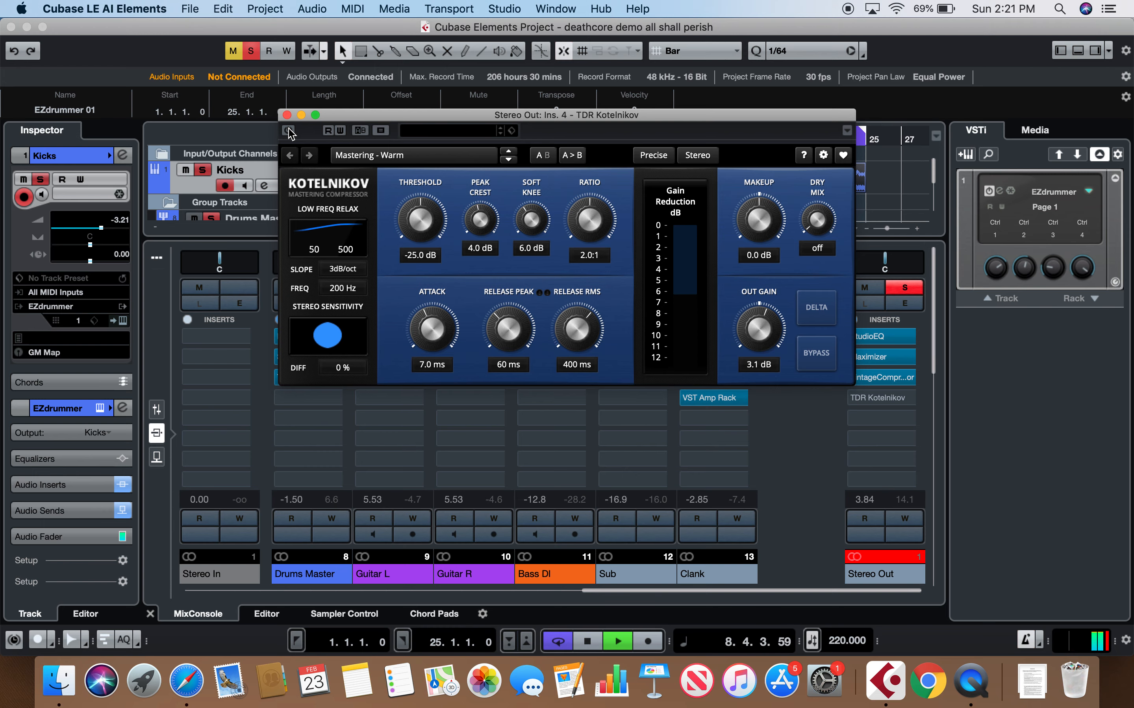
{"action": "left_click", "coordinate": [289, 130]}
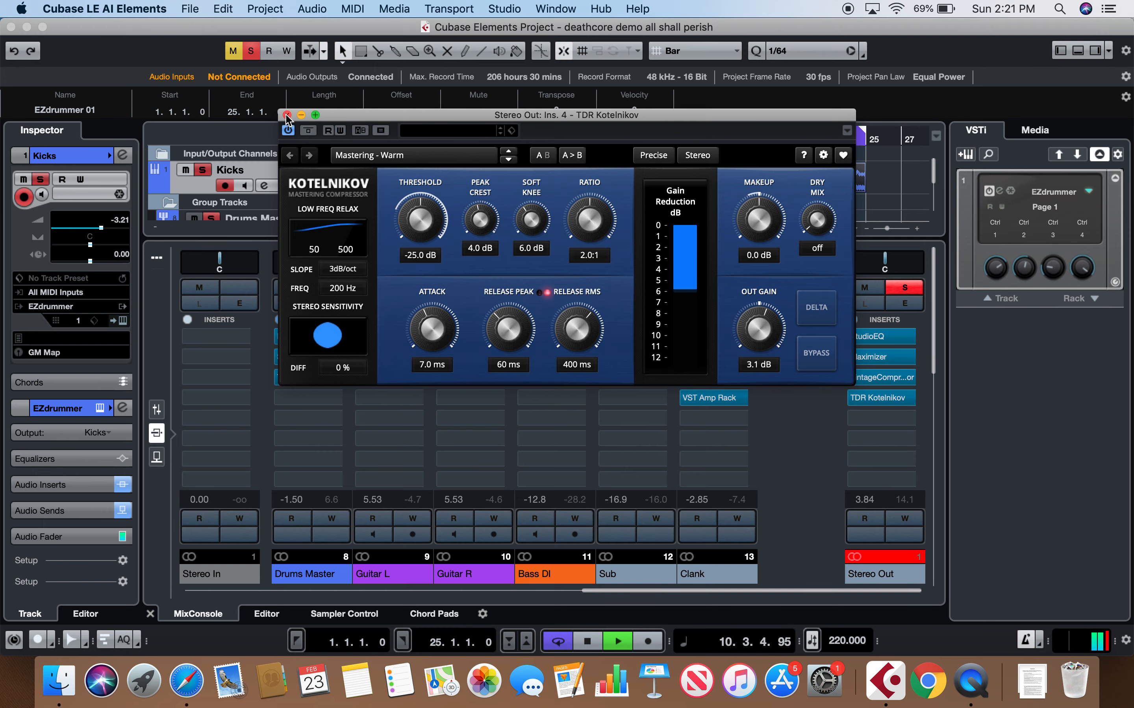
{"action": "left_click", "coordinate": [287, 115]}
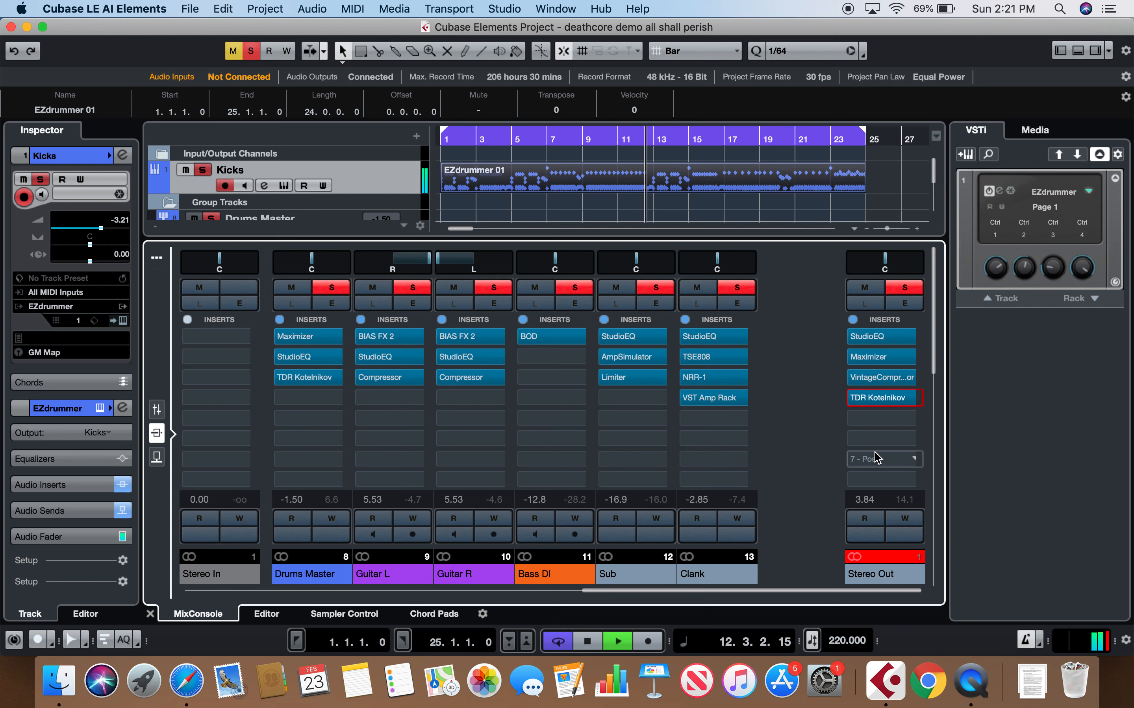
- Bring the Kicks to Ambience channels into the mixer, enlarge the project track area over the MixConsole, and stop playback
{"action": "left_click_drag", "start_coordinate": [658, 589], "coordinate": [195, 579]}
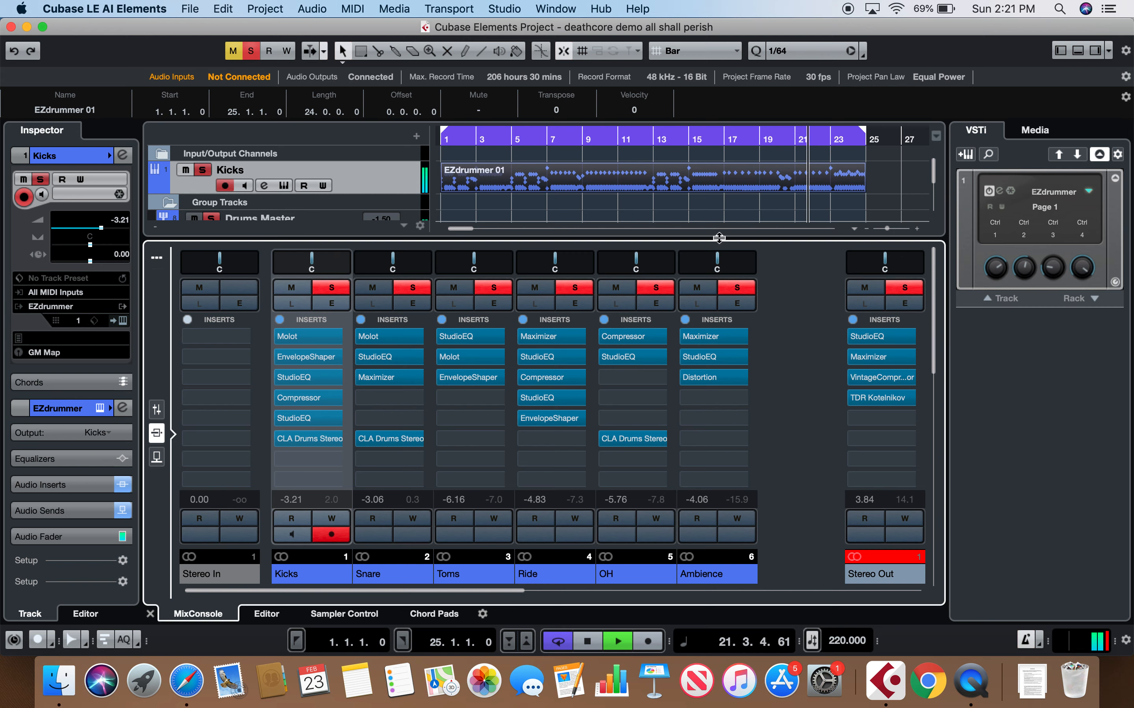
{"action": "left_click_drag", "start_coordinate": [720, 242], "coordinate": [711, 449]}
{"action": "key", "text": "space"}
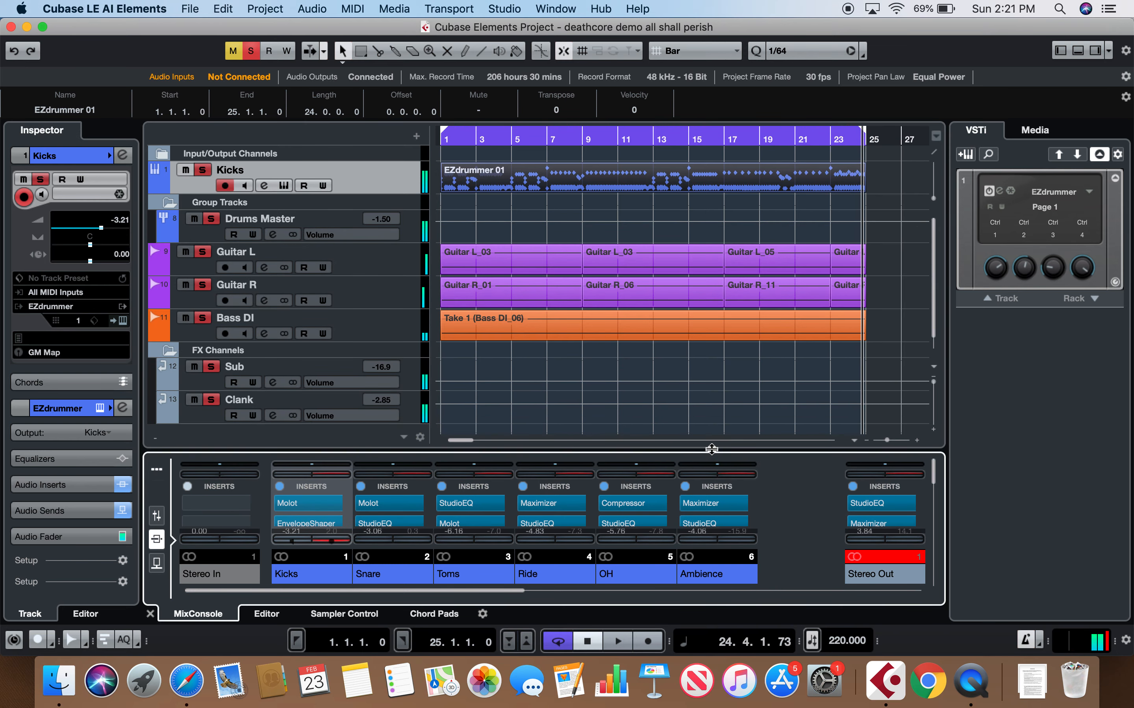